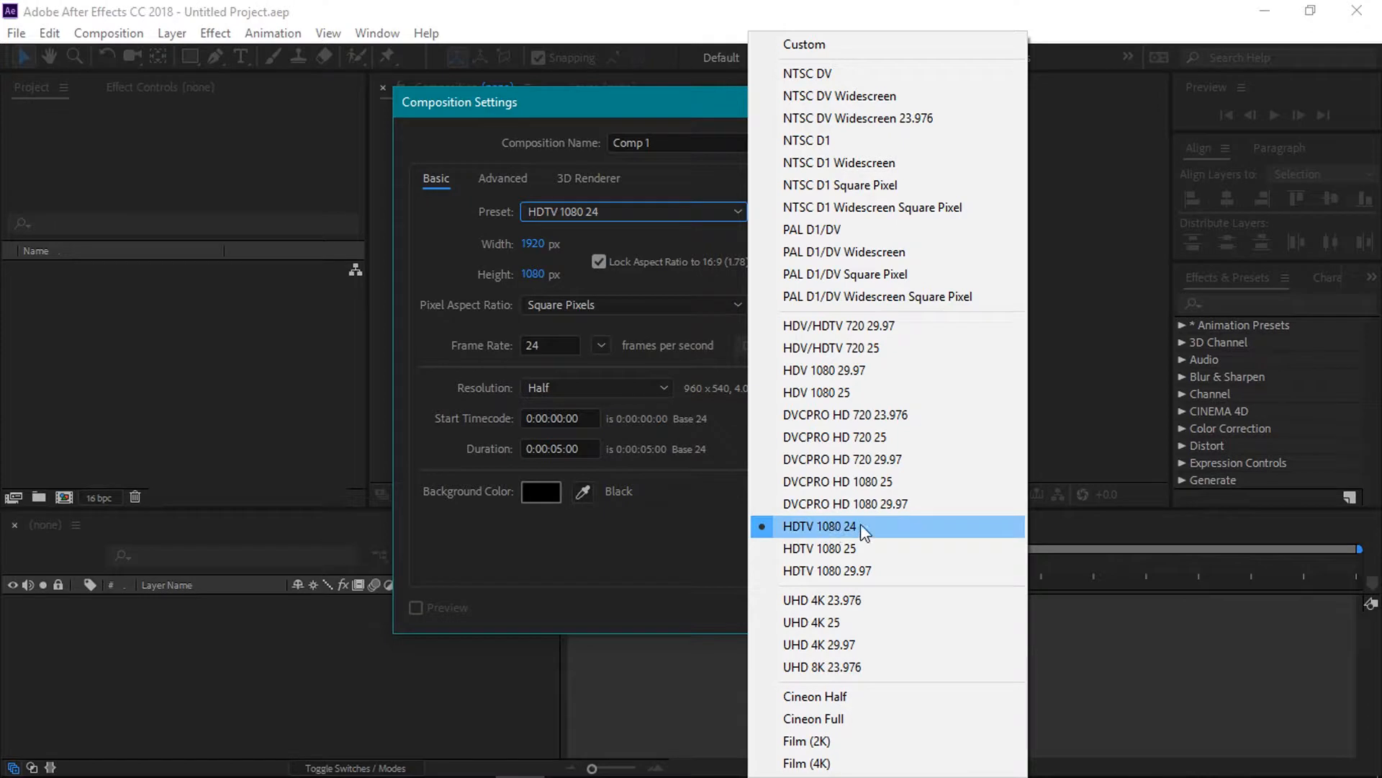
Create the composition Comp 1 with the HDTV 1080 24 preset and a five-second duration.
left_click(862, 525)
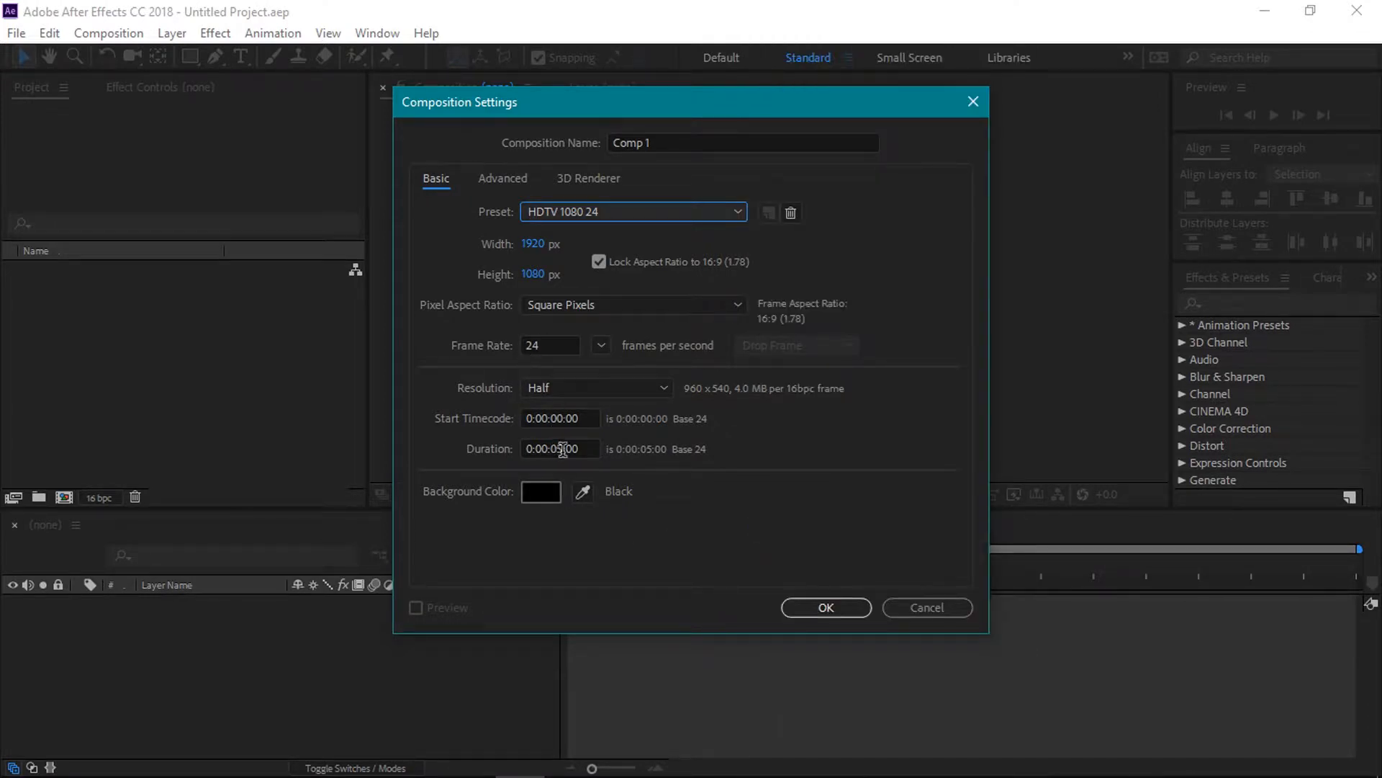
left_click(825, 610)
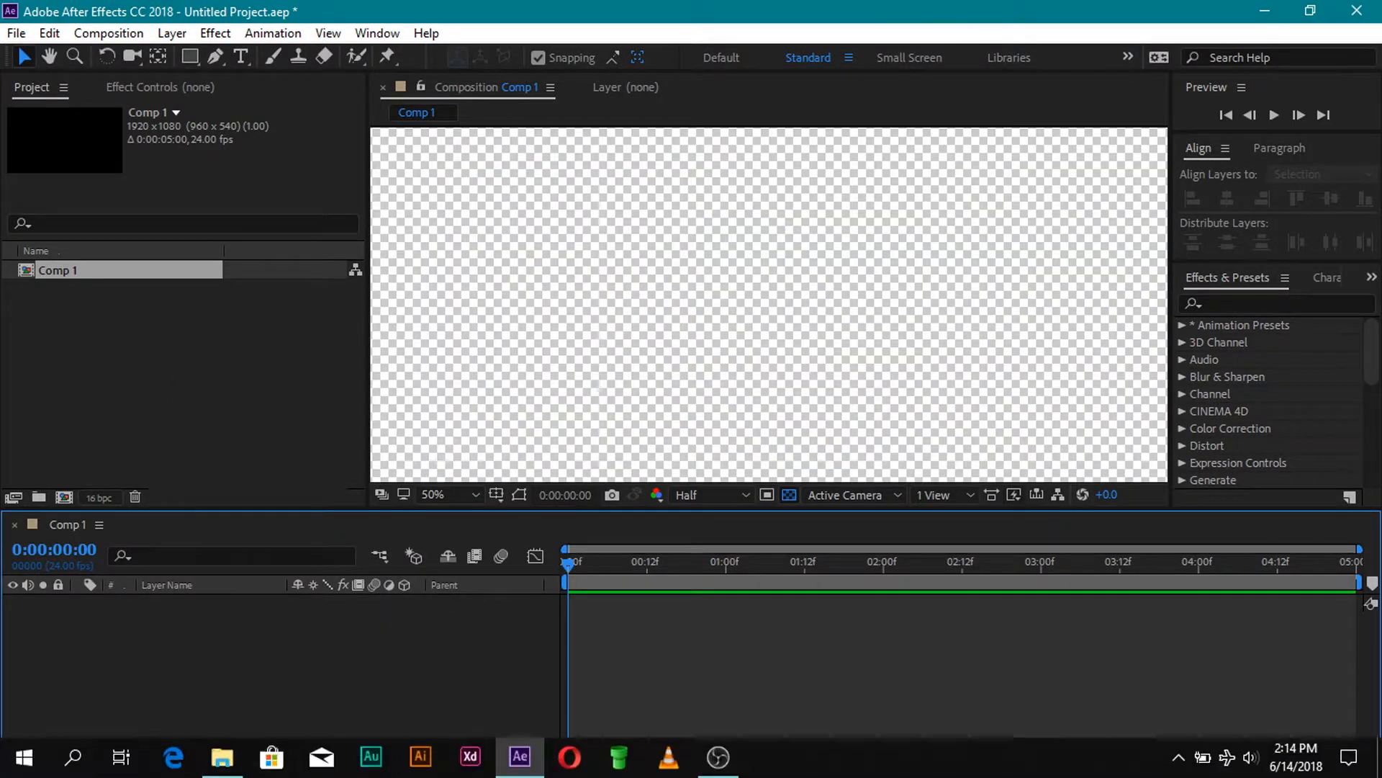
Import background-1858848.jpg and triangular.png from the triangular tut folder into the project.
left_click(221, 756)
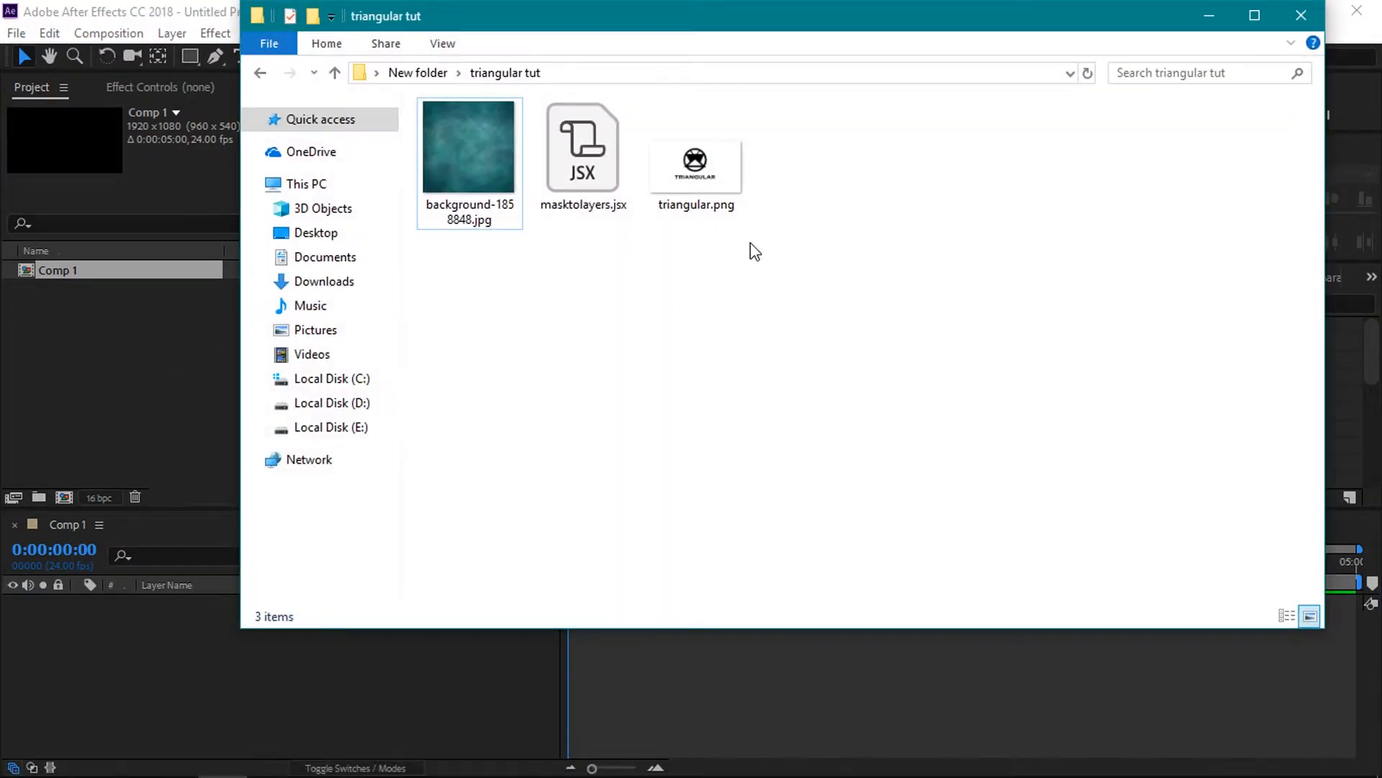
left_click_drag(840, 251, 135, 345)
left_click(129, 352)
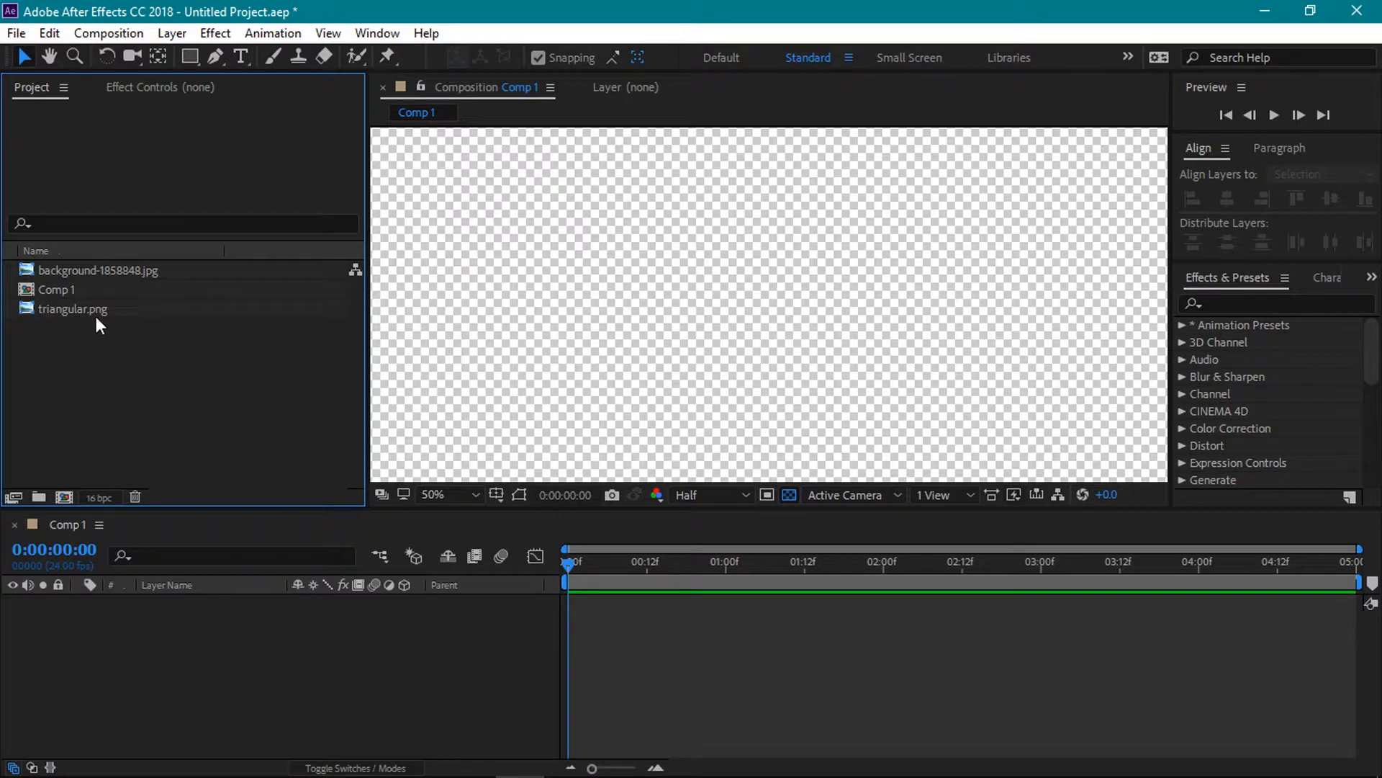
Add triangular.png from the project to Comp 1 as a layer.
left_click(65, 311)
left_click_drag(93, 309, 180, 612)
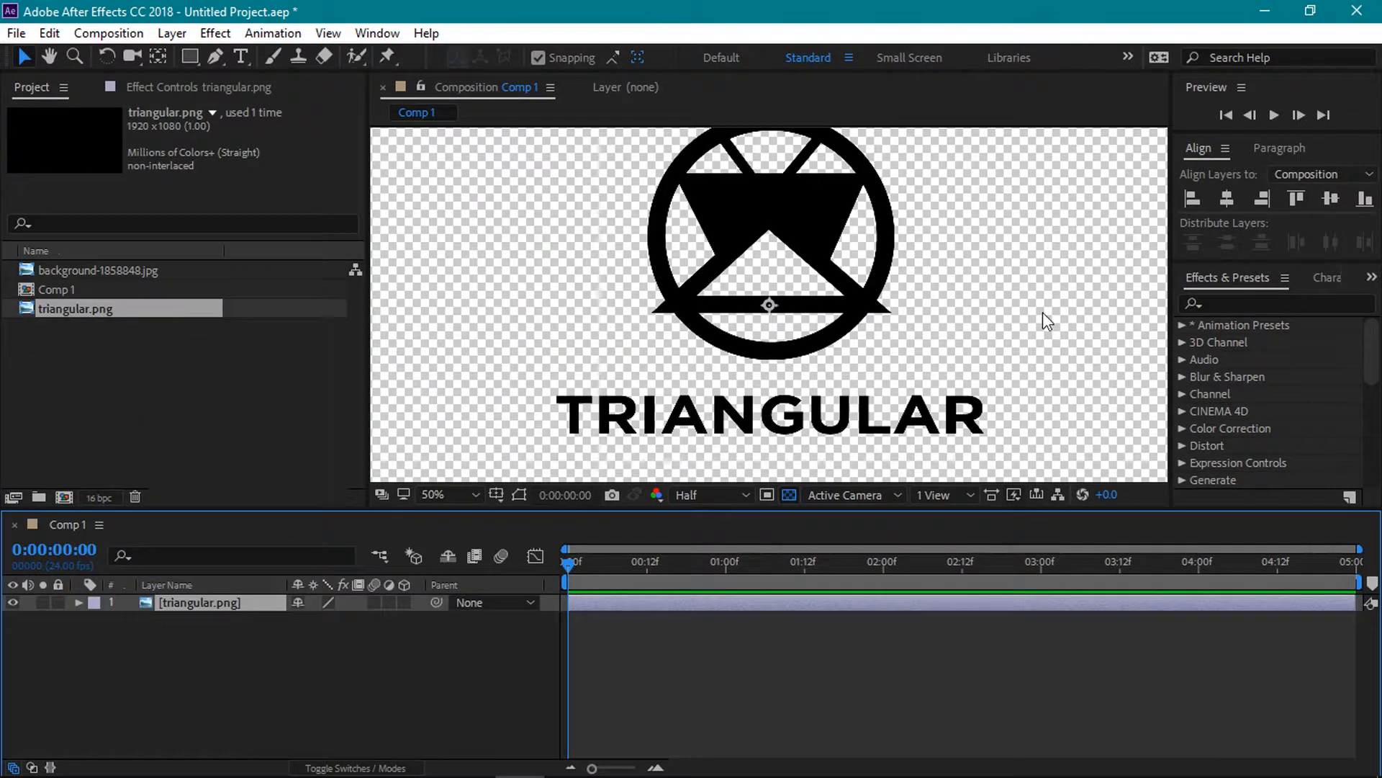
left_click(792, 494)
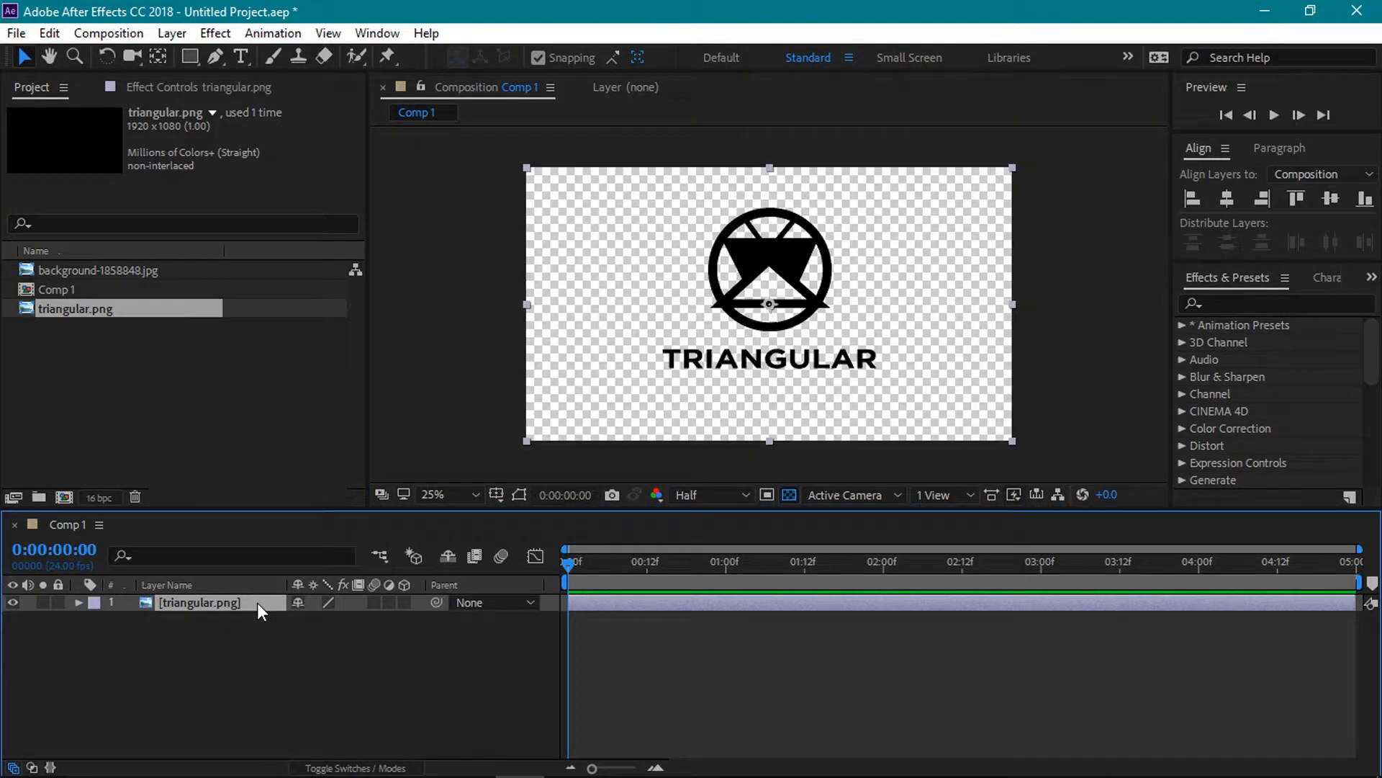
Scale the triangular.png layer to 82% and center it horizontally in the composition.
key("s")
left_click_drag(322, 619, 303, 623)
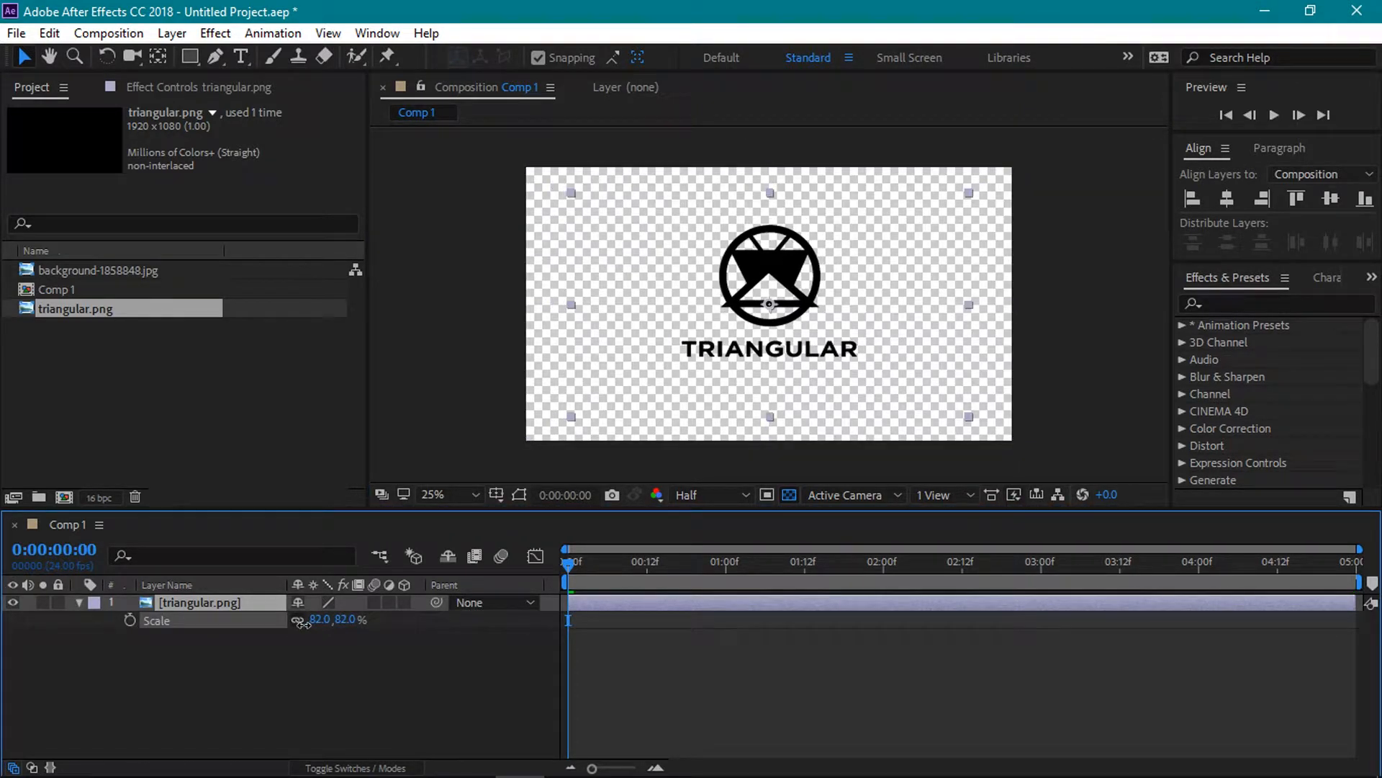
left_click(1233, 201)
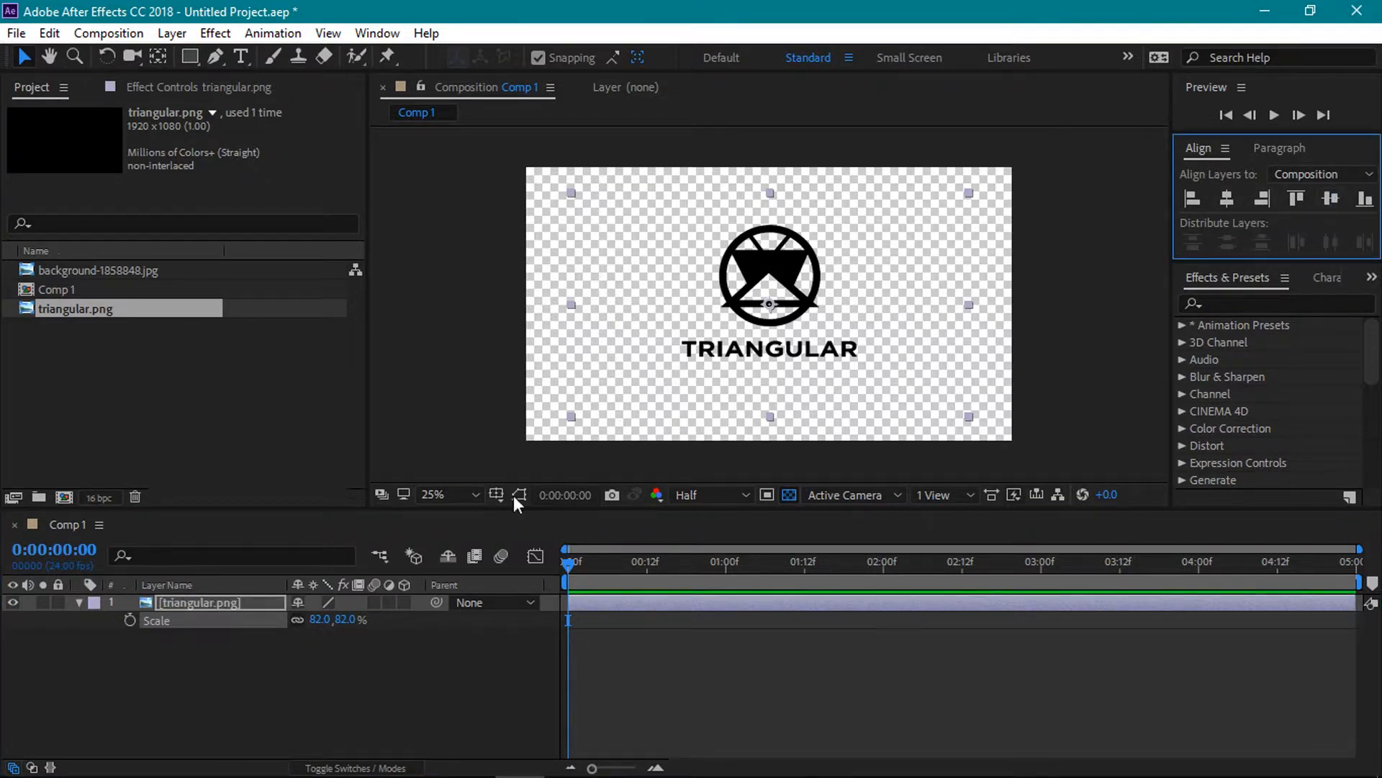
Pre-compose the triangular.png layer as "logo", moving all attributes into the new composition.
right_click(225, 607)
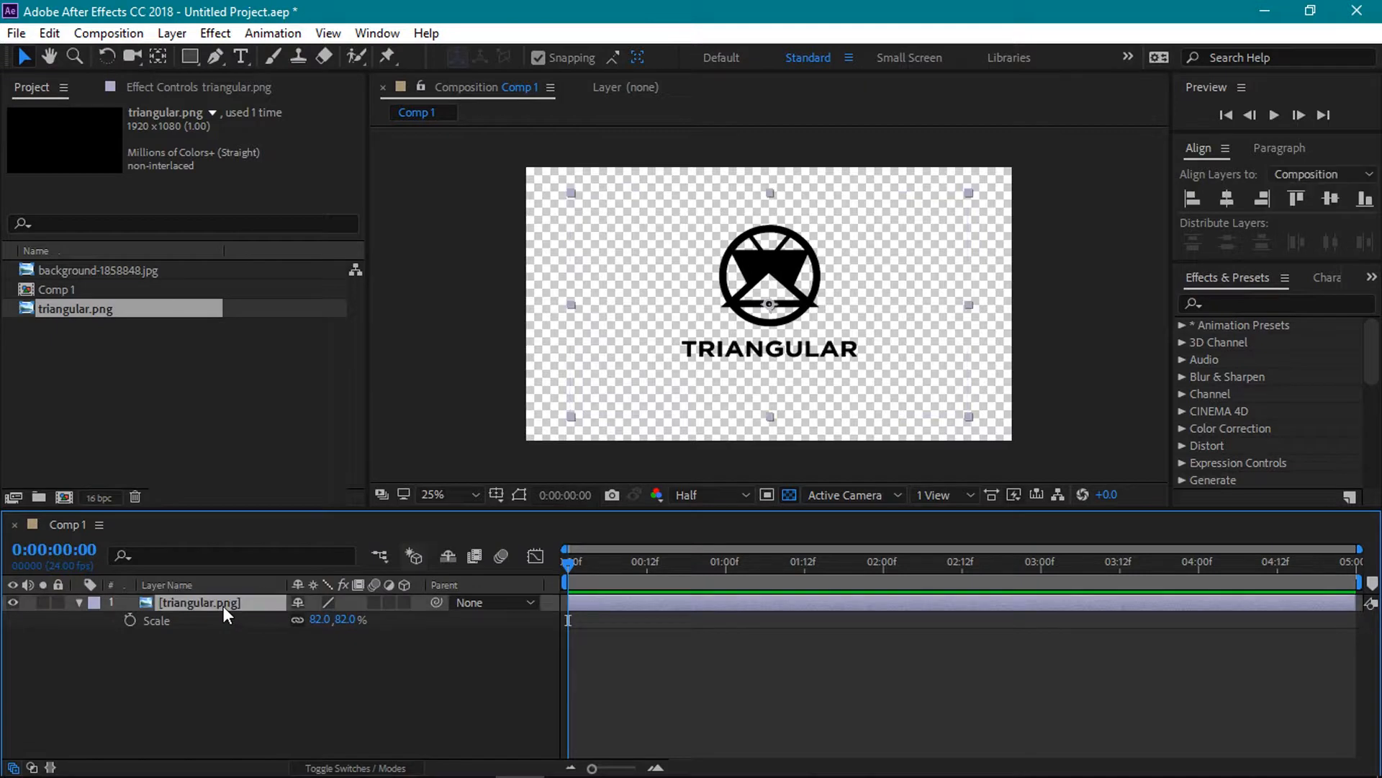
left_click(257, 697)
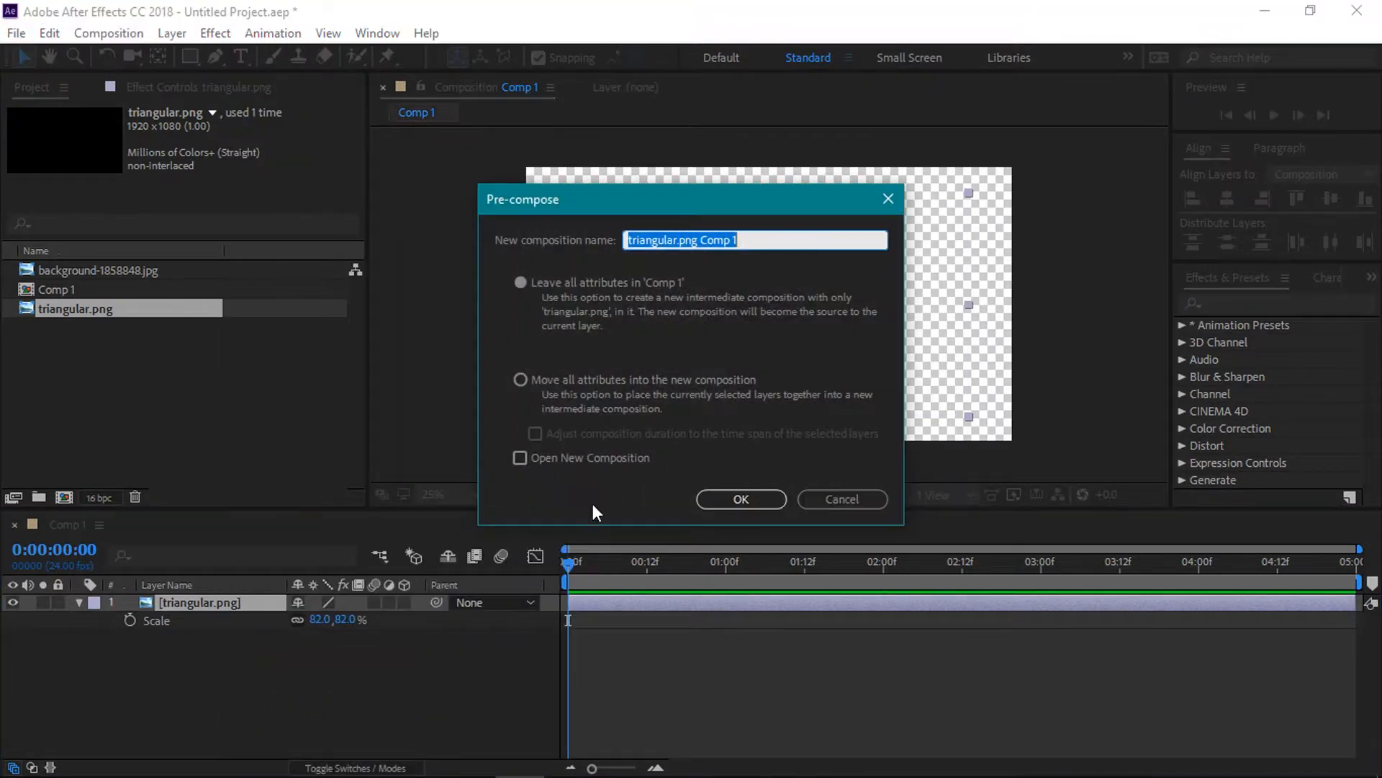
type("logo")
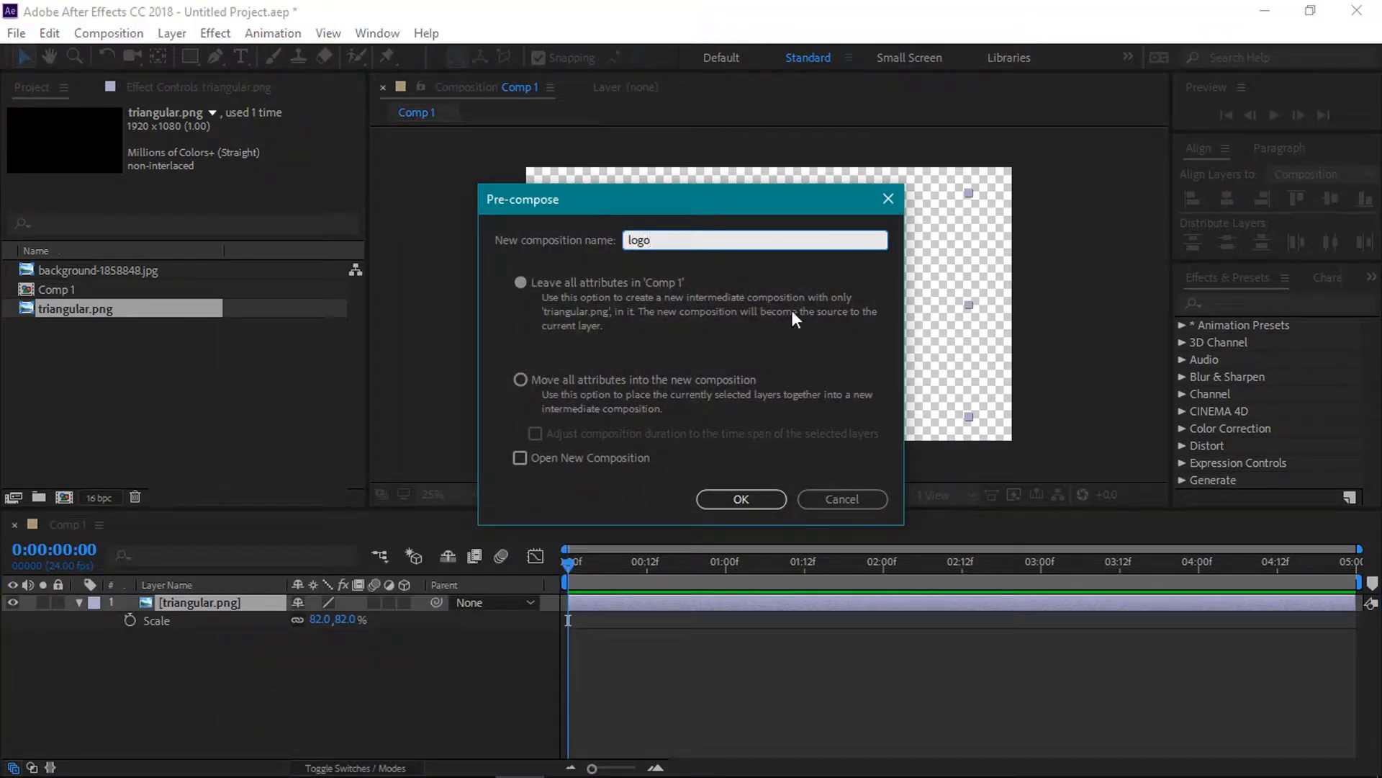
key("Return")
left_click(572, 383)
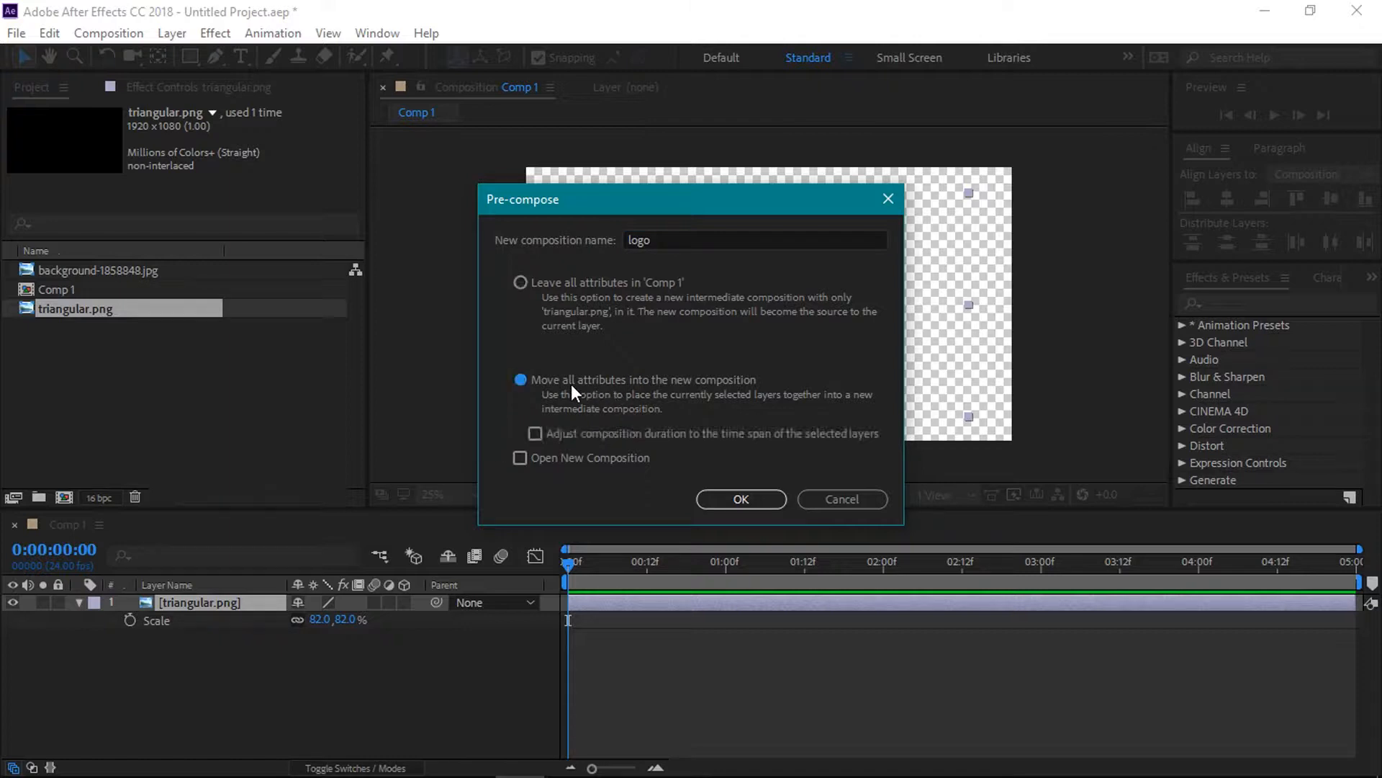
left_click(727, 499)
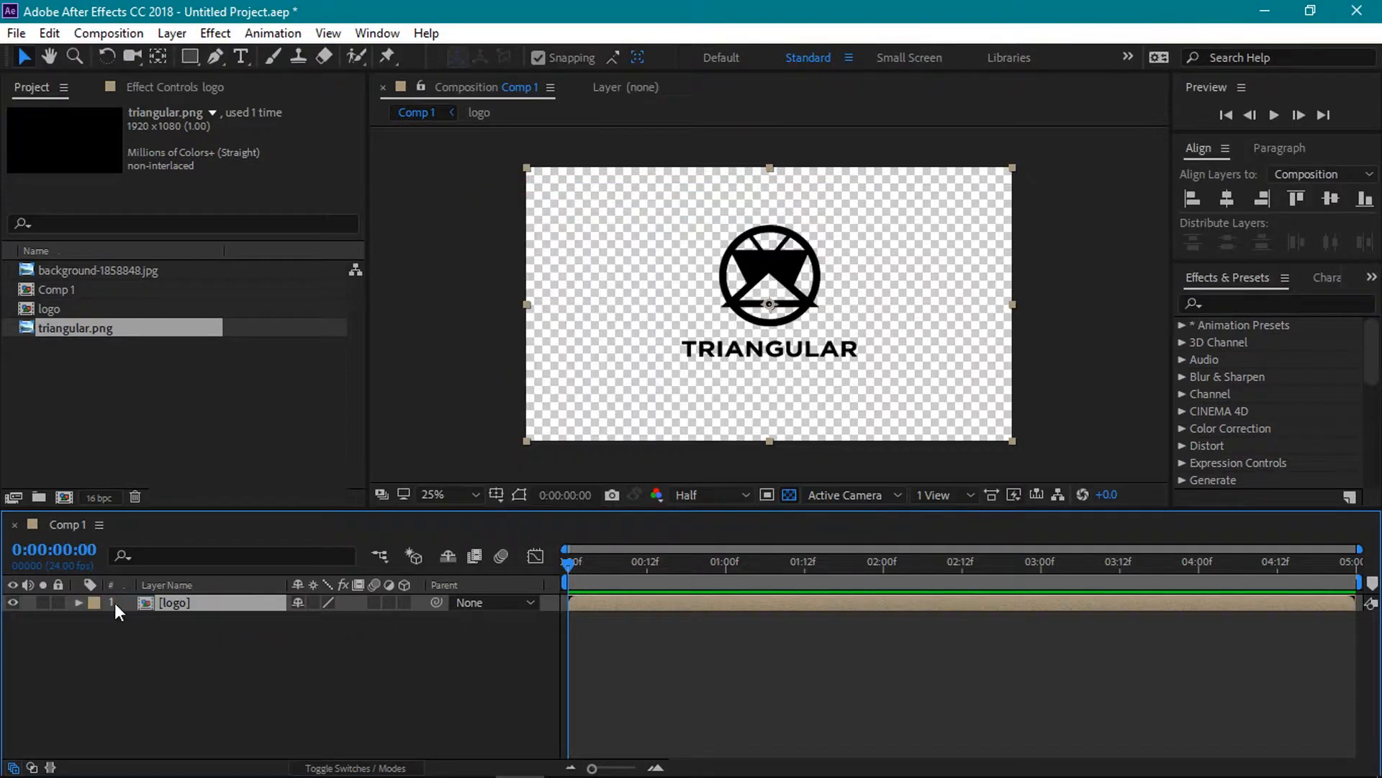
Place background-1858848.jpg beneath the logo layer with the transparency grid off and scale it to 66%.
left_click(101, 268)
left_click_drag(117, 270, 152, 658)
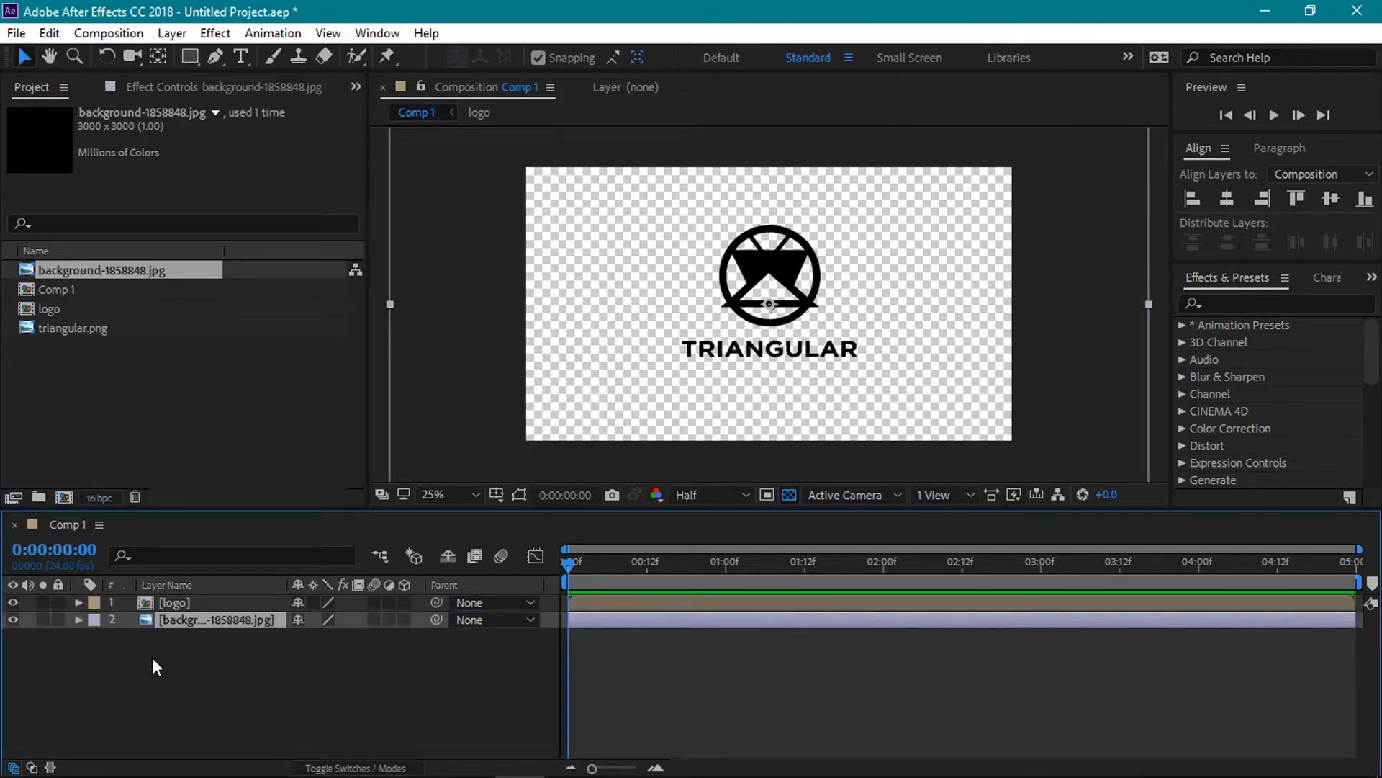
left_click(790, 494)
key("s")
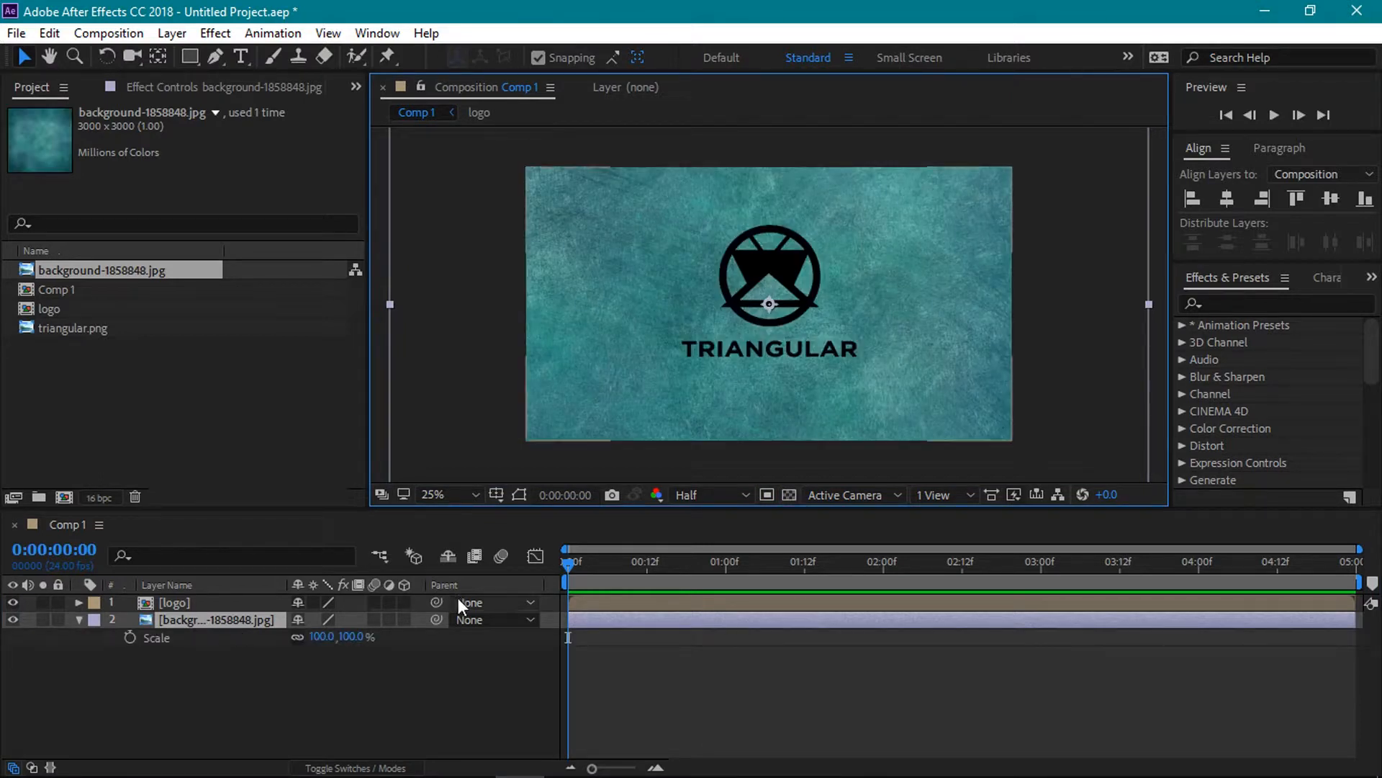
left_click_drag(354, 638, 329, 644)
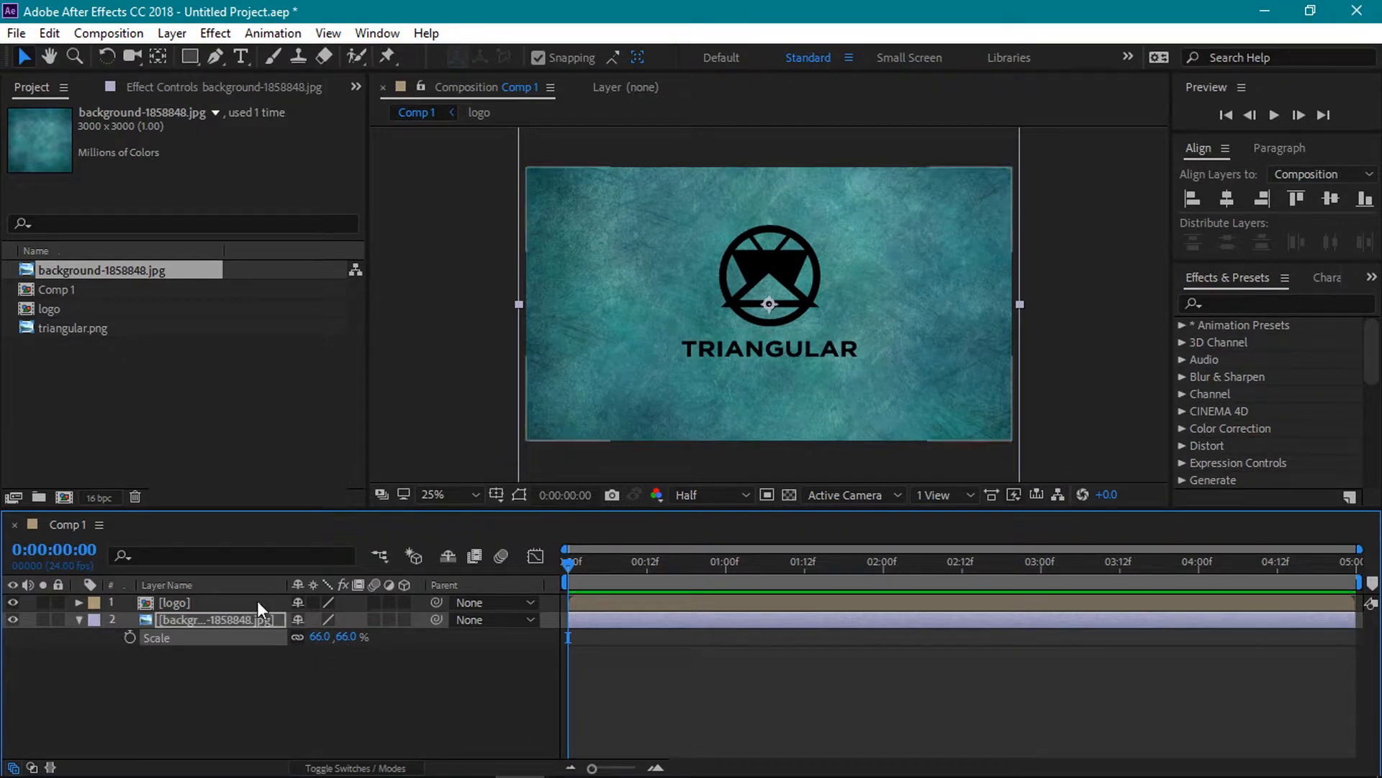
Pre-compose the background image layer under the name "texture".
right_click(246, 618)
left_click(302, 698)
type("texture")
left_click(723, 499)
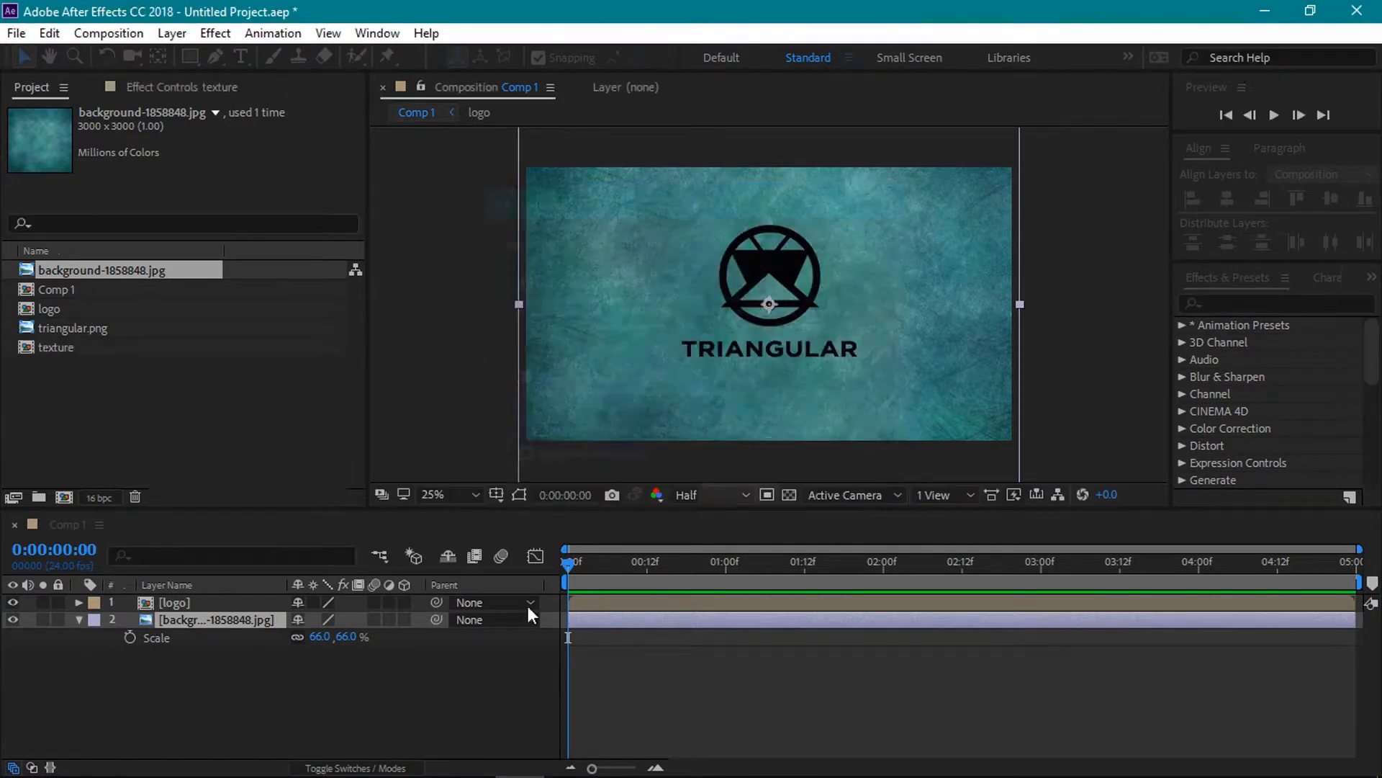
Duplicate the logo layer, then hide the lower copy and rename it "shadow".
left_click(195, 602)
key("ctrl+d")
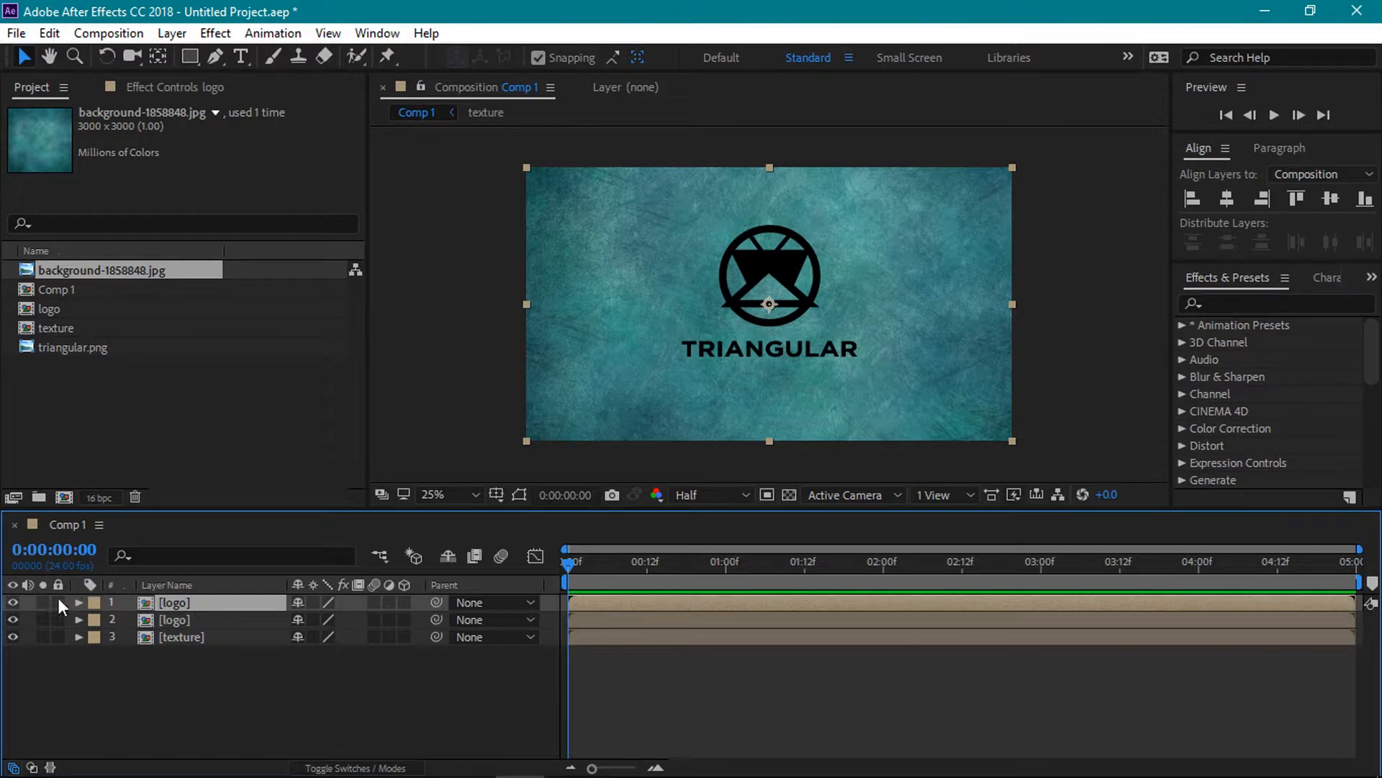
left_click(13, 619)
left_click(168, 613)
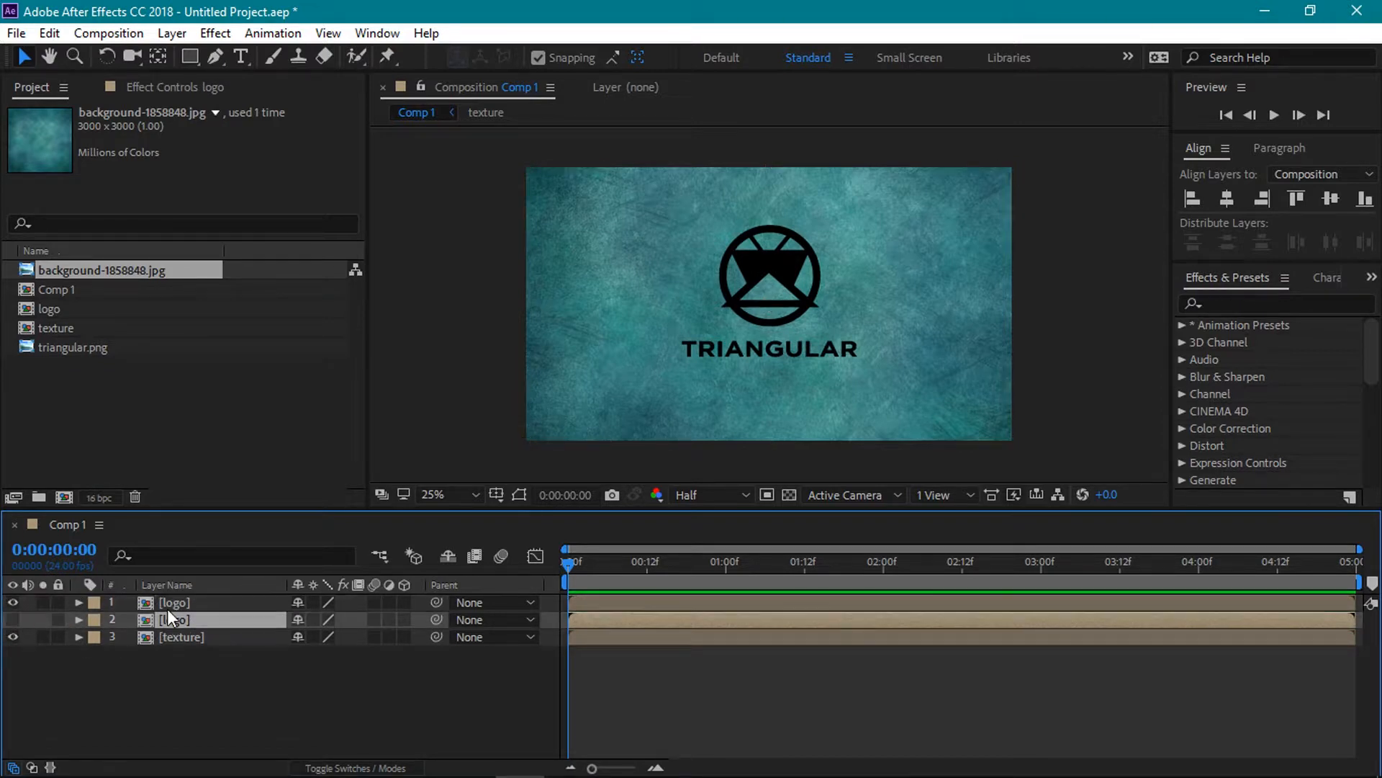
key("Return")
type("shadow")
key("Return")
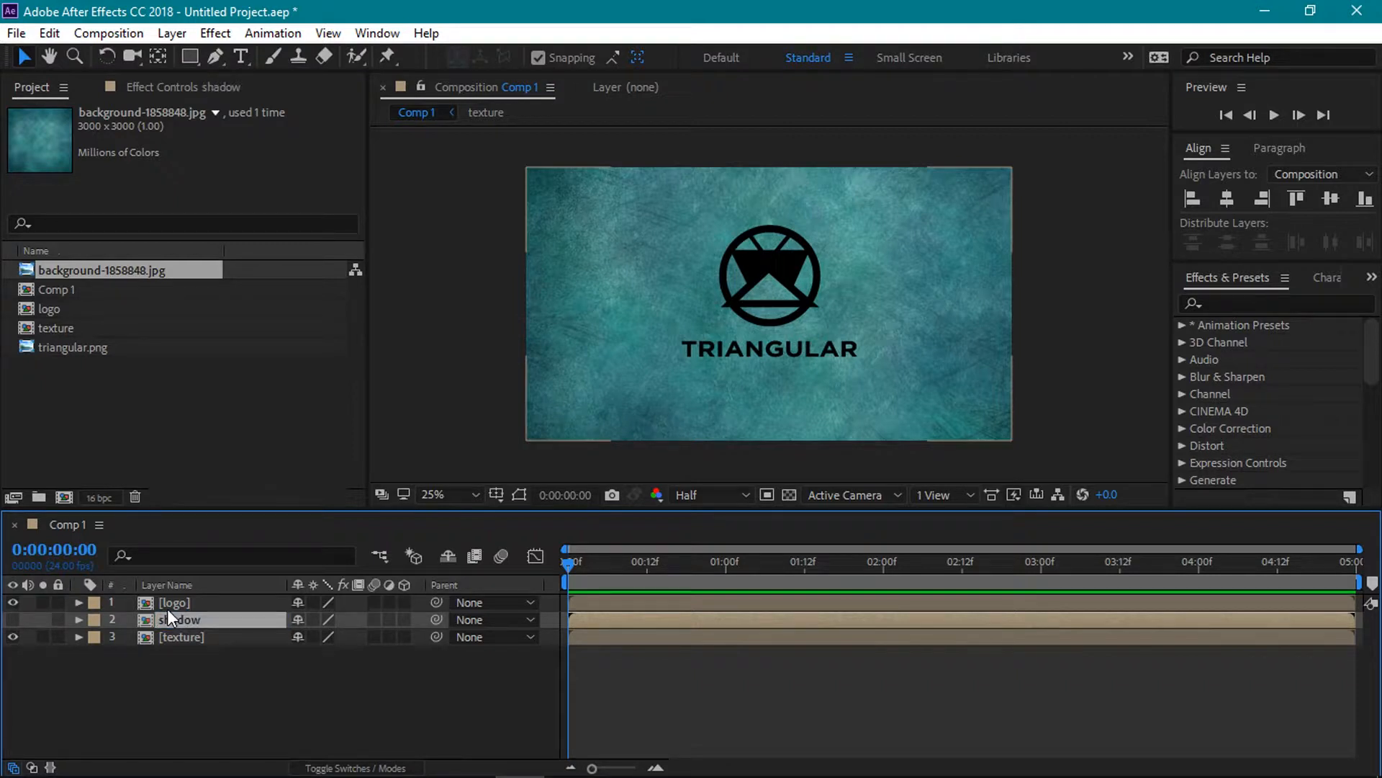
Find the Gradient Ramp effect and apply it to the logo layer.
left_click(170, 606)
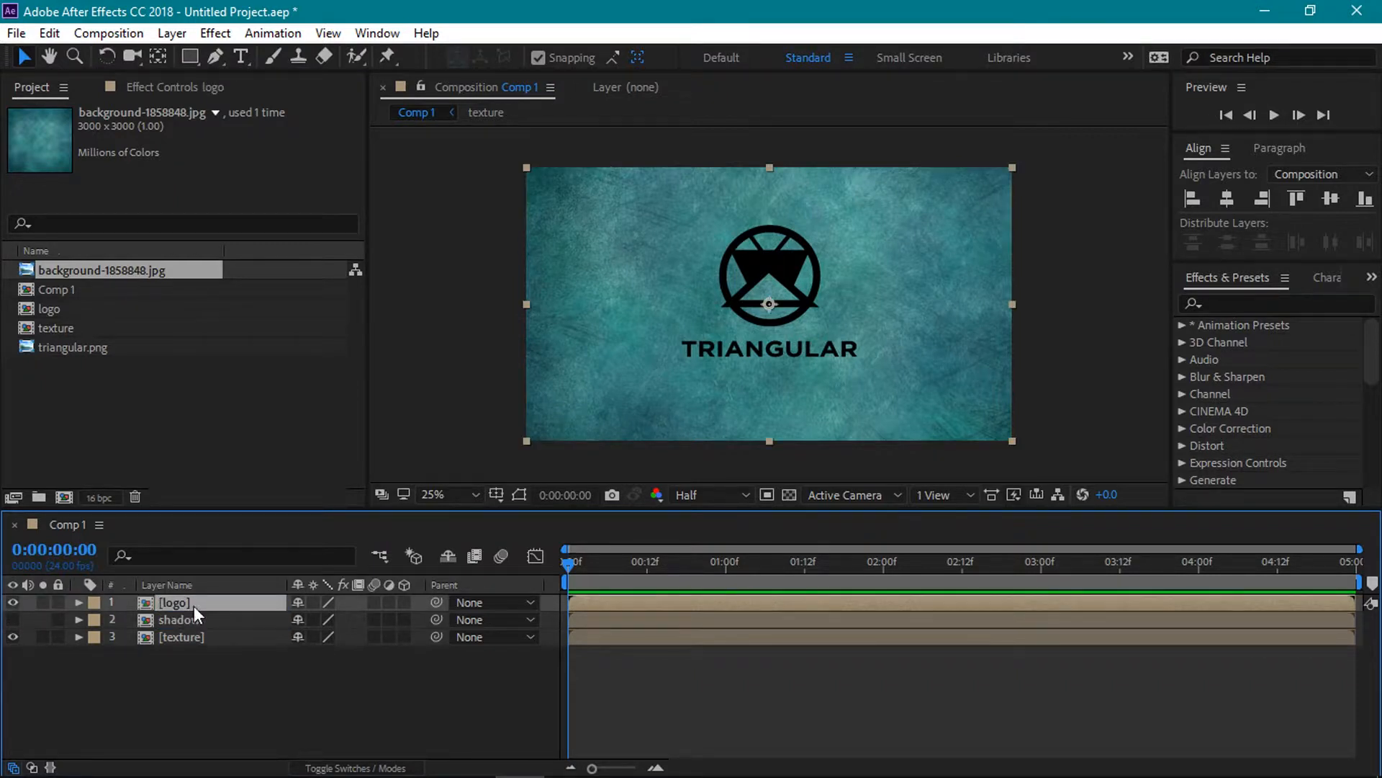
left_click(1292, 303)
type("gra")
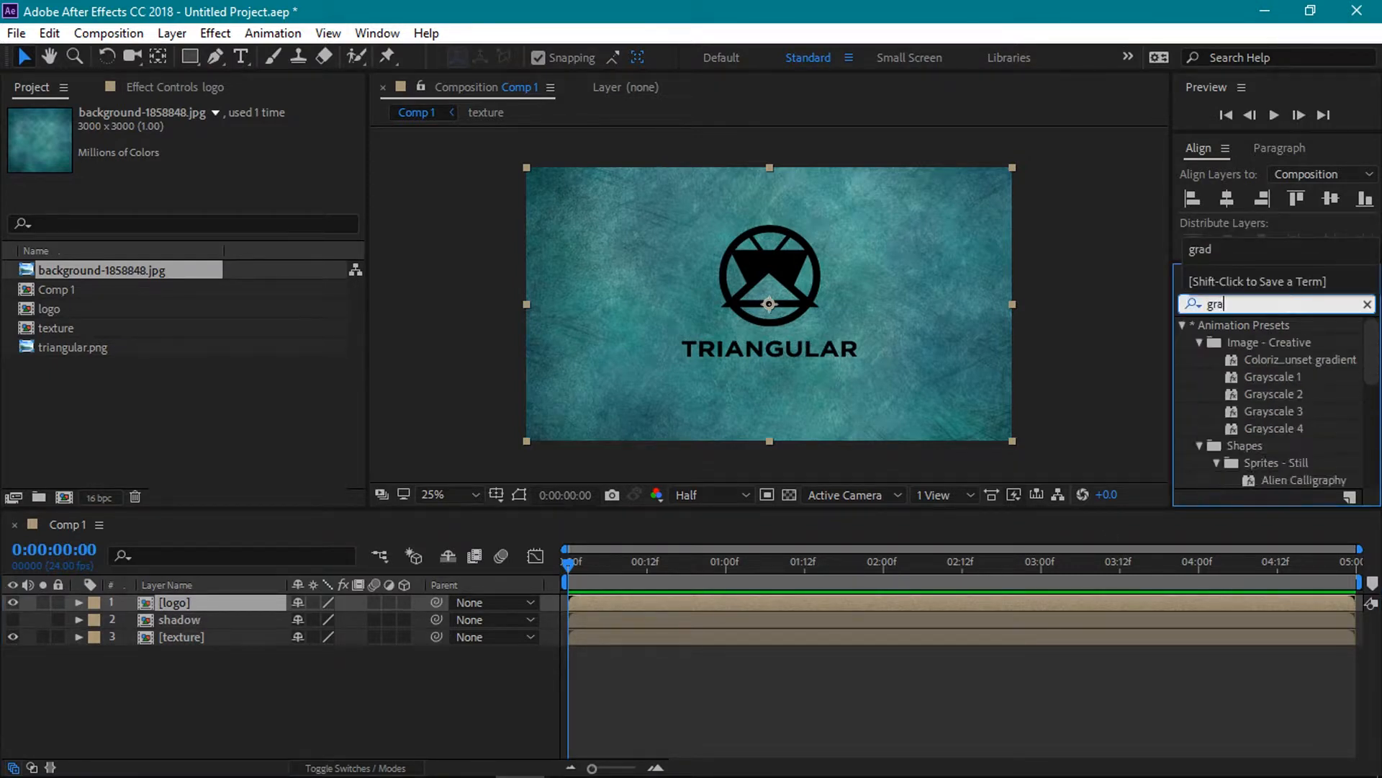
type("die")
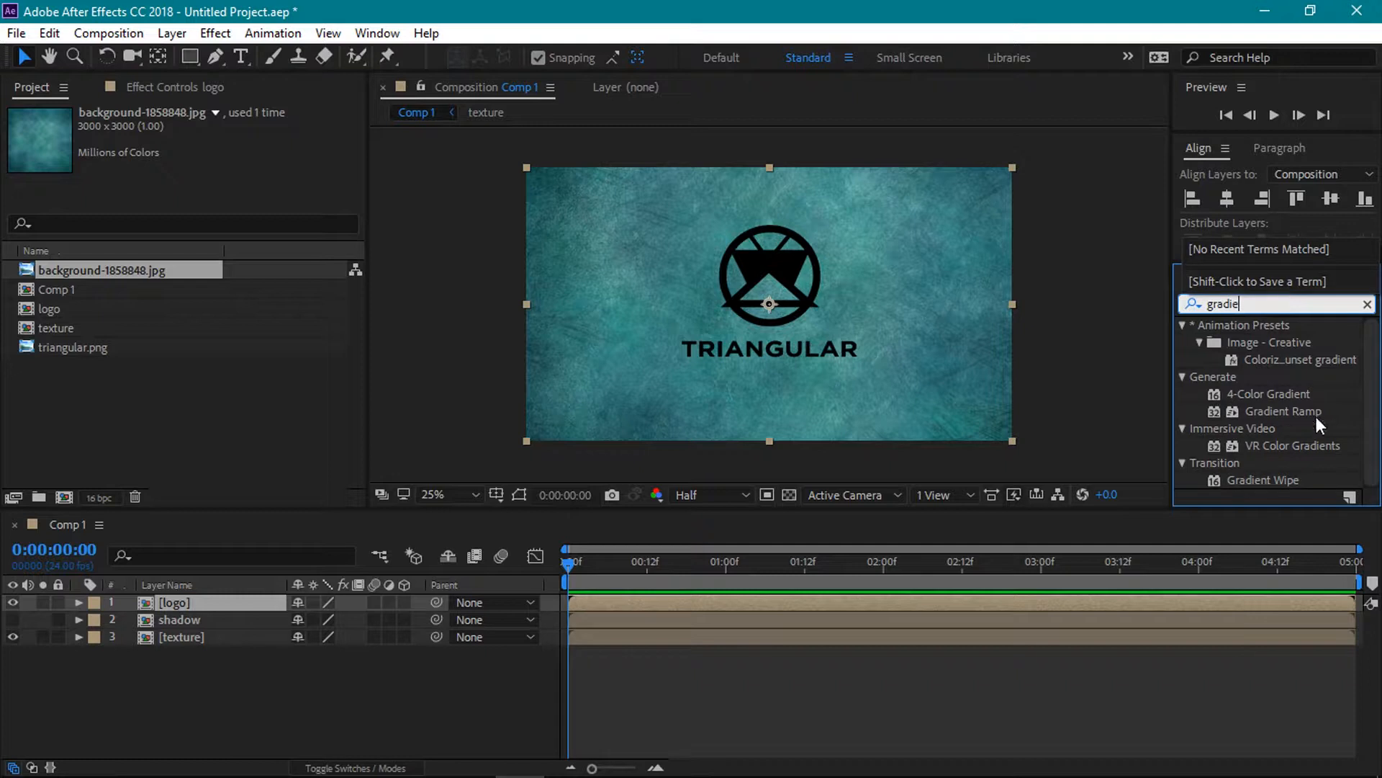
left_click_drag(1300, 414, 168, 611)
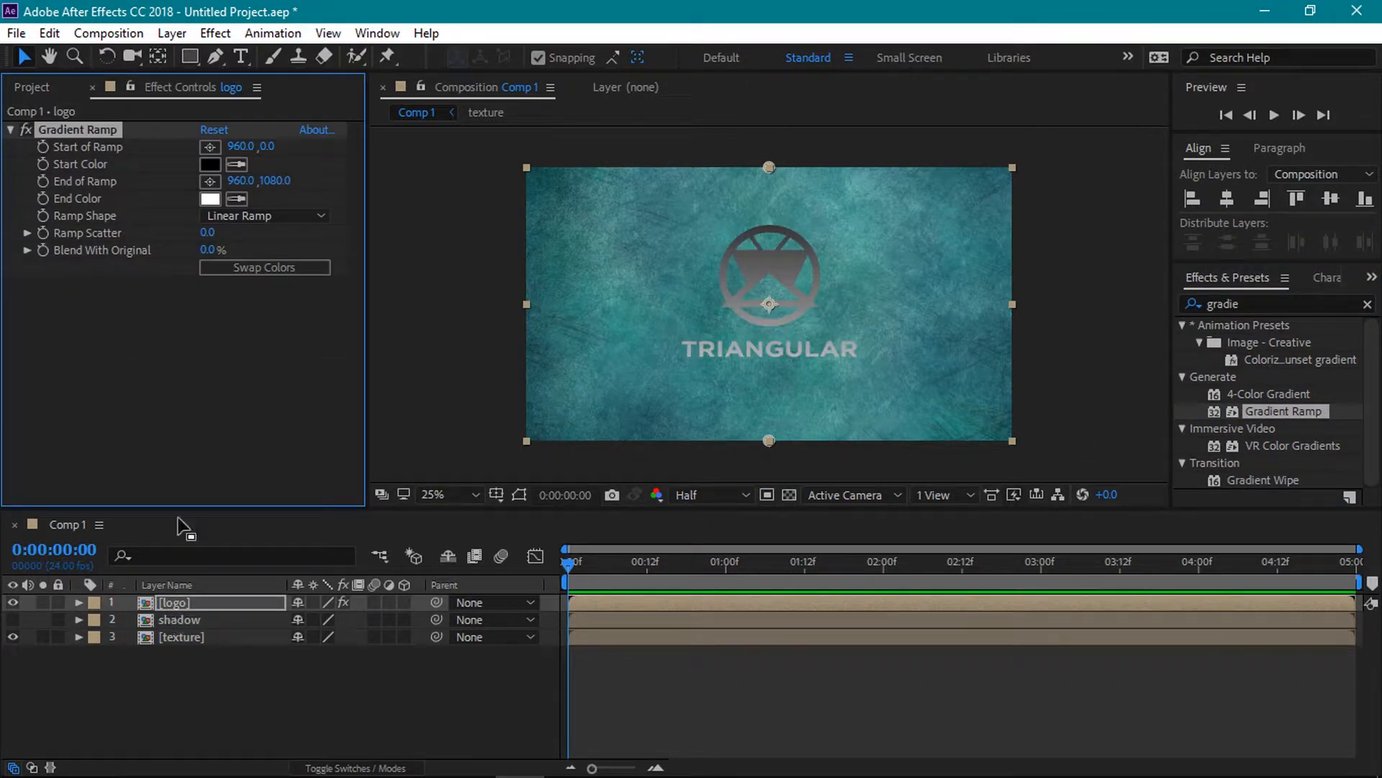
Set the Gradient Ramp's start color to 184A69.
left_click(212, 166)
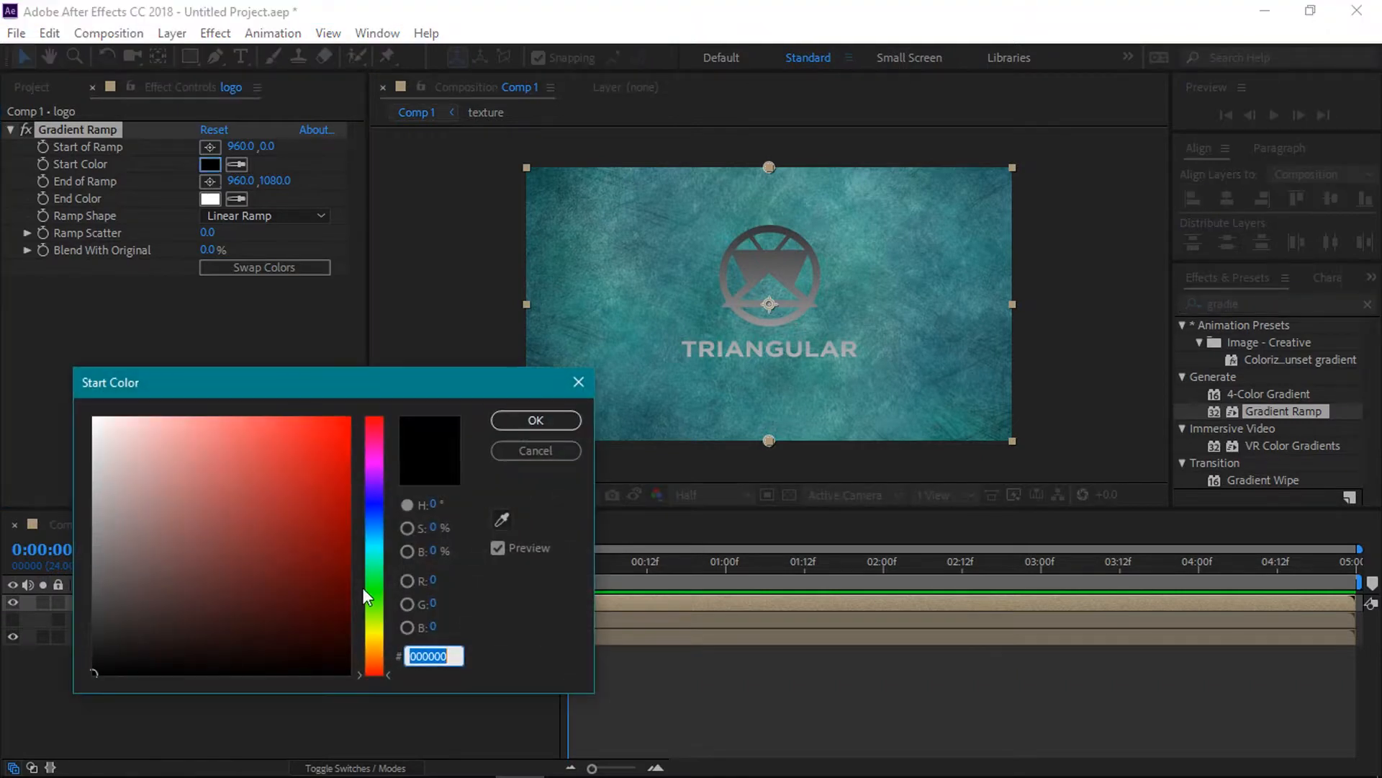
key("BackSpace")
type("18")
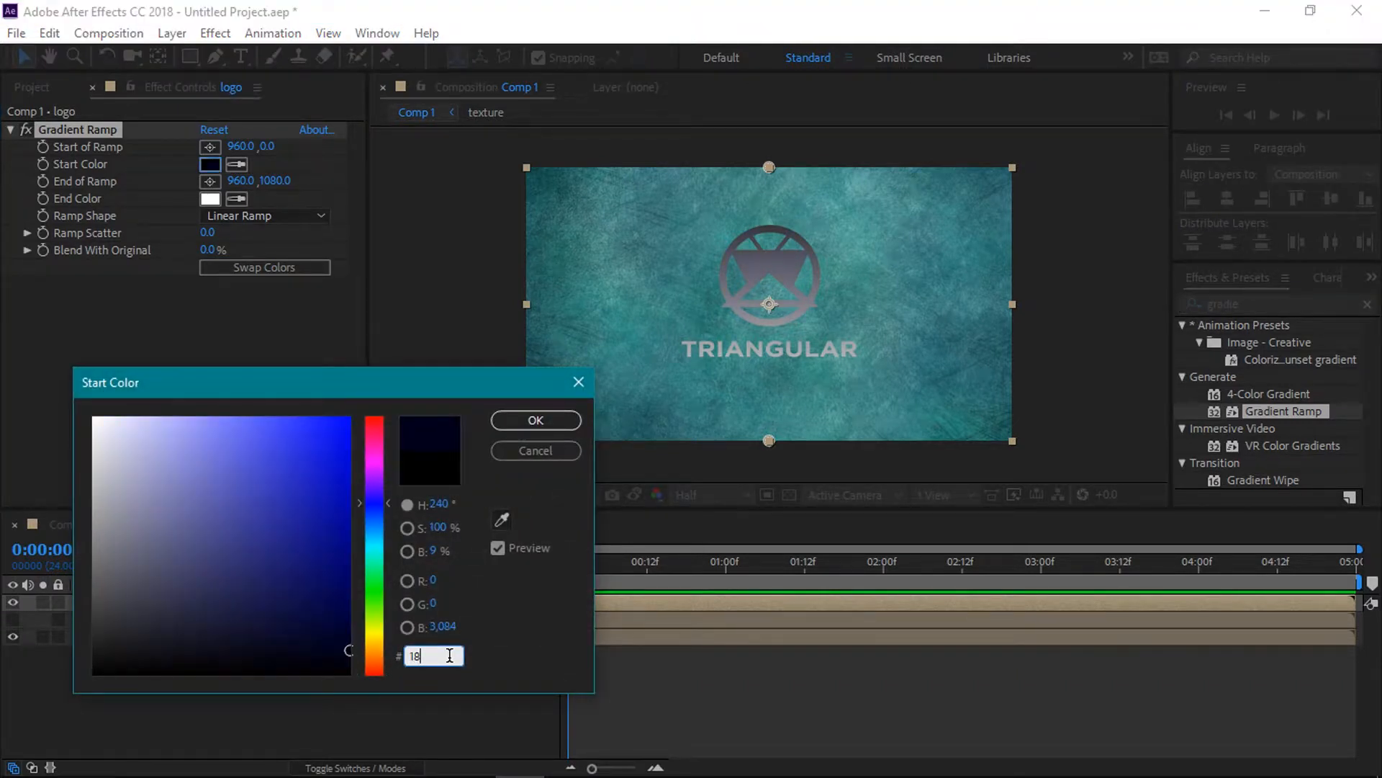
type("4A69")
left_click(520, 418)
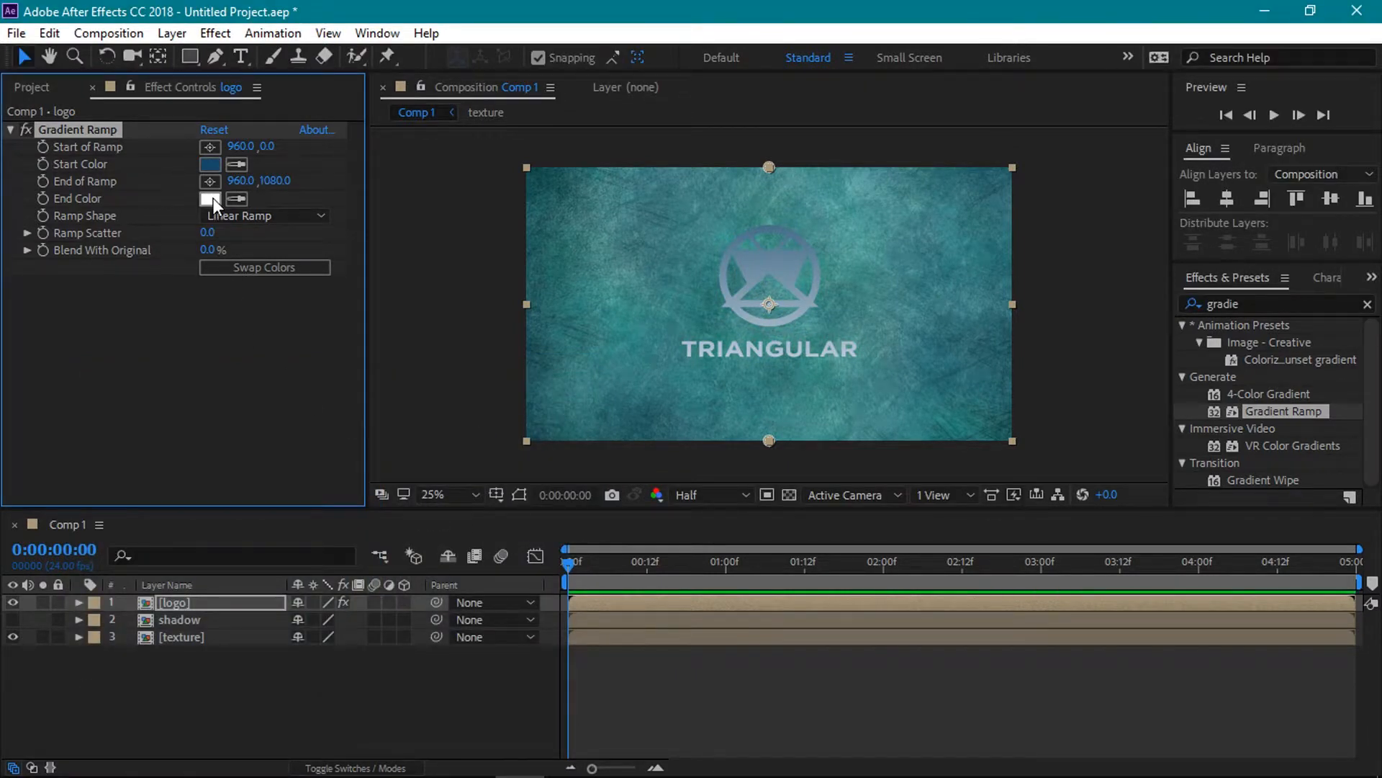
Set the Gradient Ramp's end color to 8FB5BB and its blend with original to 26%.
left_click(211, 198)
key("BackSpace")
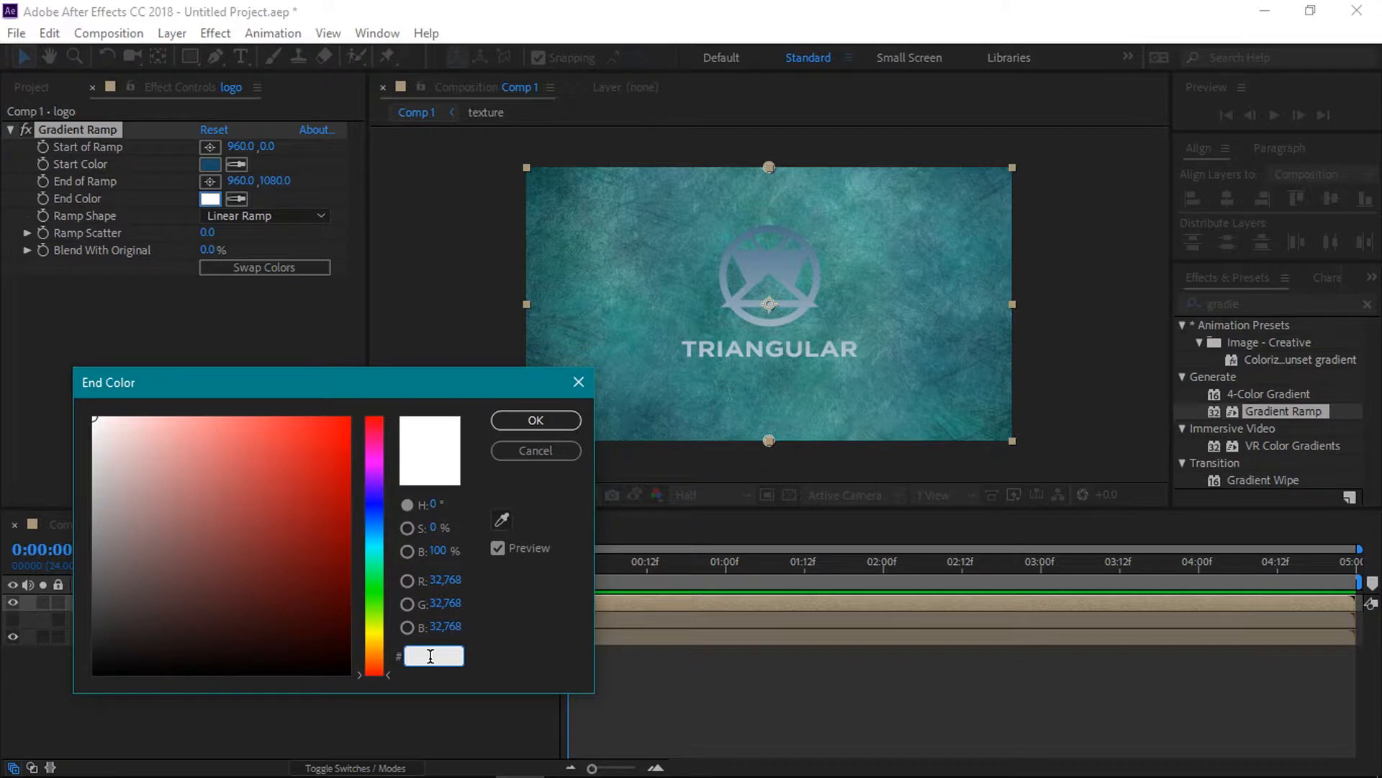
type("8FB5BB")
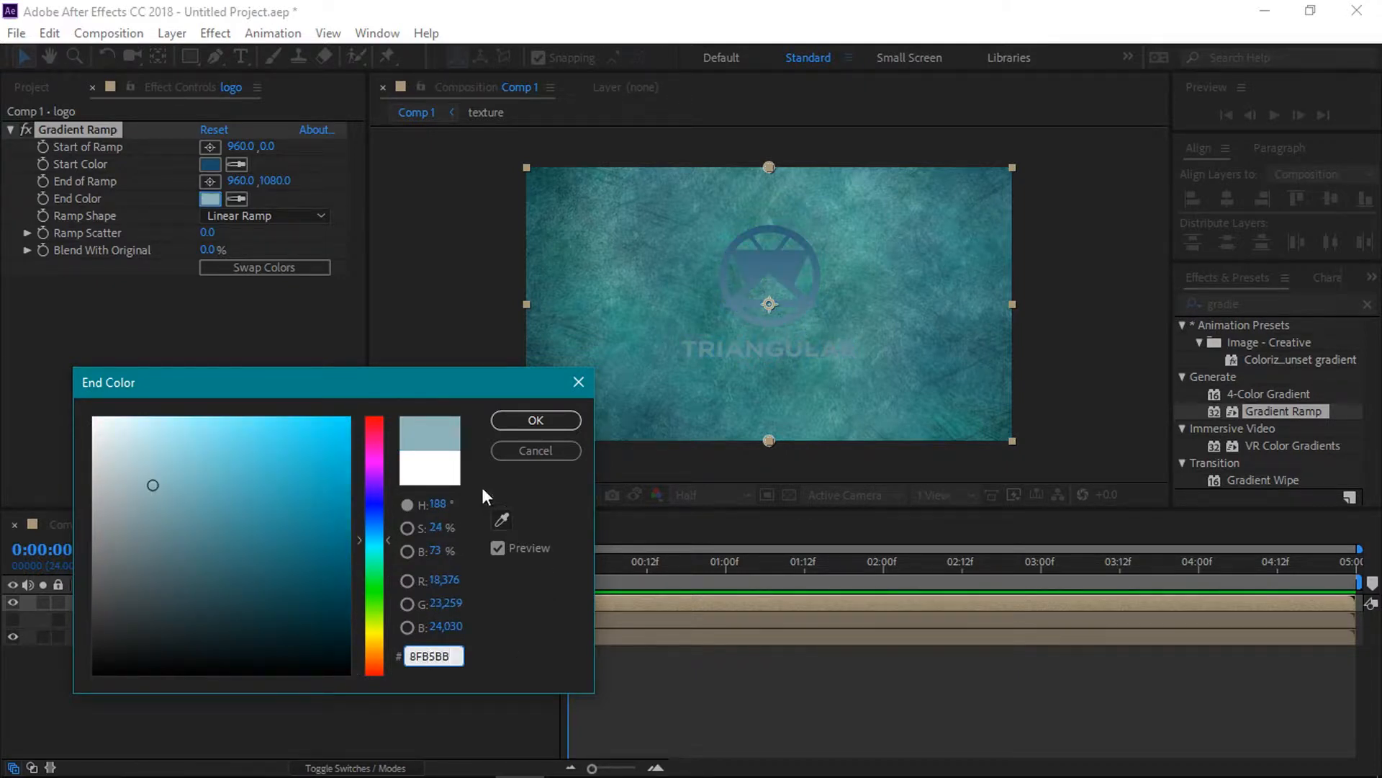
left_click(517, 418)
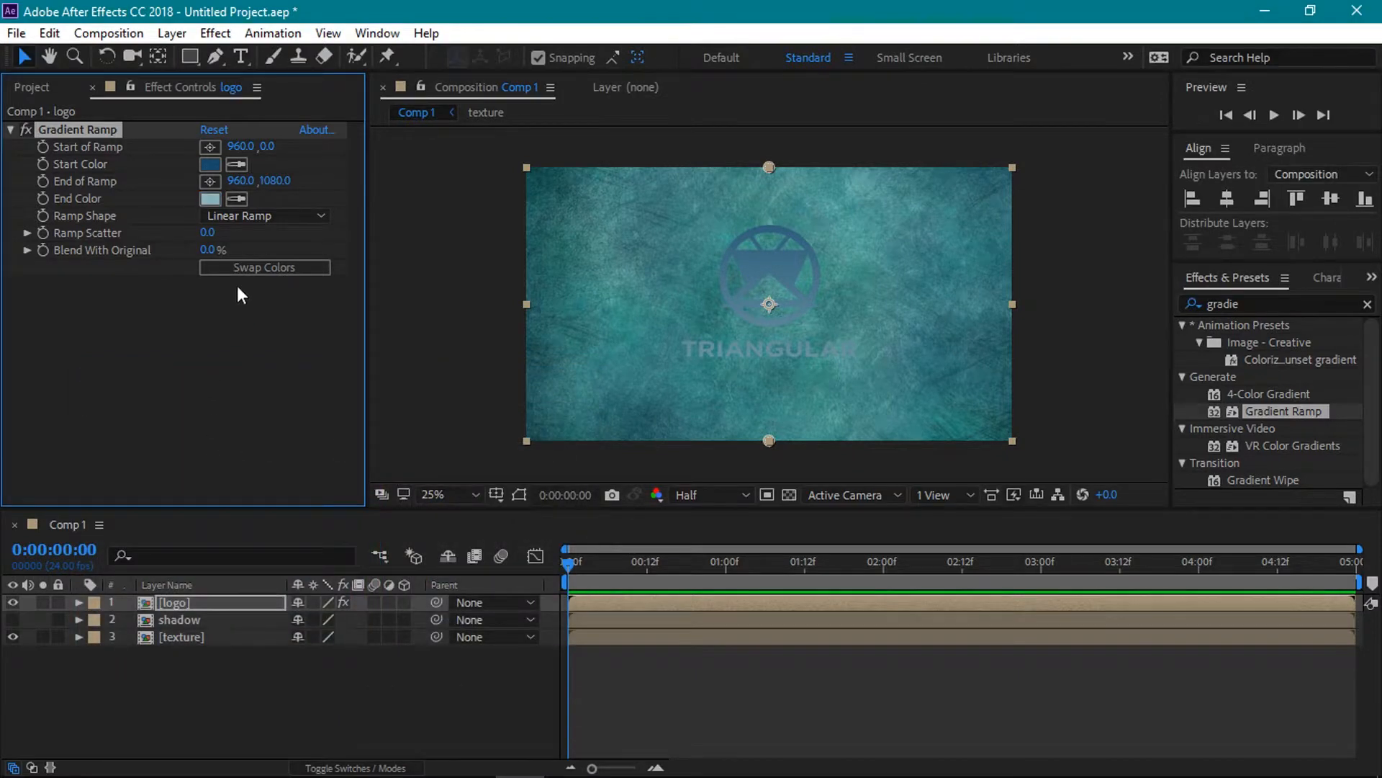
left_click_drag(207, 250, 240, 254)
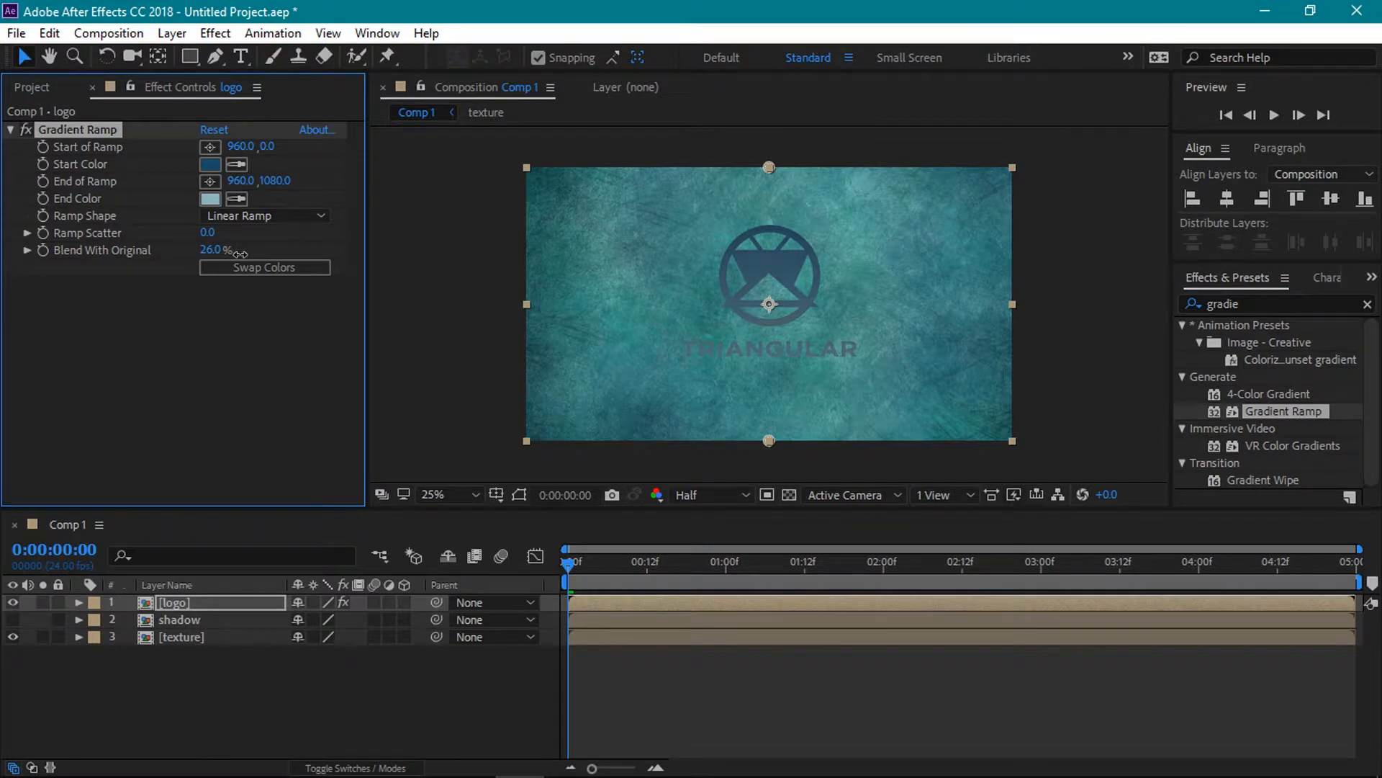
left_click(248, 307)
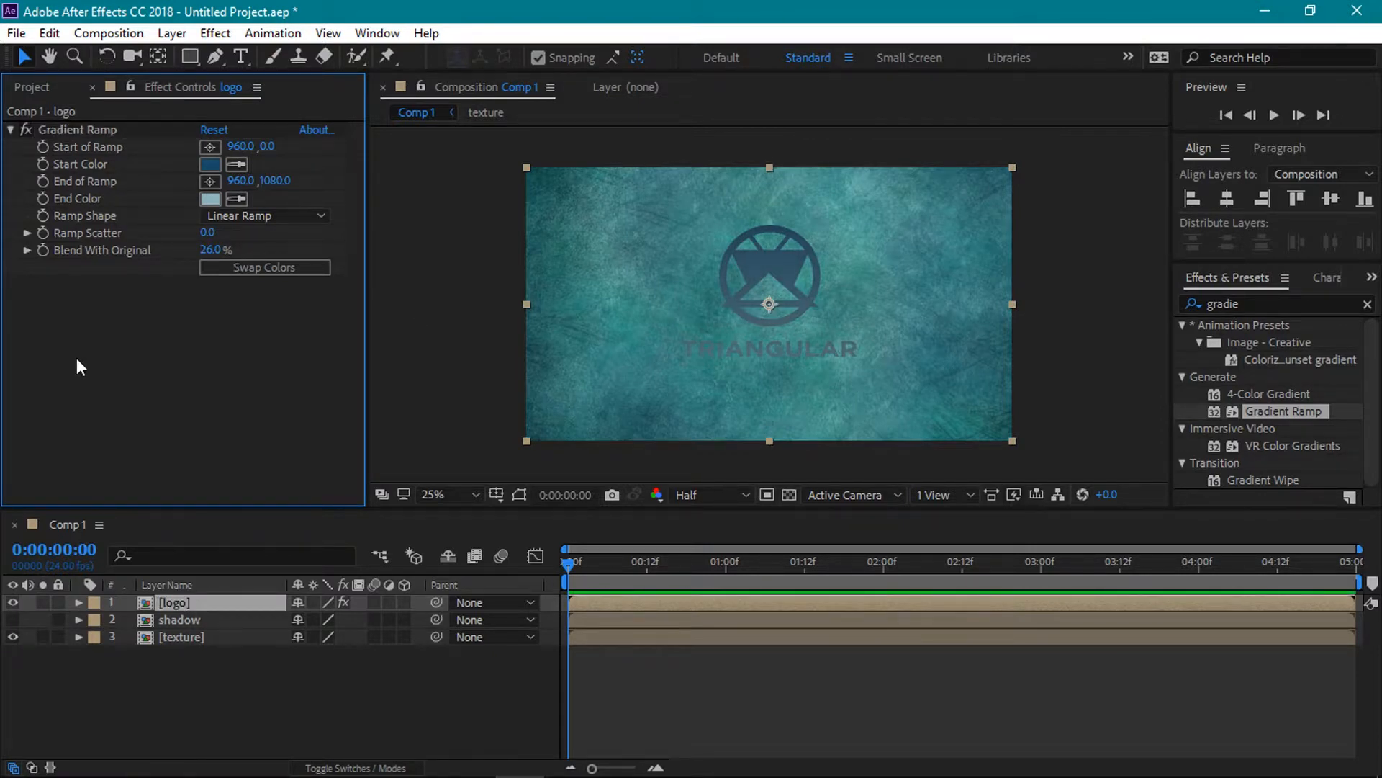
Apply the Curves color correction effect to the texture layer.
left_click(178, 638)
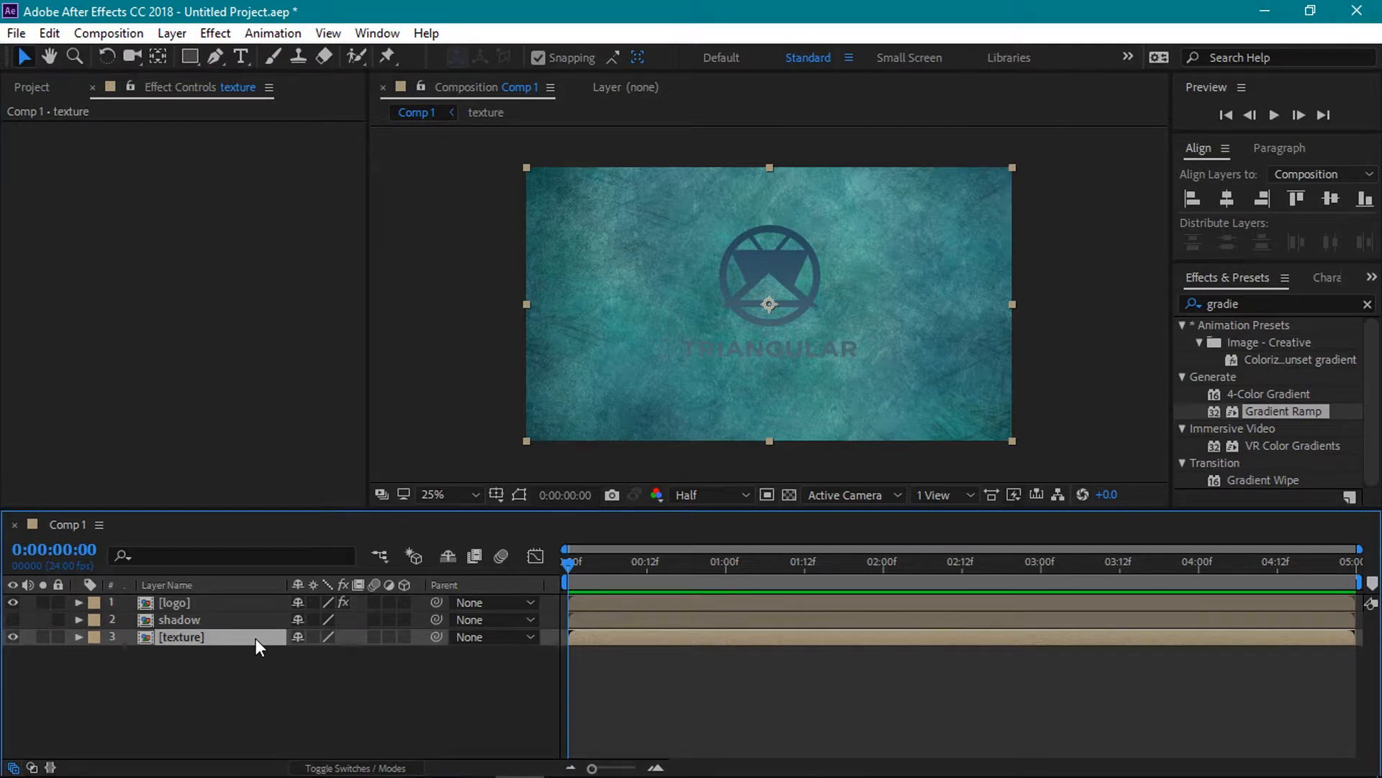
left_click(216, 34)
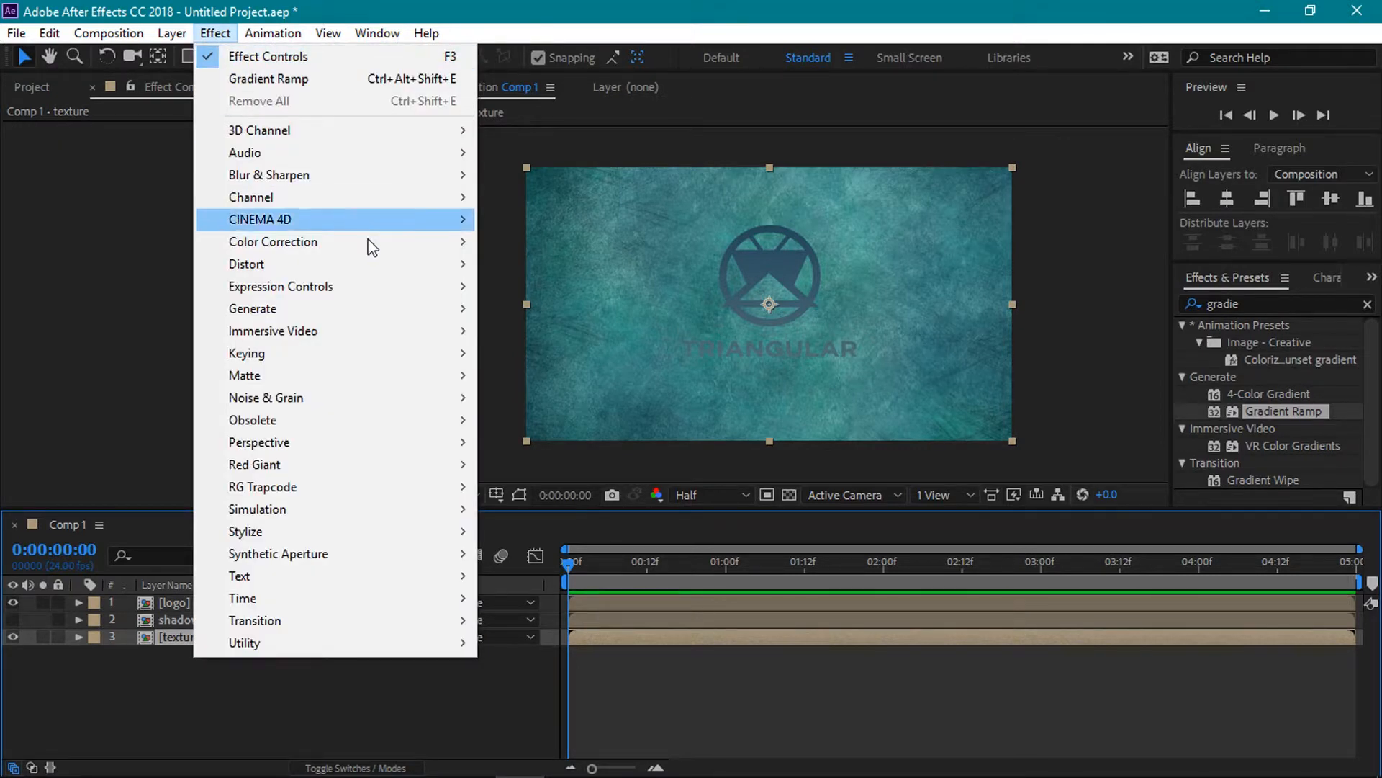
mouse_move(388, 247)
left_click(529, 432)
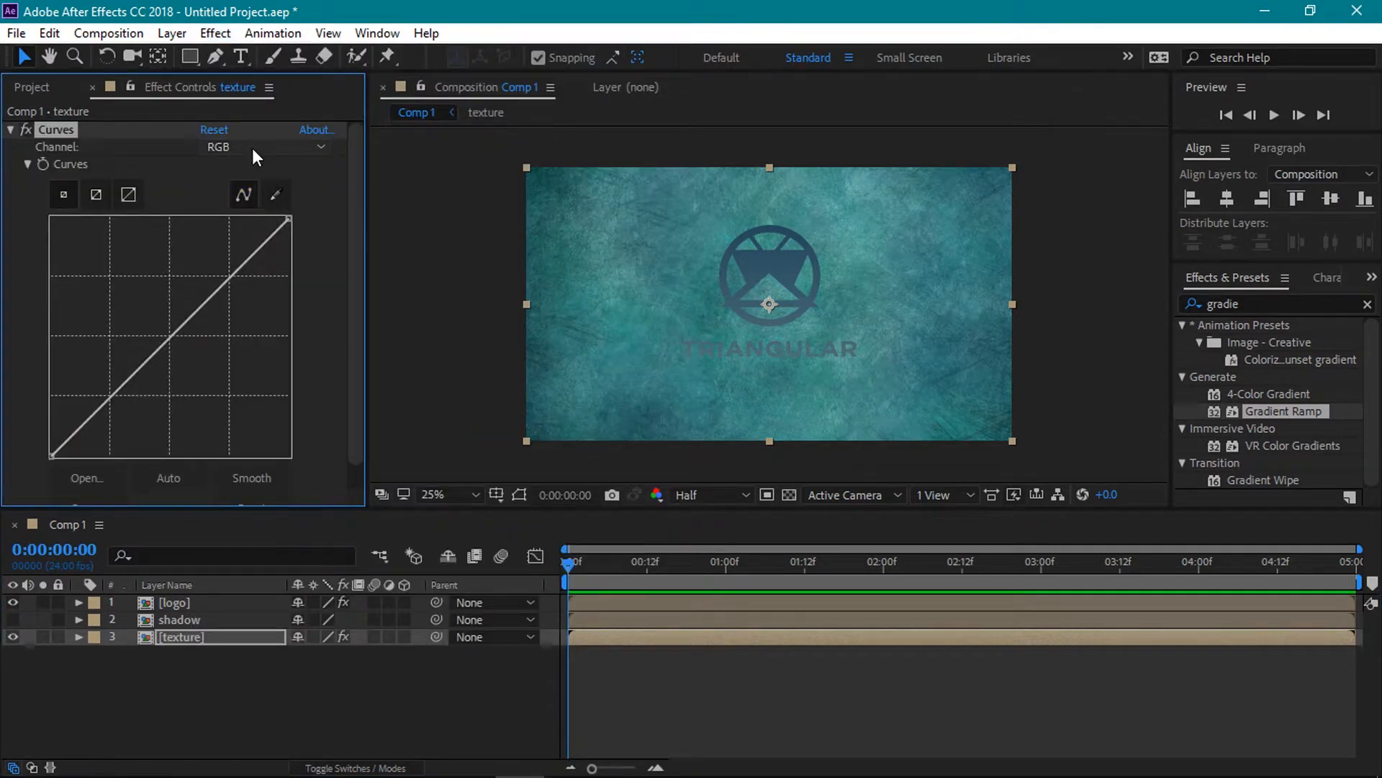
Darken the texture layer with a two-point RGB curve and slightly lower its Green channel curve.
left_click_drag(132, 376, 156, 416)
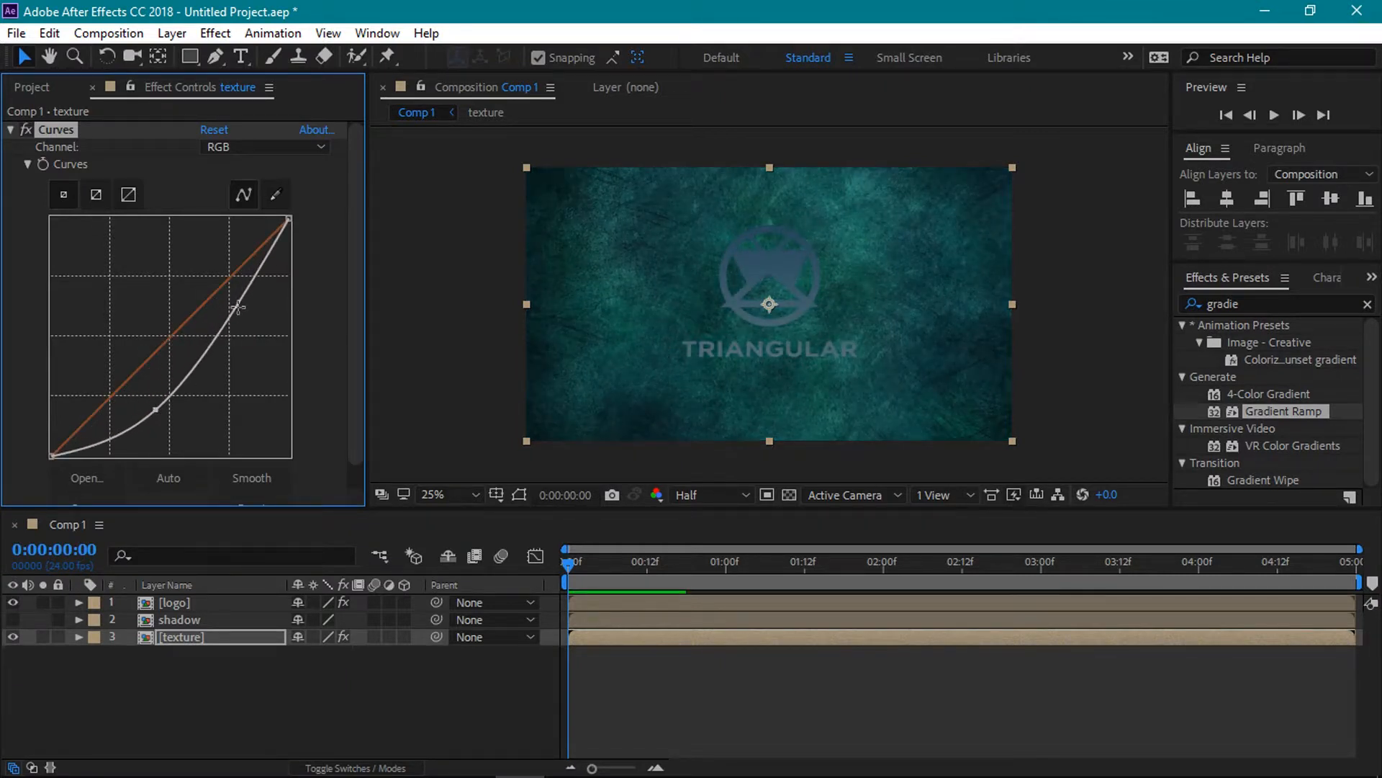
left_click_drag(241, 302, 251, 283)
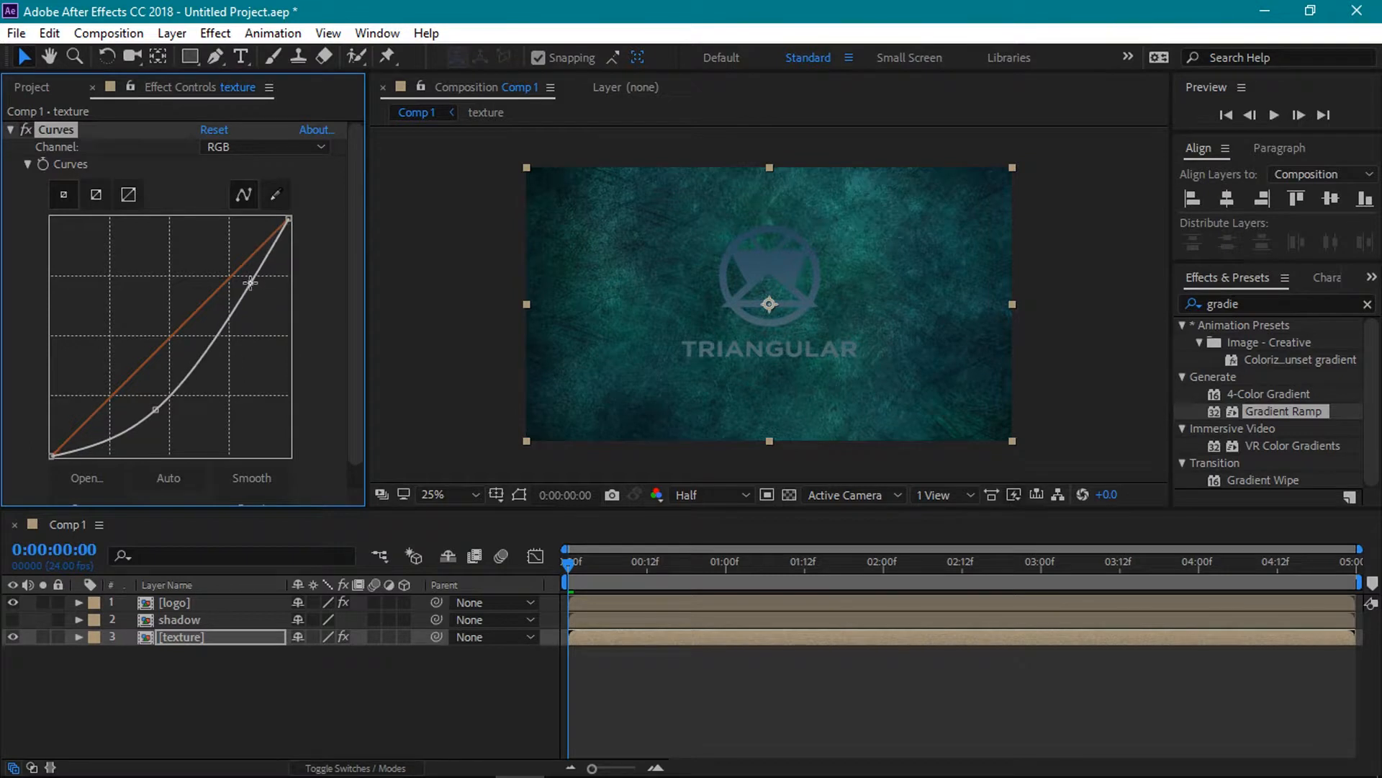
left_click(288, 150)
left_click(295, 214)
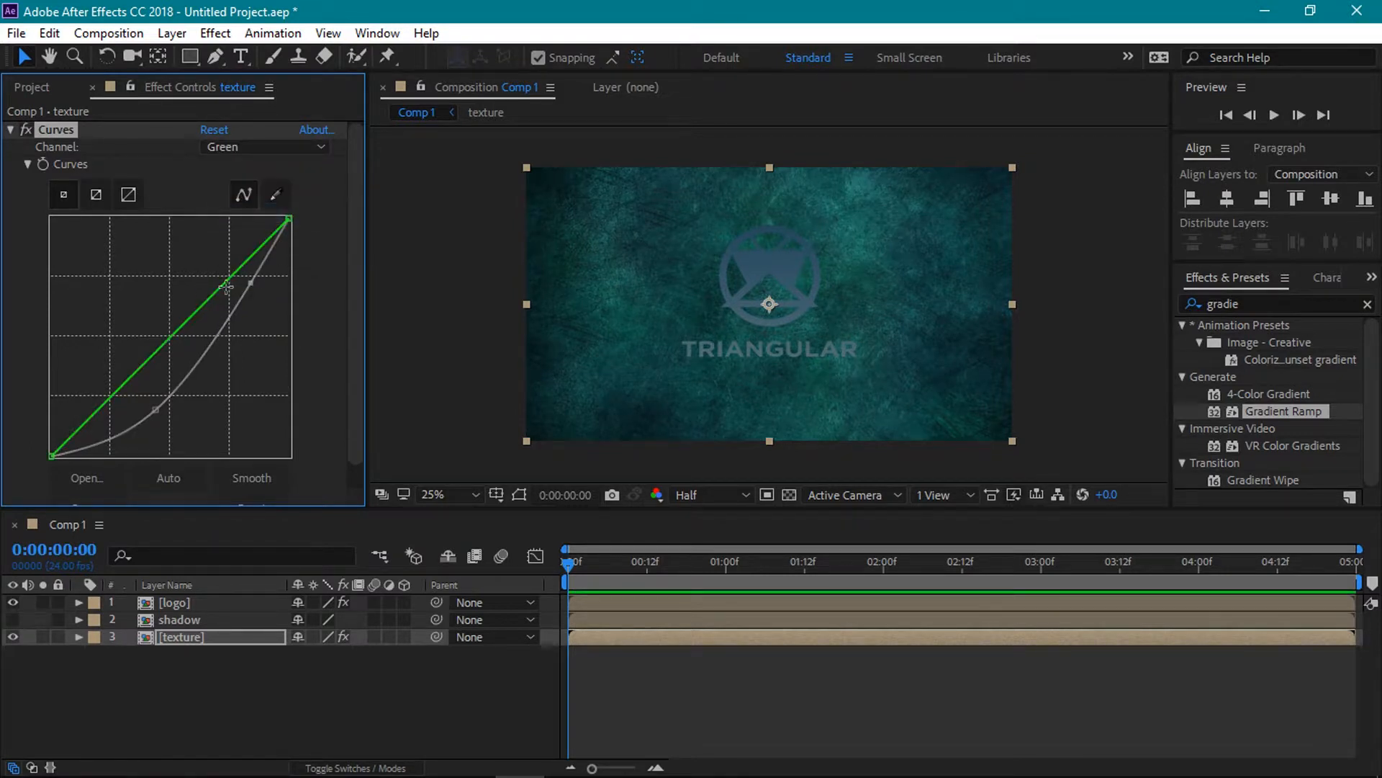
left_click_drag(229, 277, 243, 279)
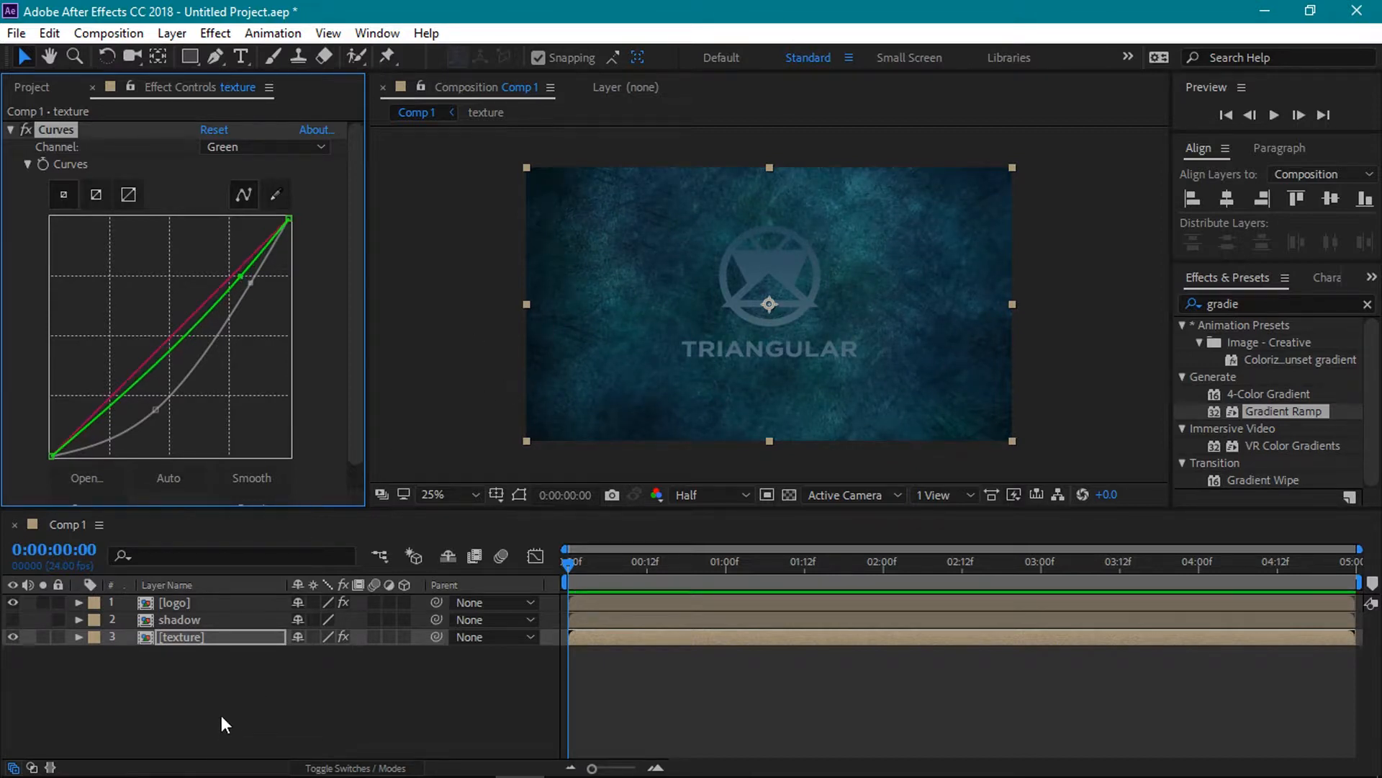
Find the Emboss effect and apply it to the logo layer.
left_click(192, 600)
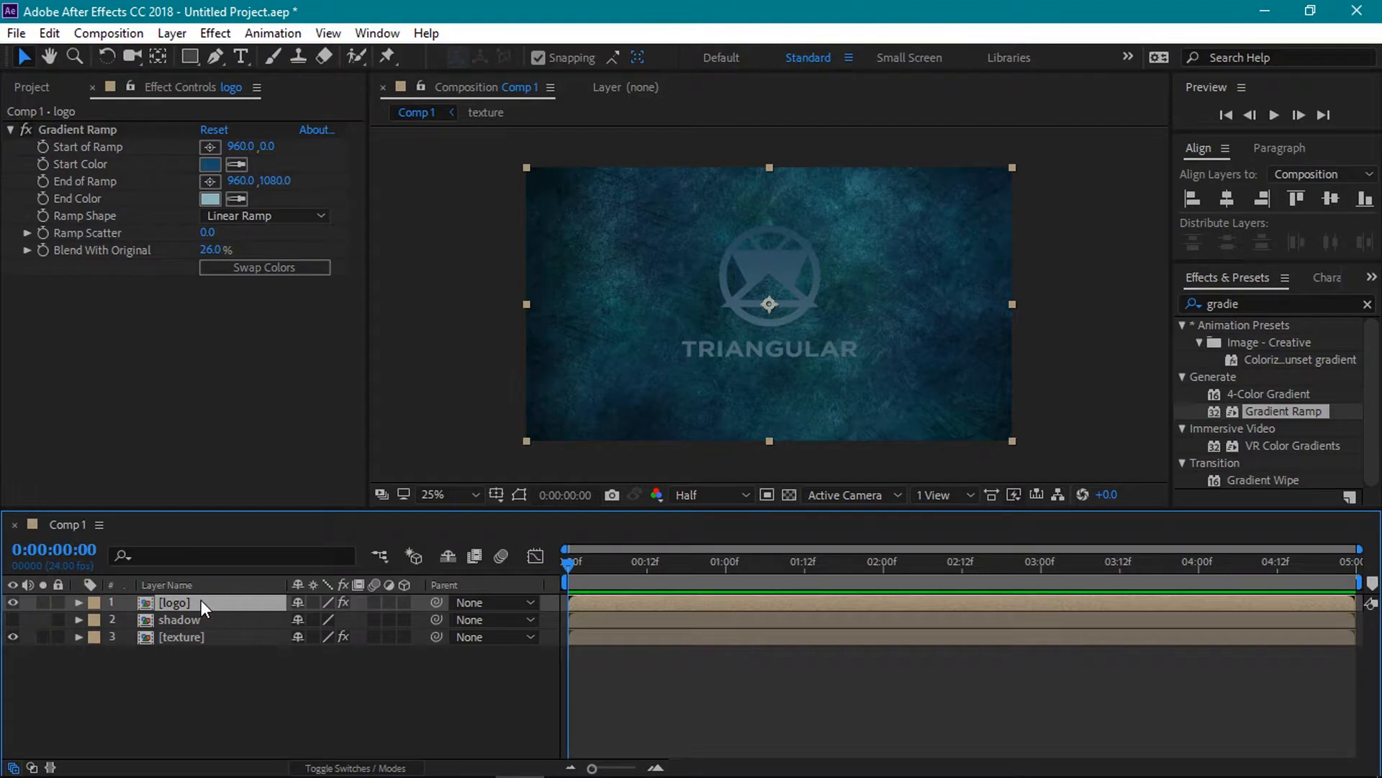
left_click(1283, 303)
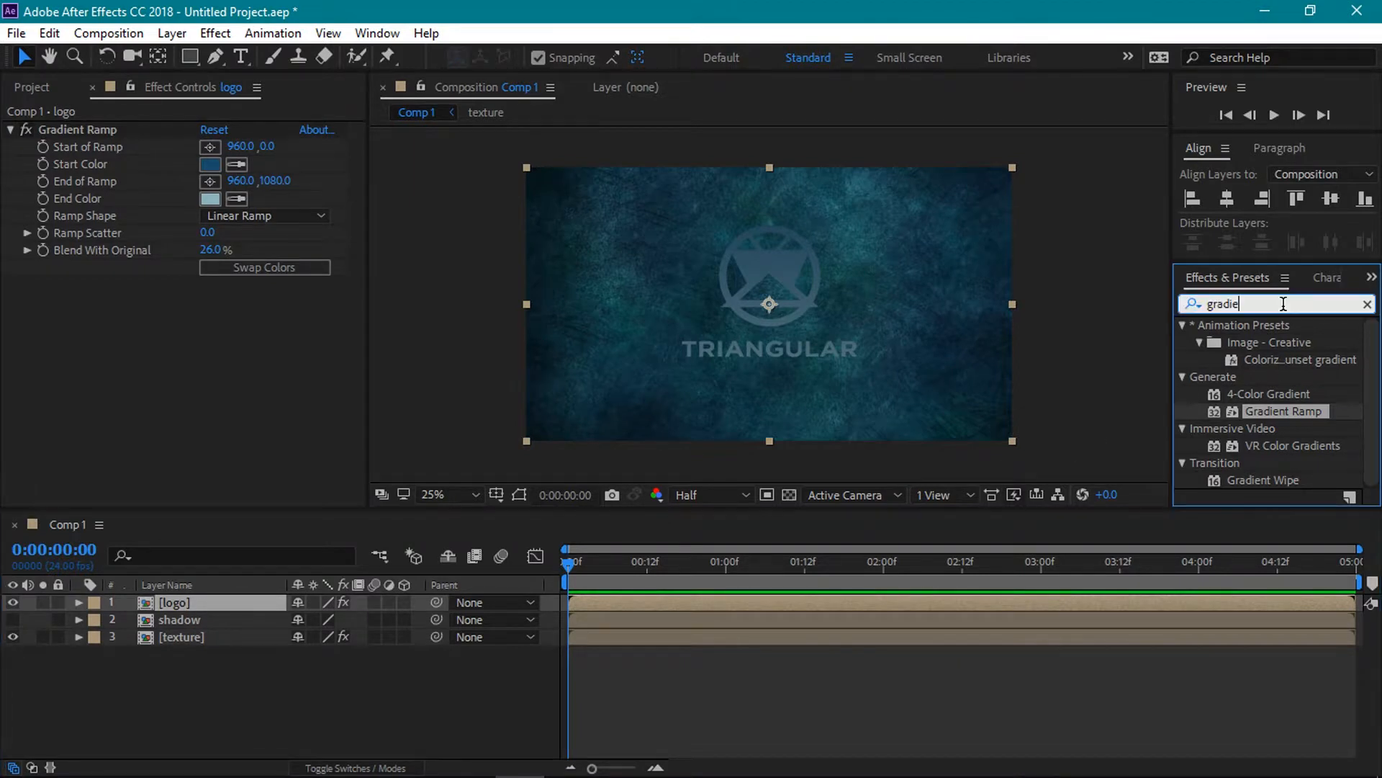
key("BackSpace")
key("BackSpace")
key("BackSpace")
key("BackSpace")
key("BackSpace")
key("BackSpace")
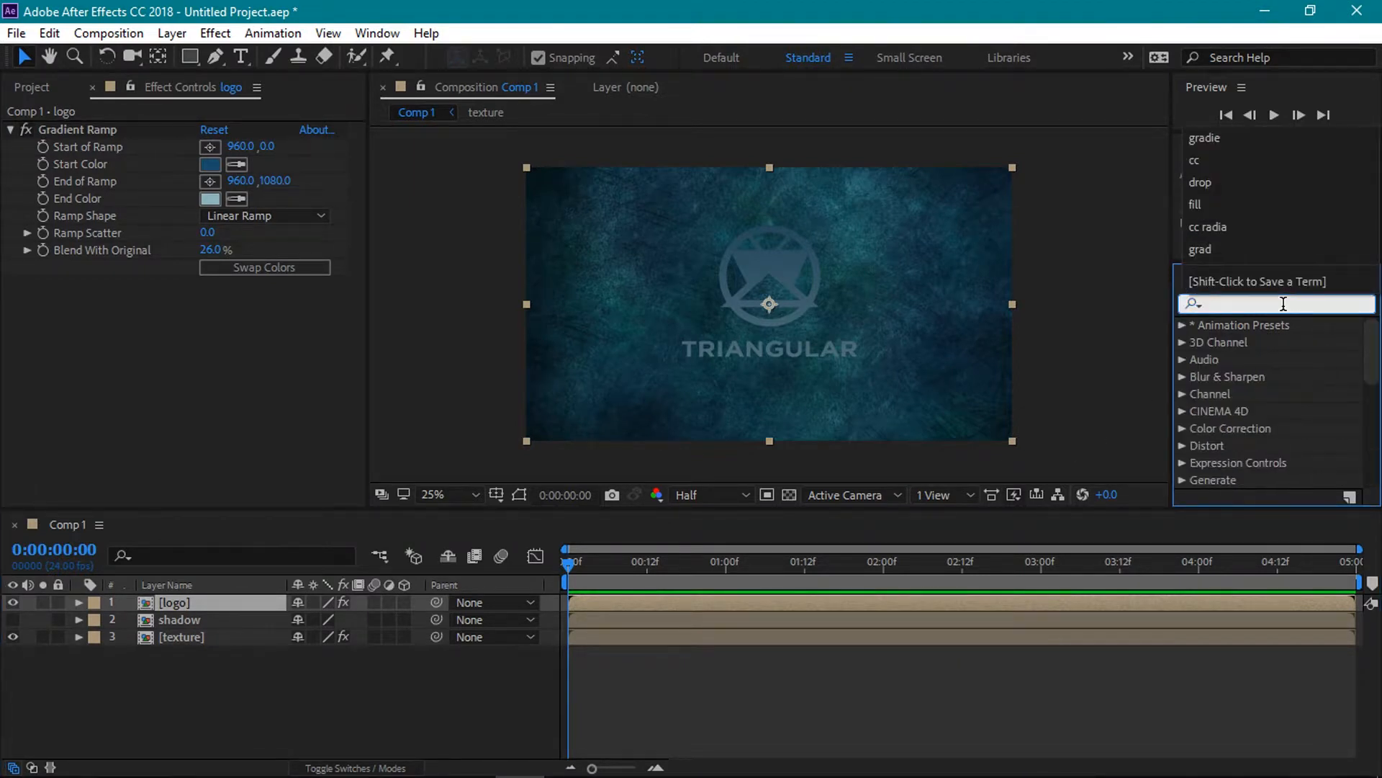
type("embo")
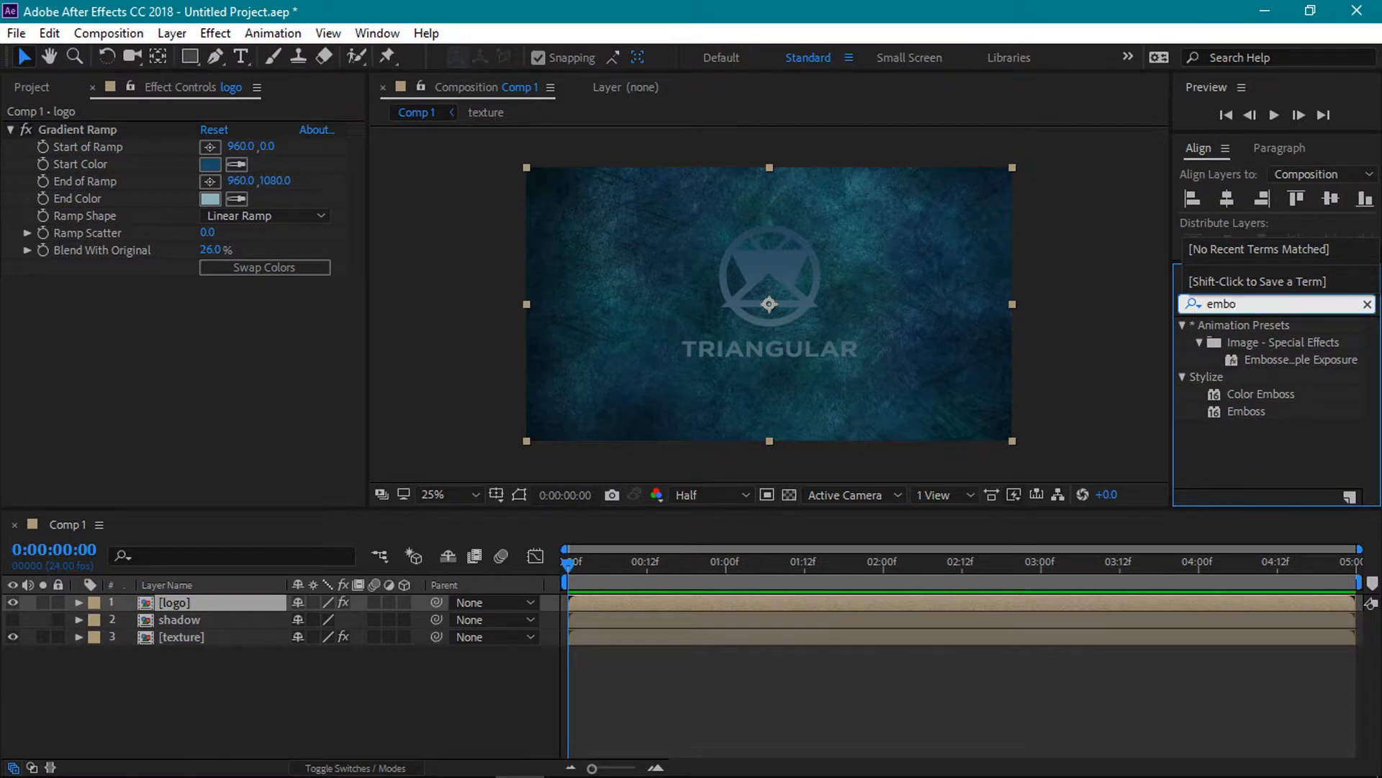
left_click(1263, 415)
left_click_drag(1256, 414, 72, 443)
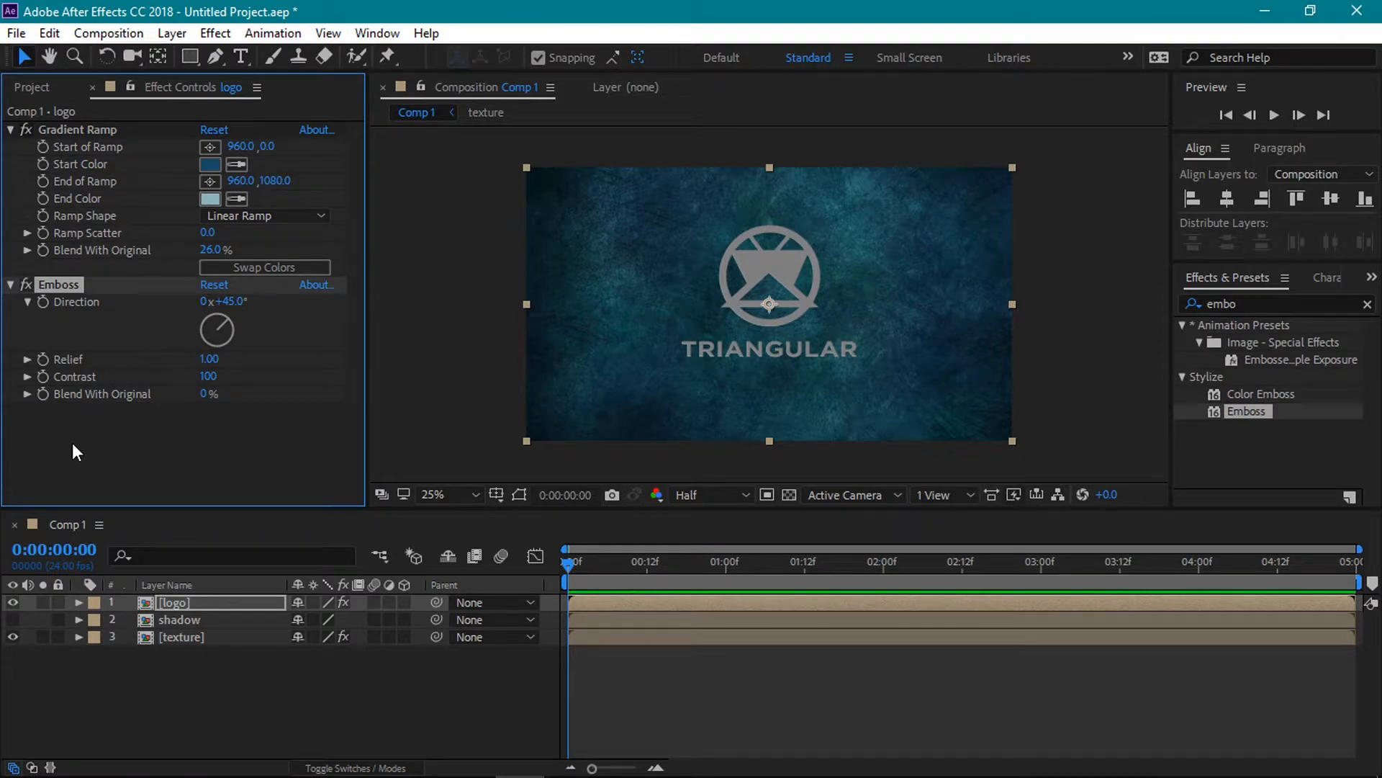
Set the logo's Emboss relief to 5 and its blend with original to 85%.
key("period")
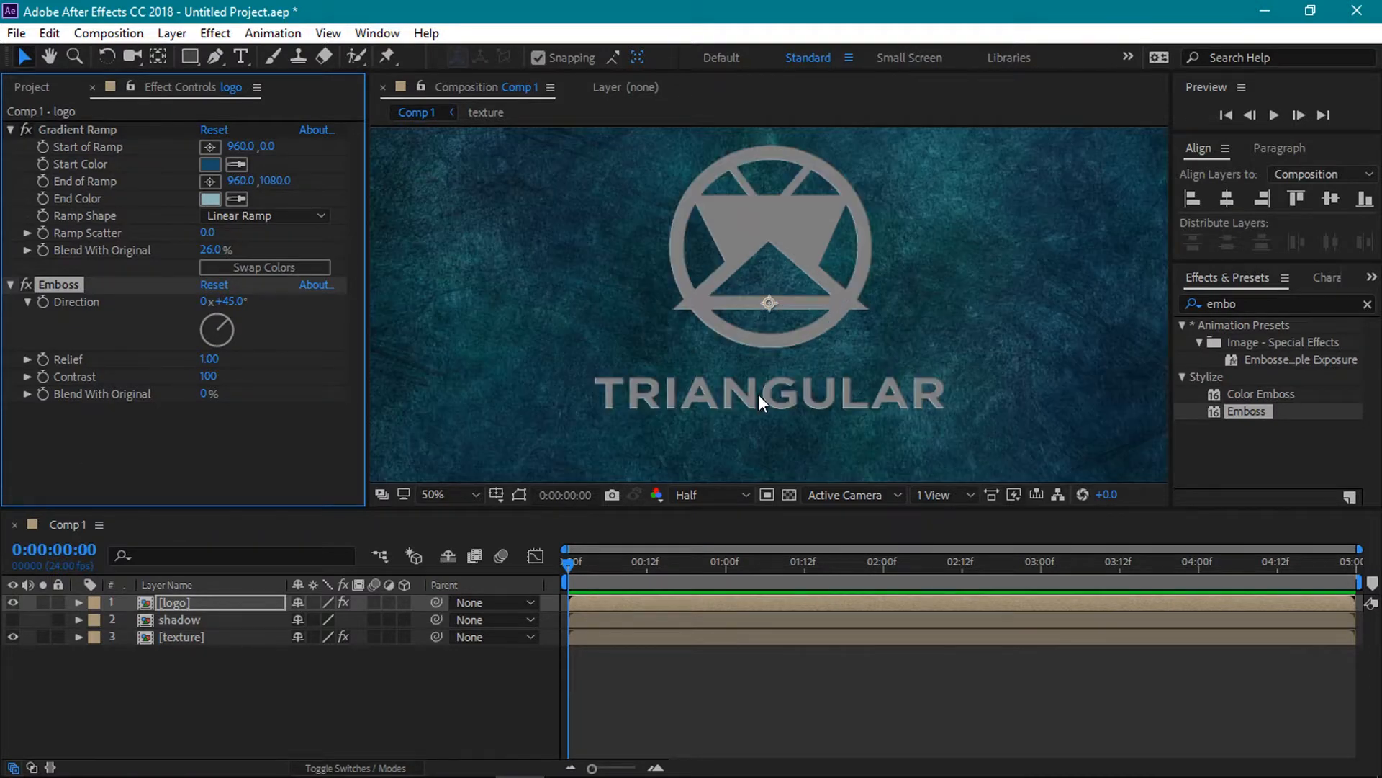
left_click_drag(208, 358, 209, 361)
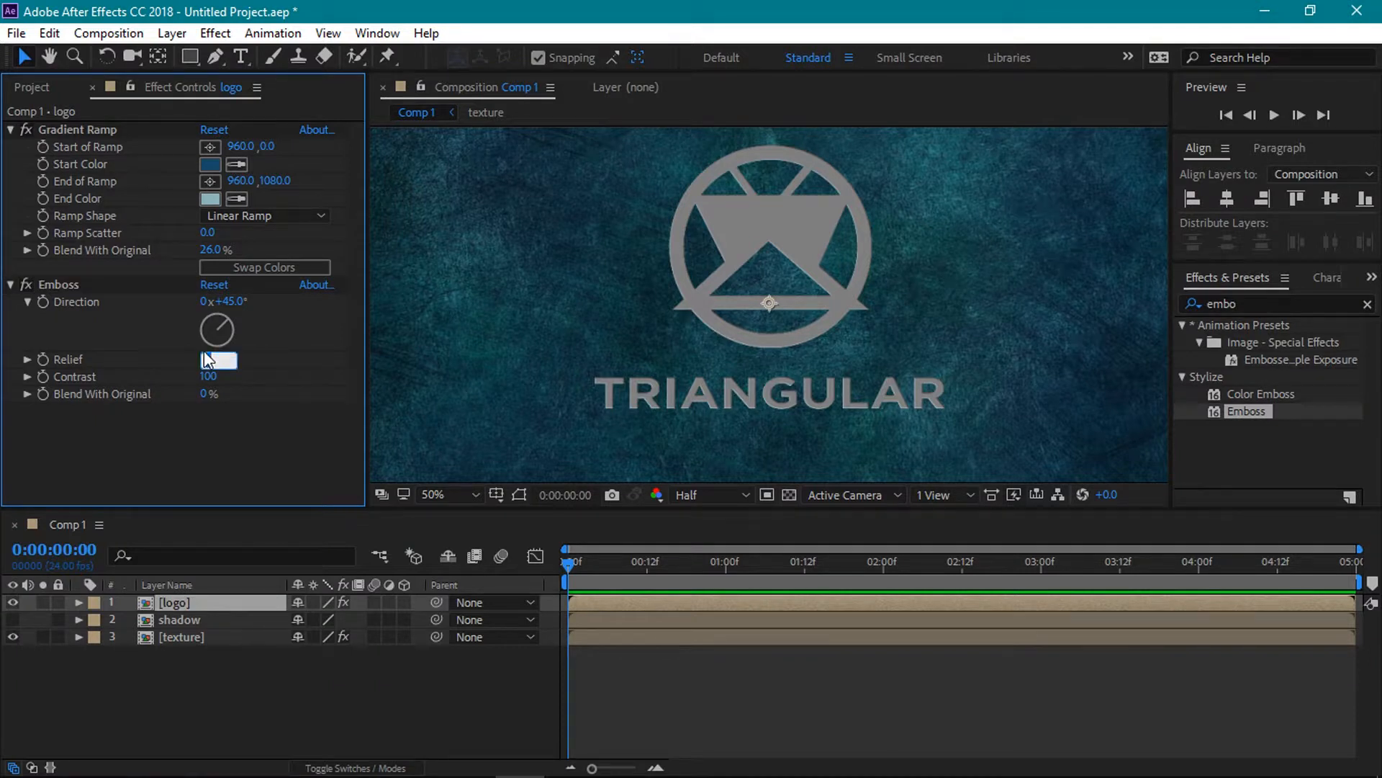
type("5.0")
key("Return")
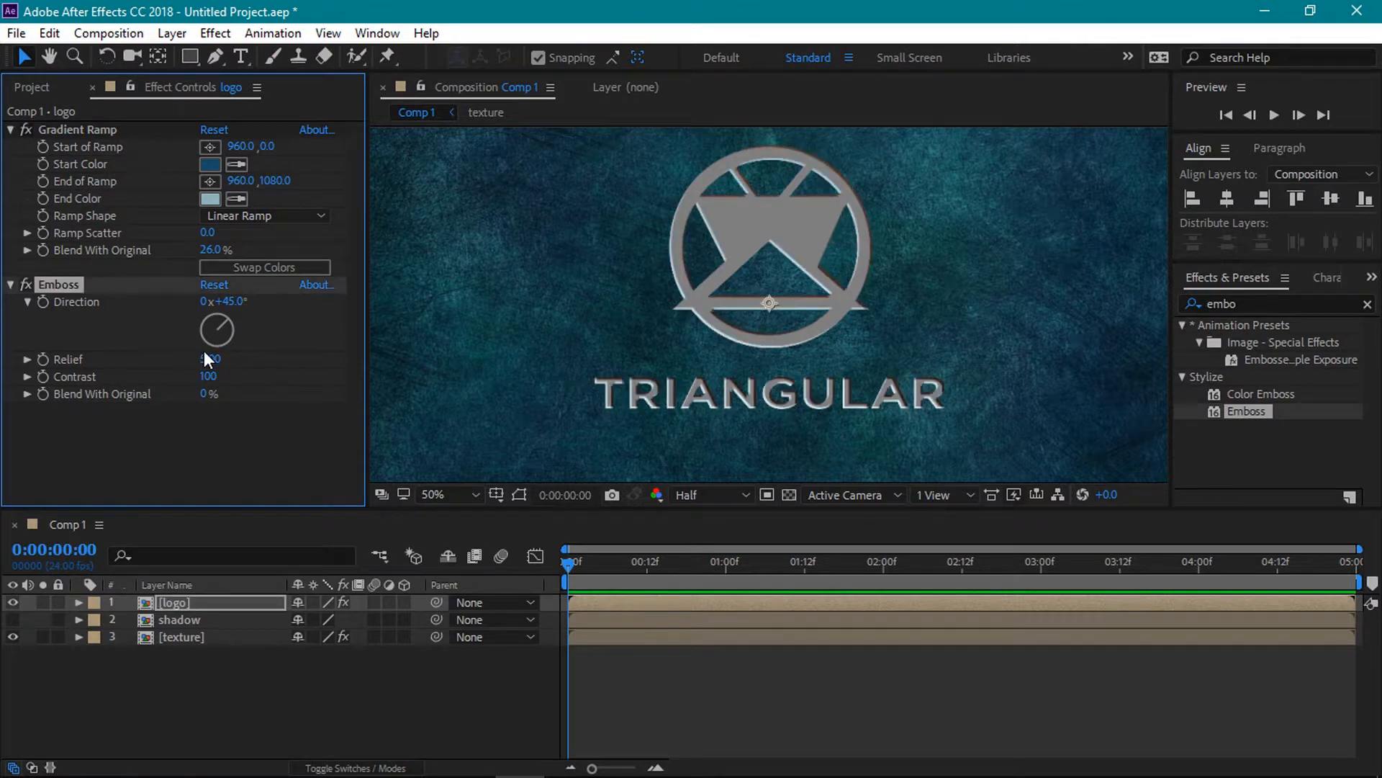
left_click(204, 394)
type("85")
key("Return")
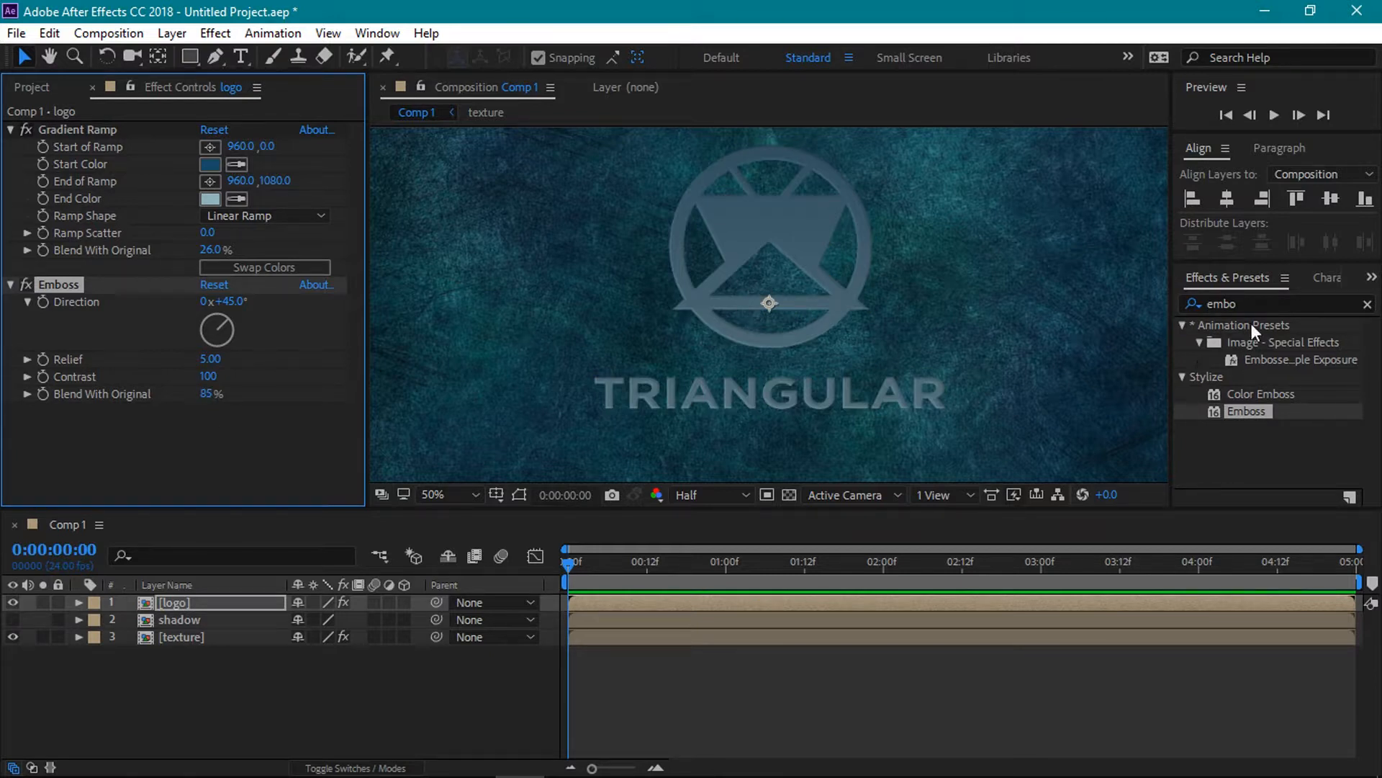
Find the Bevel Alpha effect and add it to the logo layer.
left_click(1251, 301)
key("BackSpace")
key("BackSpace")
key("BackSpace")
key("BackSpace")
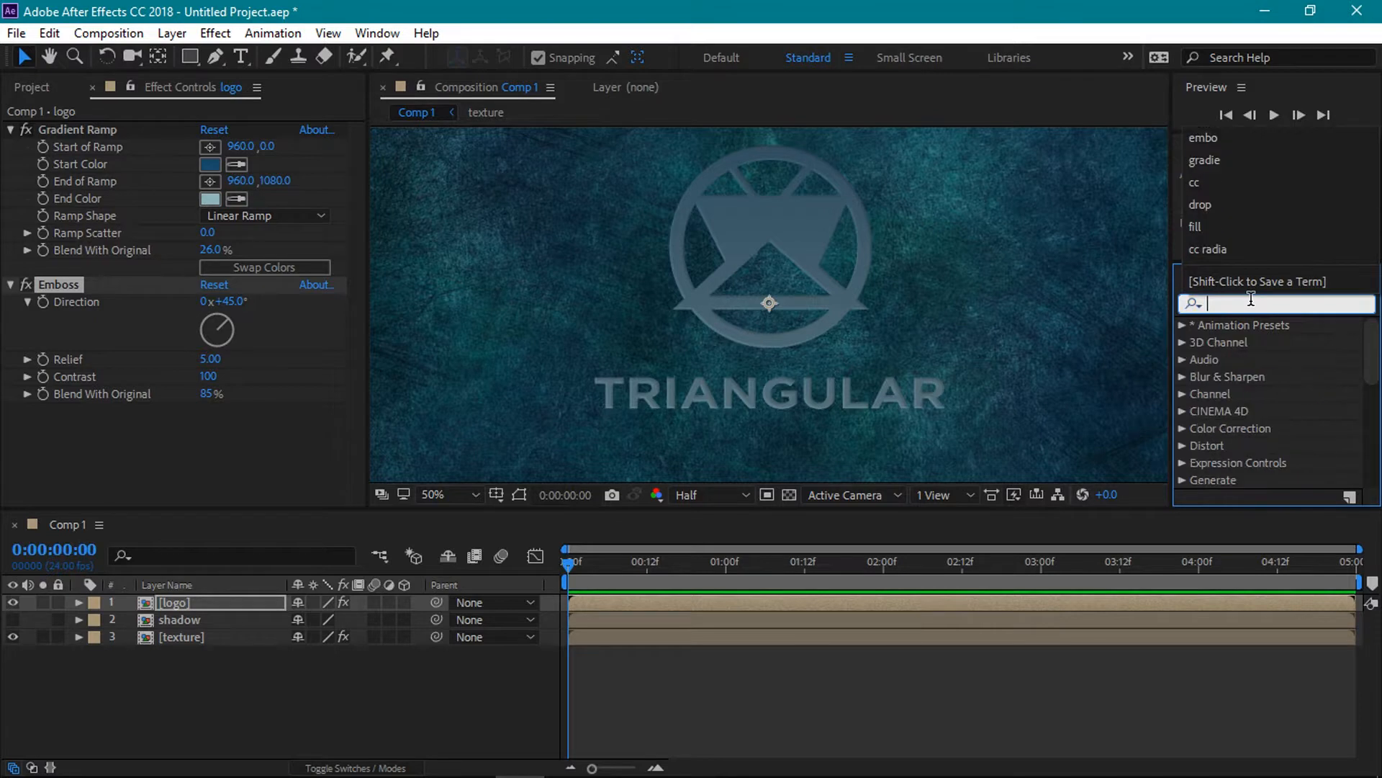
type("bevel")
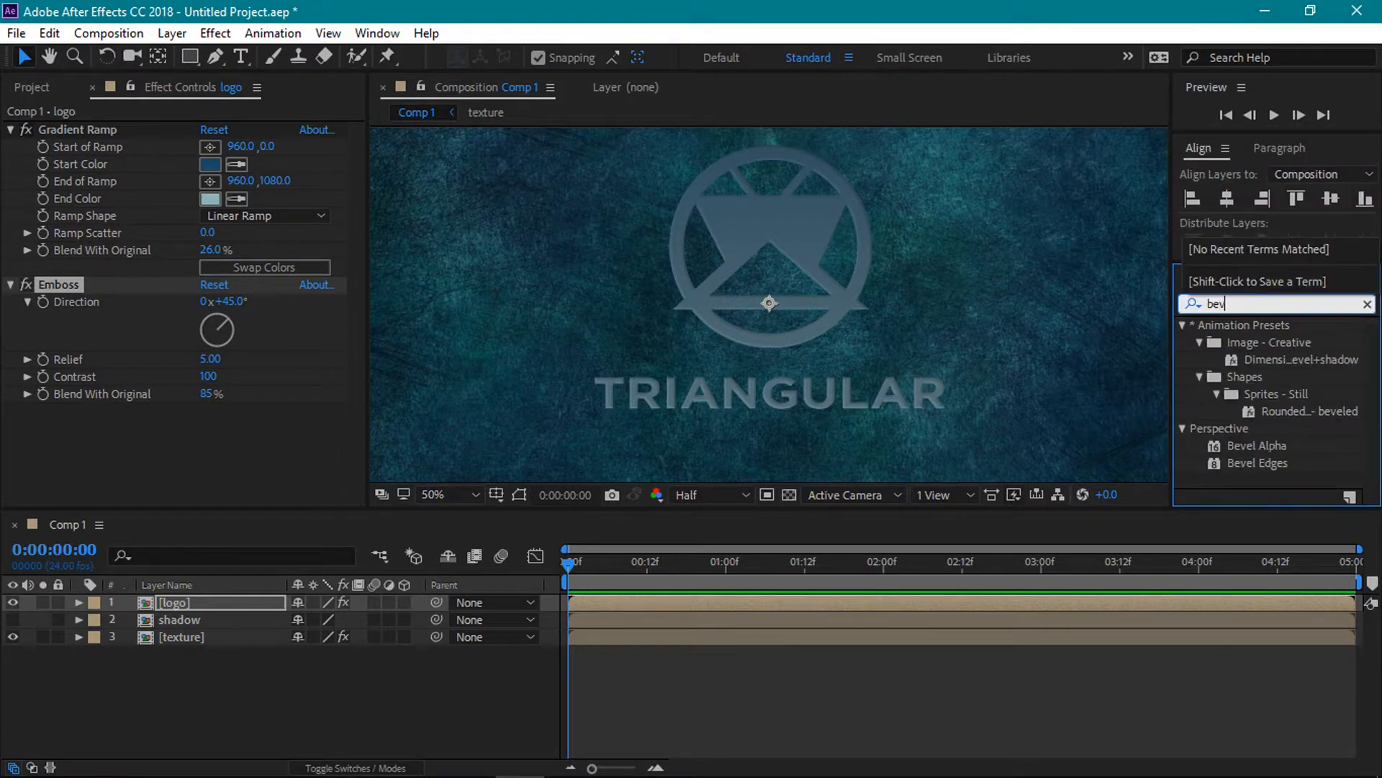
left_click(1245, 449)
left_click_drag(1247, 451, 131, 439)
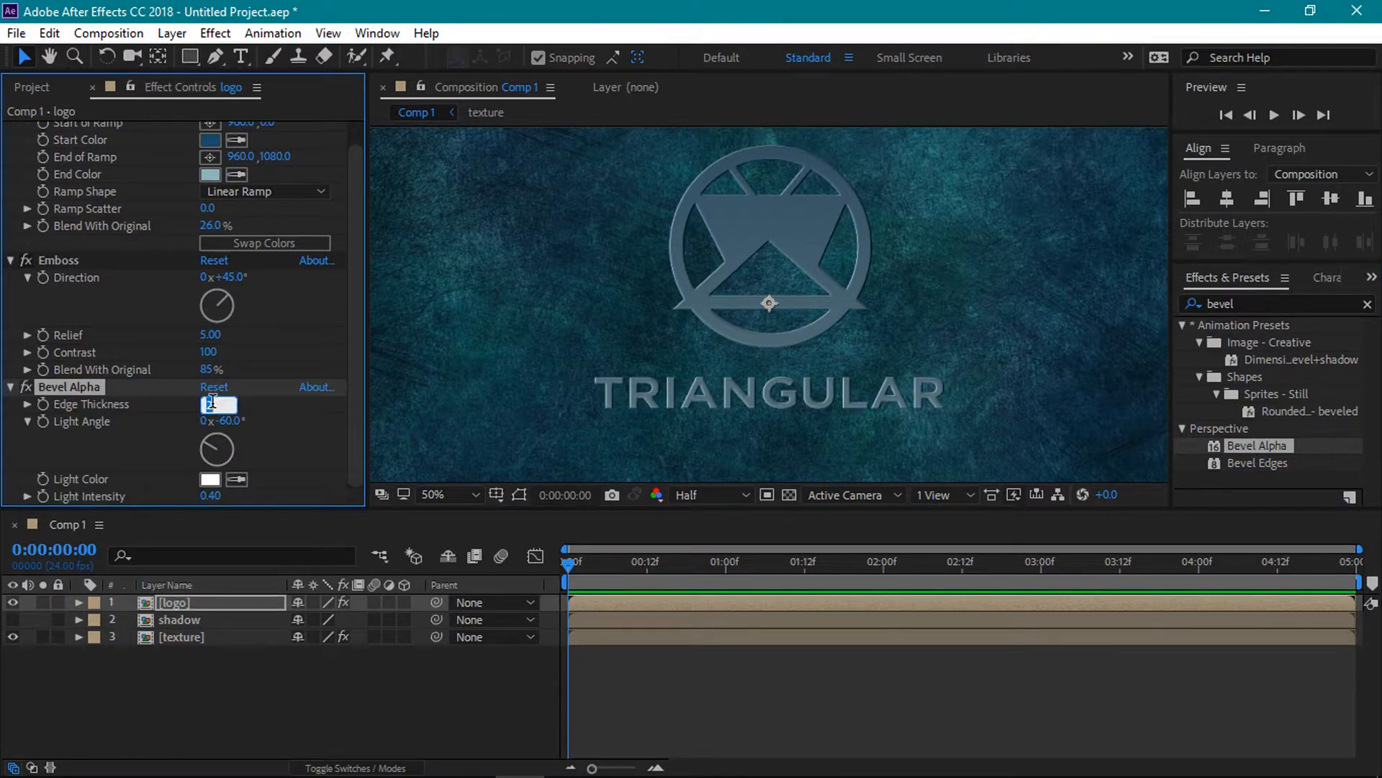
Set the Bevel Alpha edge thickness to 4.5, light angle to -86° and light intensity to 0.72.
type("4.5")
key("Return")
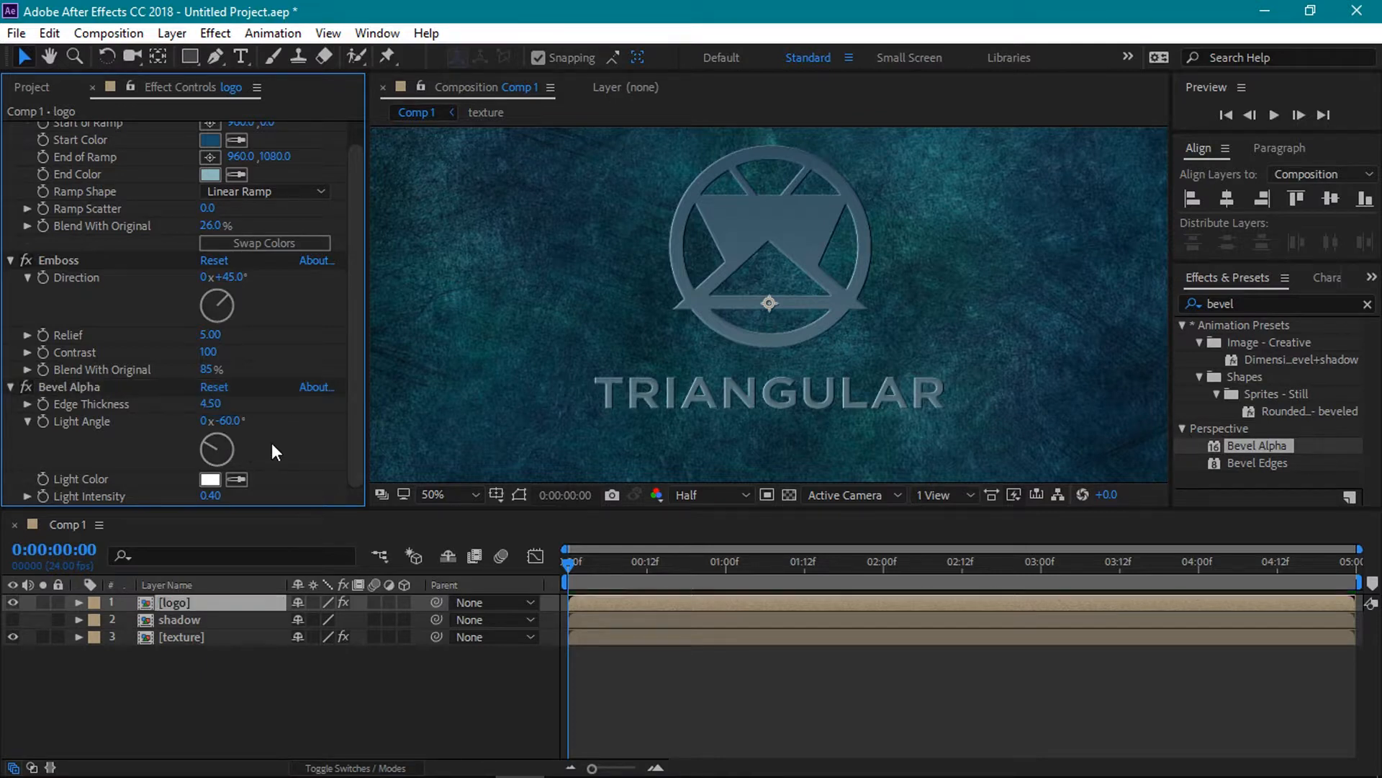
left_click(228, 421)
type("-86")
key("Return")
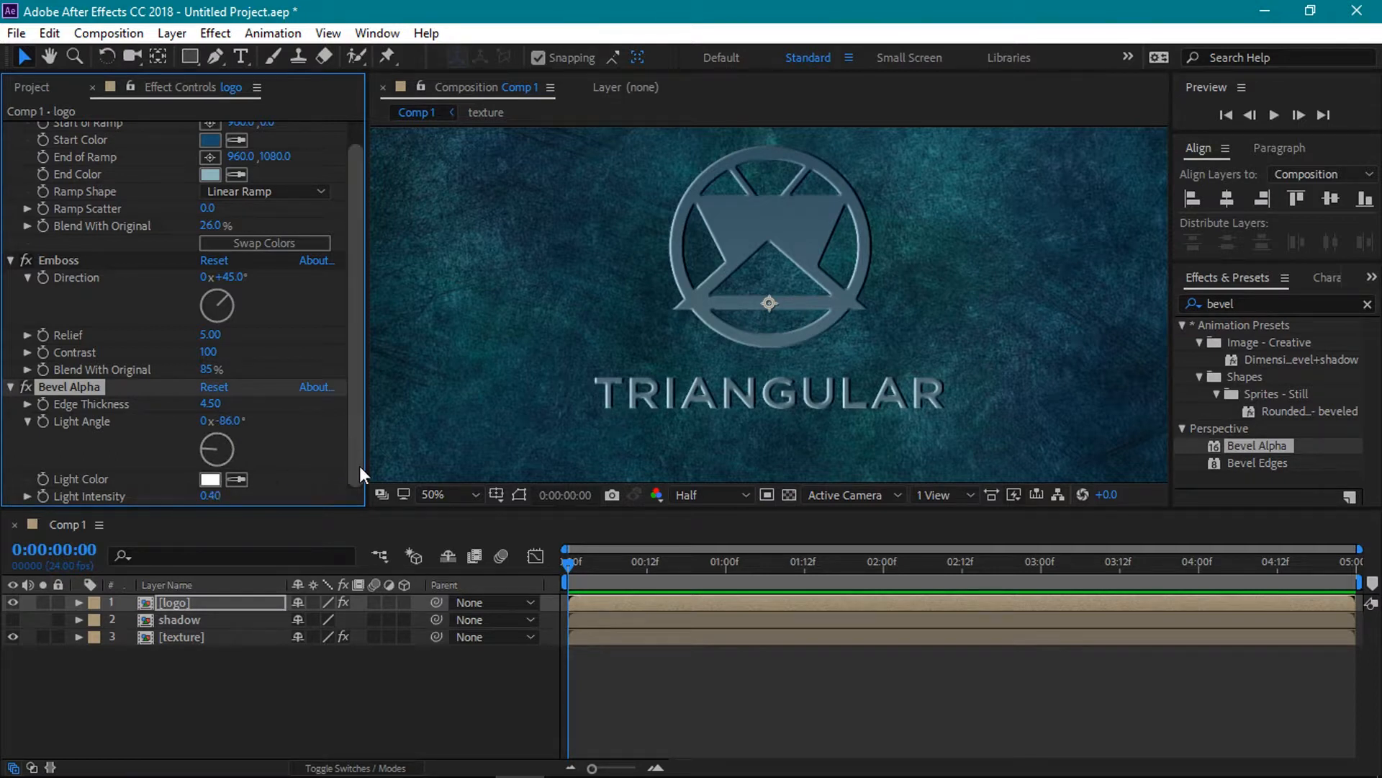
left_click(215, 497)
type("0.72")
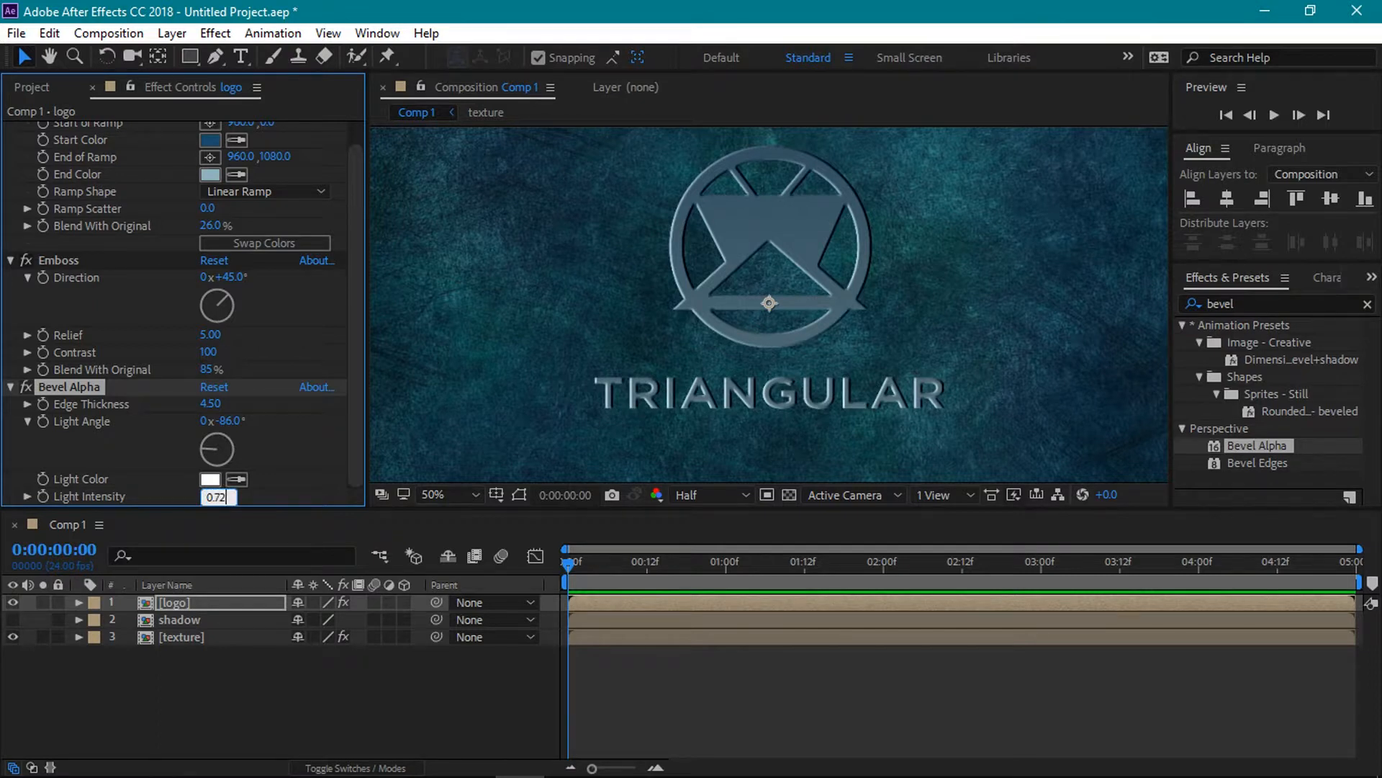
key("Return")
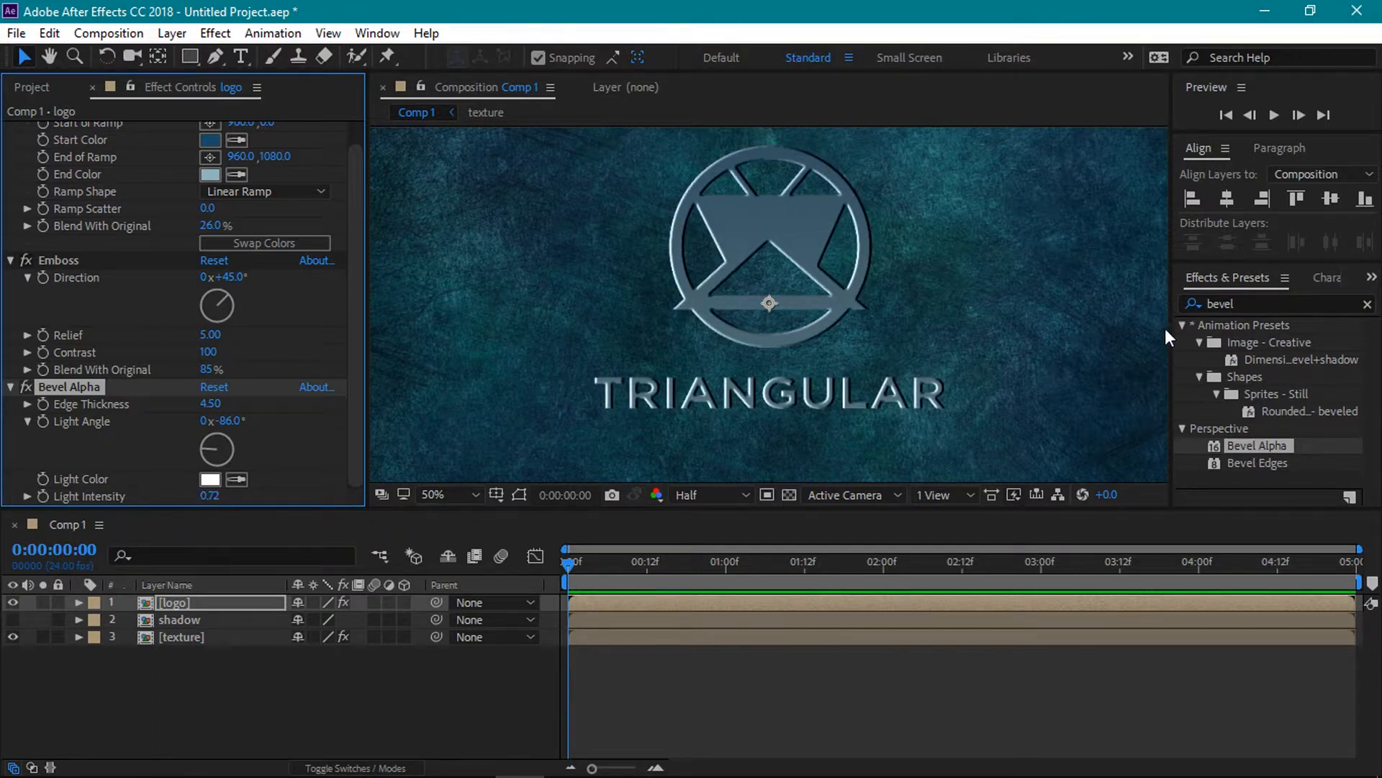
Find the CC Light Sweep effect and apply it to the logo layer.
left_click(1244, 302)
key("BackSpace")
key("BackSpace")
key("BackSpace")
key("BackSpace")
key("BackSpace")
type("cc ligh")
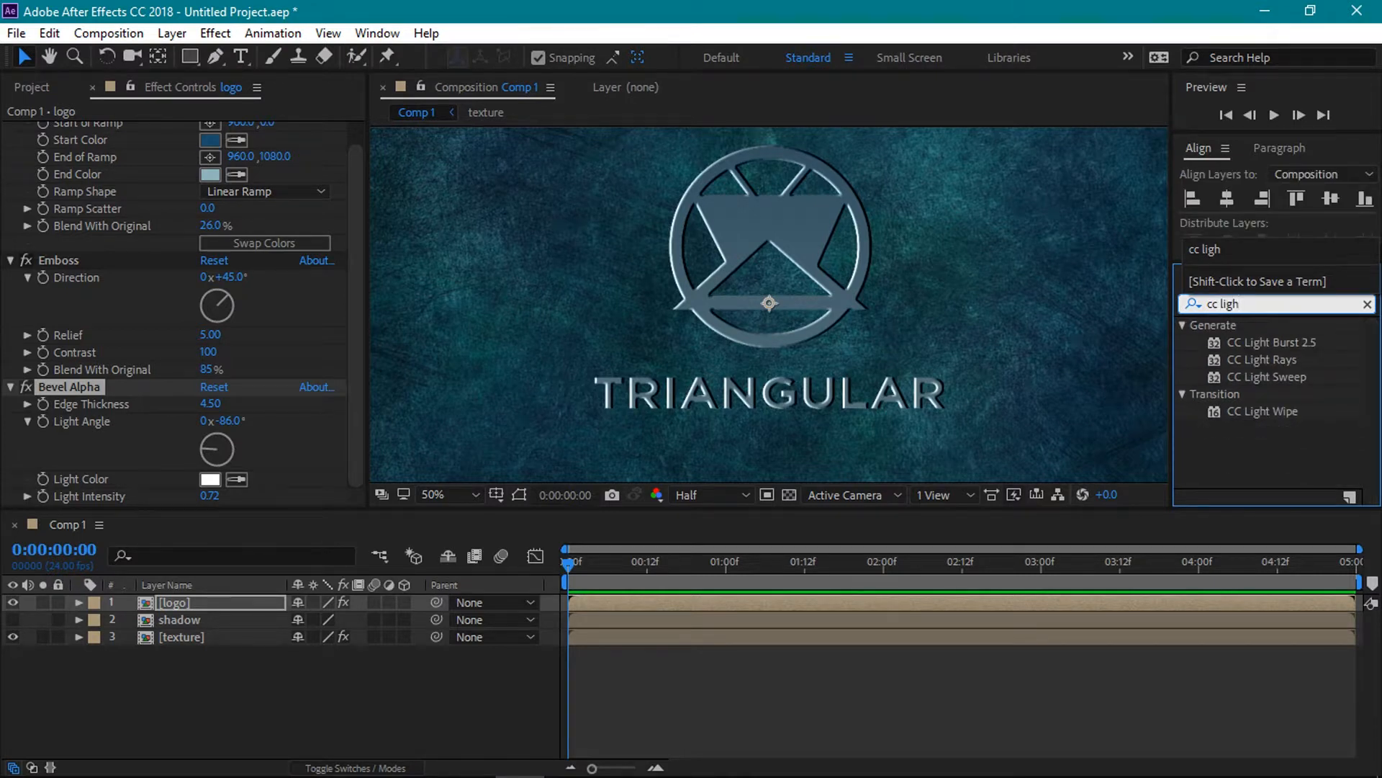
left_click(1276, 378)
left_click_drag(1278, 386, 184, 607)
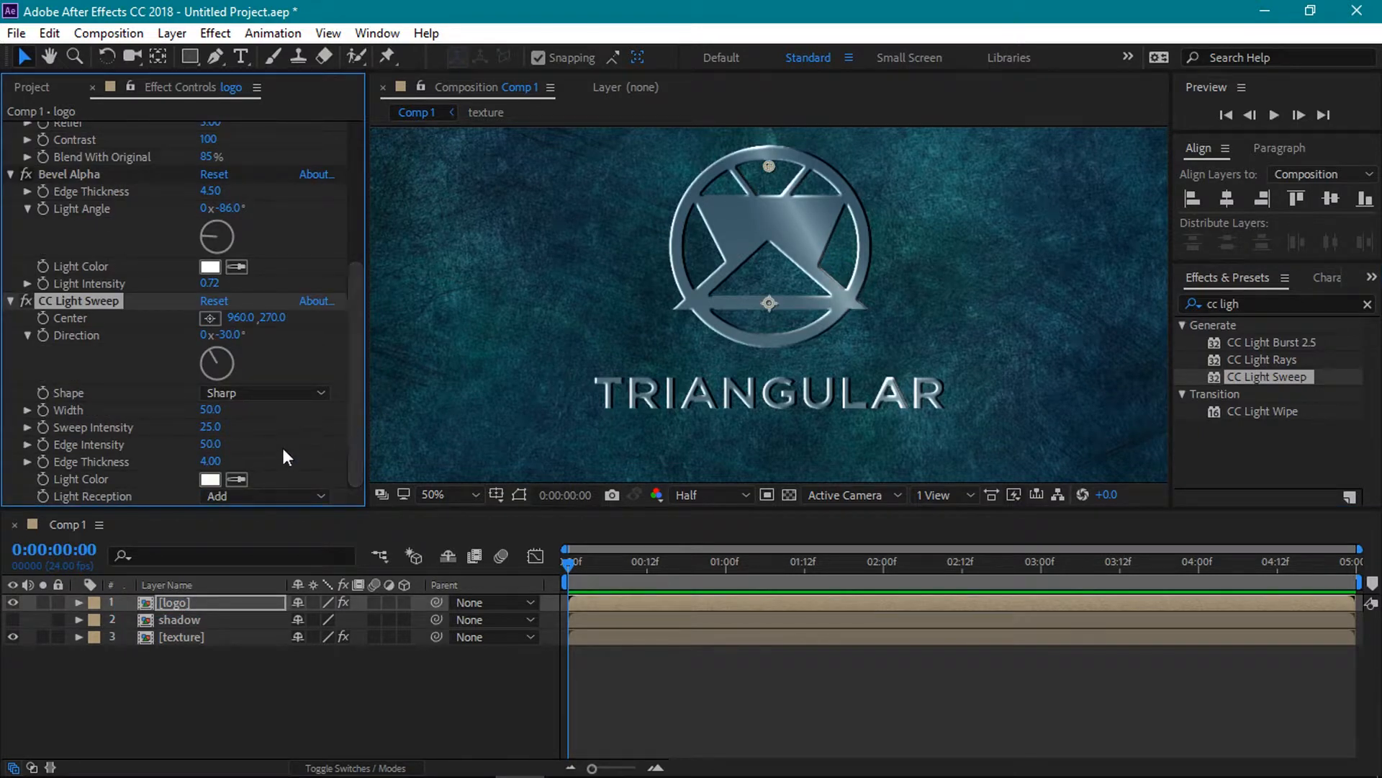
Set the CC Light Sweep direction to -37° and move its center to about 680, 242, up and left of the emblem.
left_click(232, 335)
type("-37")
key("Return")
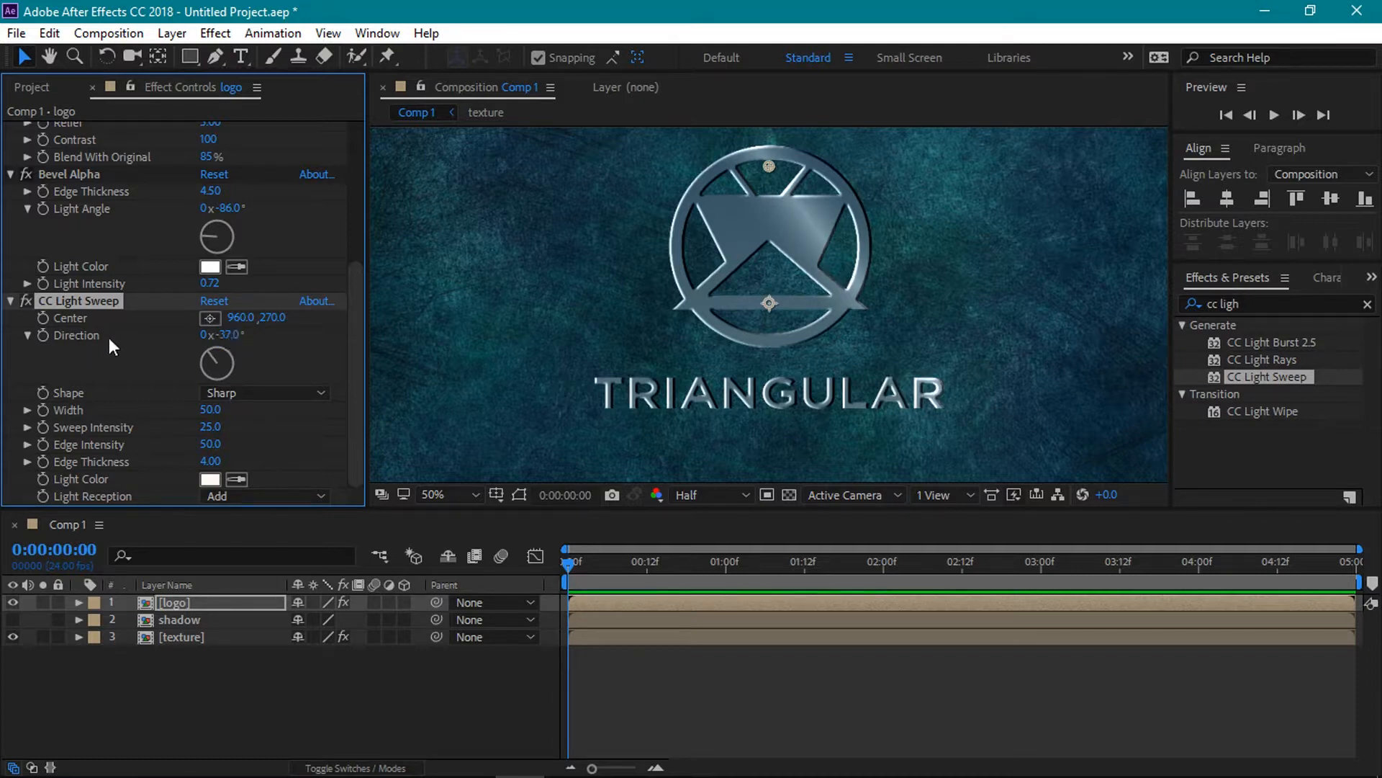
left_click(584, 172)
left_click_drag(589, 170, 627, 150)
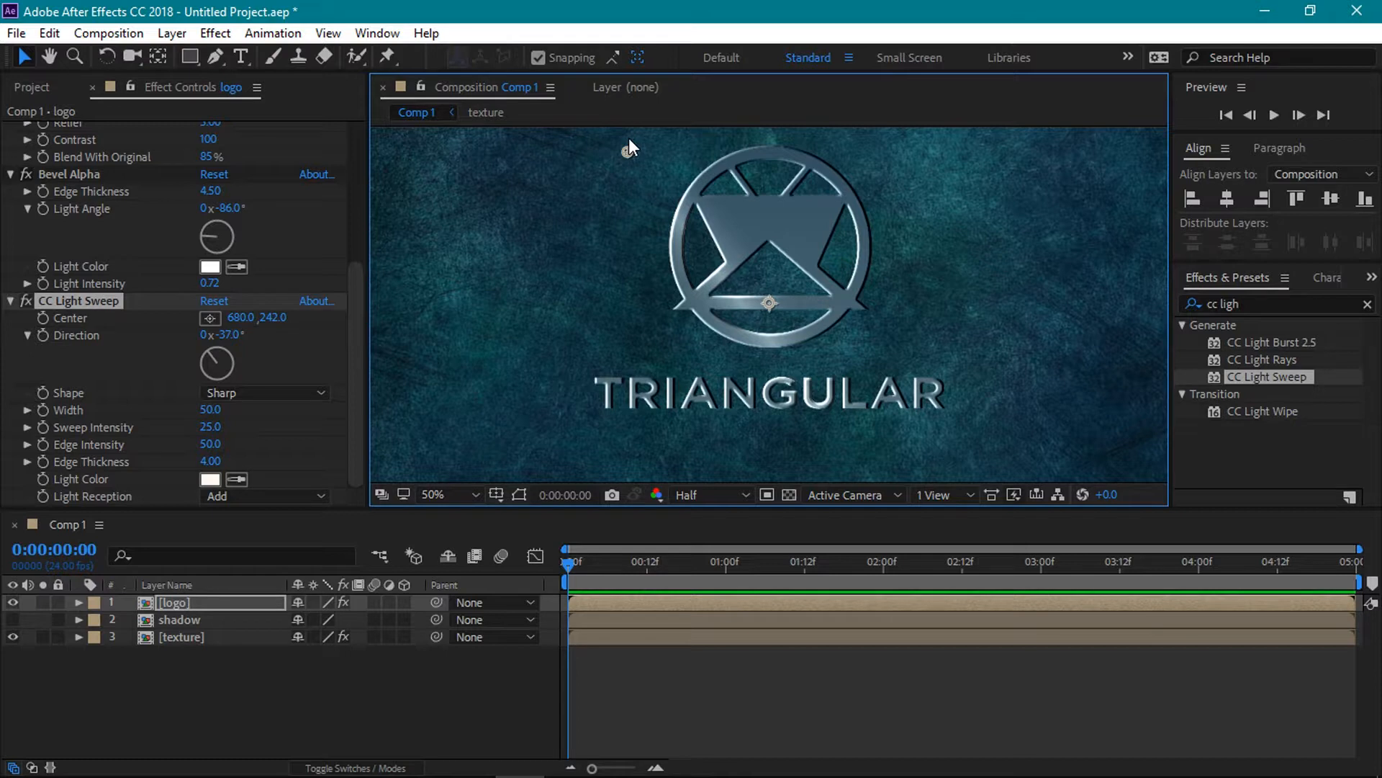
Make the shadow layer visible and apply the Fill effect to it.
left_click(199, 624)
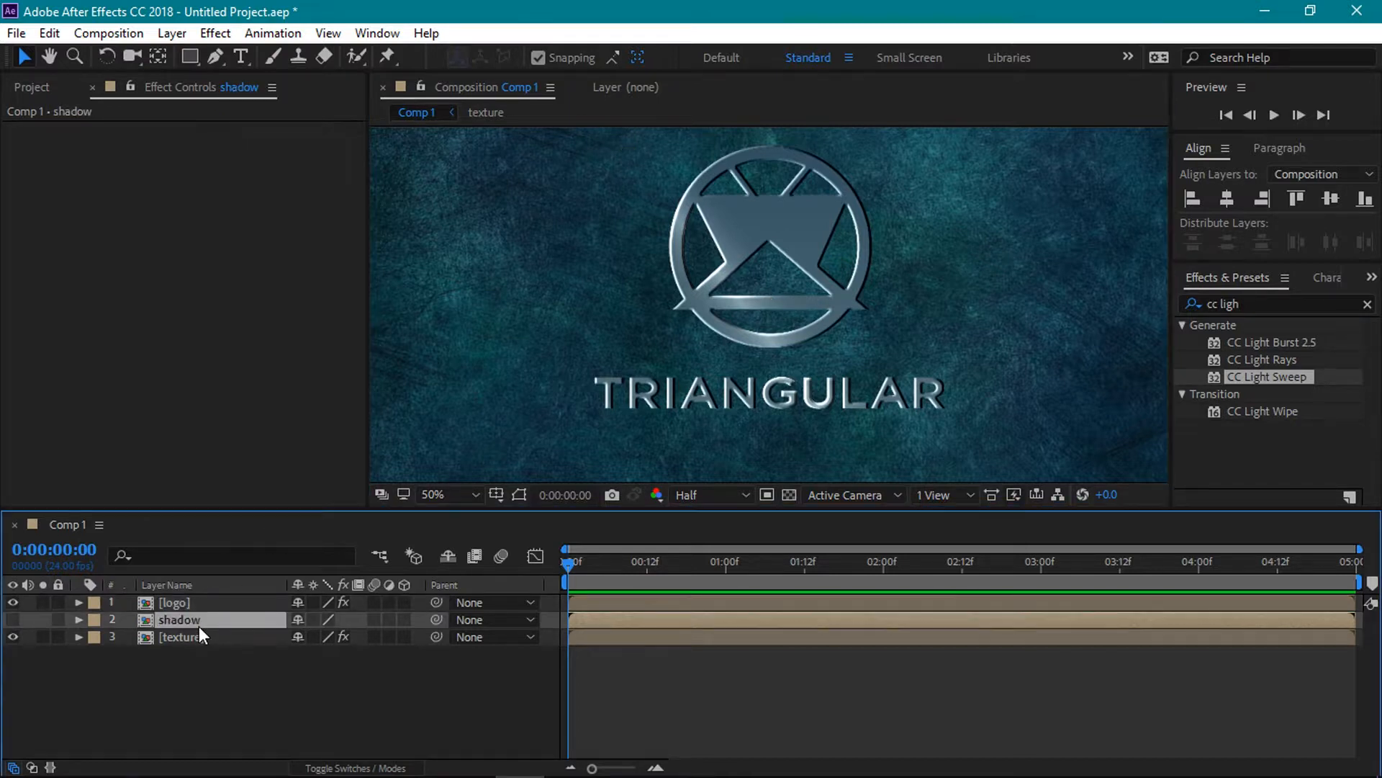
left_click(13, 619)
left_click(1312, 304)
type("f")
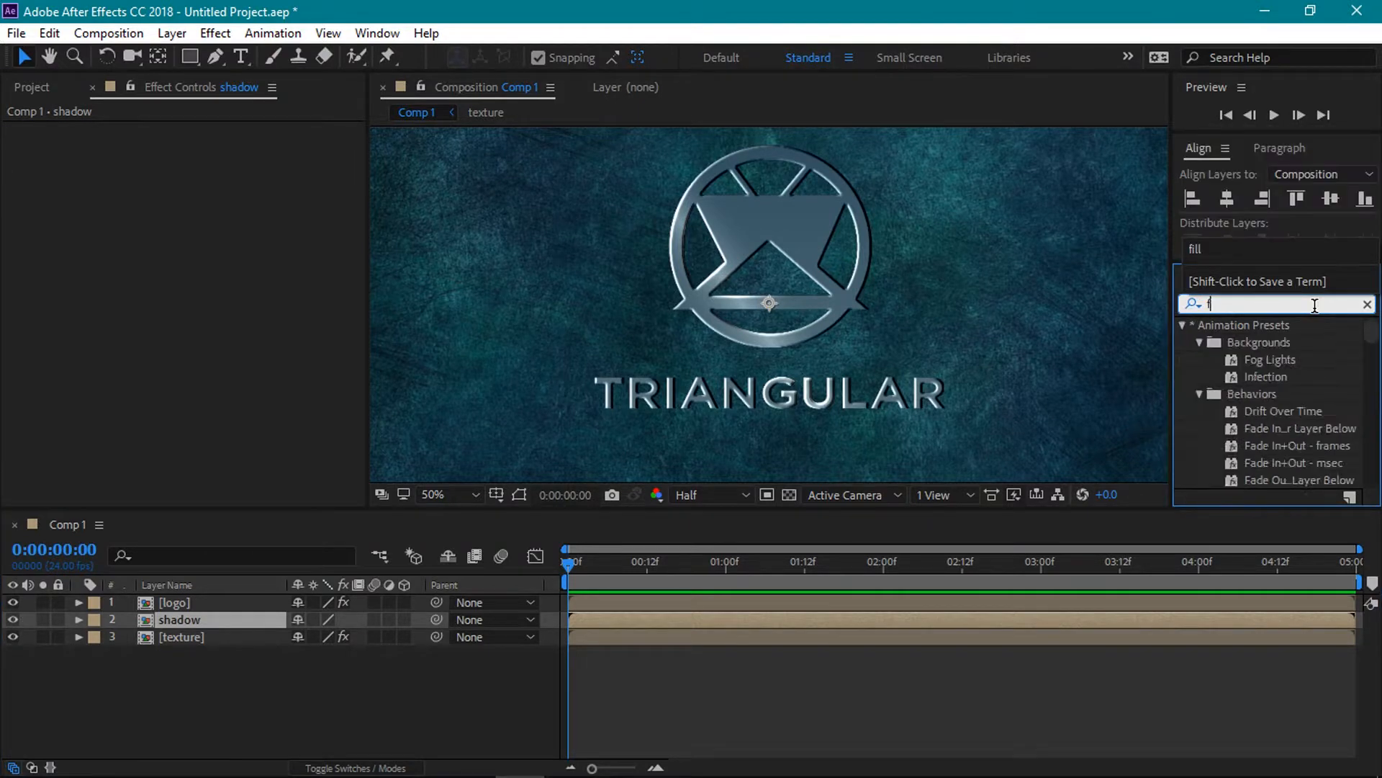
type("ill")
left_click_drag(1239, 430, 212, 617)
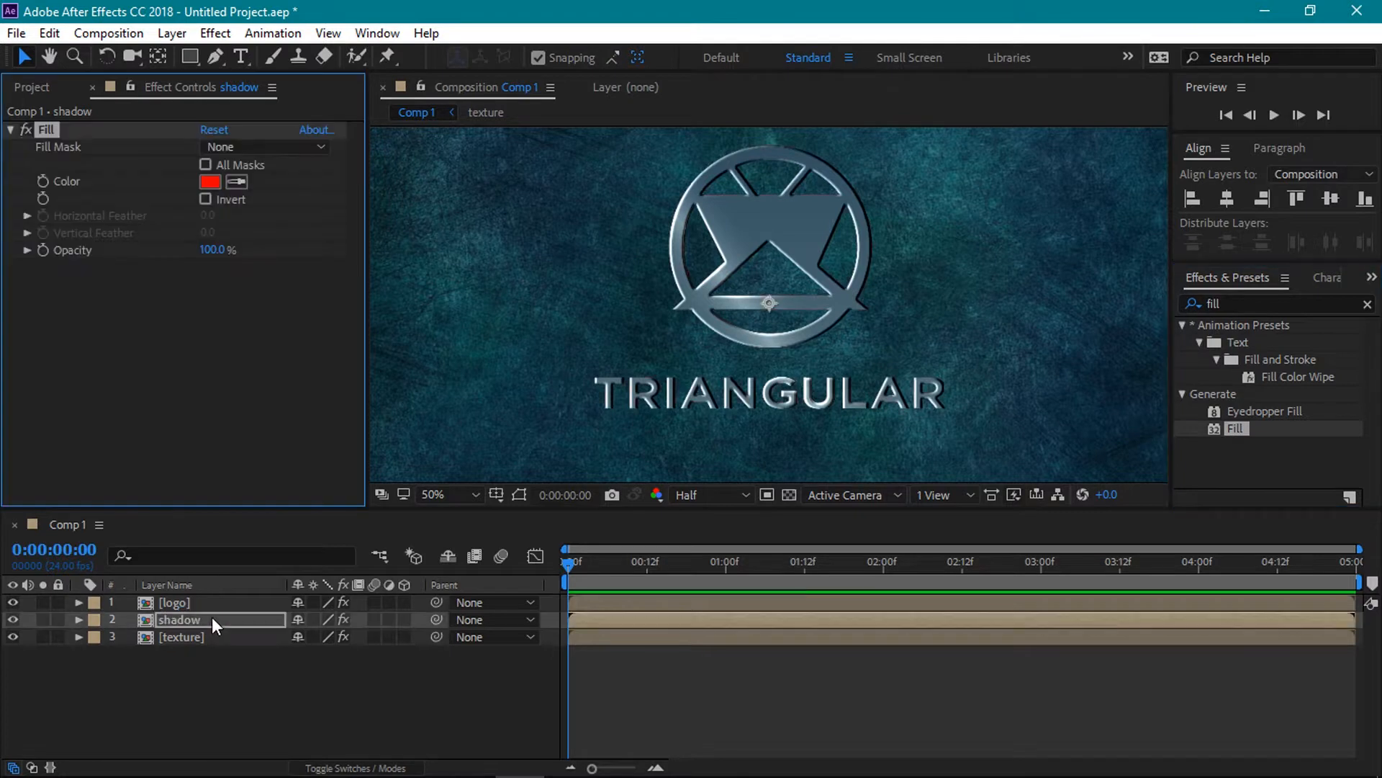
Set the shadow layer's Fill color to black, 000000.
left_click(210, 181)
type("000000")
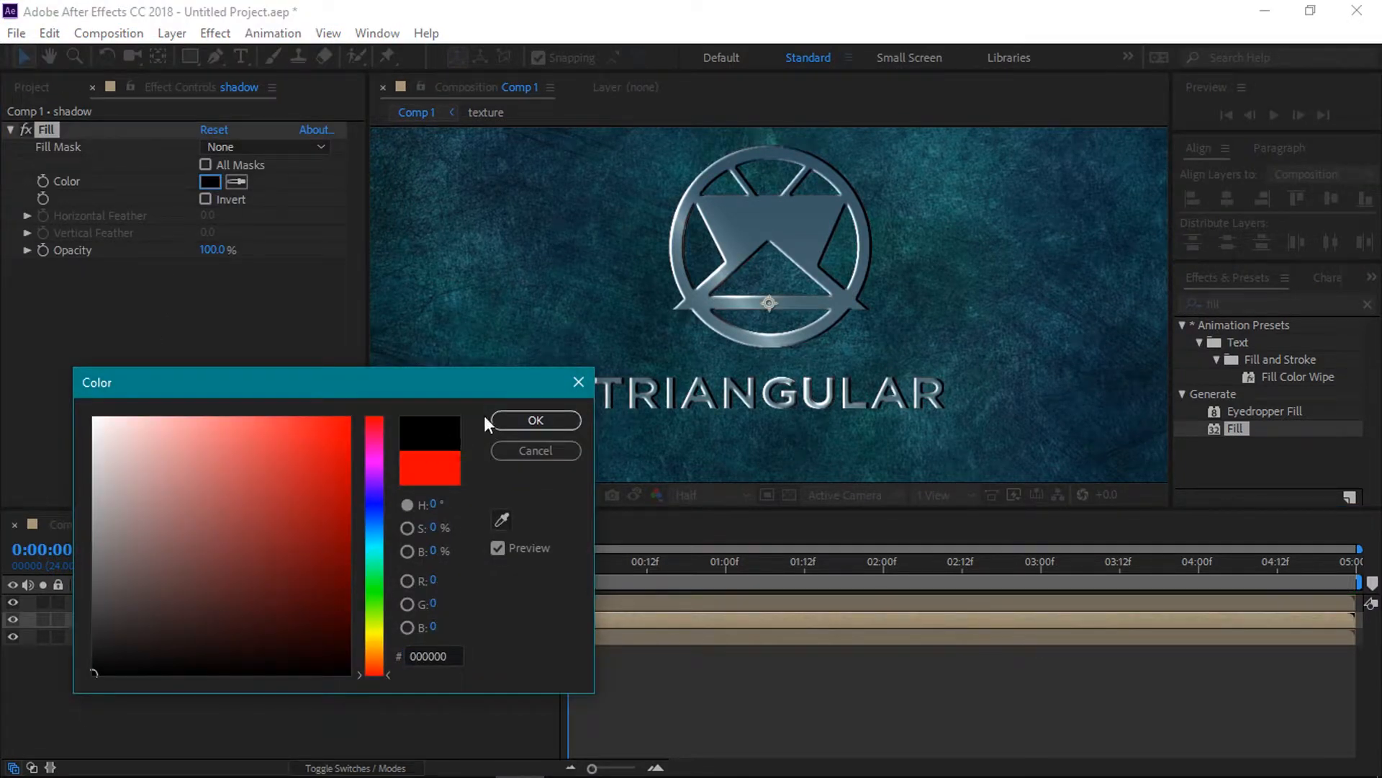
left_click(503, 421)
Find the CC Radial Blur effect and apply it to the shadow layer.
left_click(1247, 304)
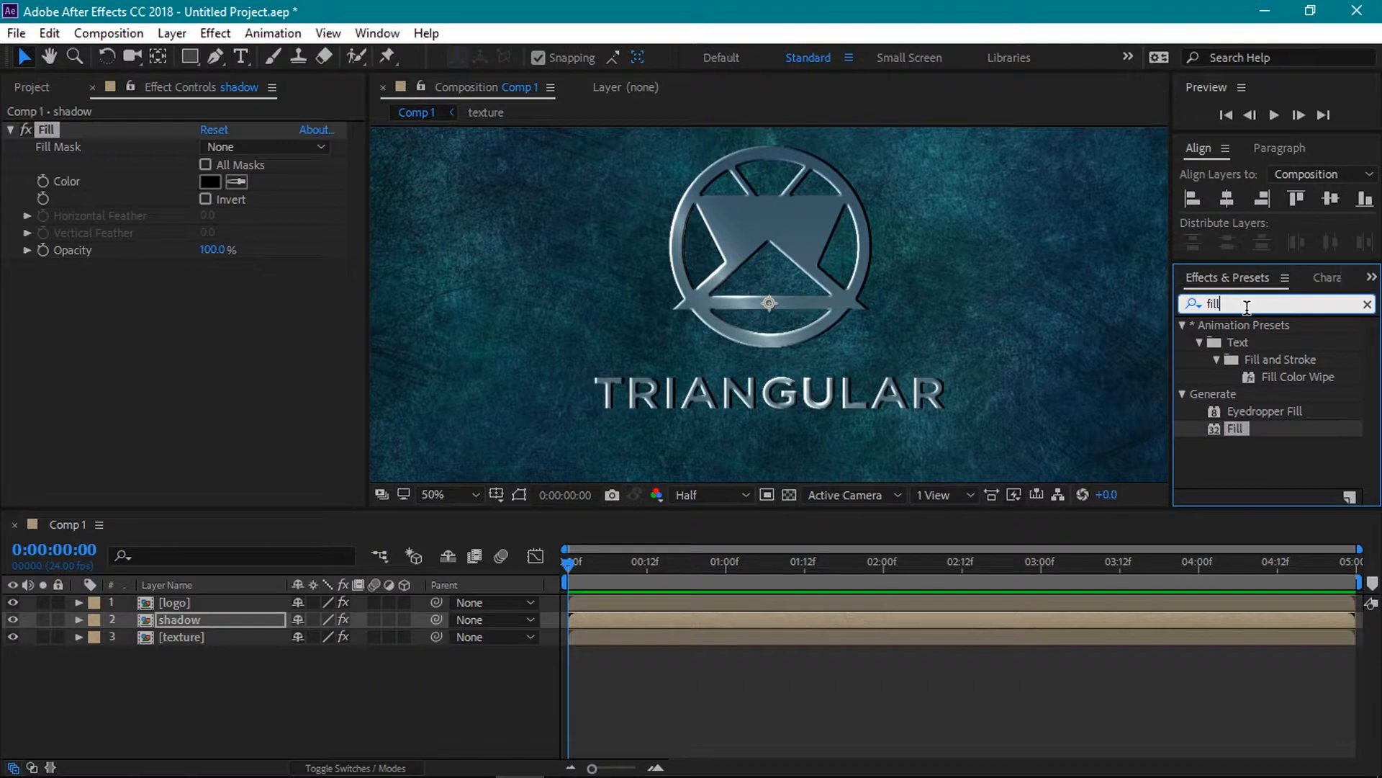
key("BackSpace")
key("BackSpace")
key("BackSpace")
key("BackSpace")
type("cc ra")
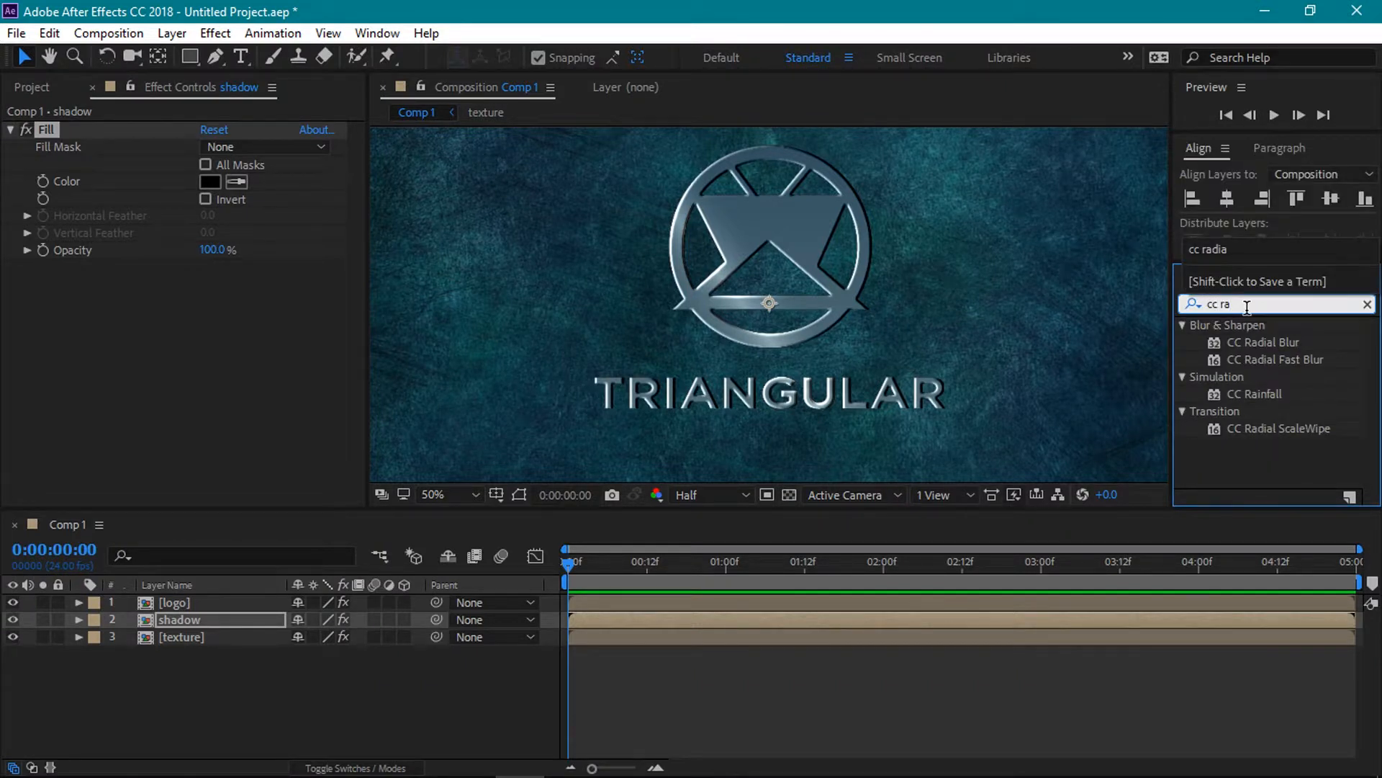
left_click_drag(1271, 344, 157, 369)
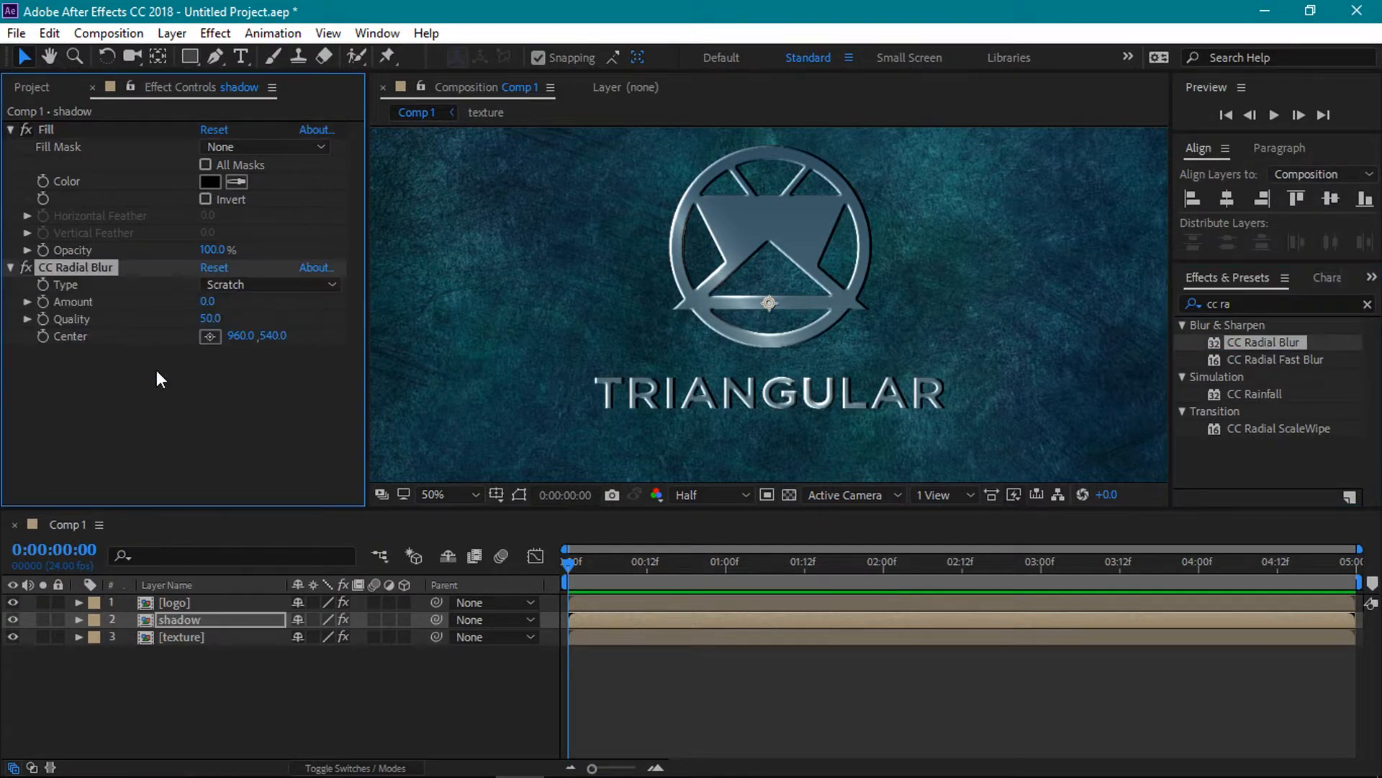
Configure the shadow's CC Radial Blur as Straight Zoom with amount 13 and its center at about 528, 360.
left_click(244, 286)
left_click(235, 310)
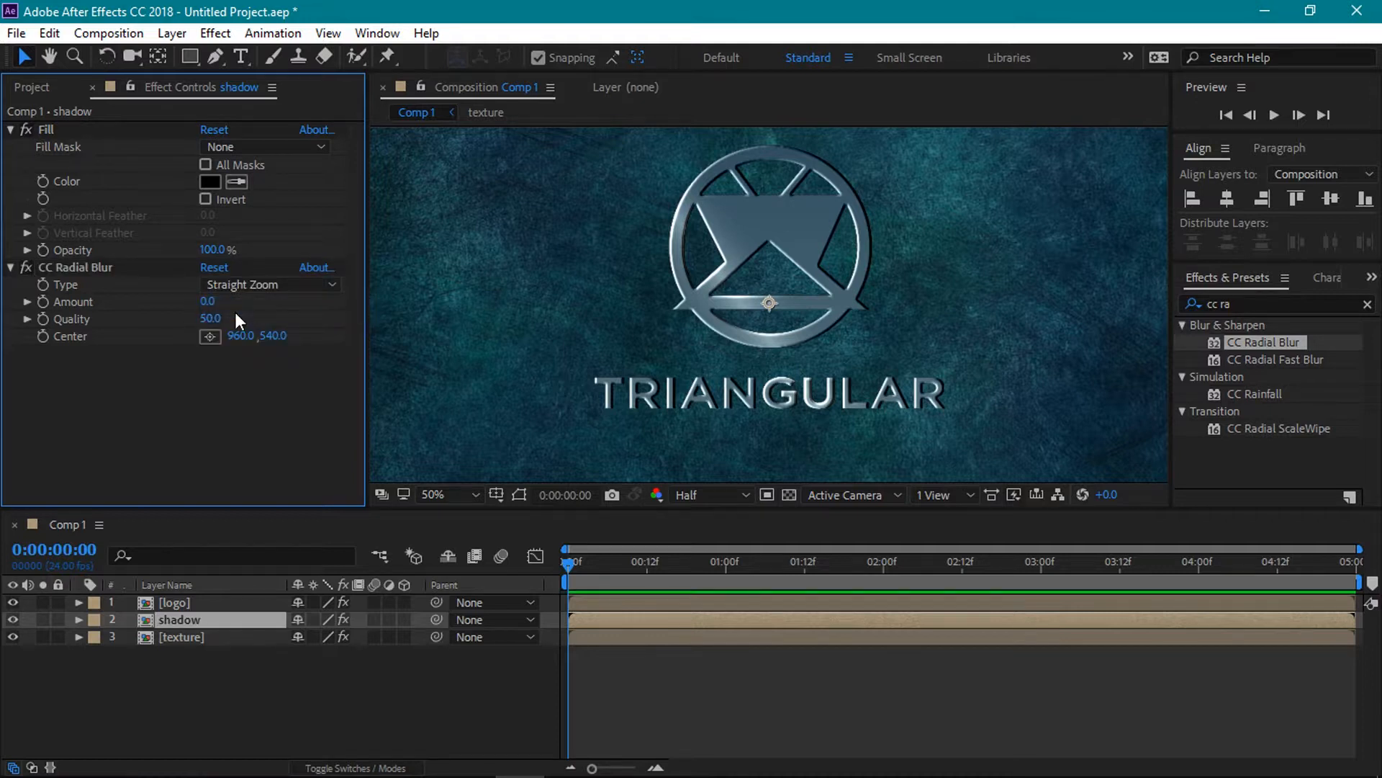
left_click(208, 301)
type("13")
key("Return")
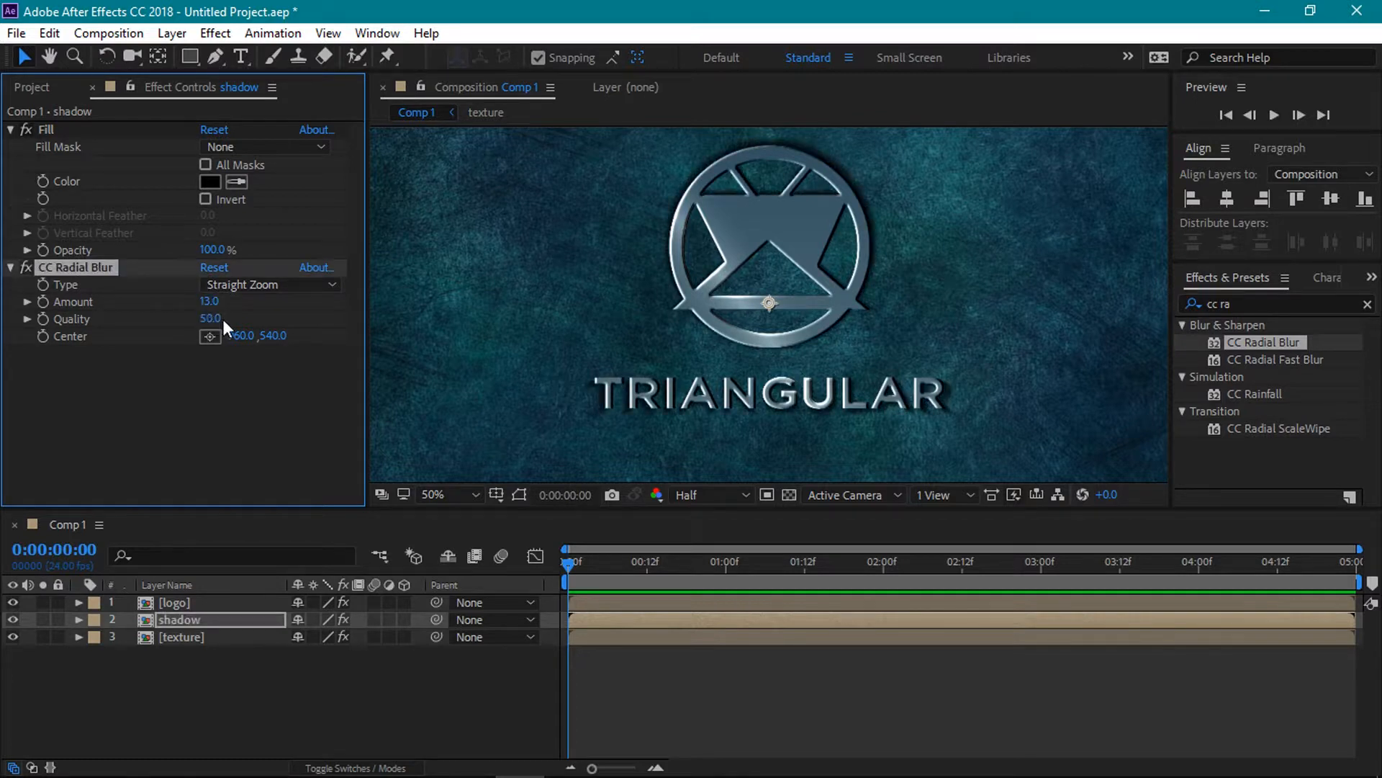
left_click(209, 336)
left_click(551, 212)
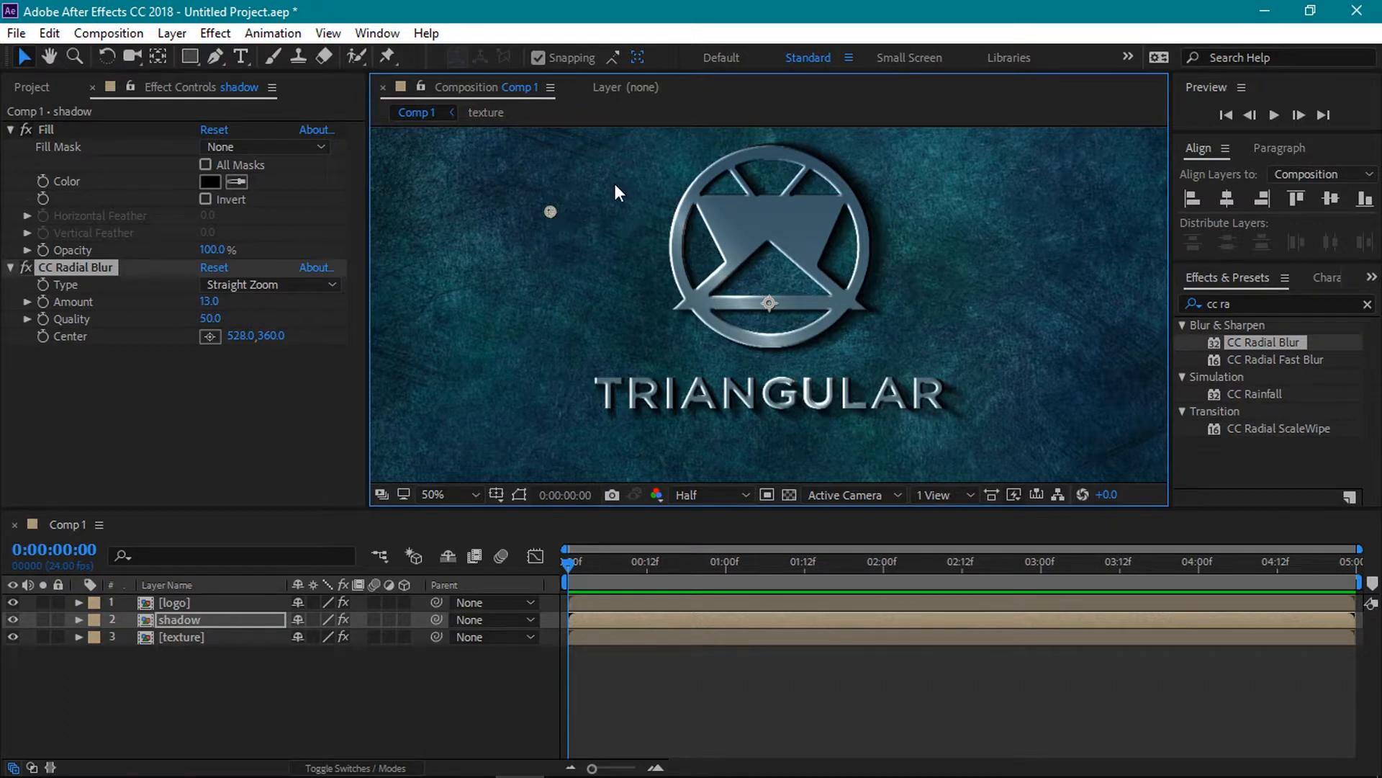
Set the shadow layer's opacity to 72% and switch the composition preview to full resolution.
left_click(206, 623)
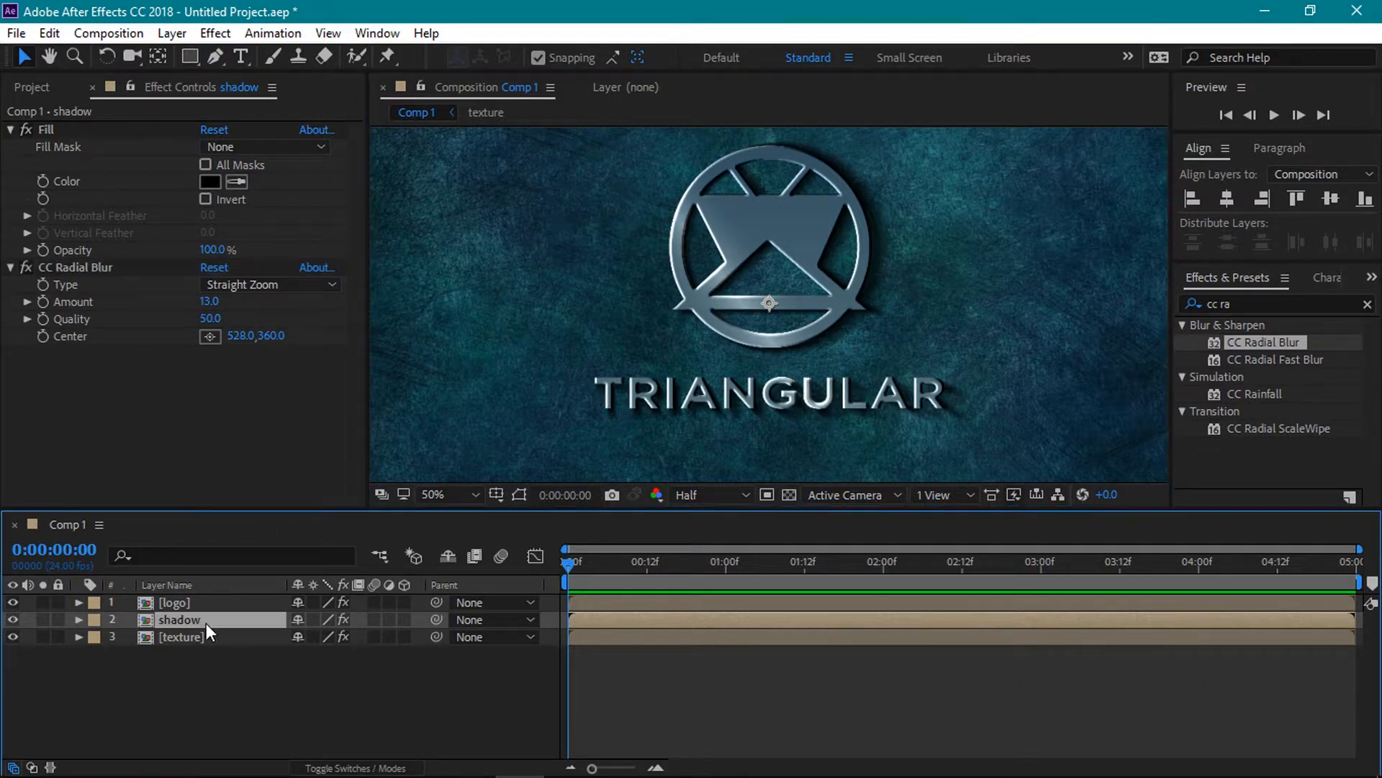
key("t")
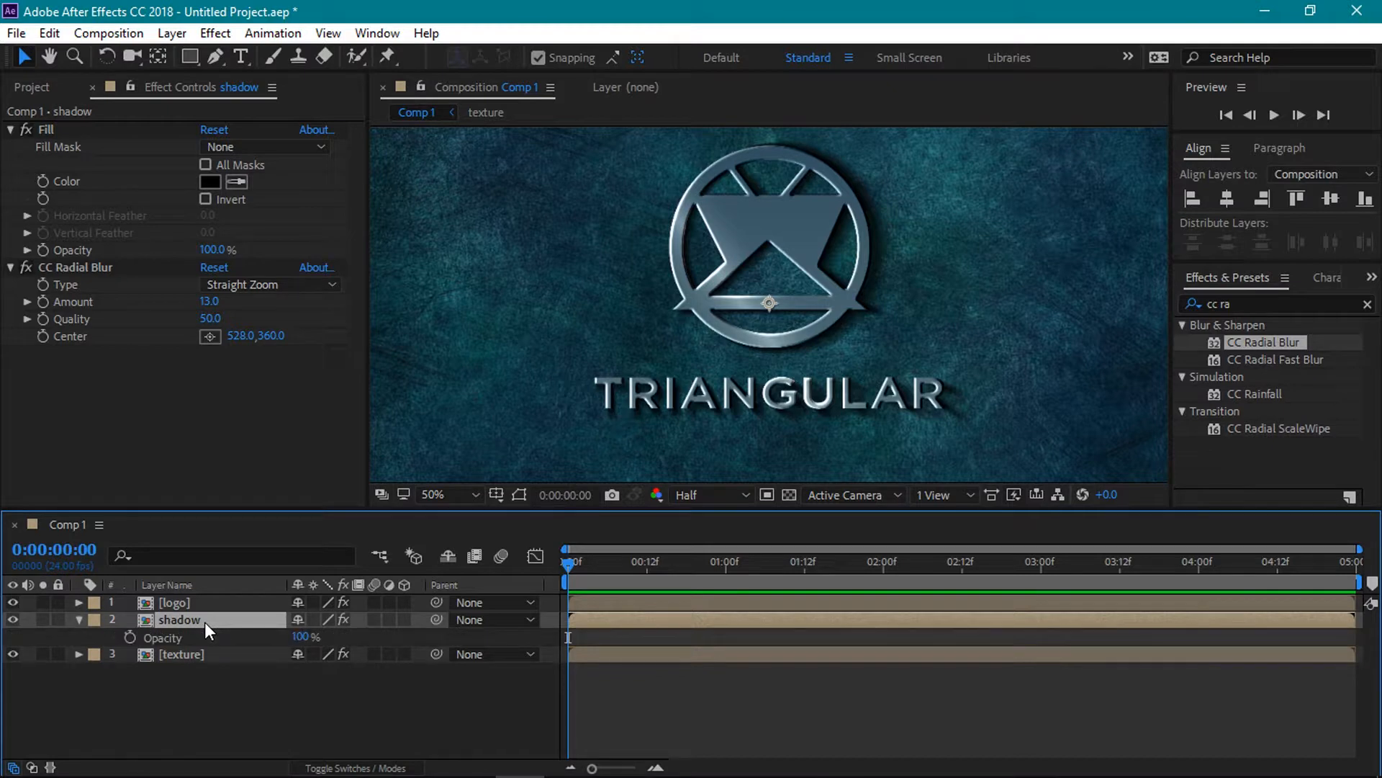
left_click(292, 637)
type("72")
key("Return")
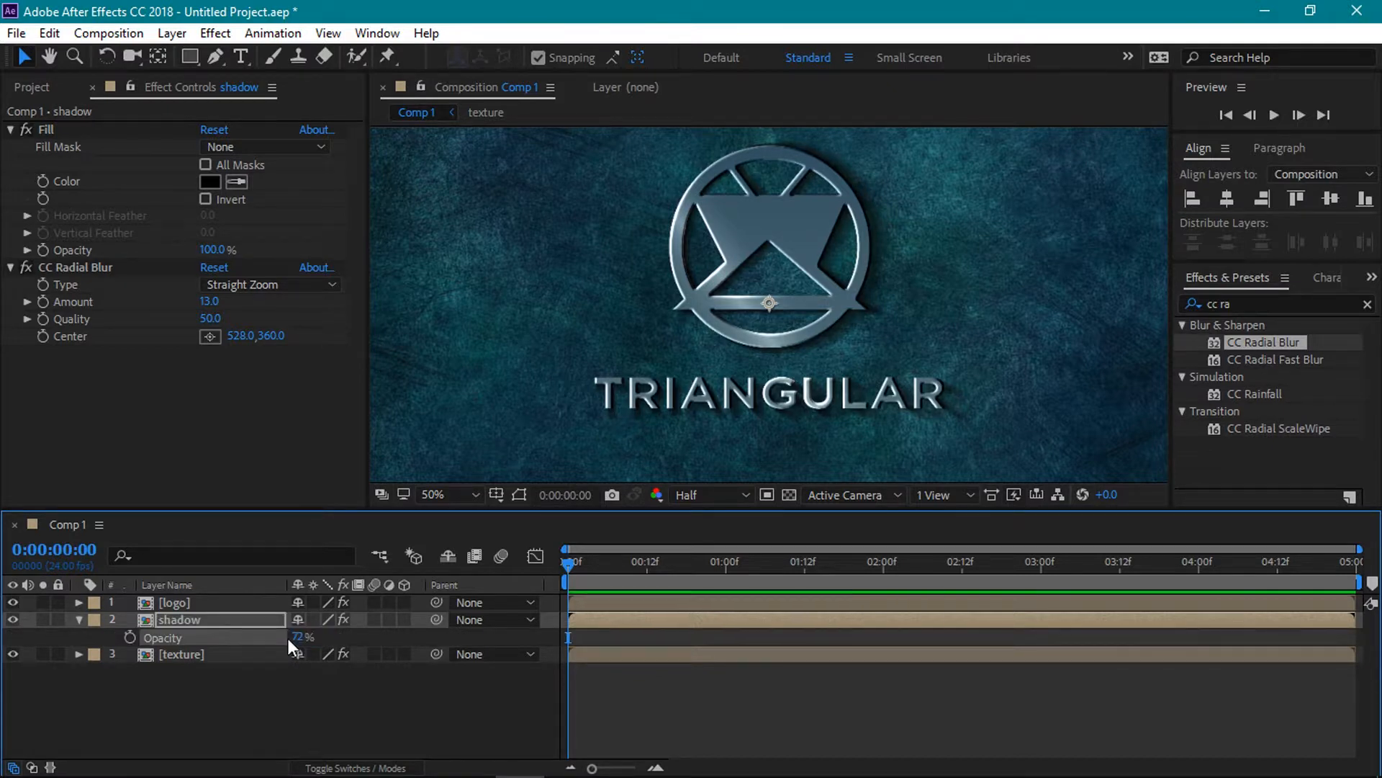
left_click(282, 681)
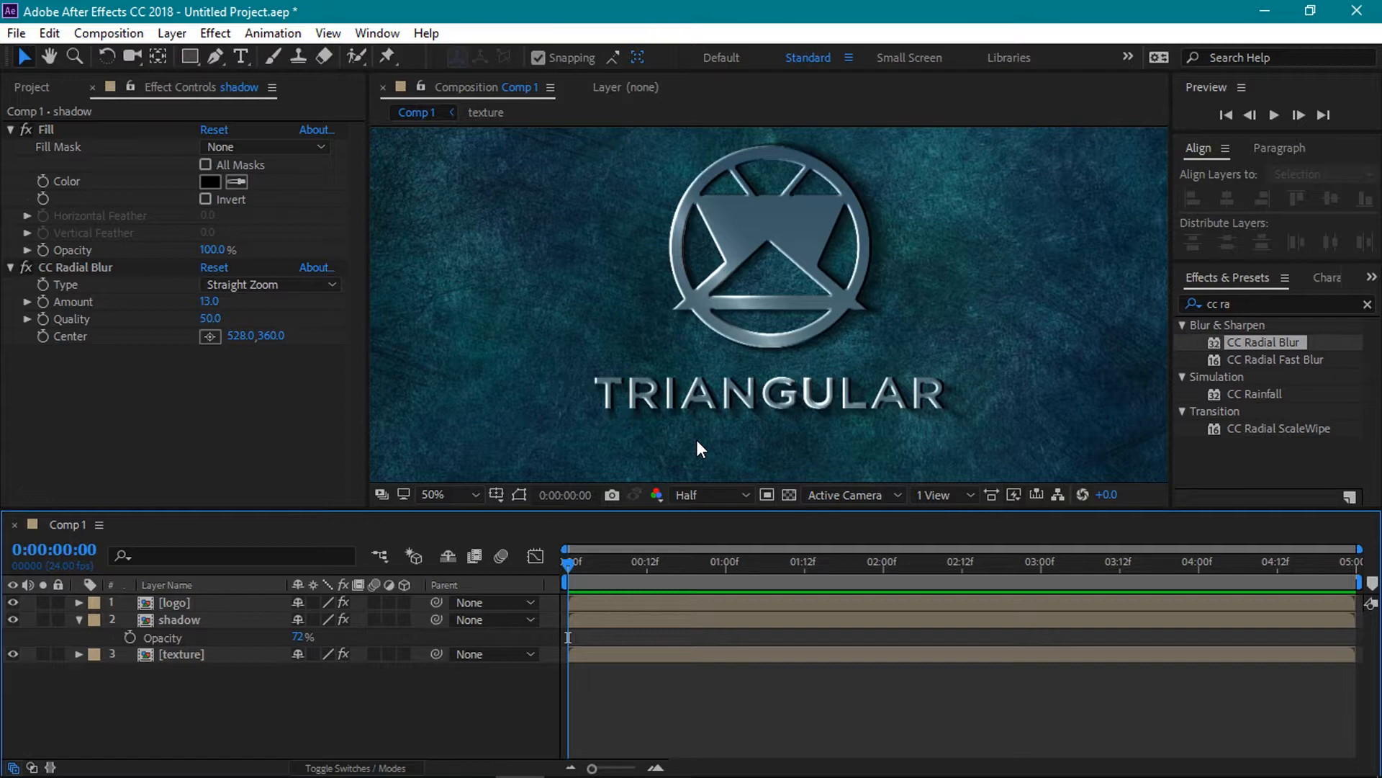
left_click(708, 496)
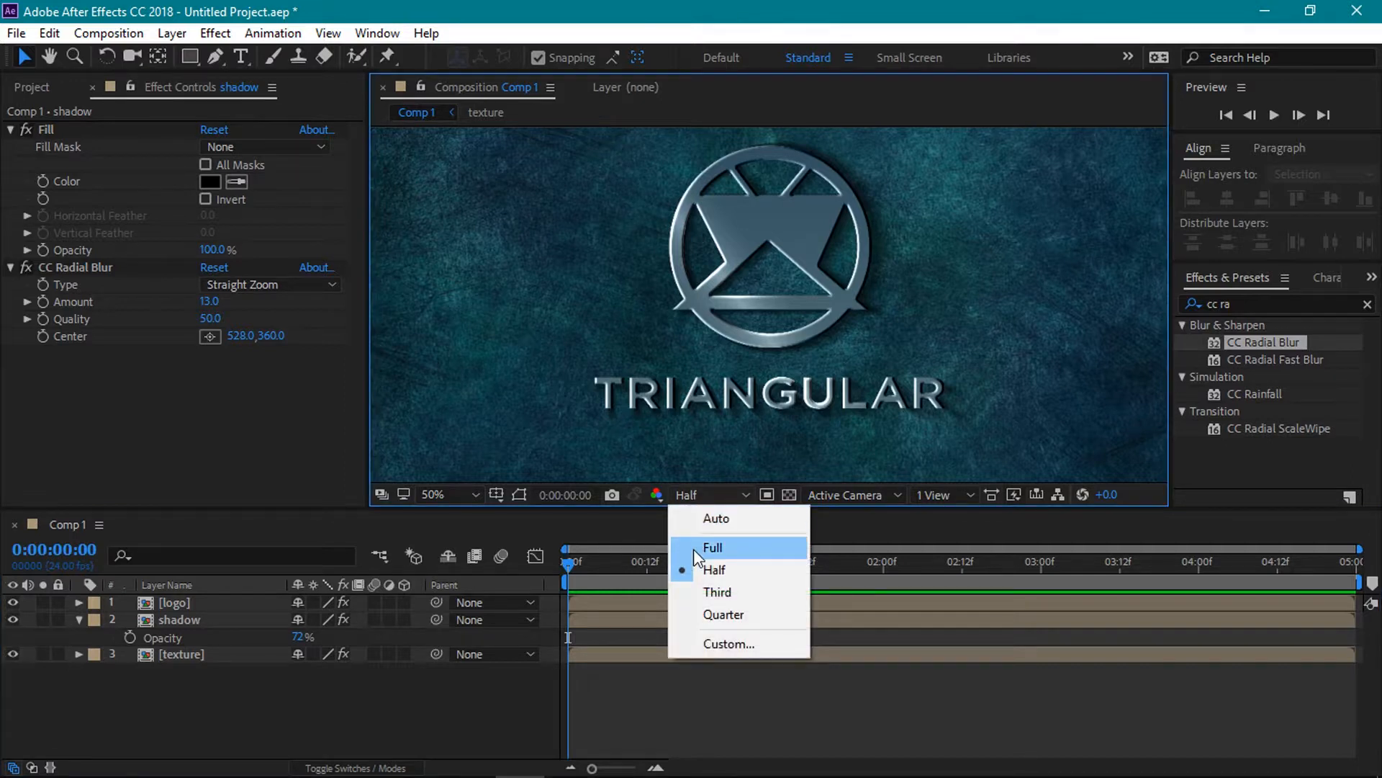
left_click(694, 549)
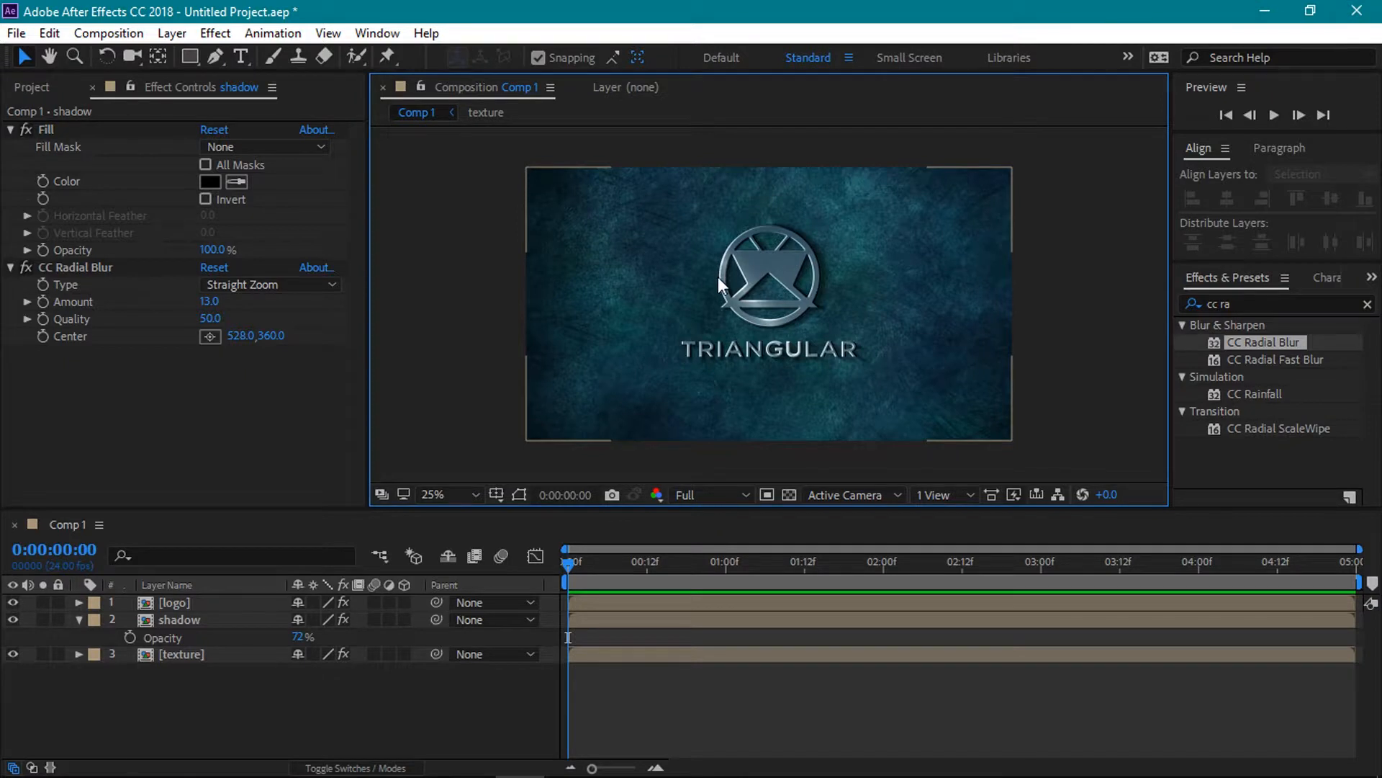
At 2 seconds, place the logo layer's CC Light Sweep center at about 368, 552 and keyframe it.
left_click_drag(567, 563, 884, 602)
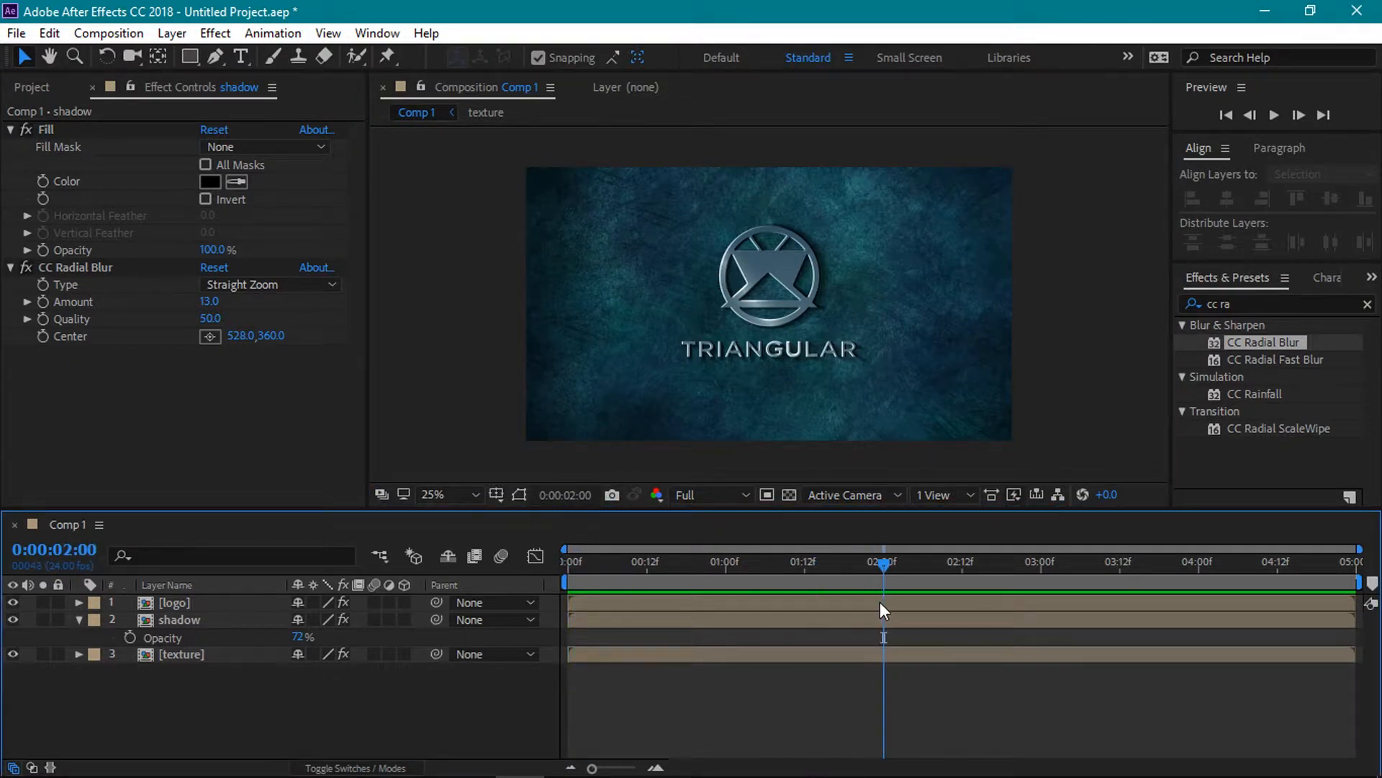
left_click(192, 604)
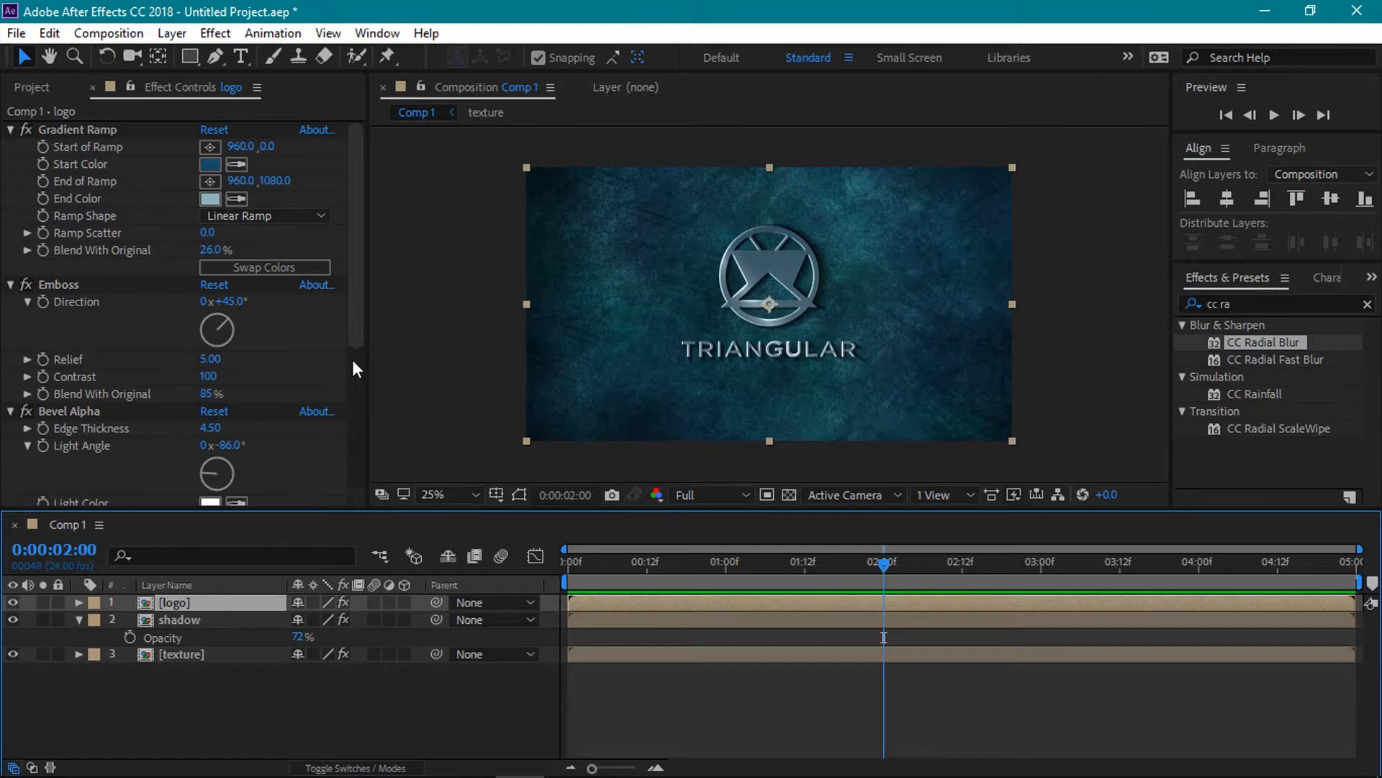
left_click_drag(362, 318, 345, 478)
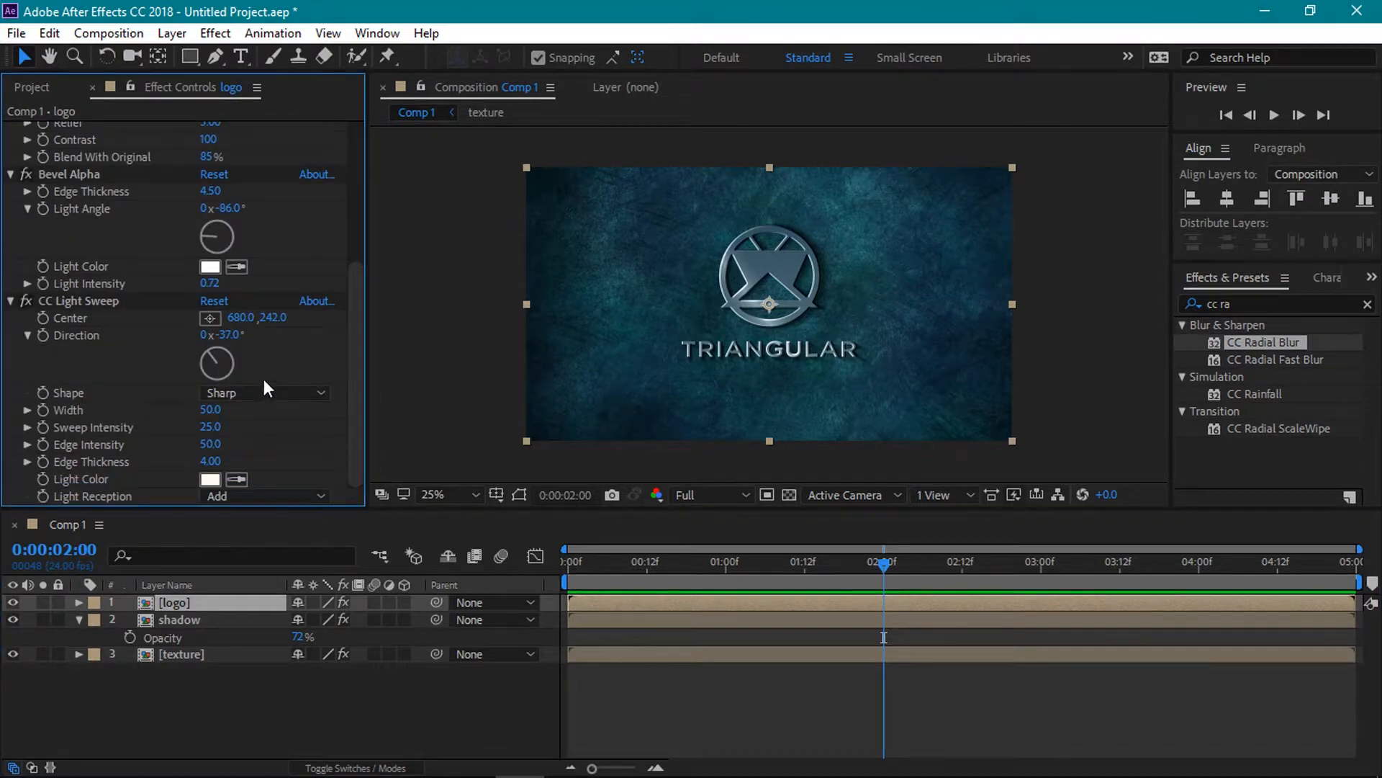
left_click(211, 318)
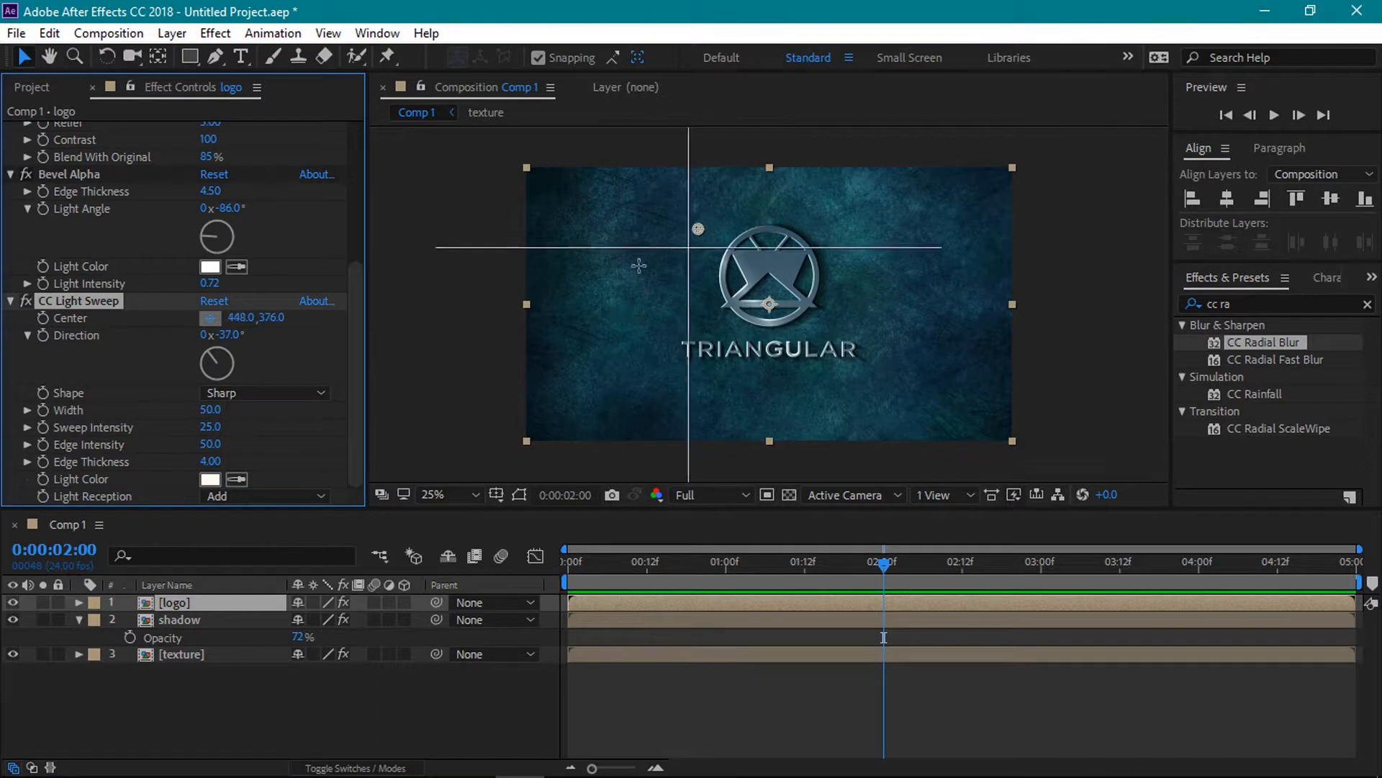
left_click(620, 307)
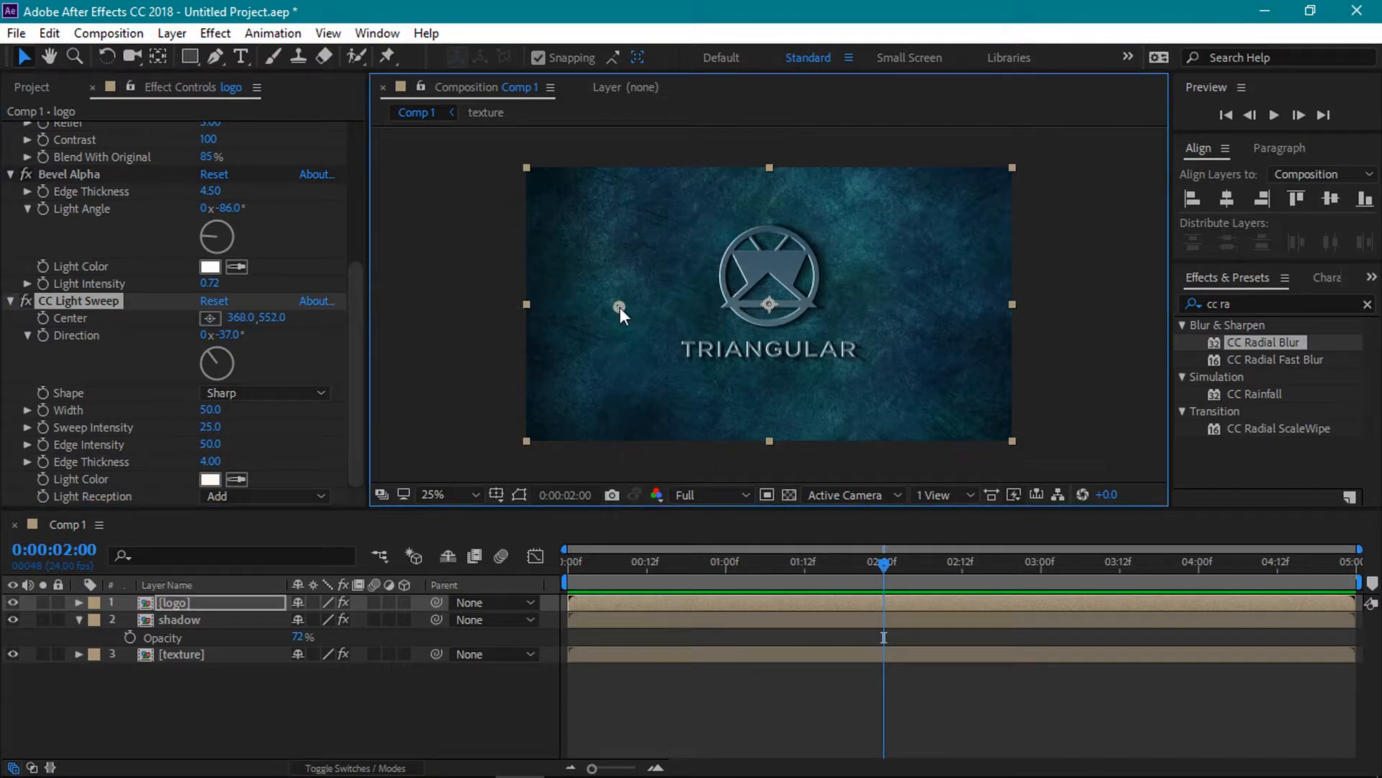
left_click(44, 317)
Keyframe the CC Light Sweep center at about 1012, -40 at 4 seconds, and set the preview resolution to half.
left_click_drag(885, 567, 1201, 597)
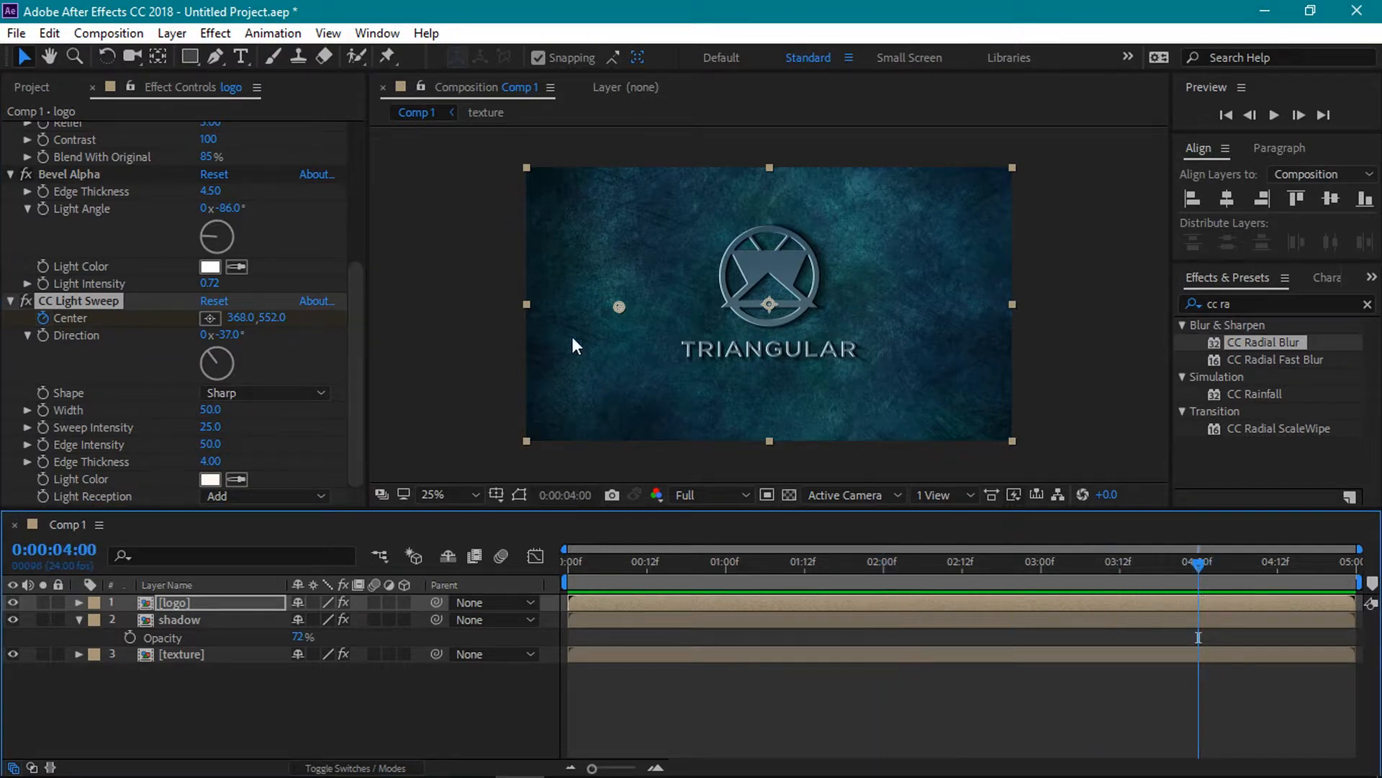
left_click_drag(616, 304, 779, 154)
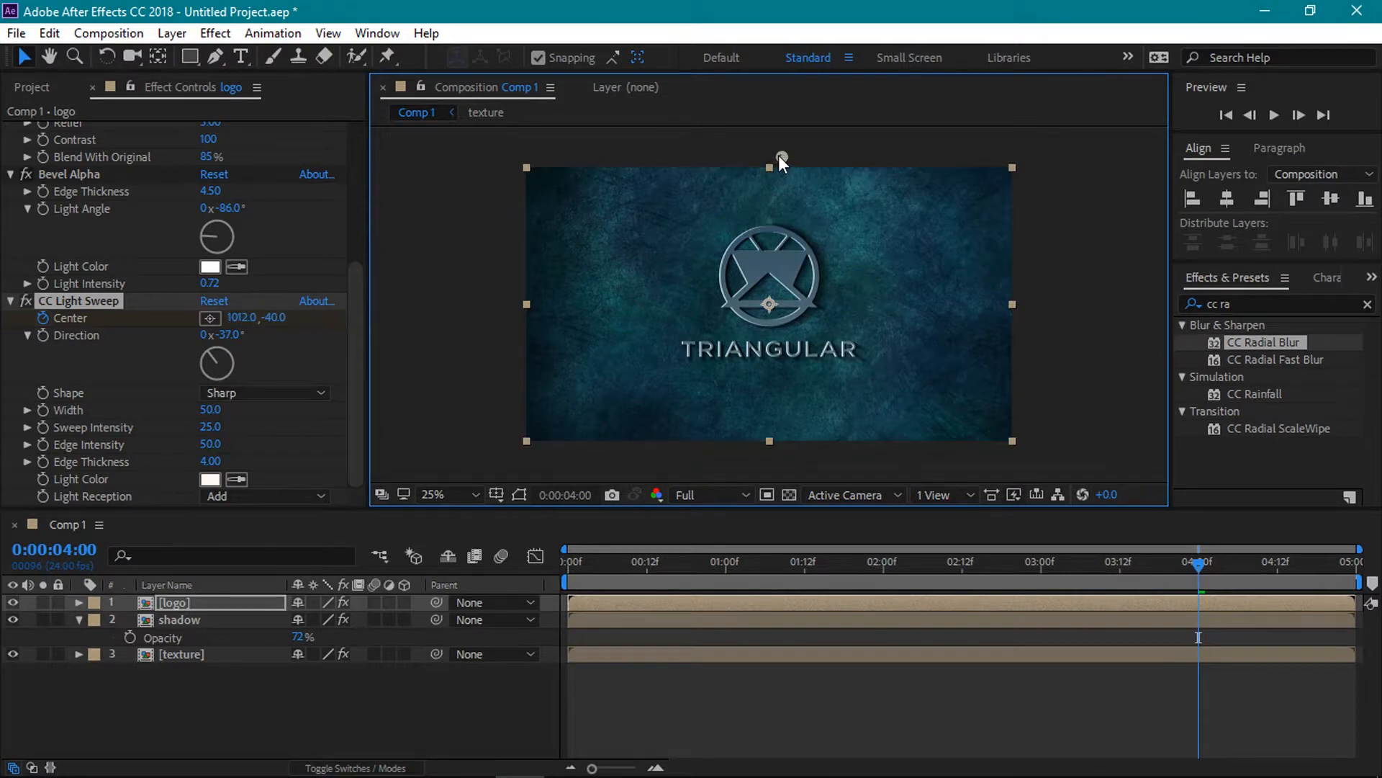
left_click_drag(1195, 566, 886, 602)
left_click(733, 498)
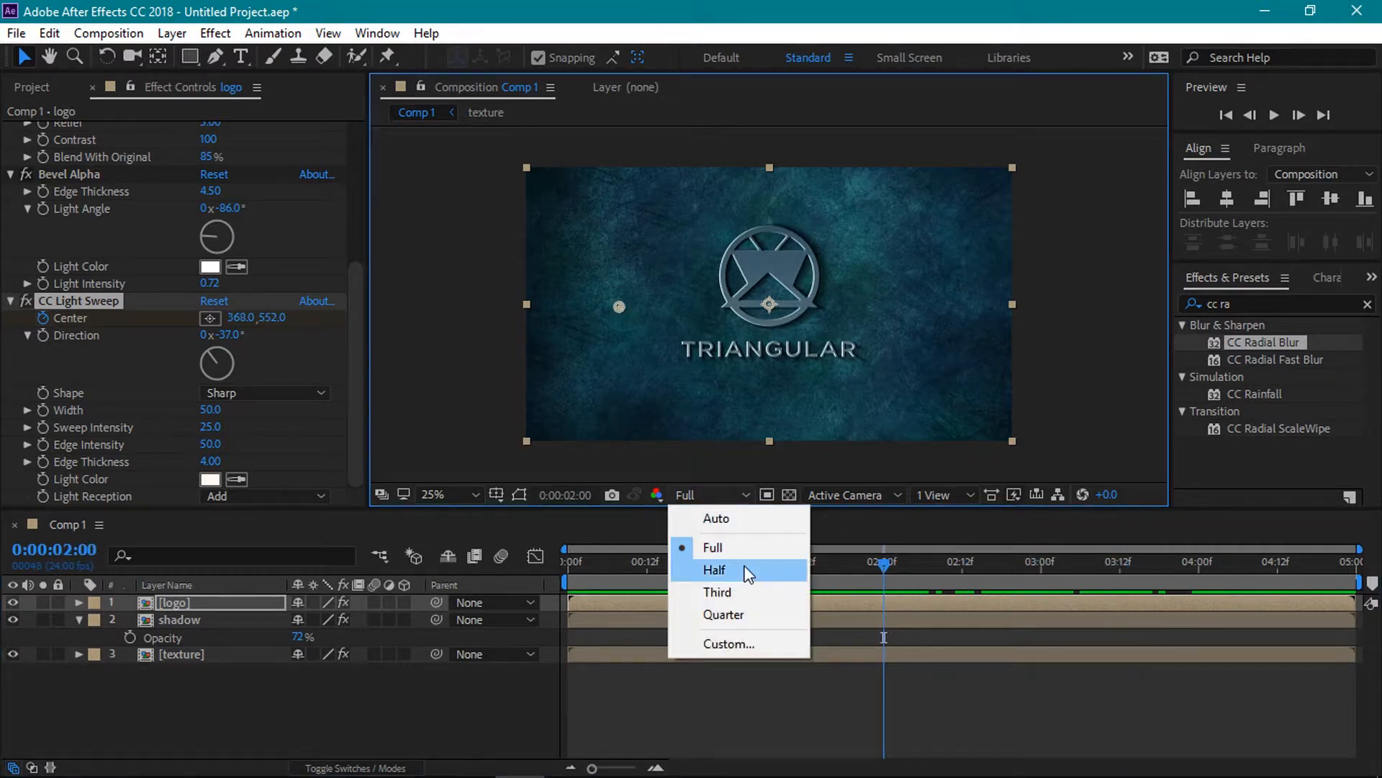
left_click(742, 568)
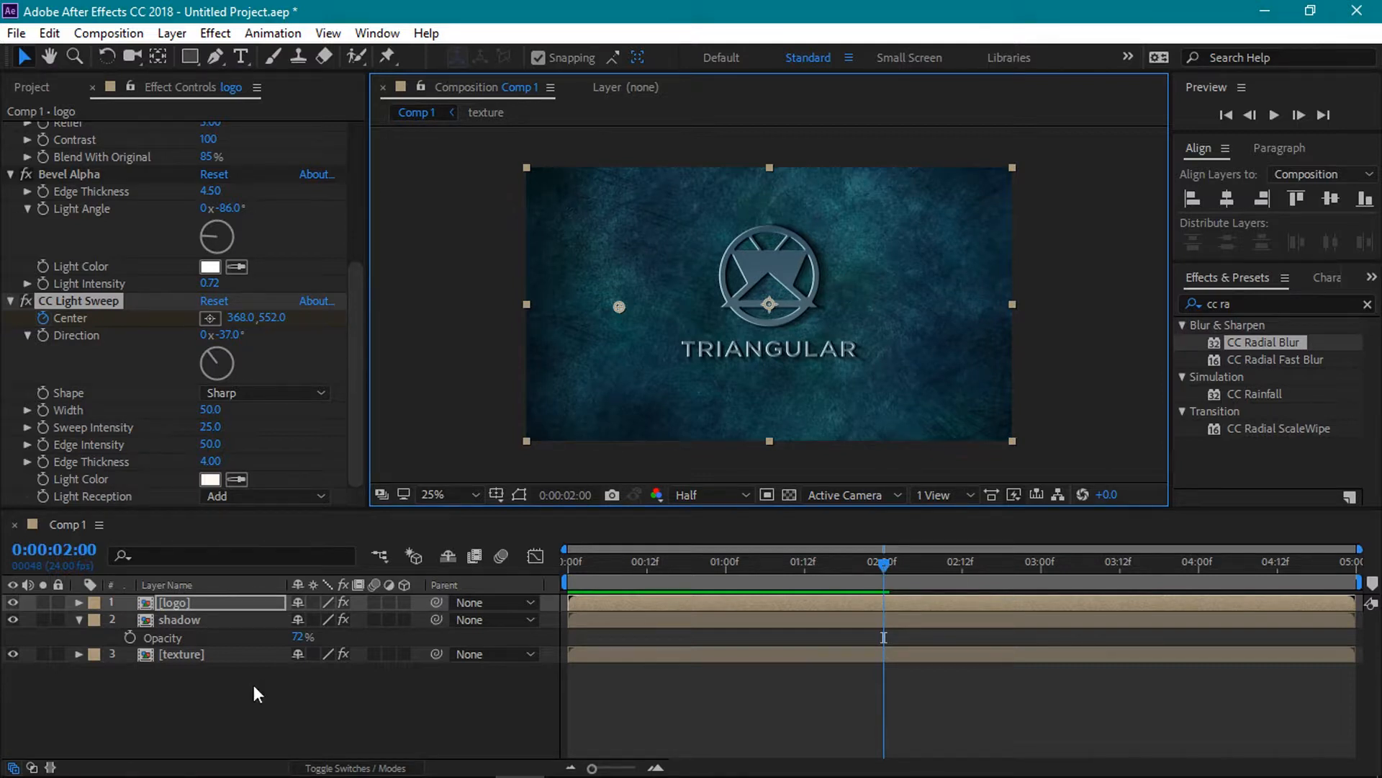
At 2 seconds, place the shadow layer's CC Radial Blur center at about 400, 620 and keyframe it.
left_click(197, 619)
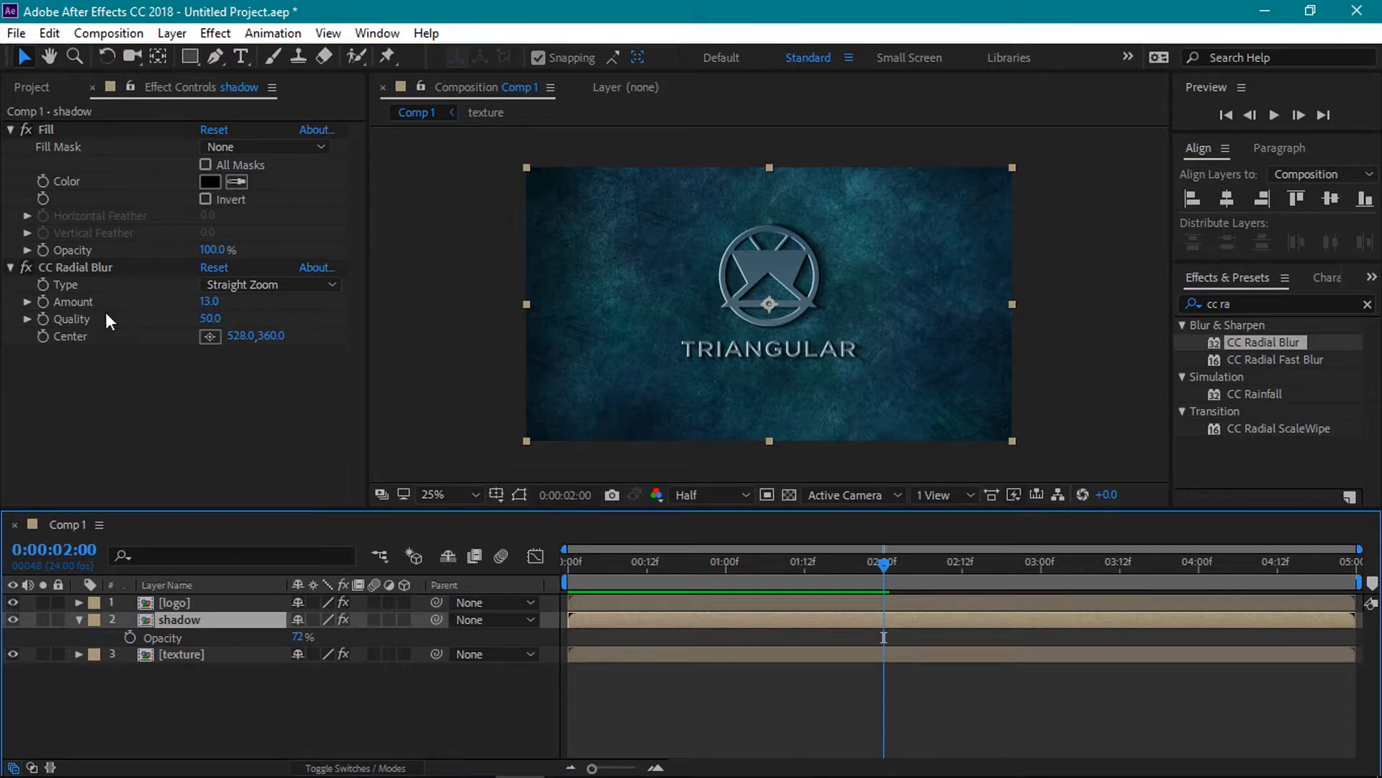
left_click(208, 336)
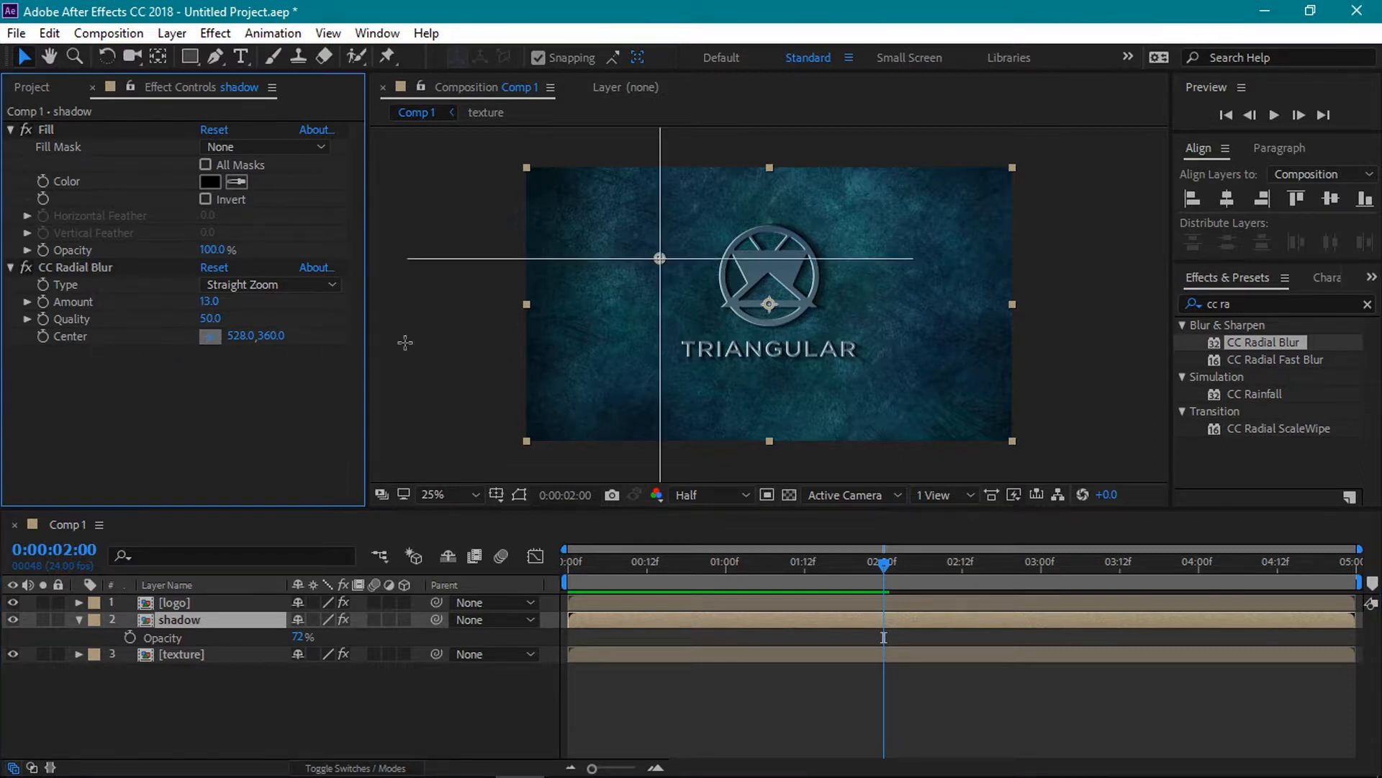
left_click(633, 308)
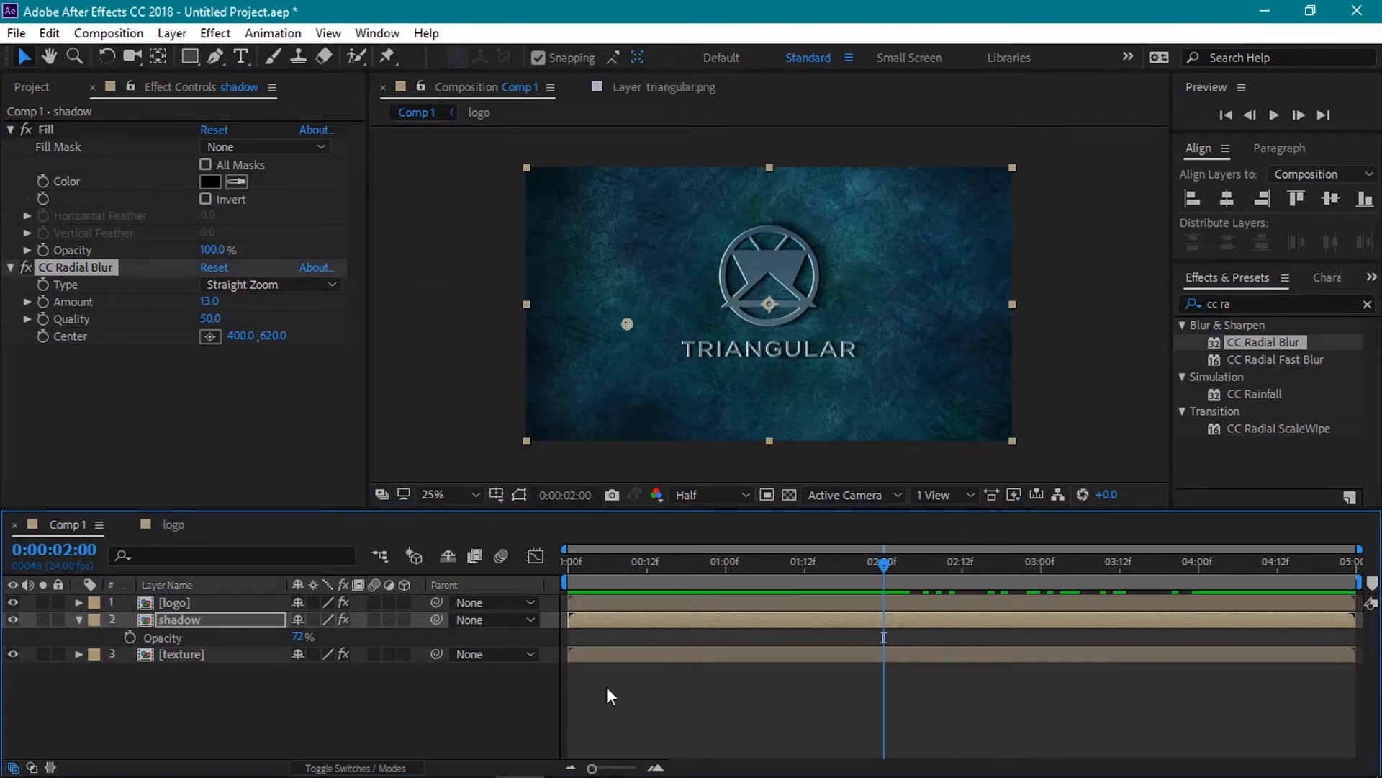
left_click(46, 344)
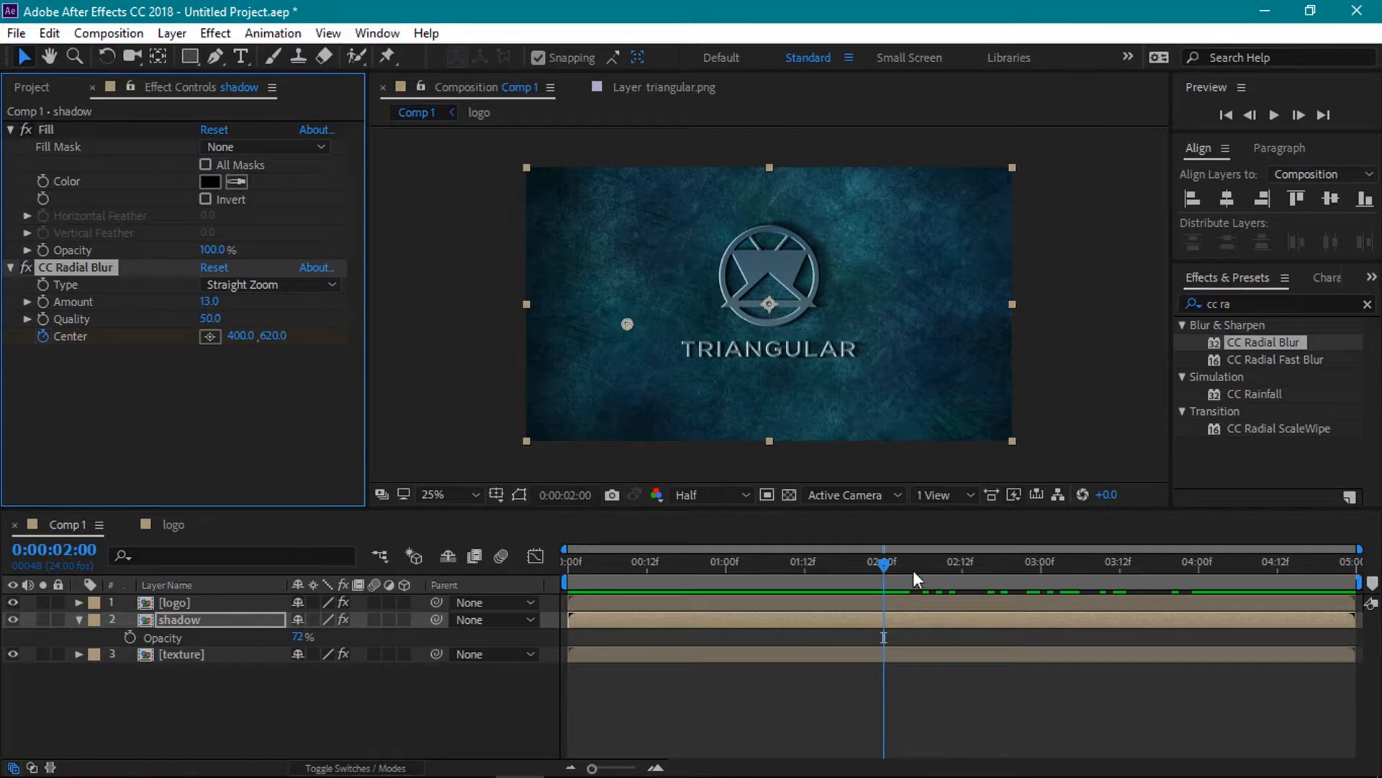
Keyframe the shadow's CC Radial Blur center at 4 seconds to a point just above the frame, slightly right of its middle.
left_click_drag(885, 571, 1199, 576)
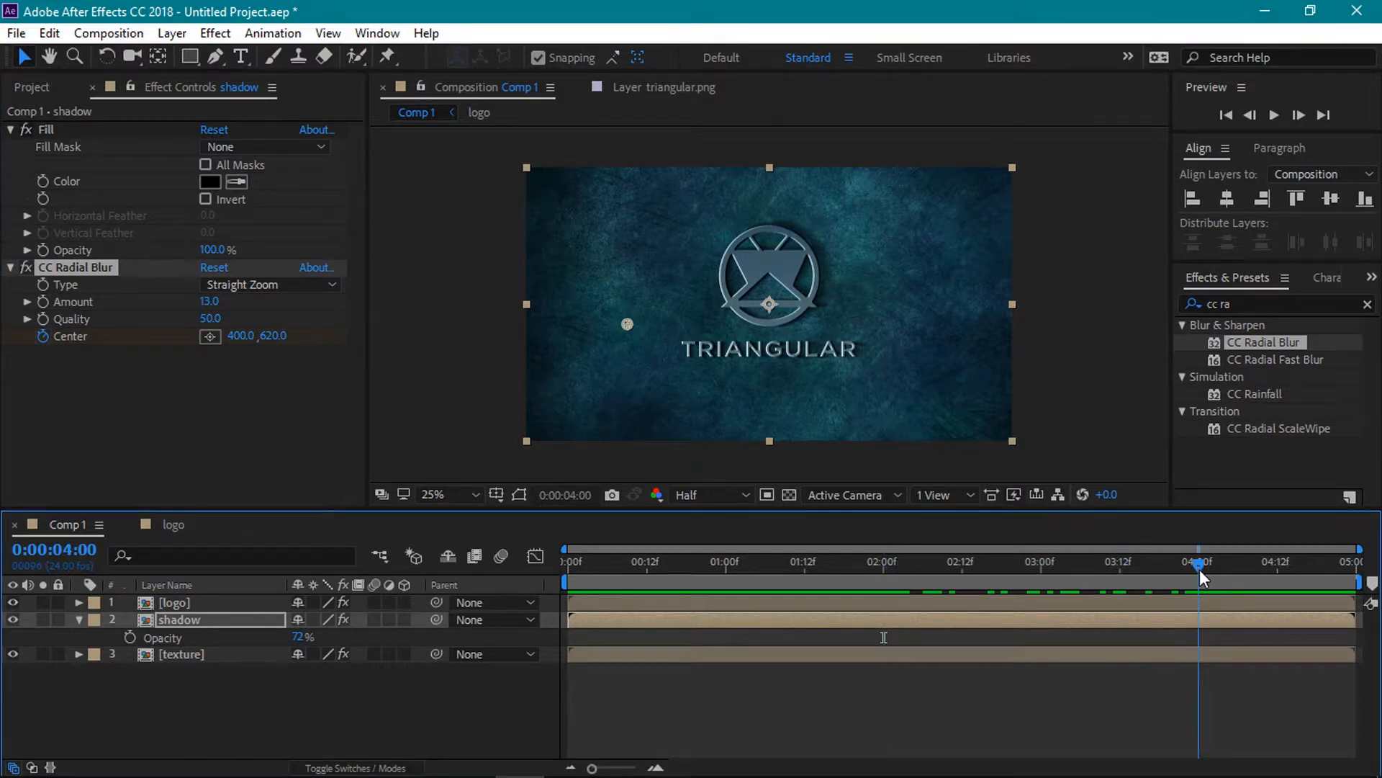
left_click_drag(626, 322, 810, 141)
left_click_drag(1199, 563, 906, 620)
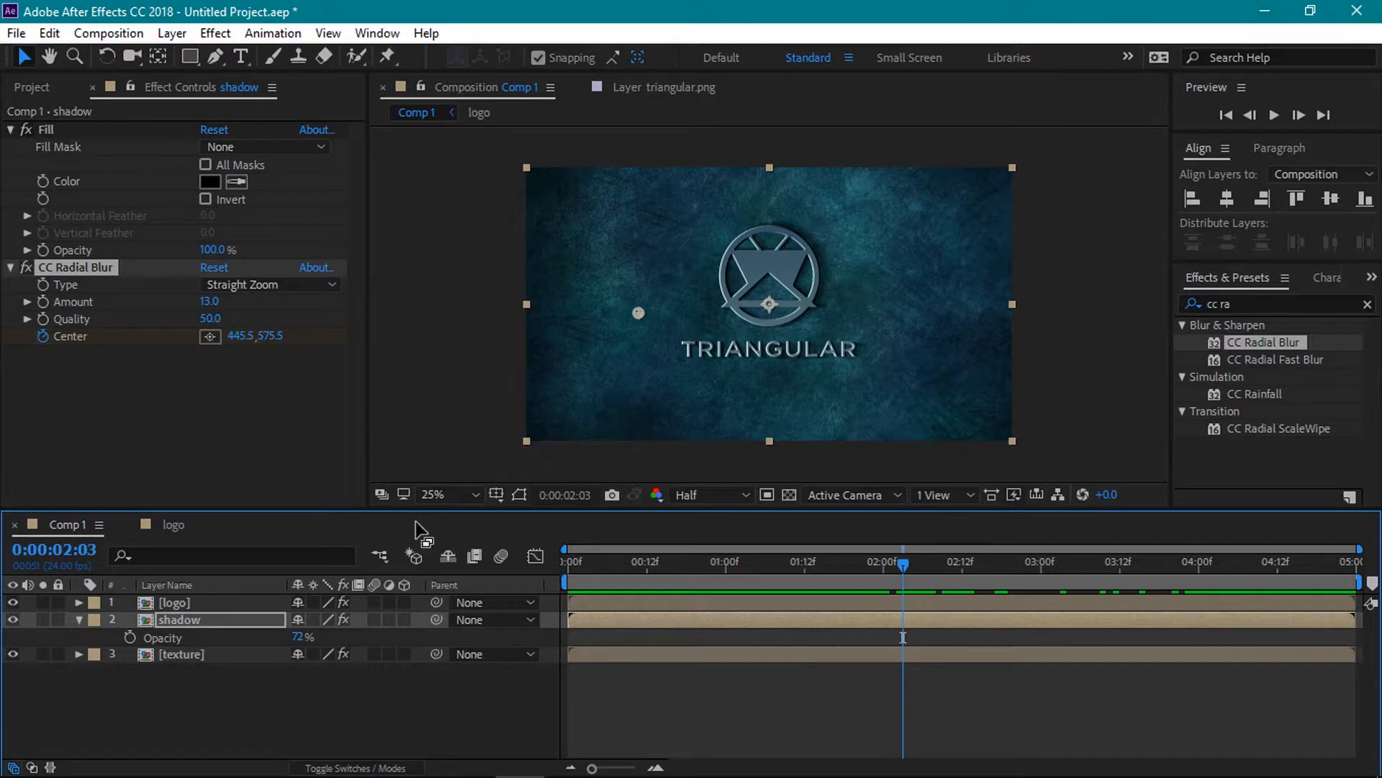
Pre-compose the logo, shadow and texture layers into a new composition named "main logo".
left_click(80, 624)
left_click_drag(231, 686, 239, 599)
right_click(239, 597)
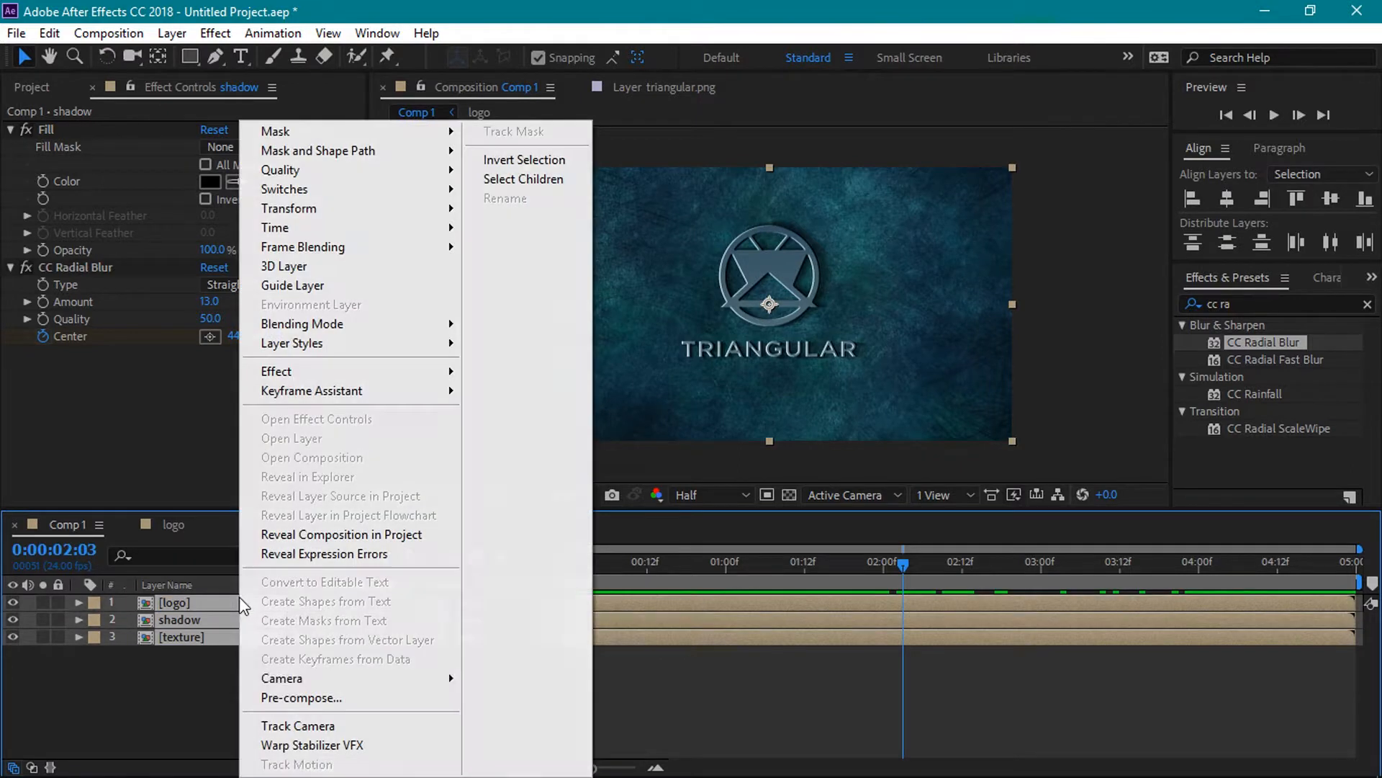
left_click(294, 697)
key("BackSpace")
type("main logo")
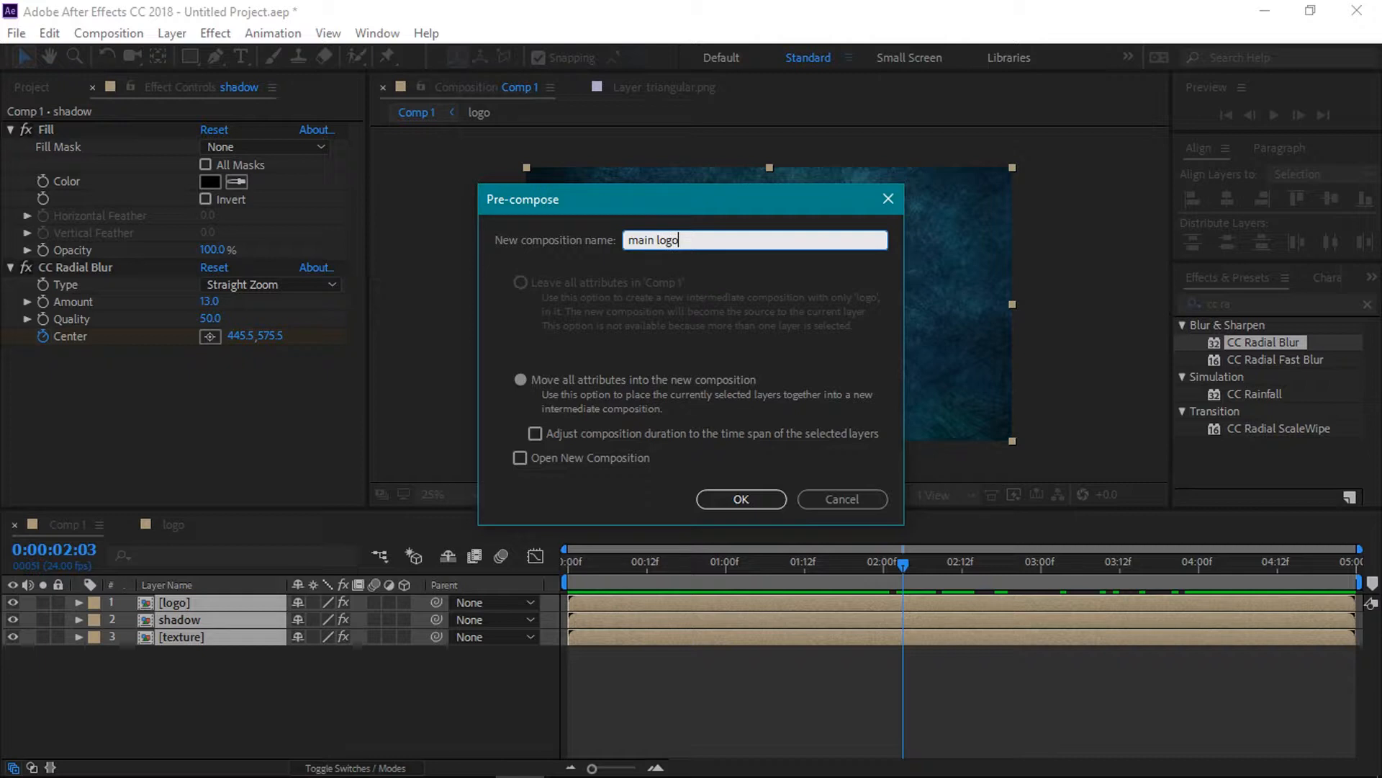
left_click(703, 504)
left_click_drag(50, 290, 854, 170)
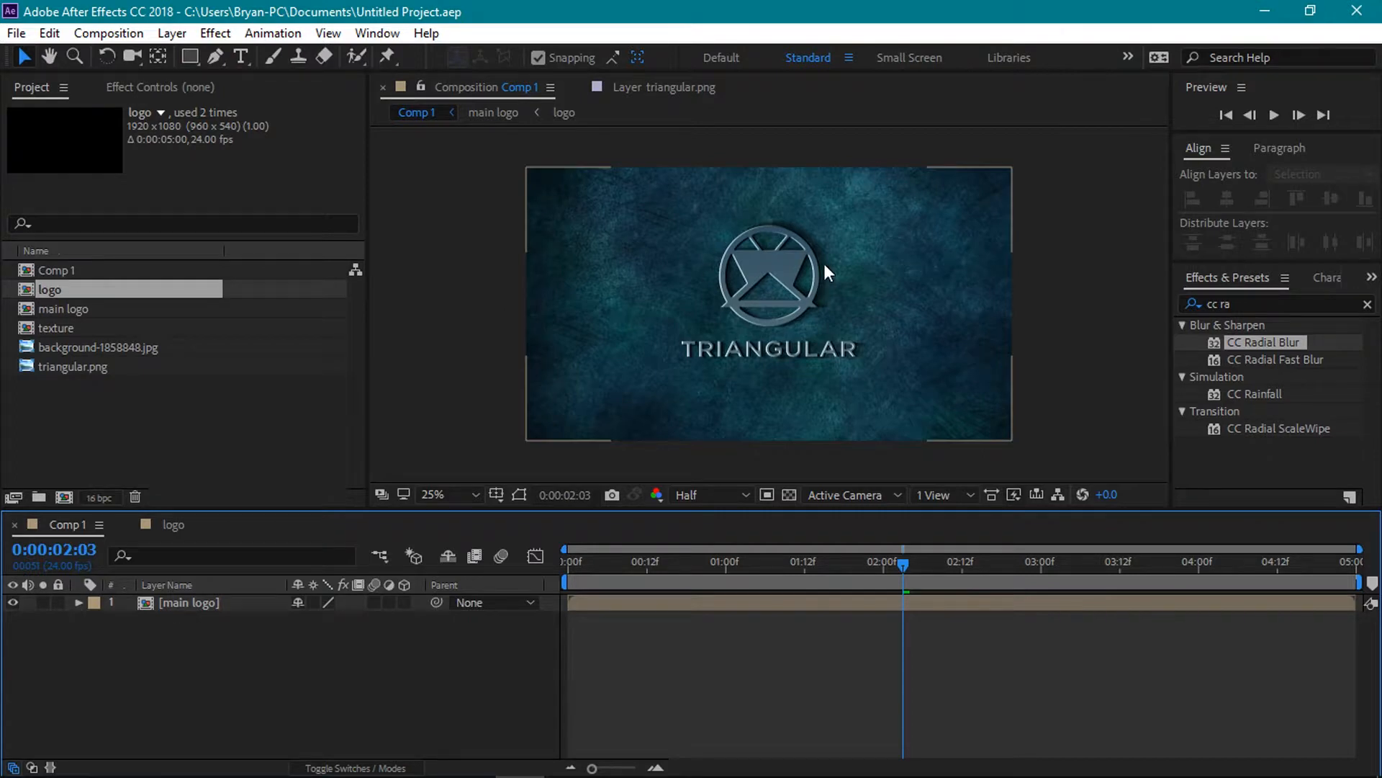
left_click_drag(707, 311, 360, 541)
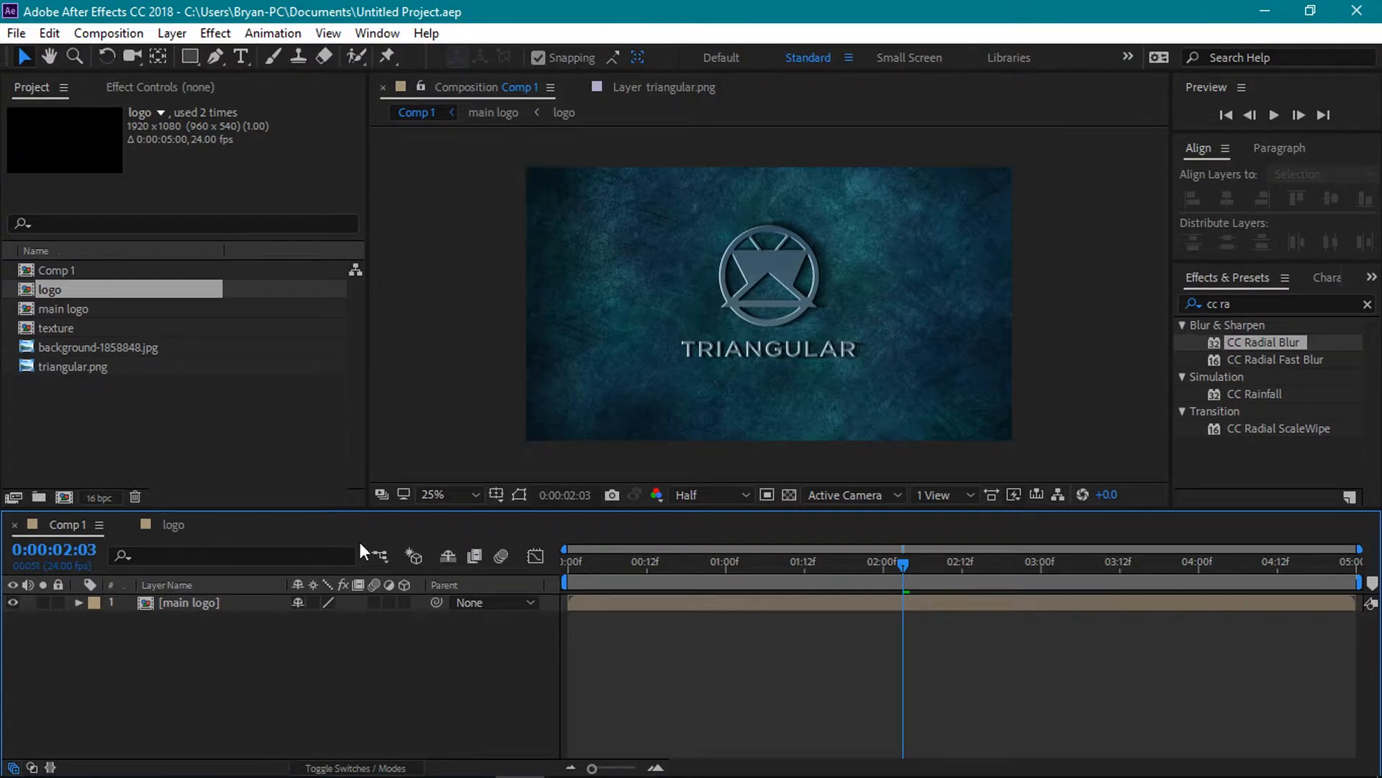
Open the main logo composition and set the uppermost logo layer's Gradient Ramp start color to 1D5679.
double_click(227, 601)
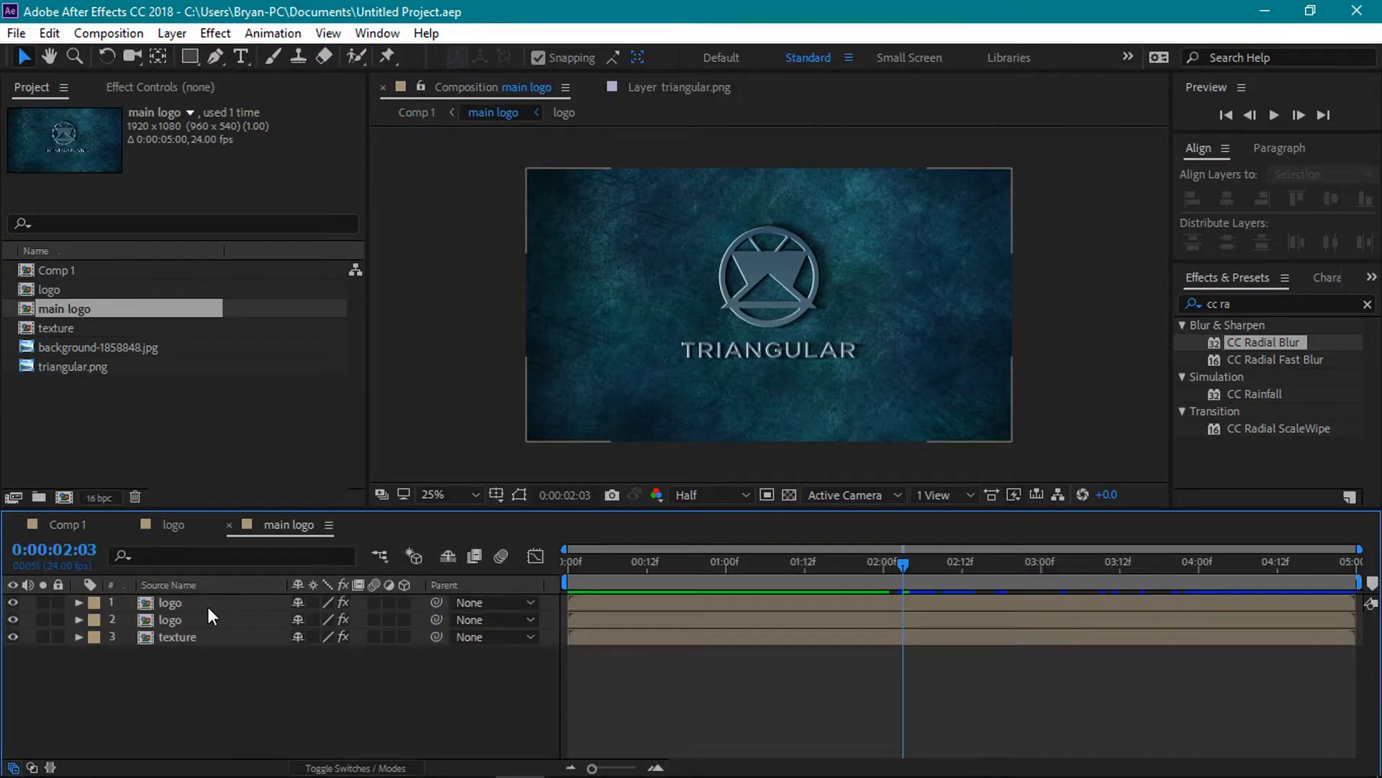
left_click(216, 605)
left_click(201, 85)
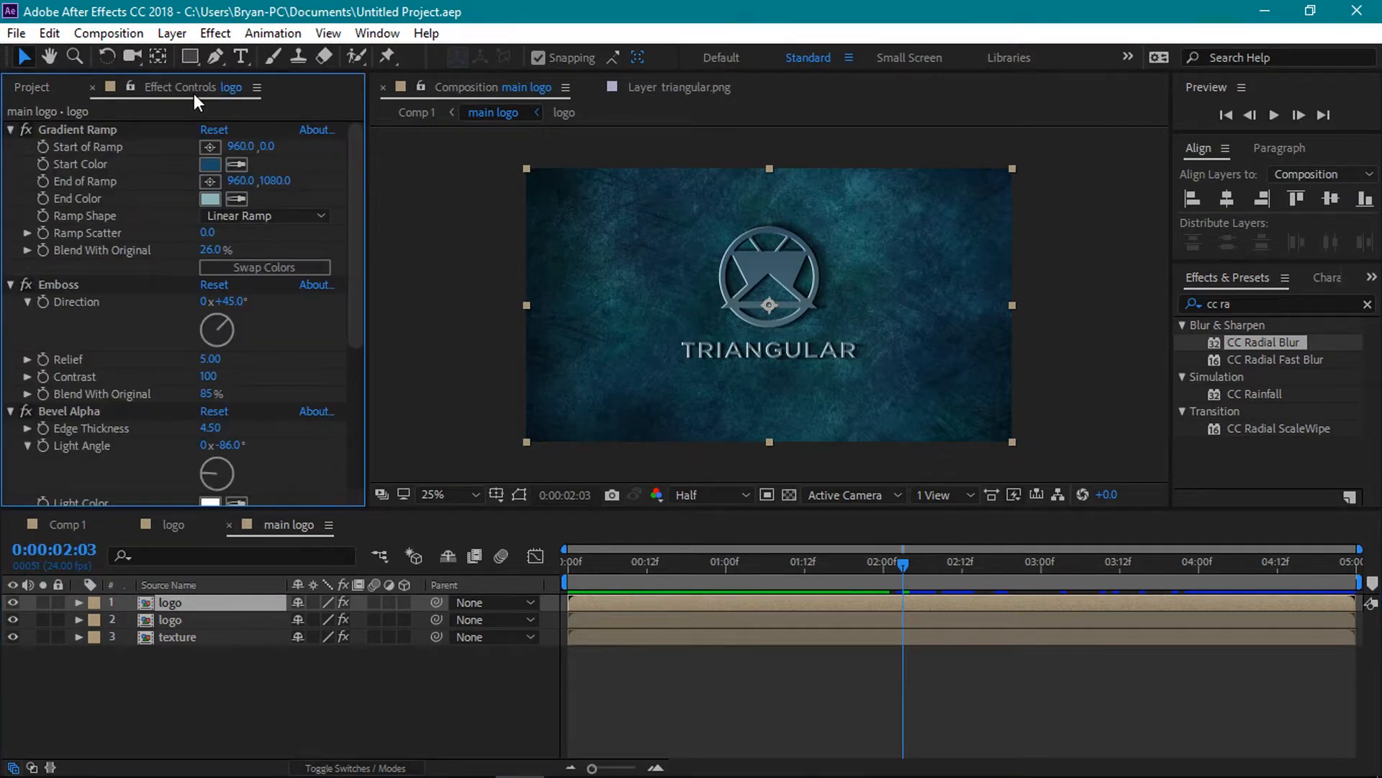
left_click(210, 165)
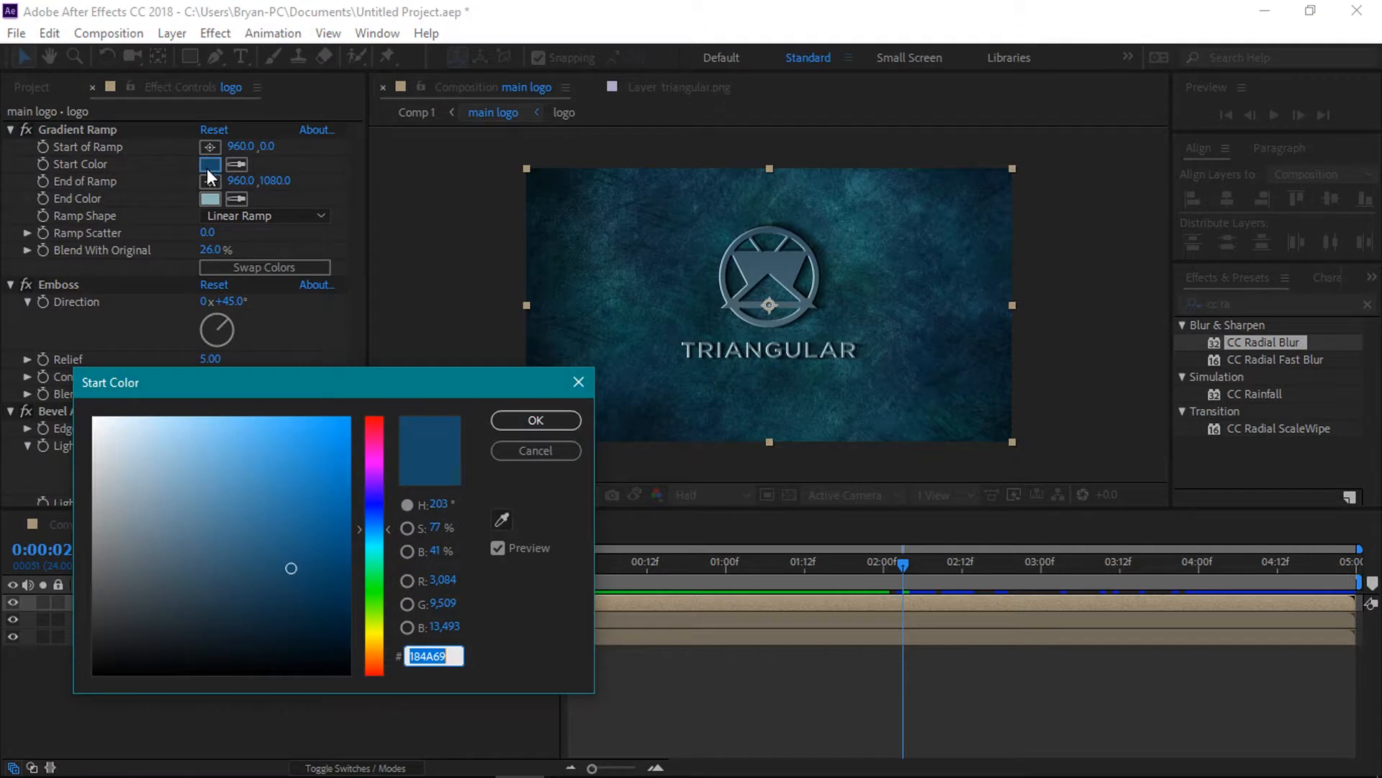
left_click_drag(286, 568, 288, 552)
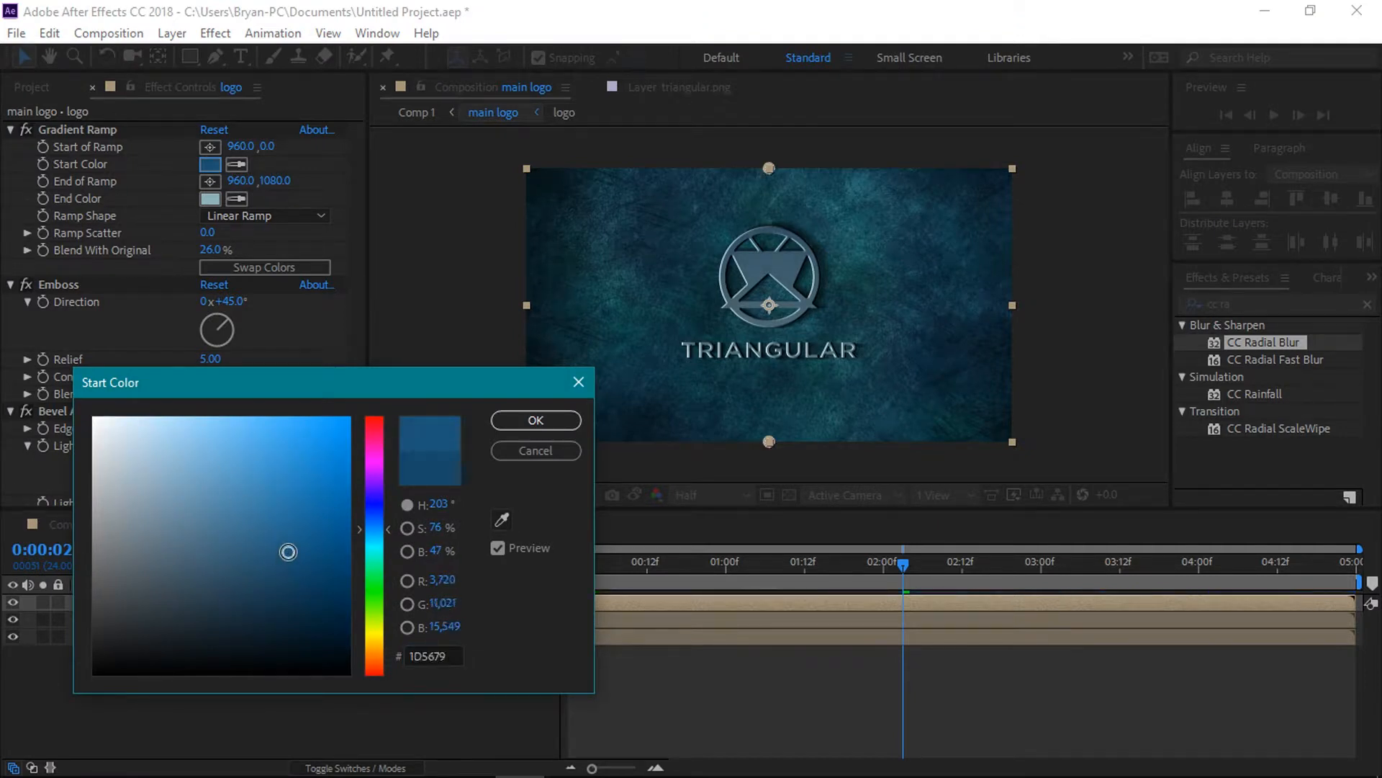
left_click(508, 427)
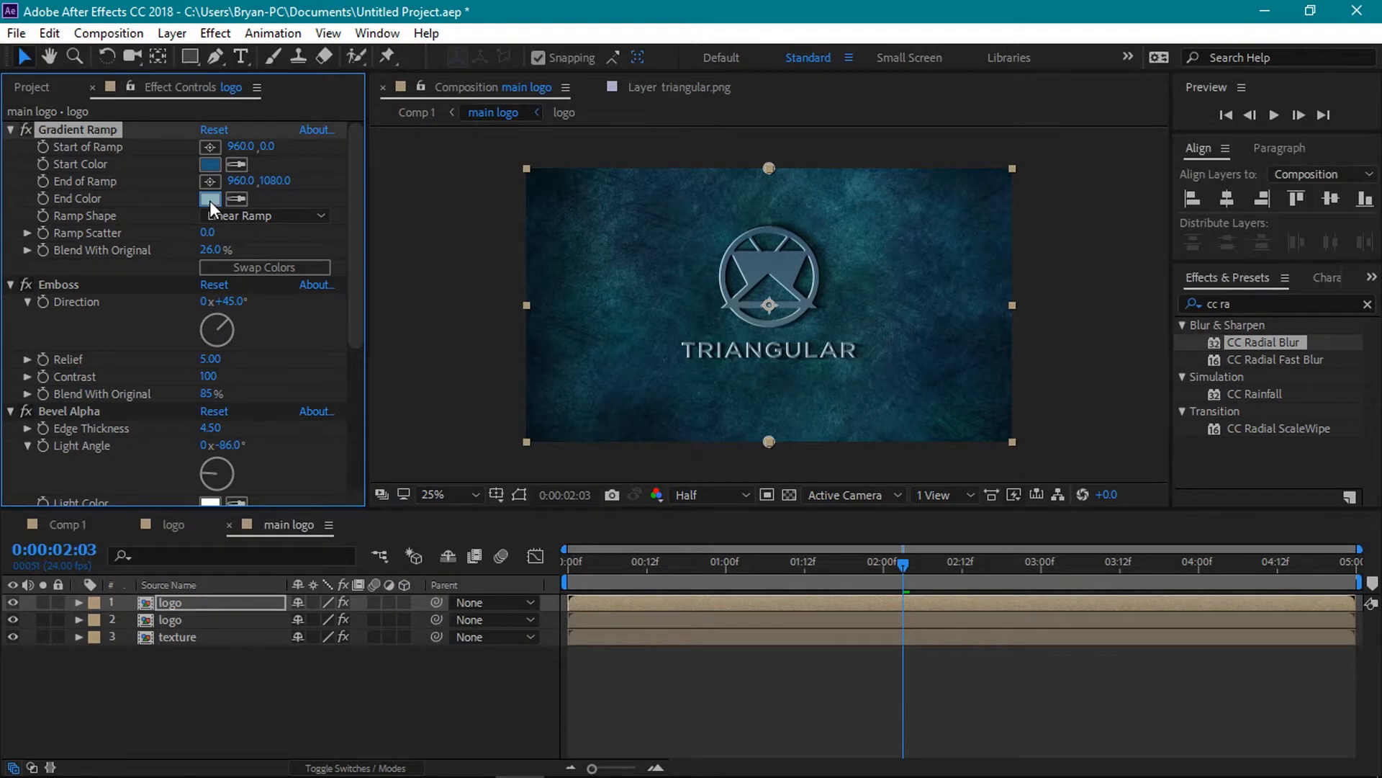
Give the Gradient Ramp a brighter light-blue end color, a ramp scatter of 43 and a 5% blend with the original.
left_click(209, 199)
mouse_move(152, 485)
left_mouse_down()
mouse_move(170, 441)
mouse_move(170, 462)
left_mouse_up()
left_click(506, 426)
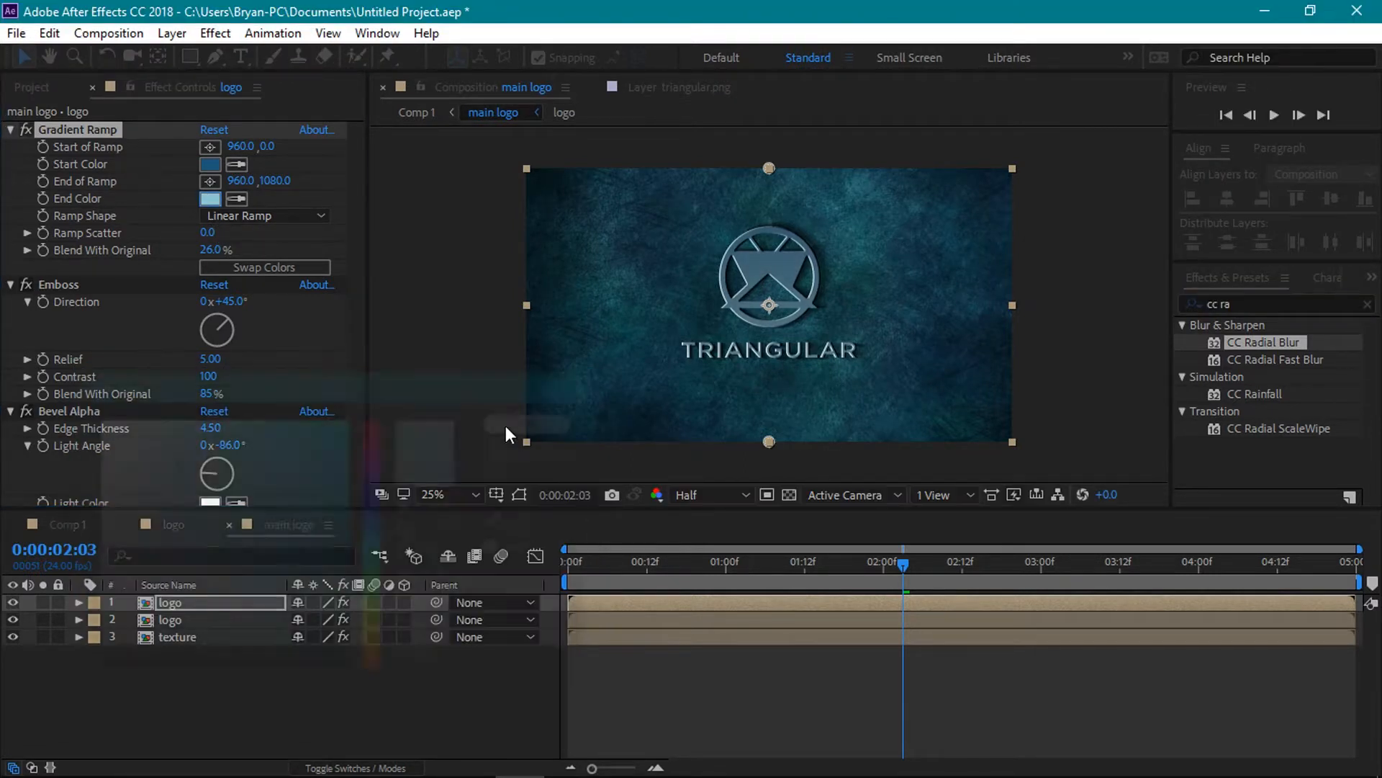
left_click_drag(207, 234, 312, 236)
mouse_move(208, 250)
left_mouse_down()
mouse_move(250, 253)
mouse_move(191, 257)
left_mouse_up()
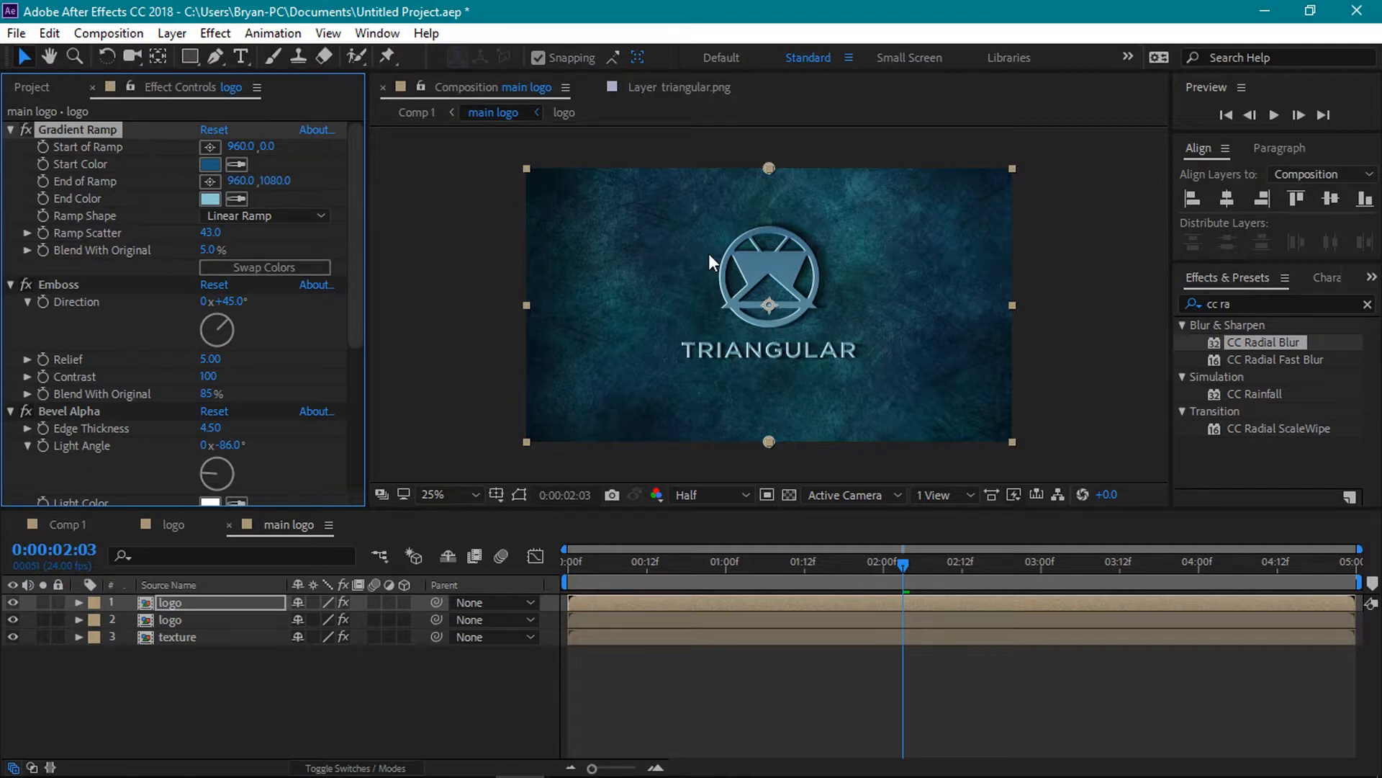
Apply Easy Ease to the CC Light Sweep and CC Radial Blur Center keyframes of both logo layers.
left_click(239, 602)
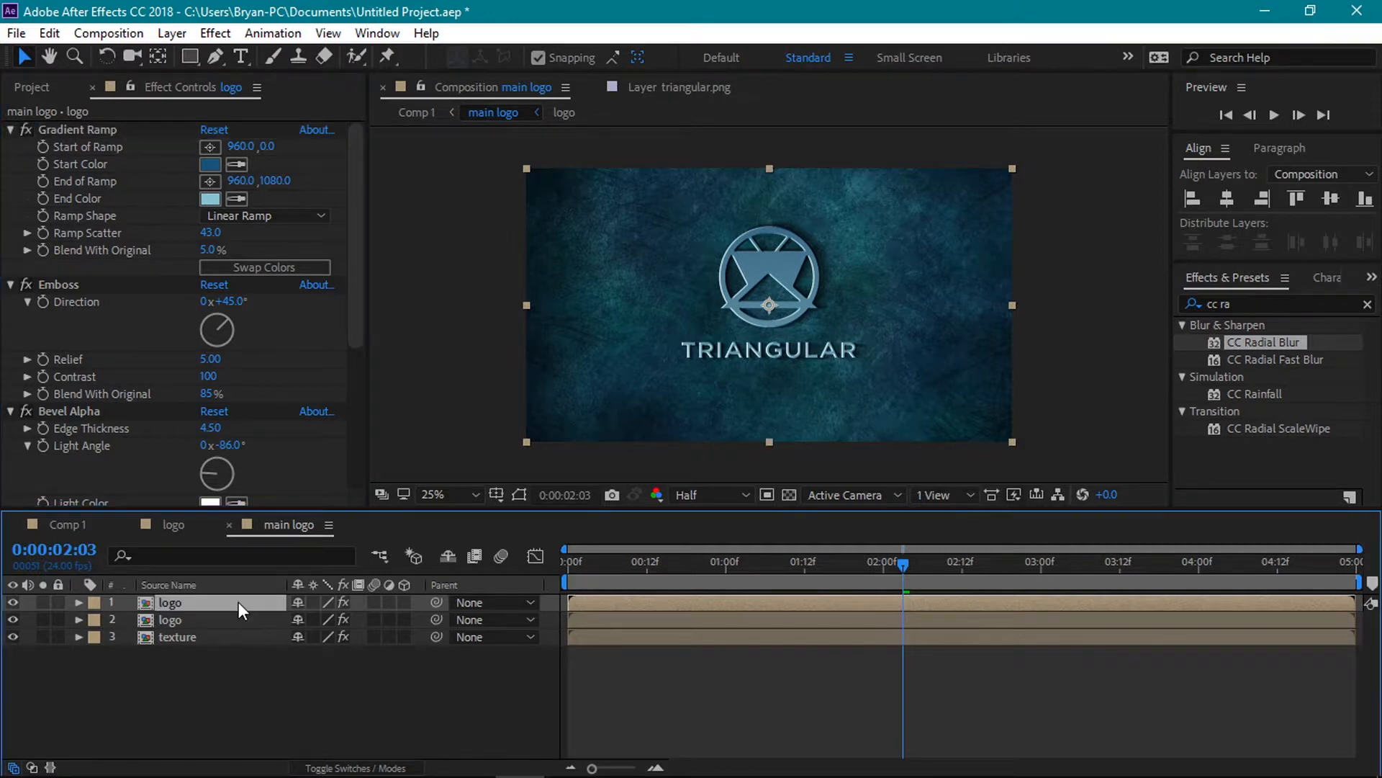
left_click(239, 619, "shift")
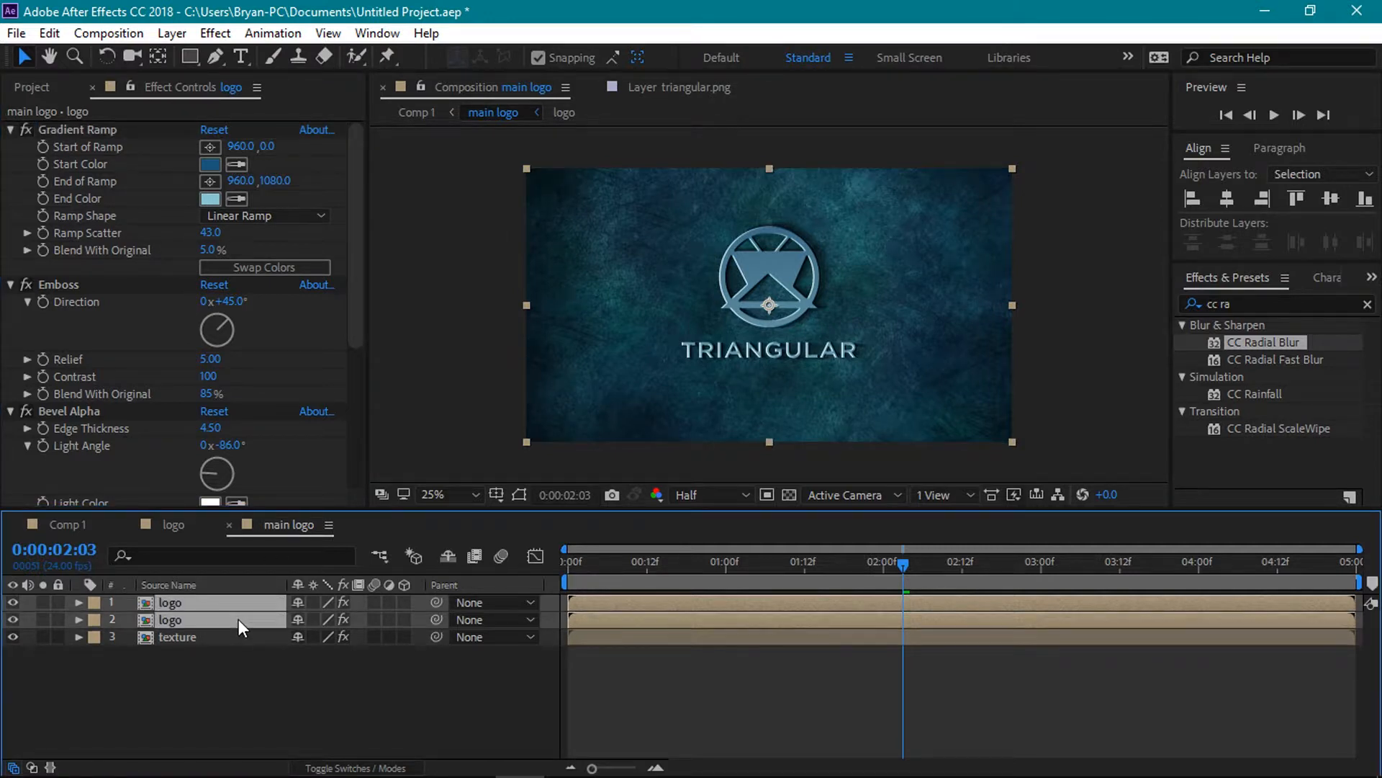
key("u")
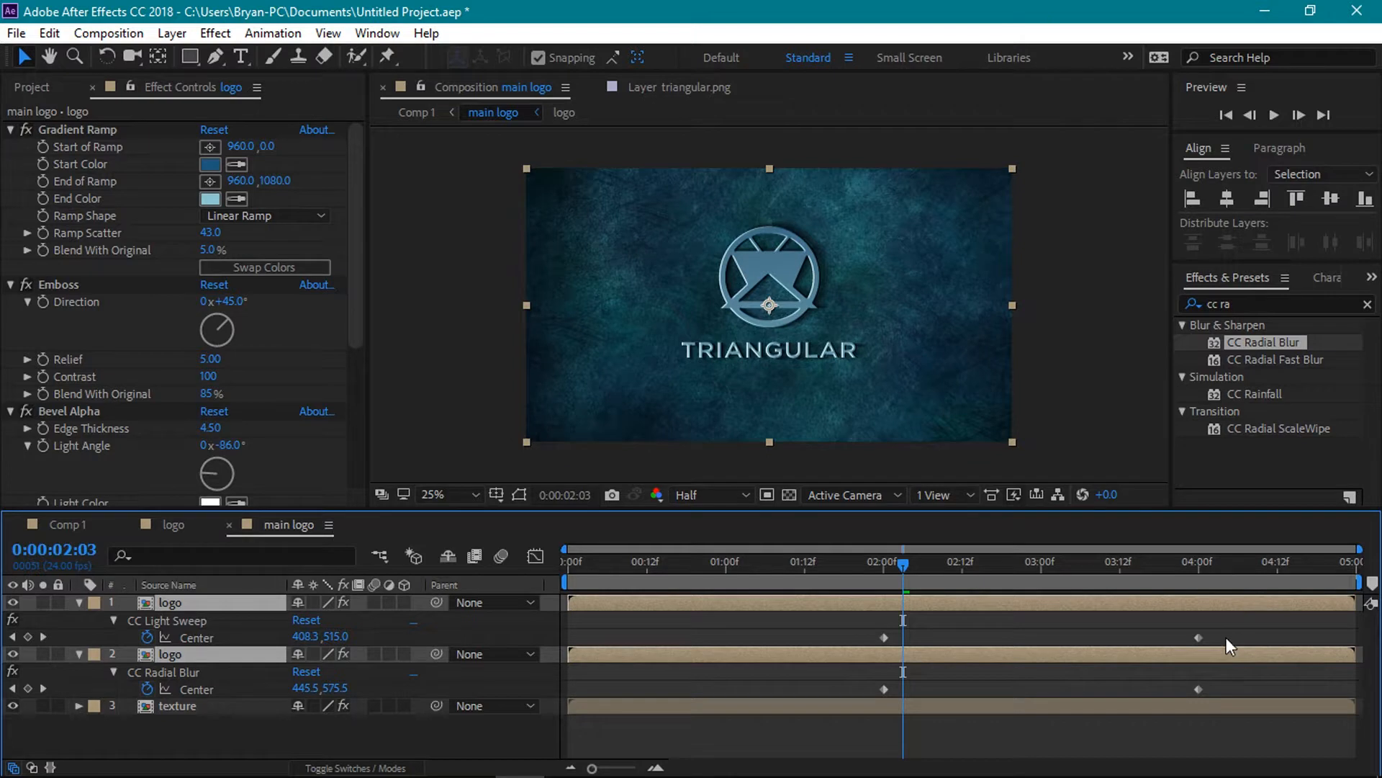
left_click_drag(1235, 633, 870, 702)
right_click(883, 693)
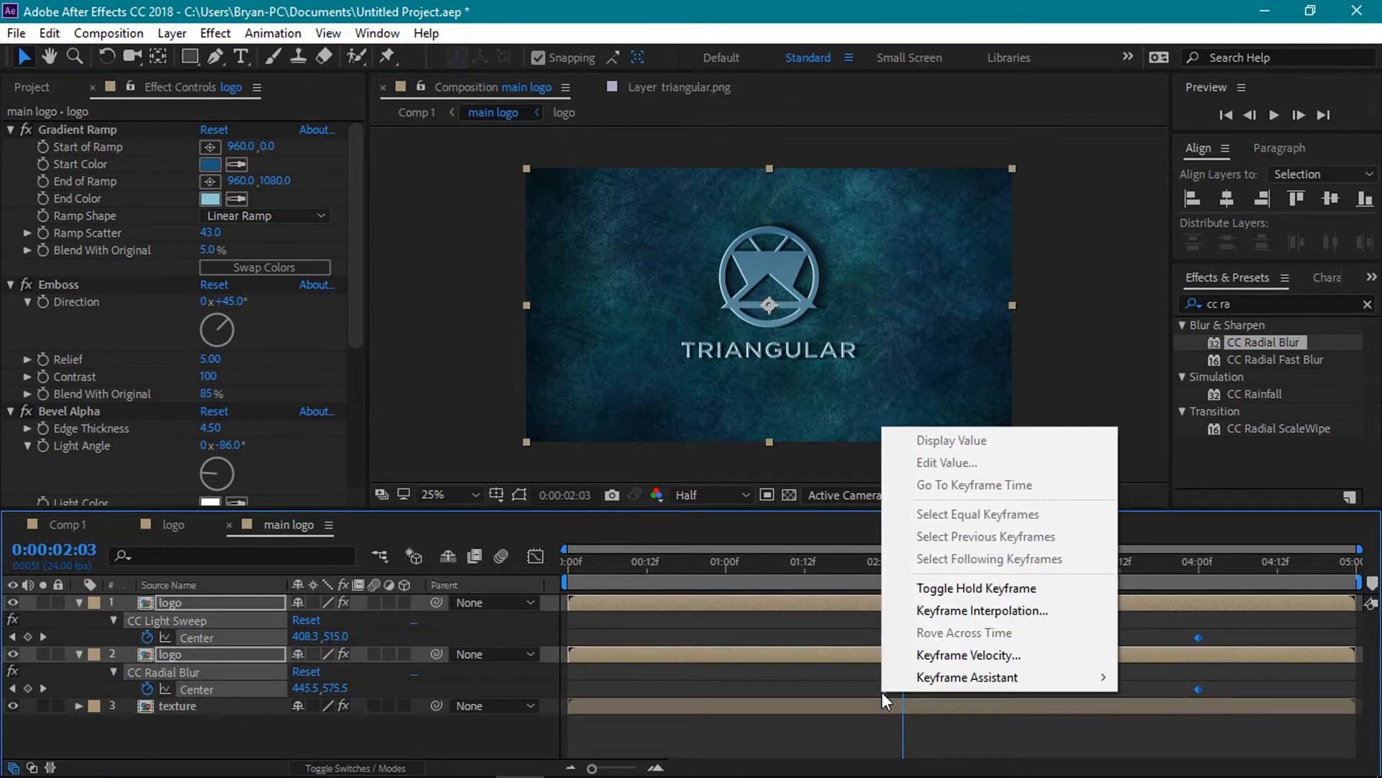
mouse_move(961, 669)
left_click(690, 537)
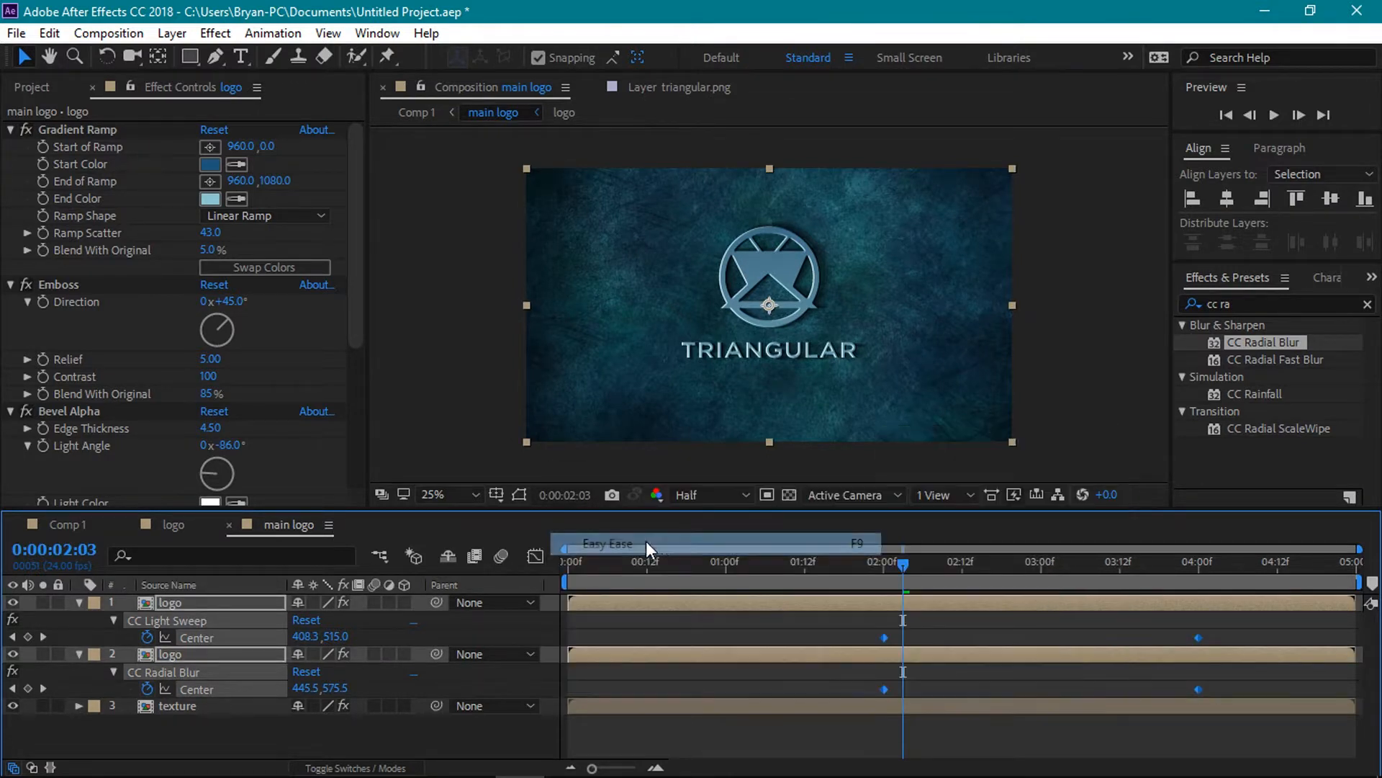
Stretch the incoming ease of both 4-second Center keyframes back to just past 3 seconds in the speed graph, and collapse the layers.
left_click(535, 556)
left_click_drag(1263, 688, 1058, 713)
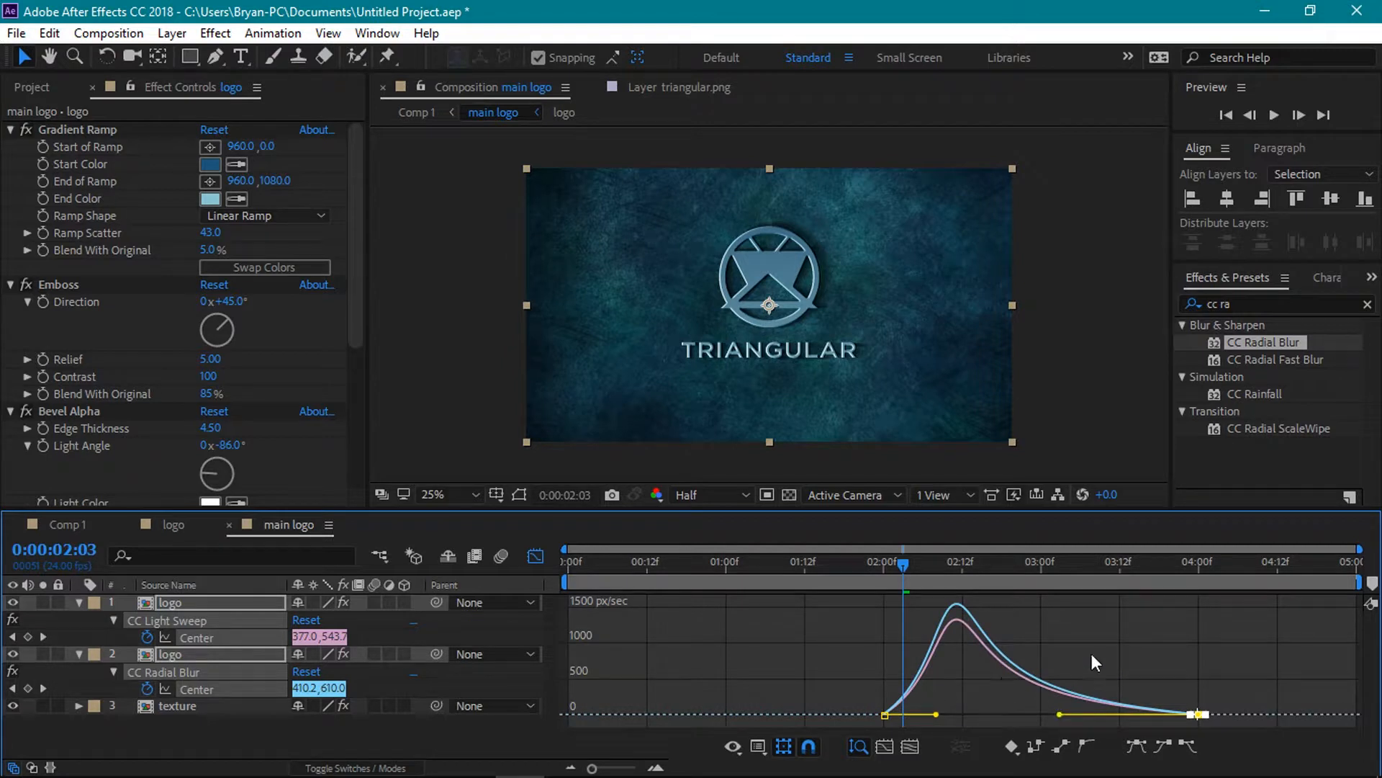
left_click(544, 559)
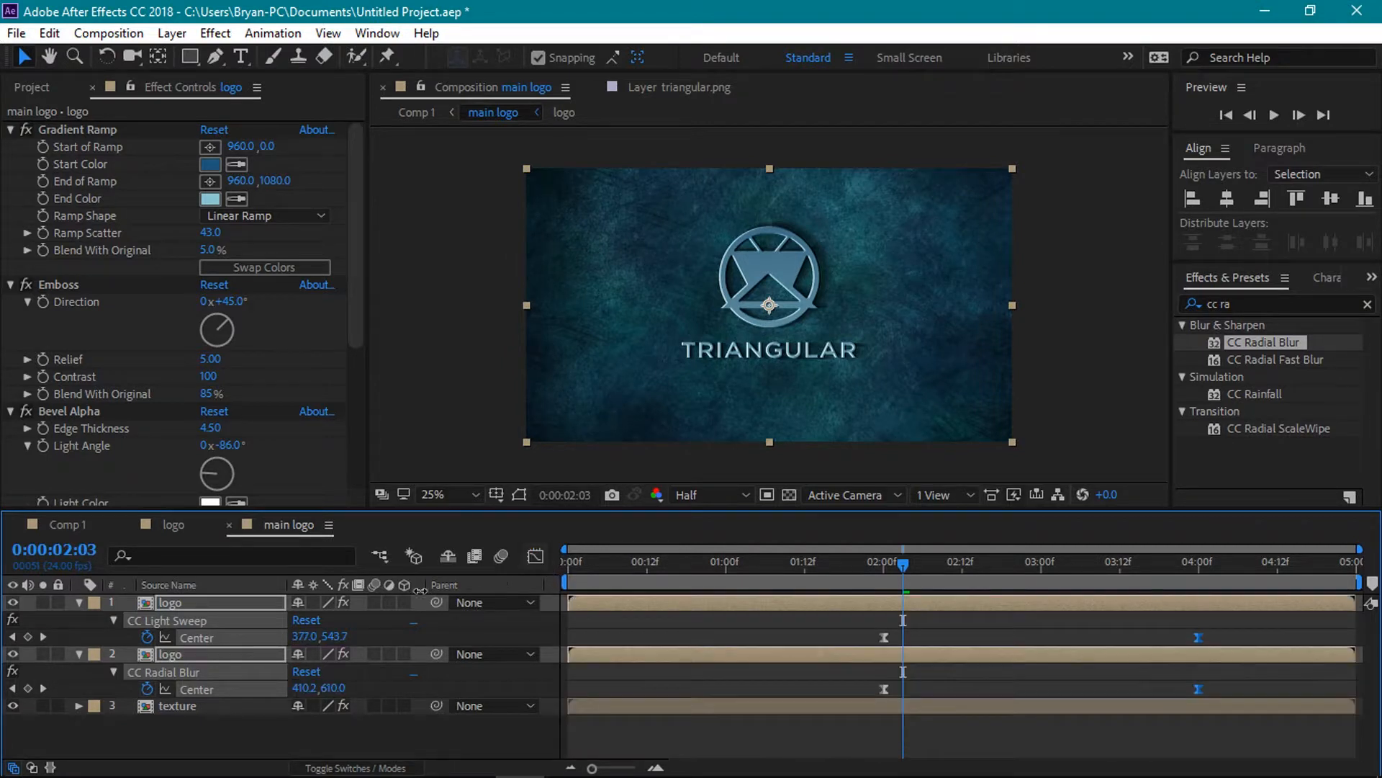
left_click(79, 603)
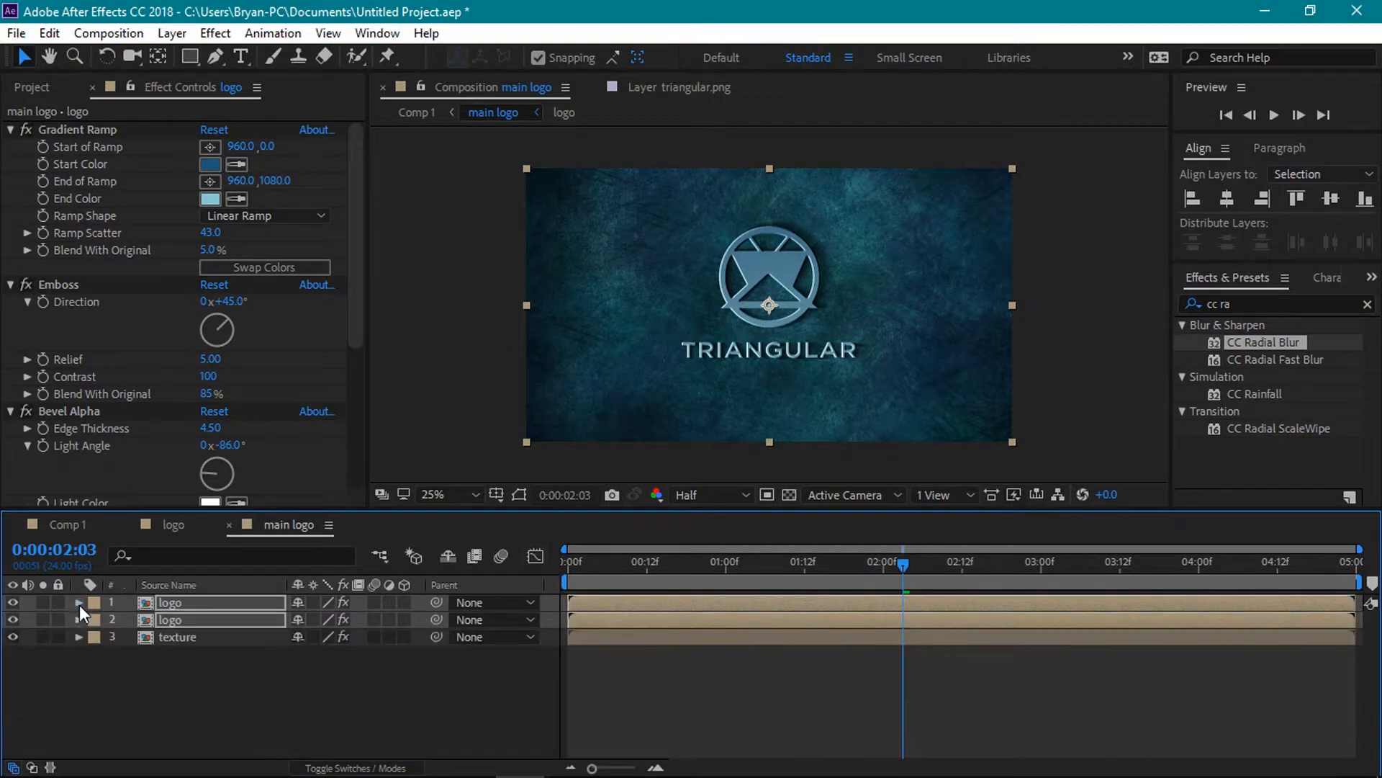
left_click(149, 671)
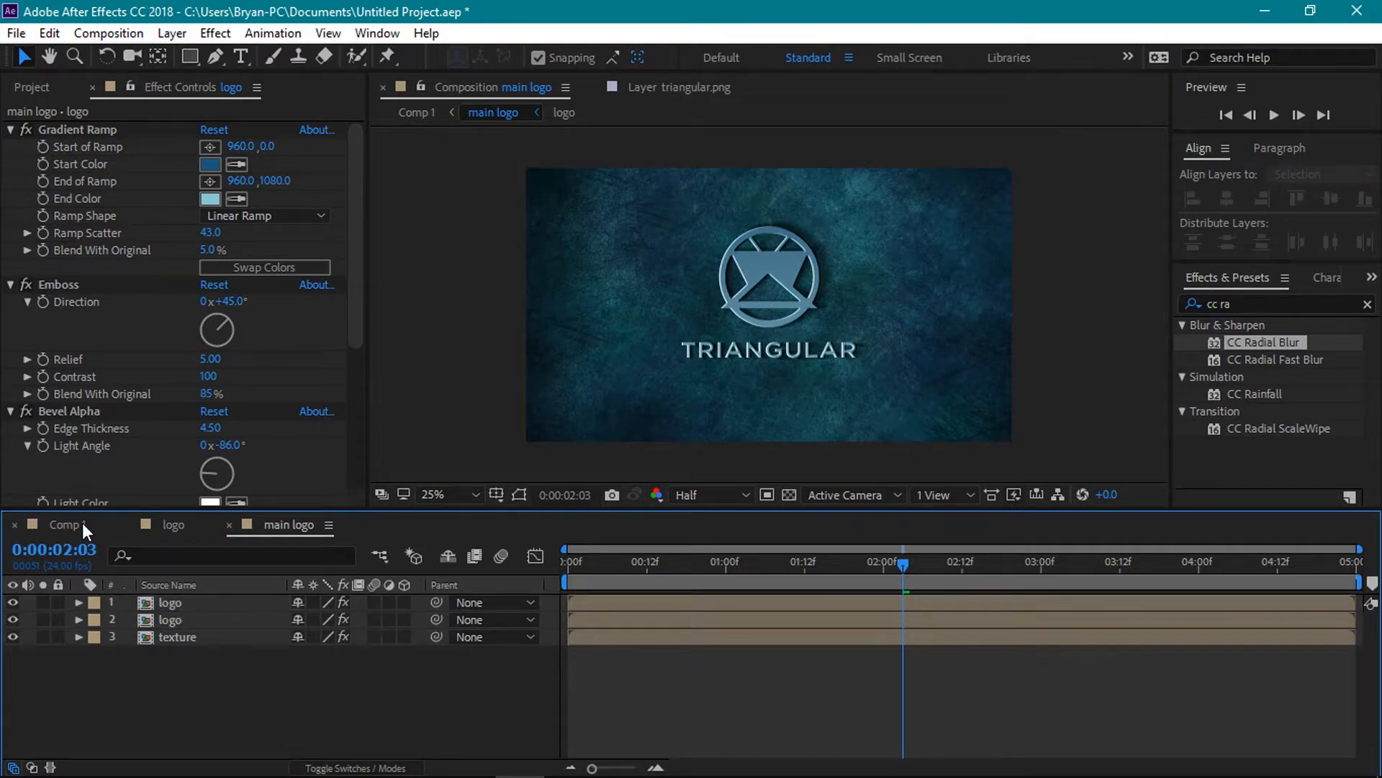
Add an adjustment layer above the main logo layer in Comp 1 and name it "controller".
left_click(82, 523)
left_click(159, 671)
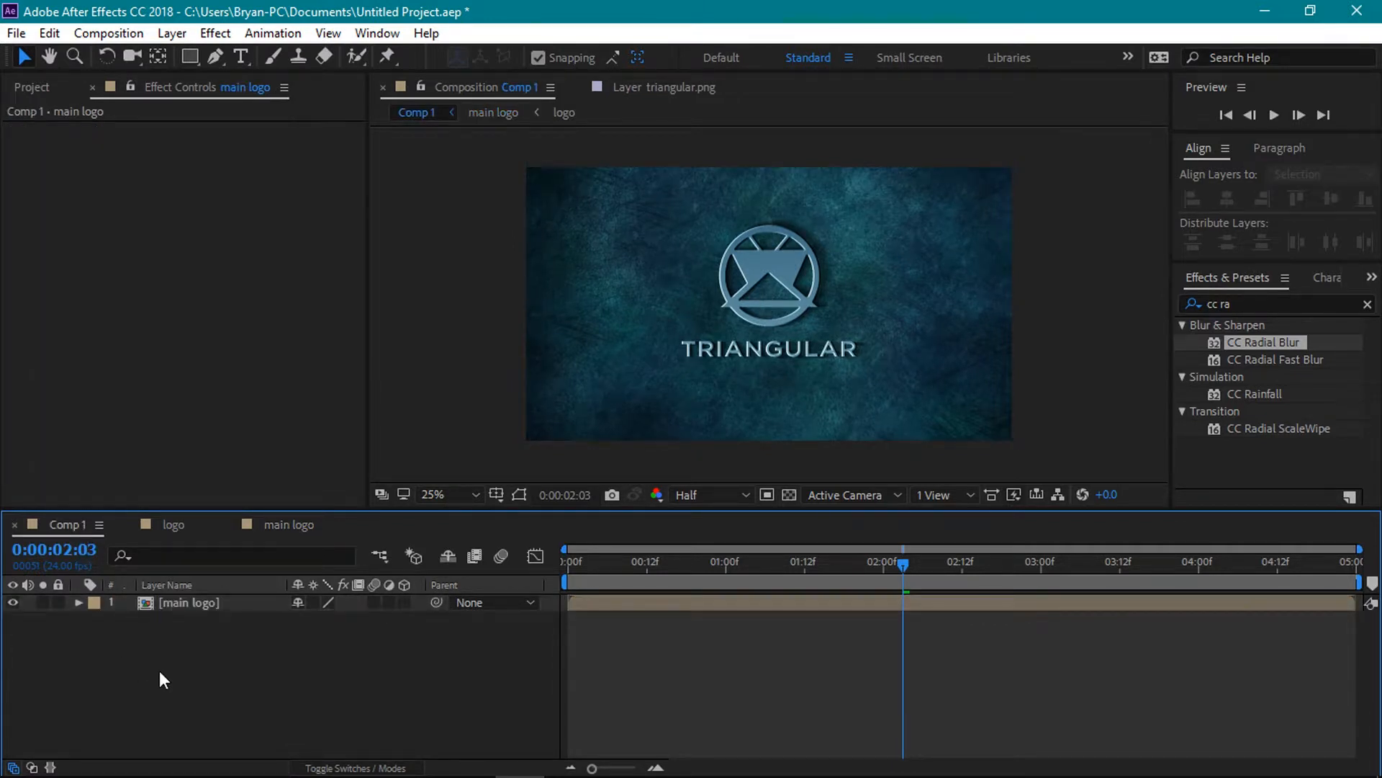
right_click(160, 673)
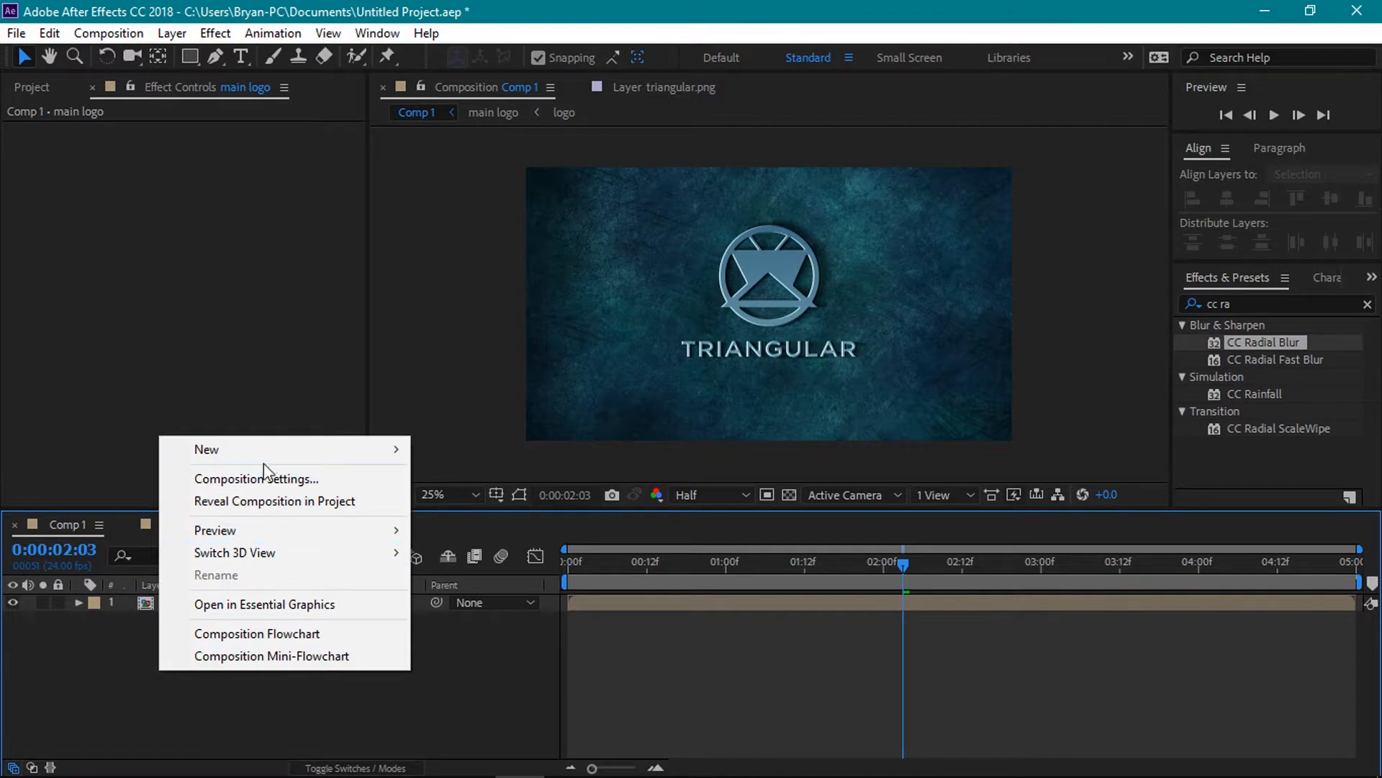
mouse_move(269, 442)
left_click(458, 612)
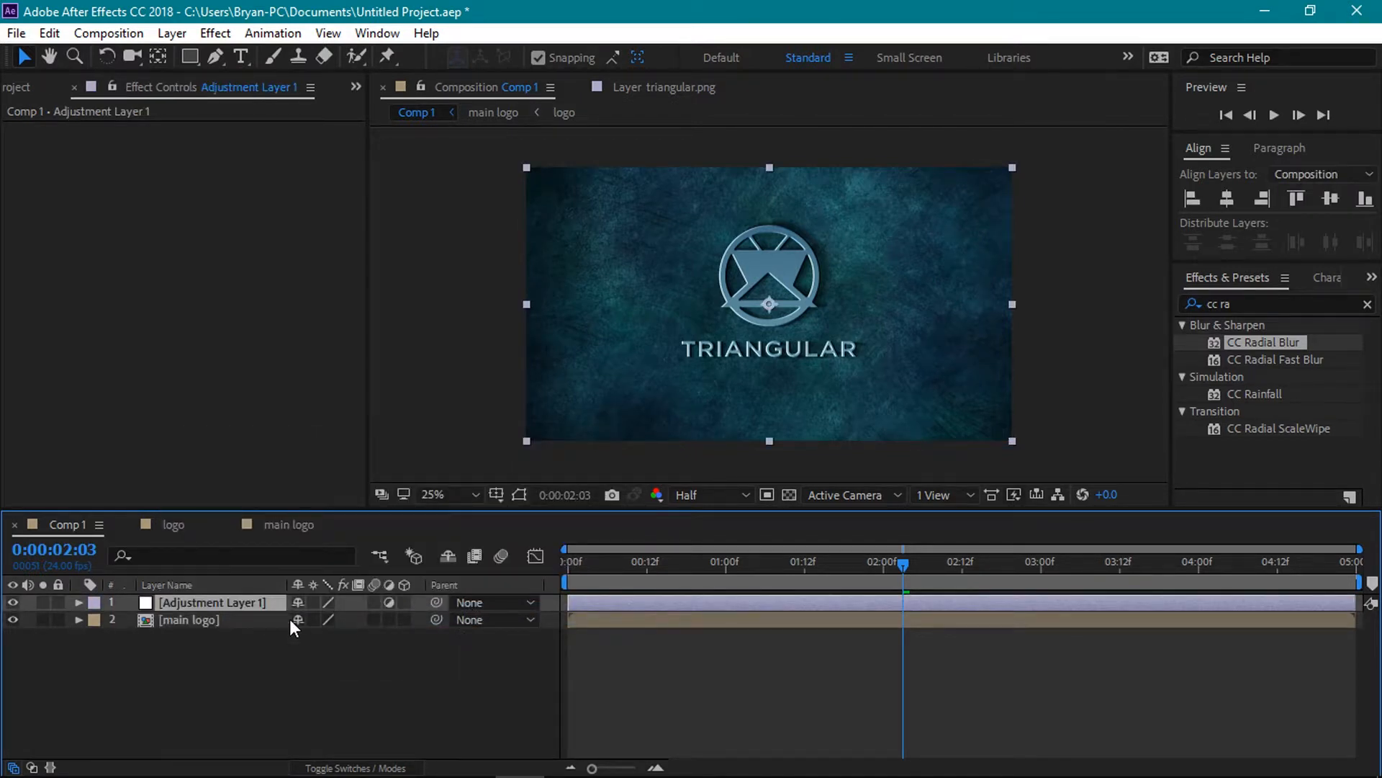
key("Return")
type("controller")
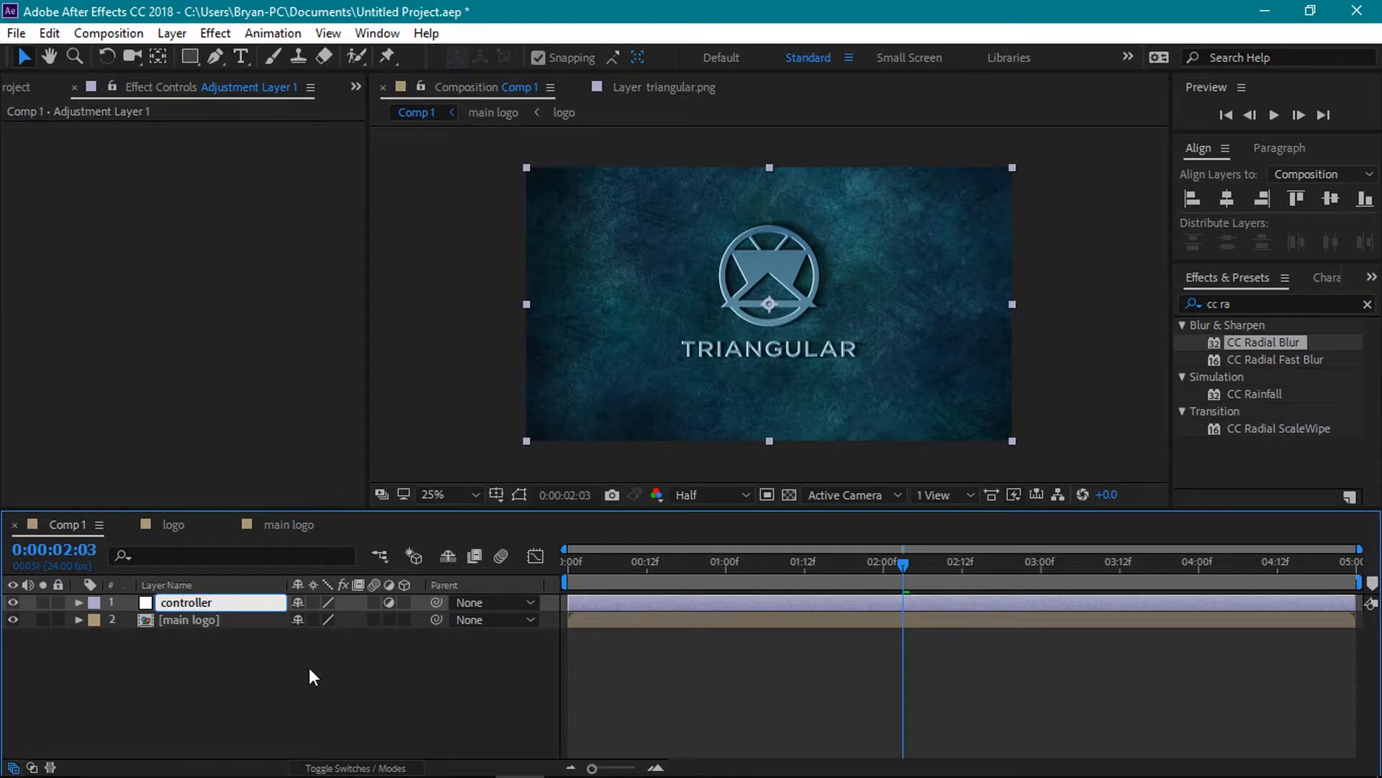
key("Return")
Find the Slider Control effect and apply it twice to the controller layer.
left_click(1309, 305)
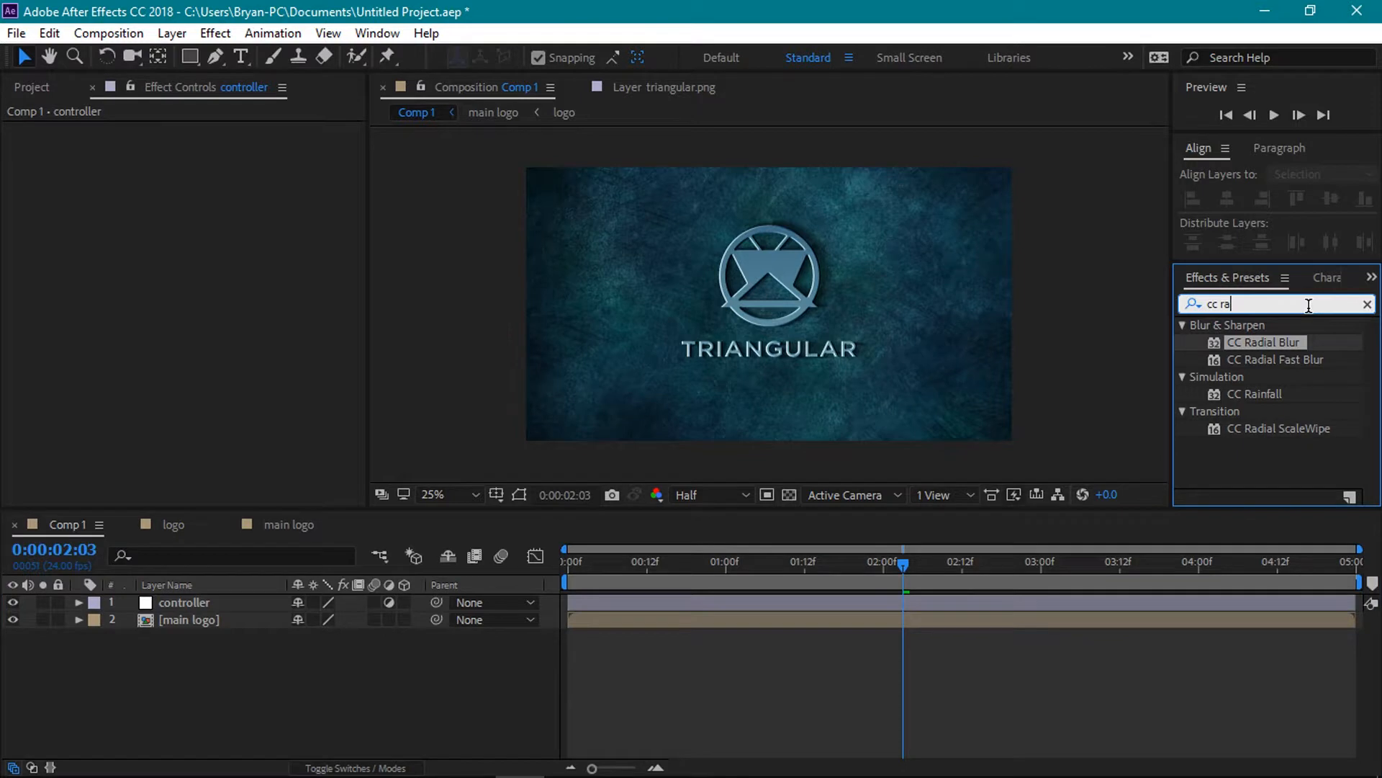
key("BackSpace")
key("BackSpace")
key("BackSpace")
key("BackSpace")
key("BackSpace")
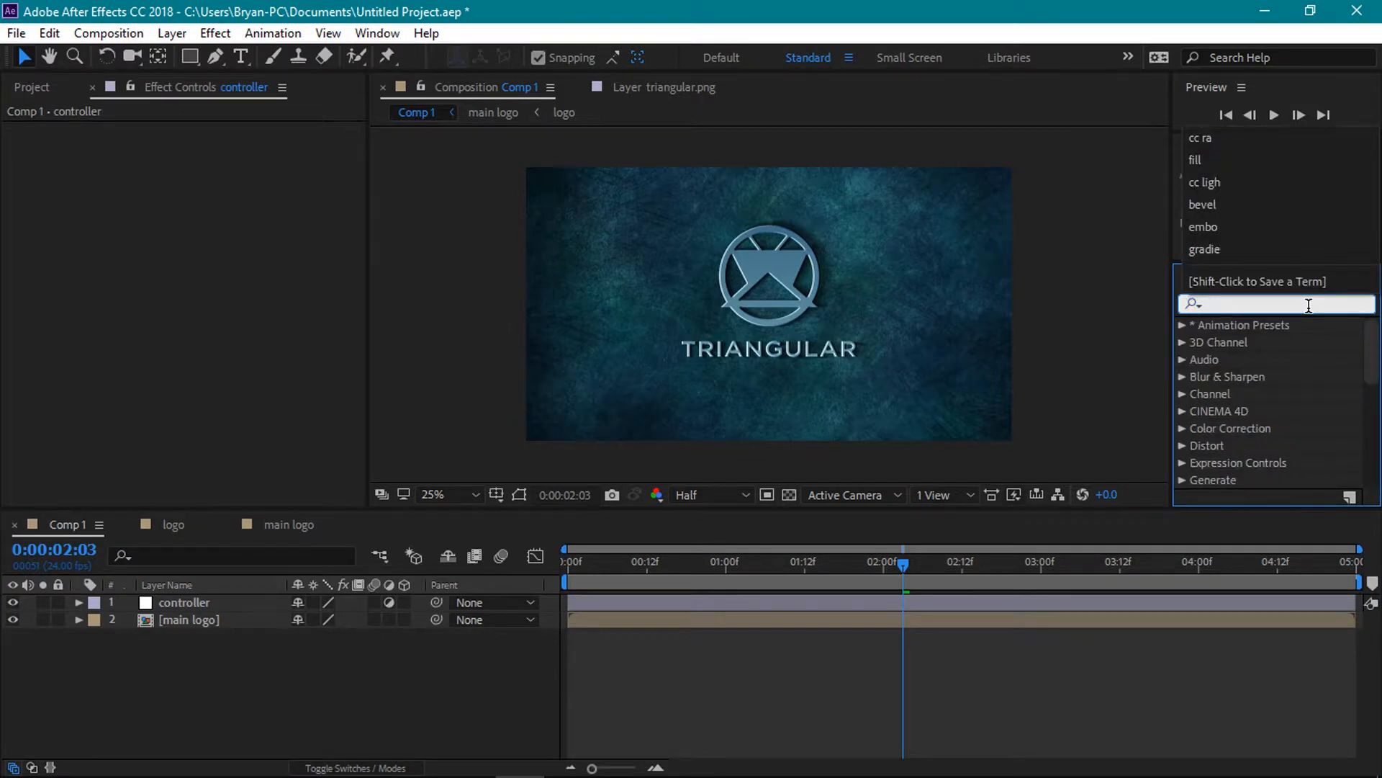
type("slider")
left_click_drag(1277, 341, 317, 334)
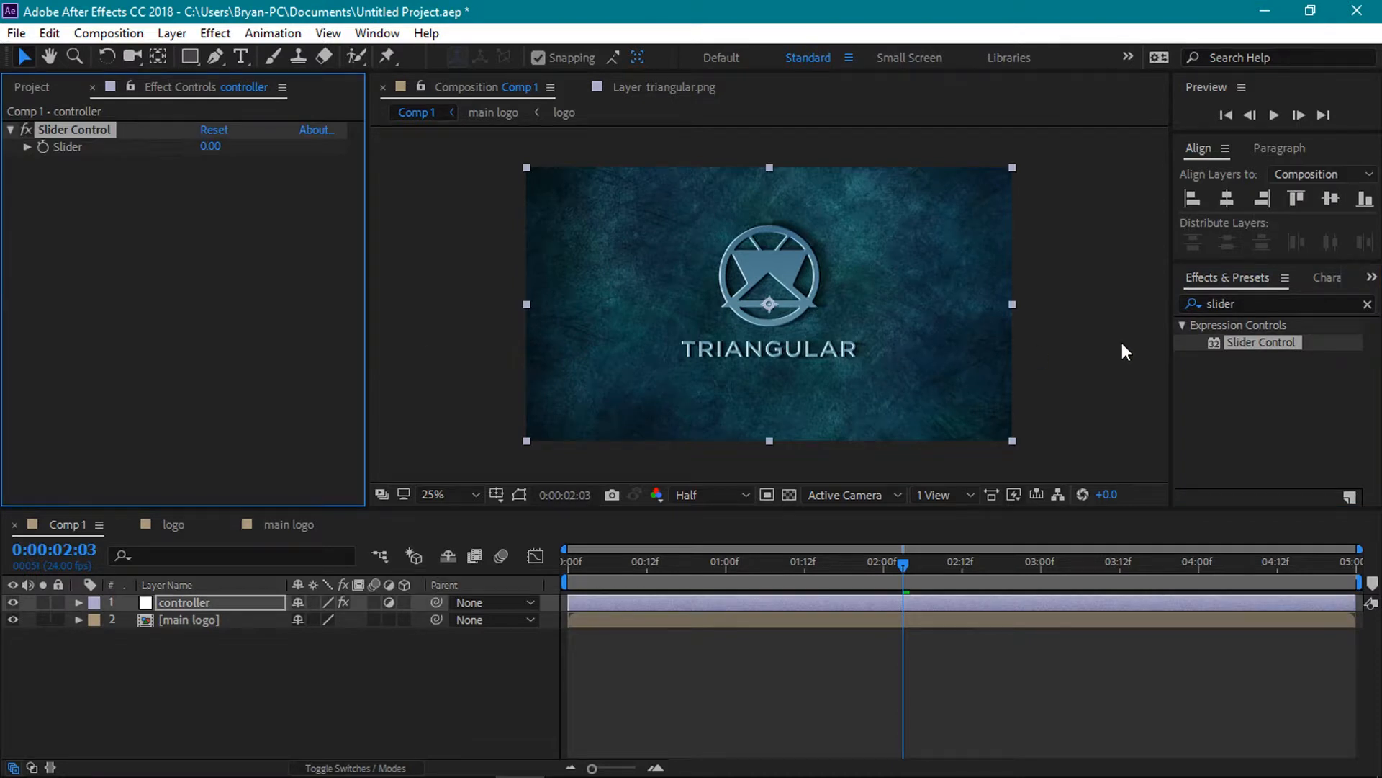
left_click_drag(1282, 339, 29, 339)
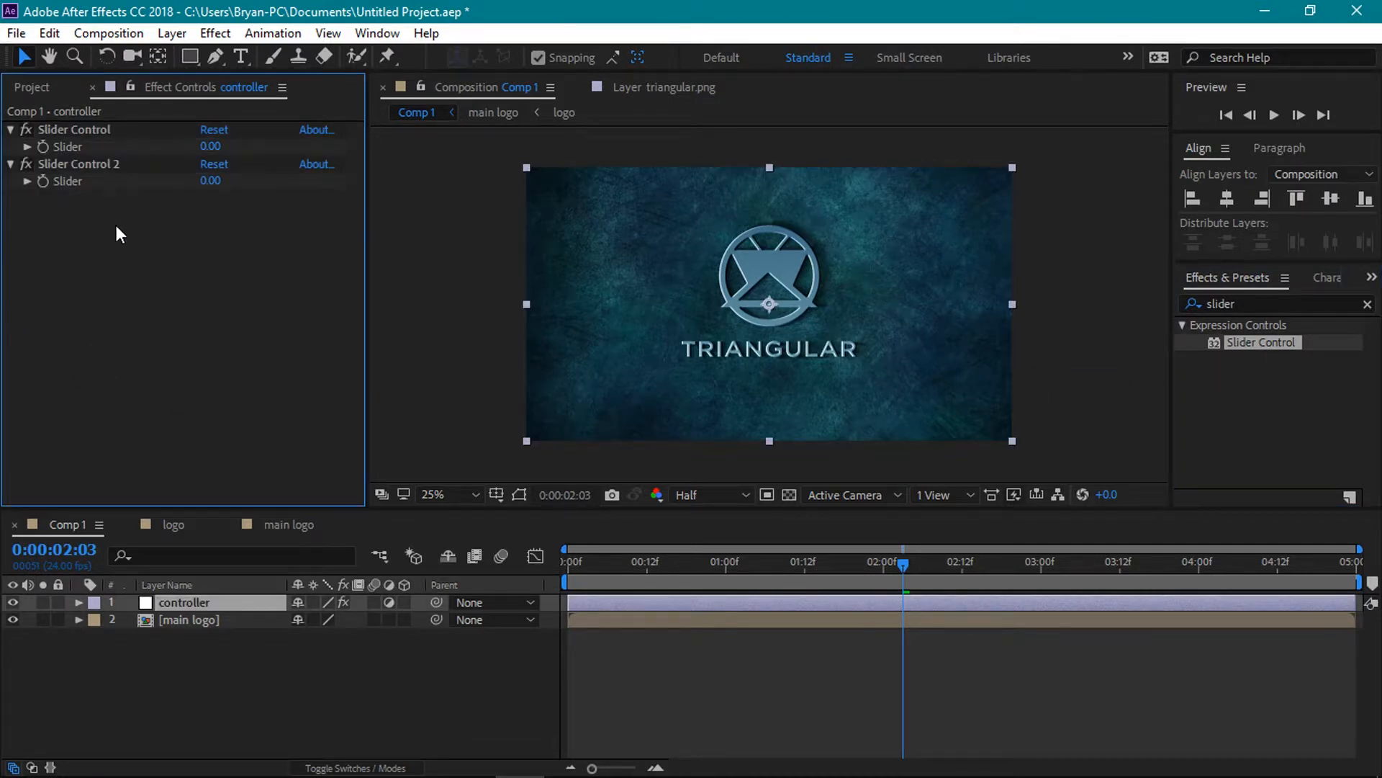
Rename the controller layer's two Slider Controls "position" and "rotation", in that order.
left_click(102, 136)
key("Return")
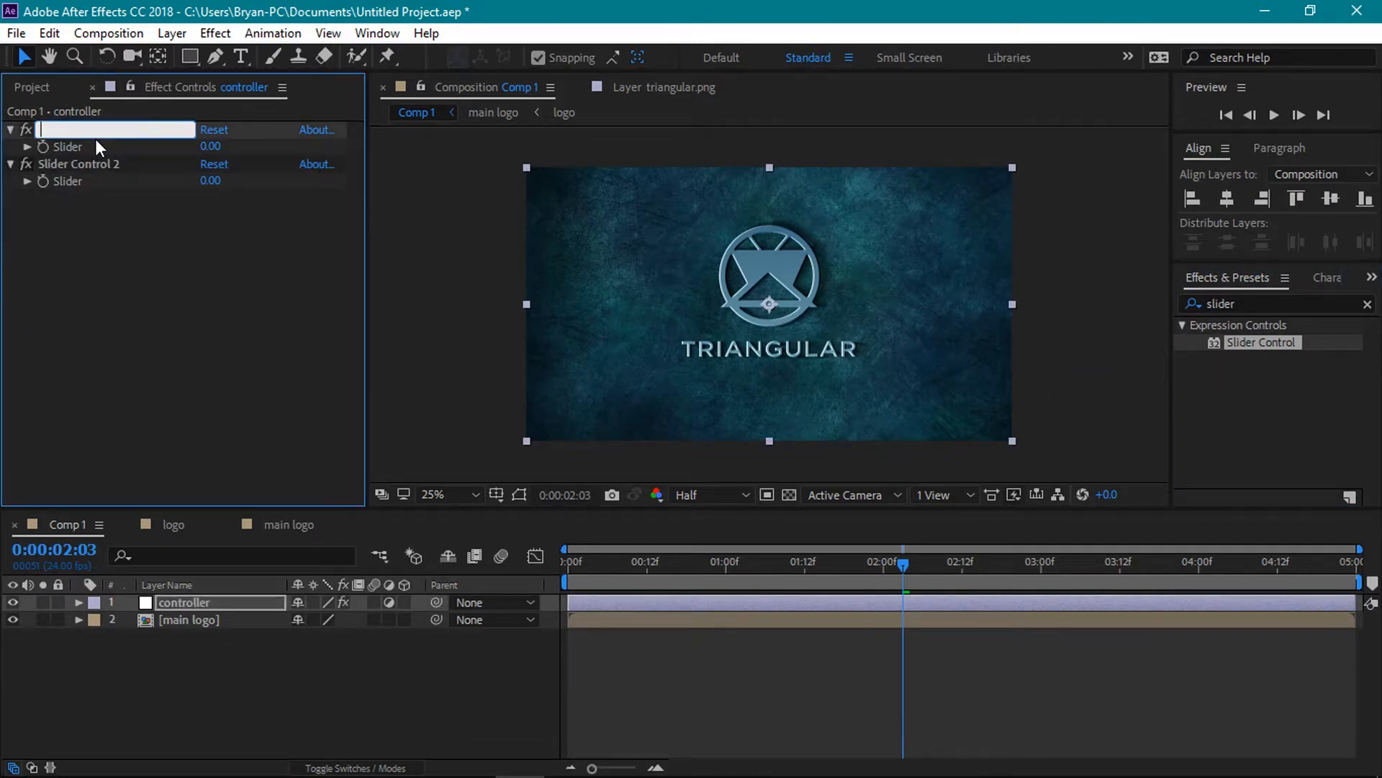
type("position")
key("Return")
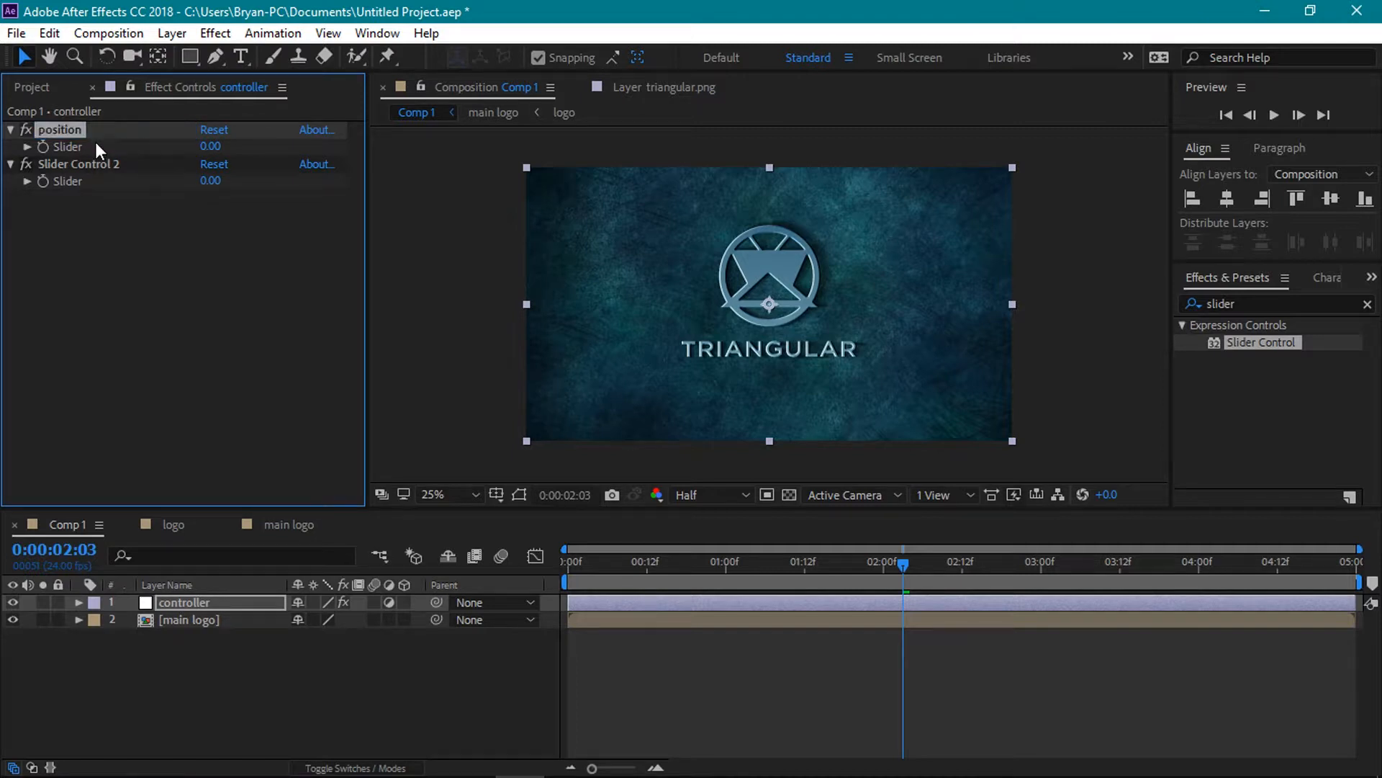
left_click(115, 166)
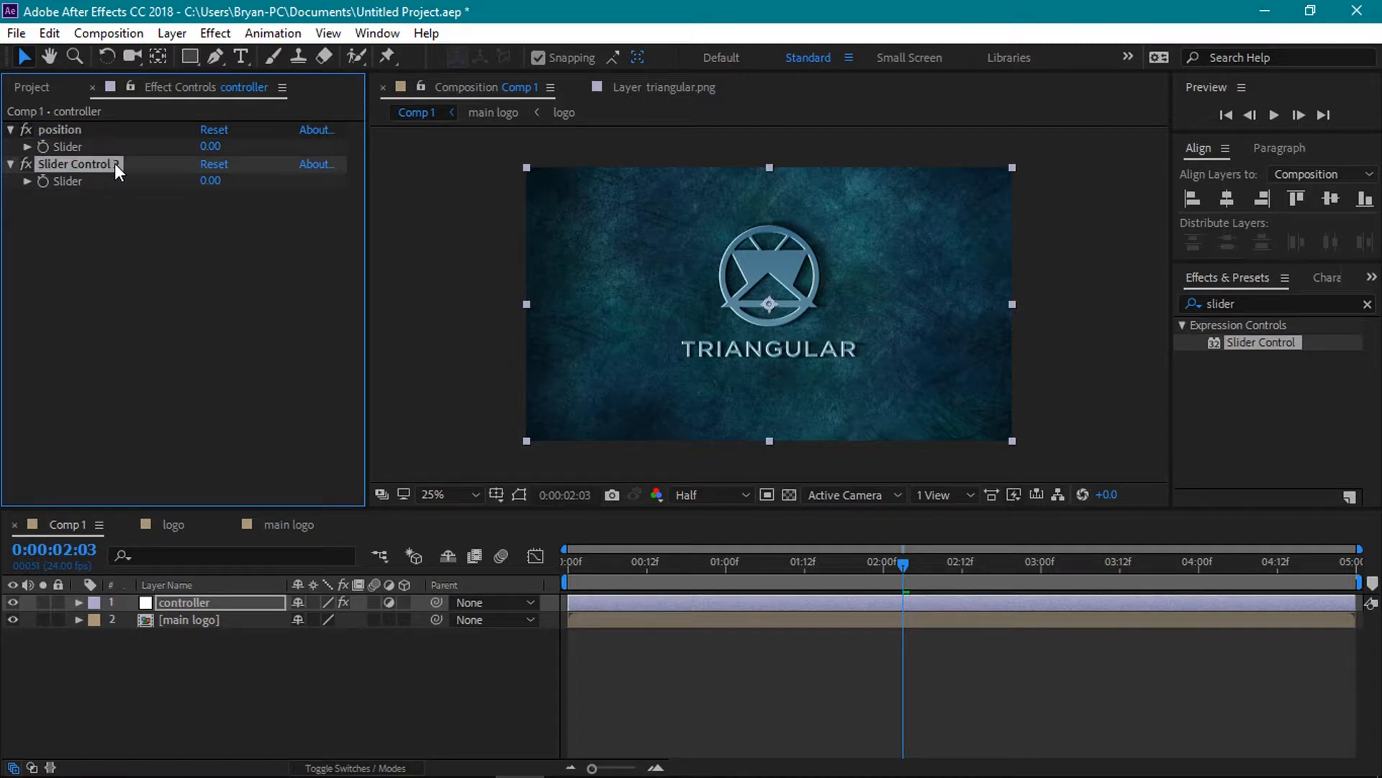
key("Return")
key("BackSpace")
type("rotation")
left_click(151, 268)
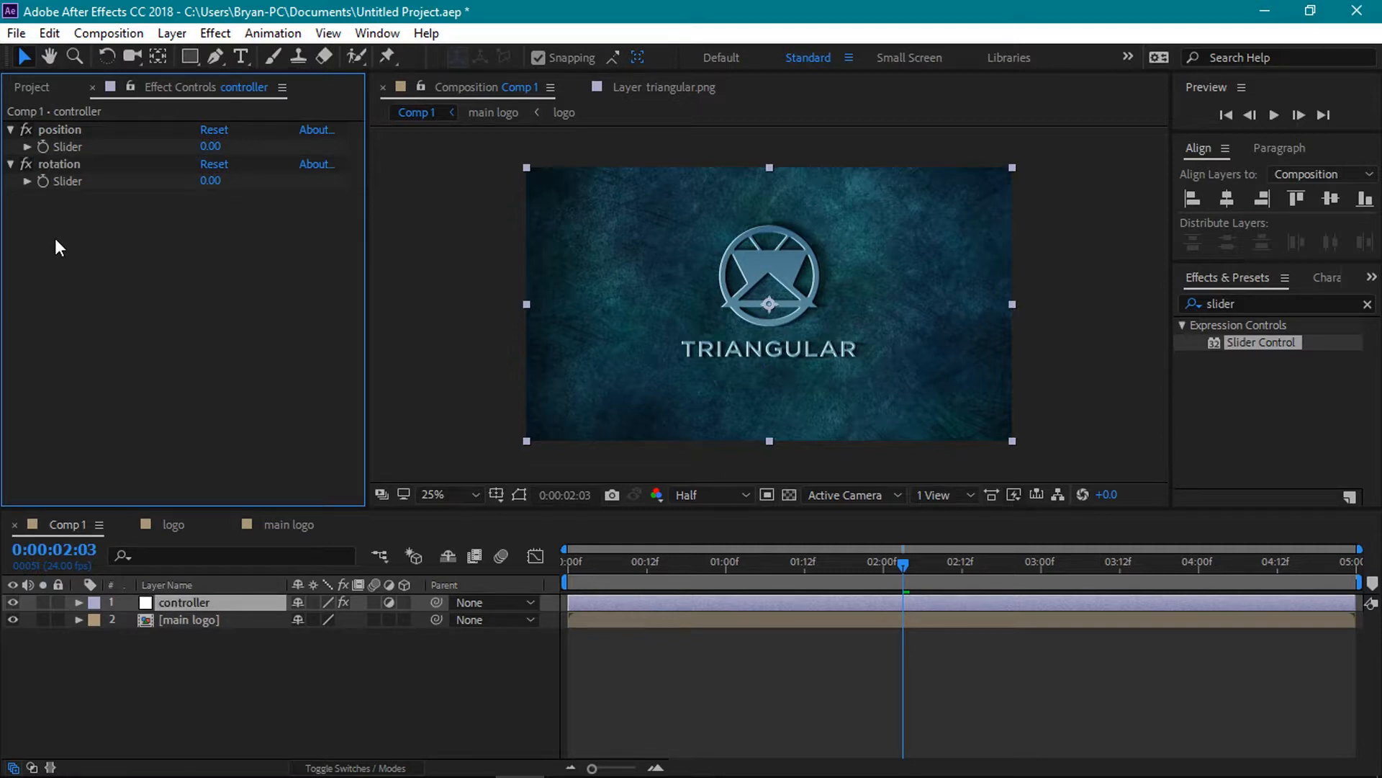
Make the main logo and controller layers 3D.
left_click(207, 625)
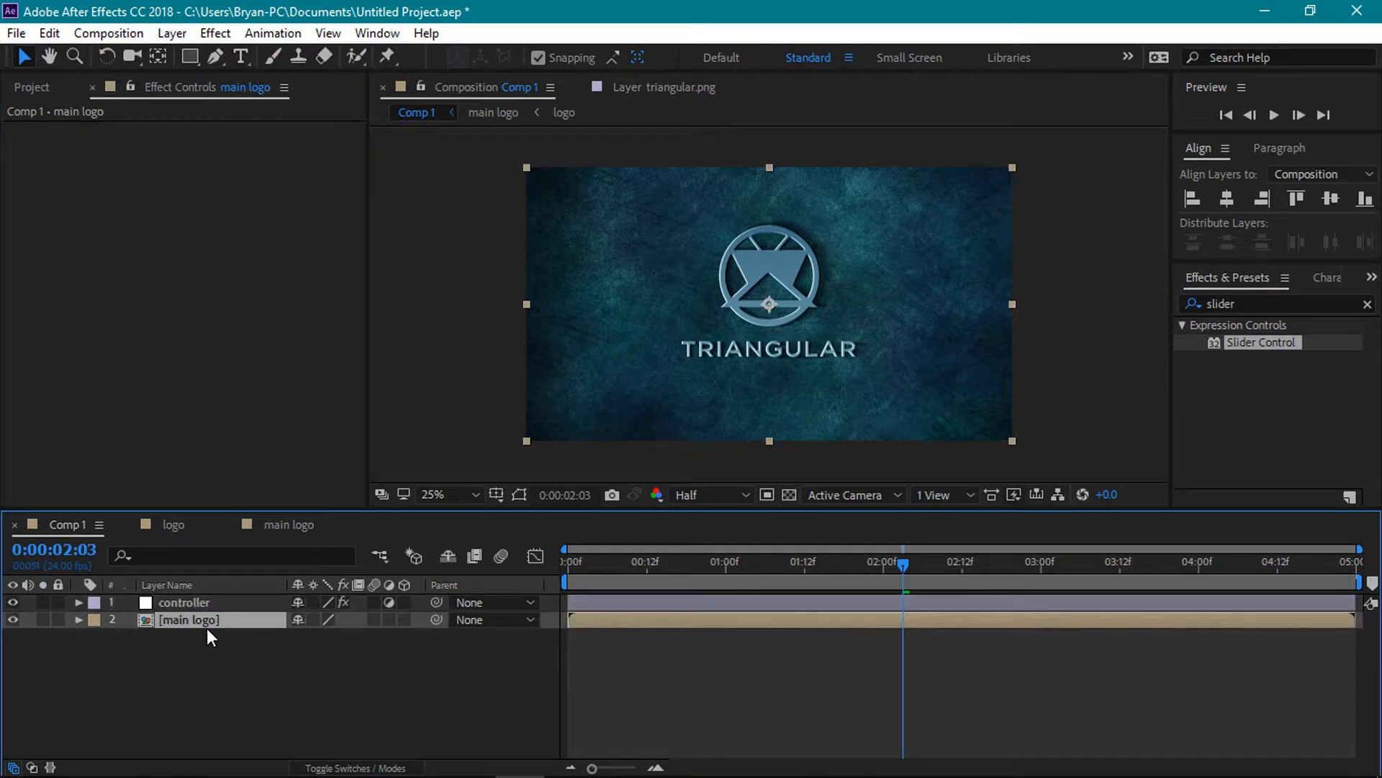
left_click(405, 620)
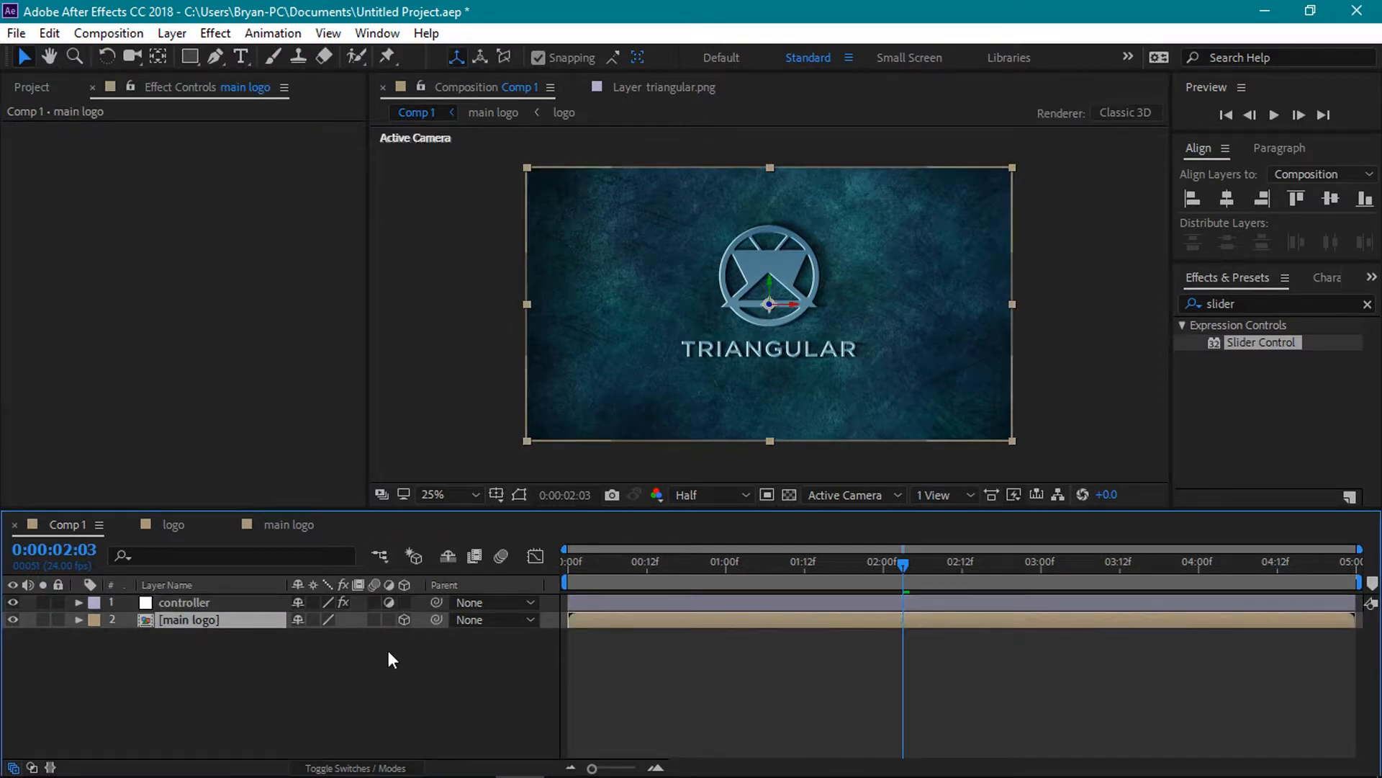
left_click(387, 769)
left_click(387, 768)
left_click(208, 602)
Reveal the main logo's position and rotation properties and the controller's two sliders in an enlarged timeline.
left_click(212, 623)
key("p")
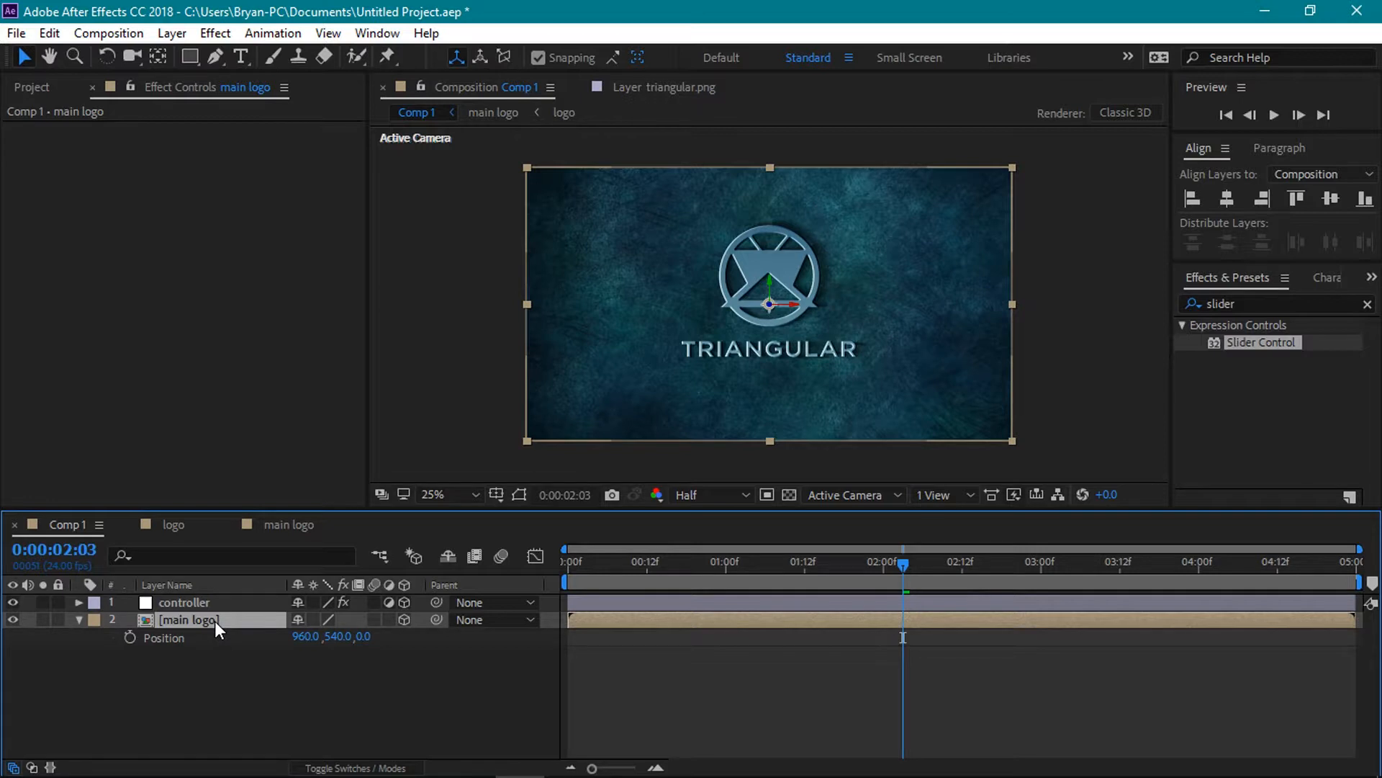
key("shift+r")
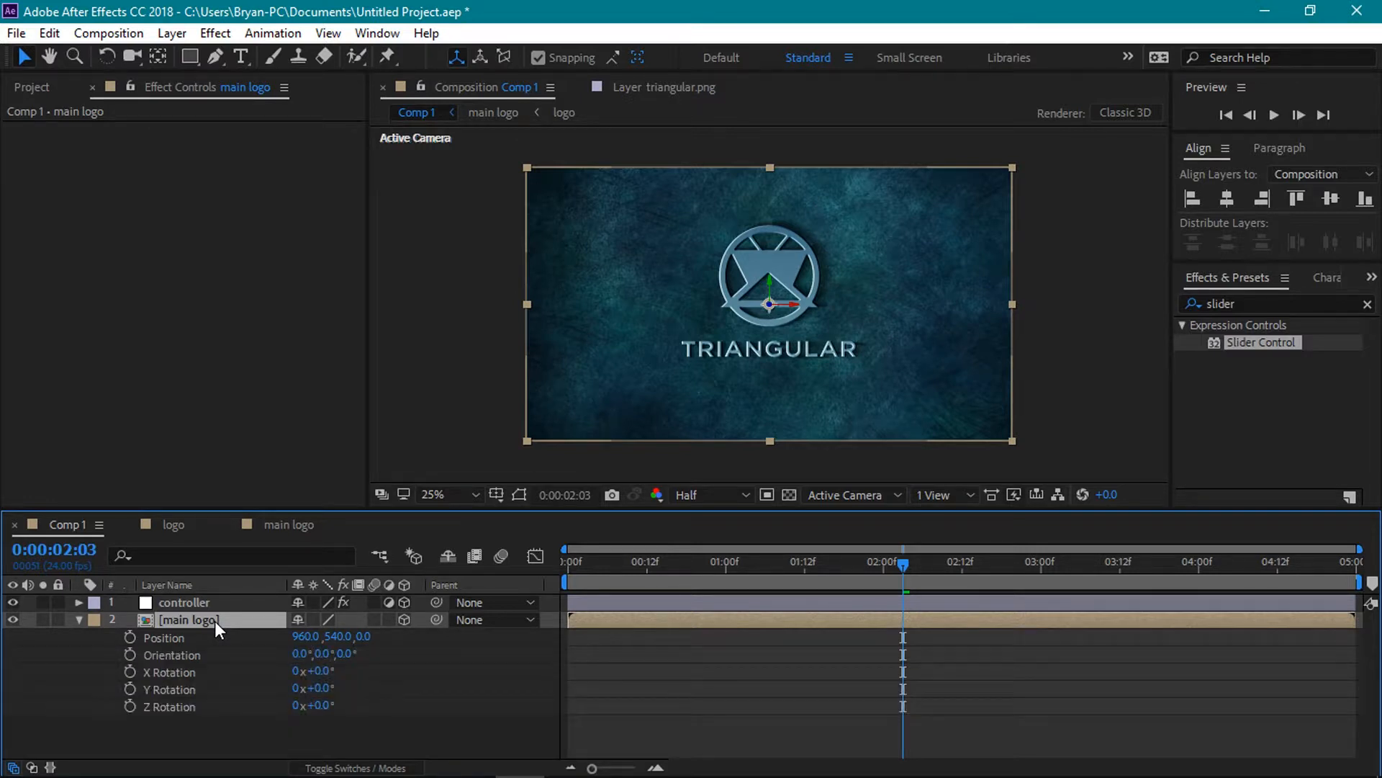
left_click(213, 602)
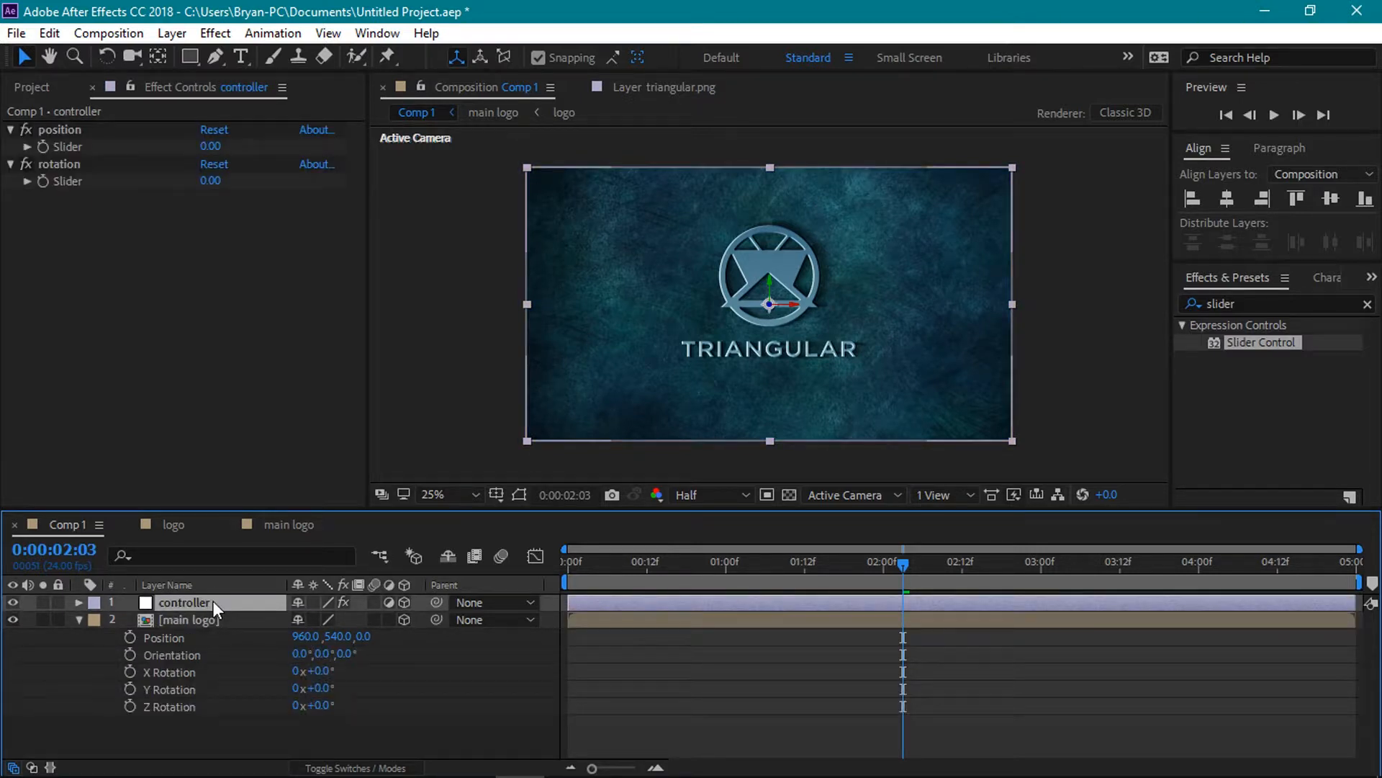
key("e")
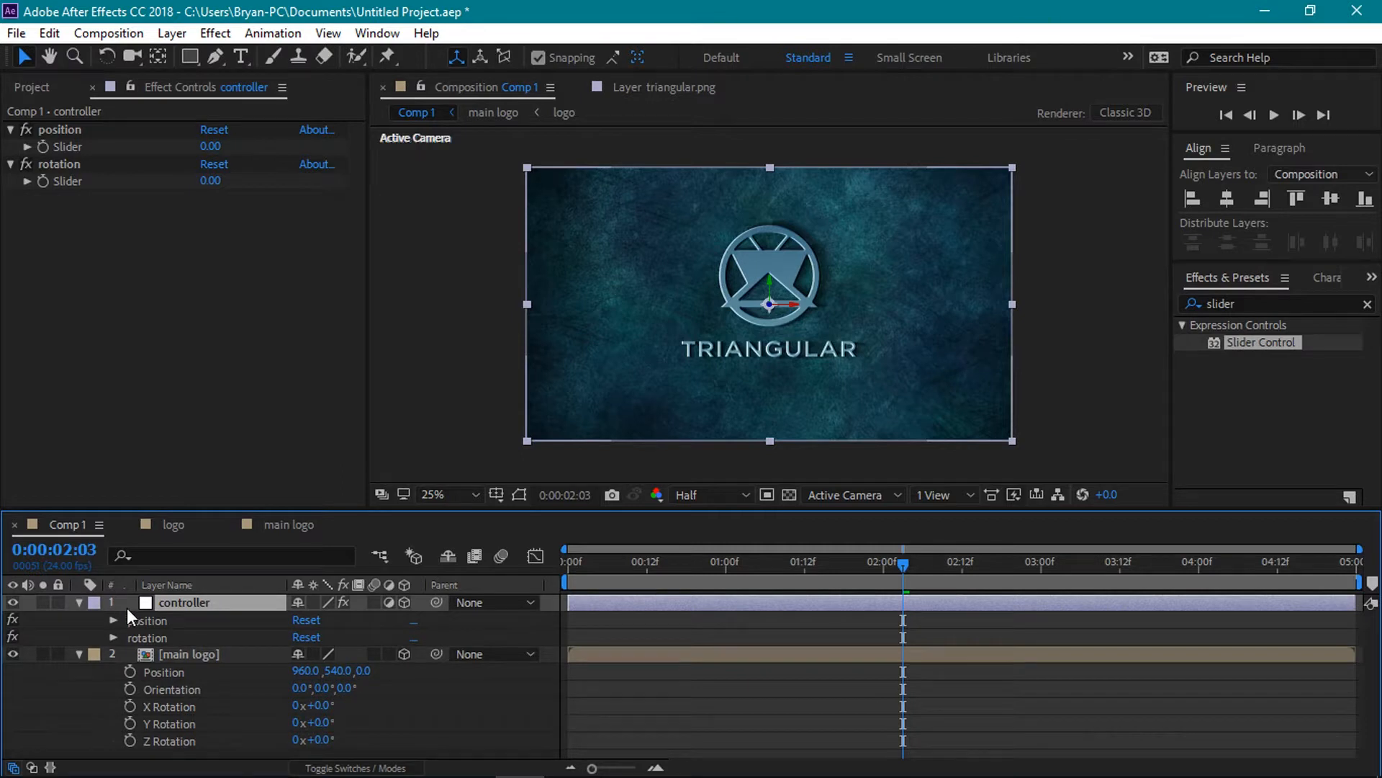
left_click(113, 620)
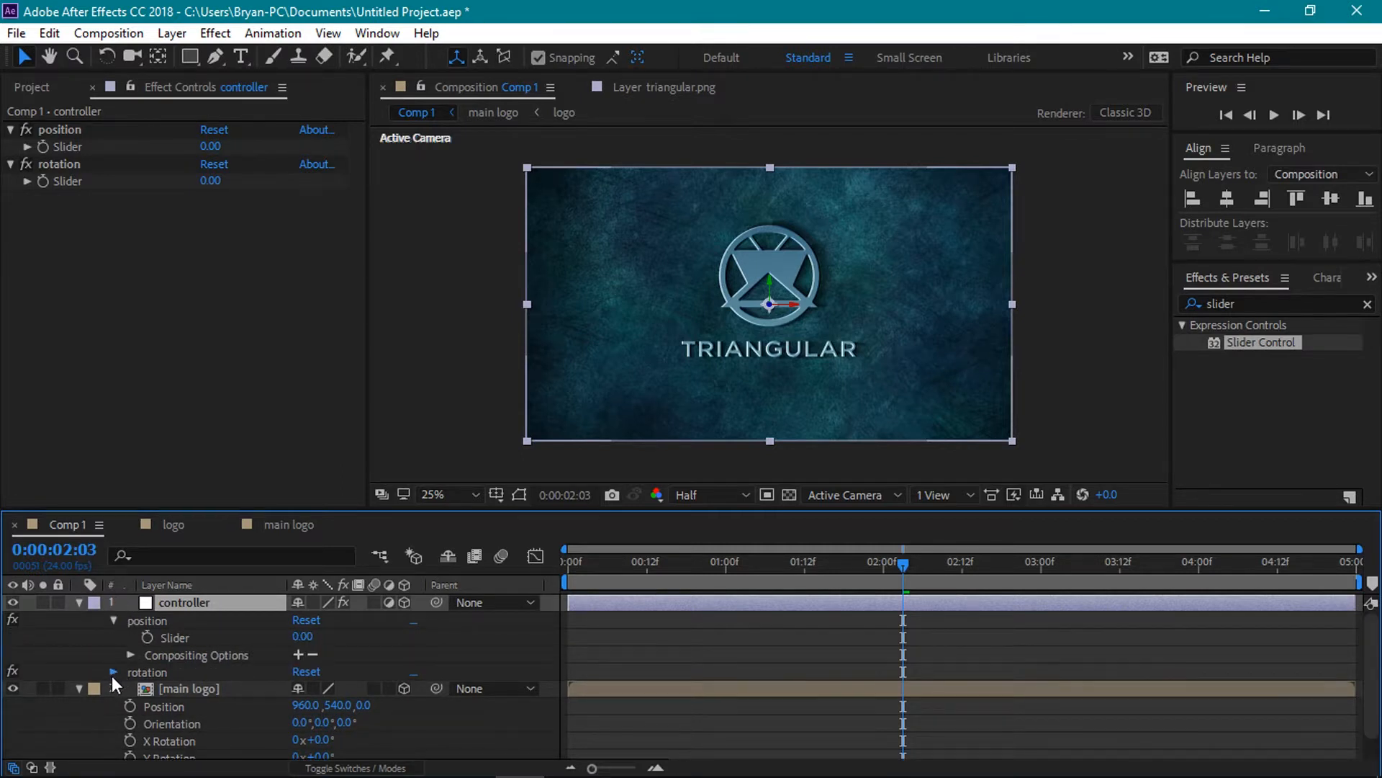
left_click(113, 674)
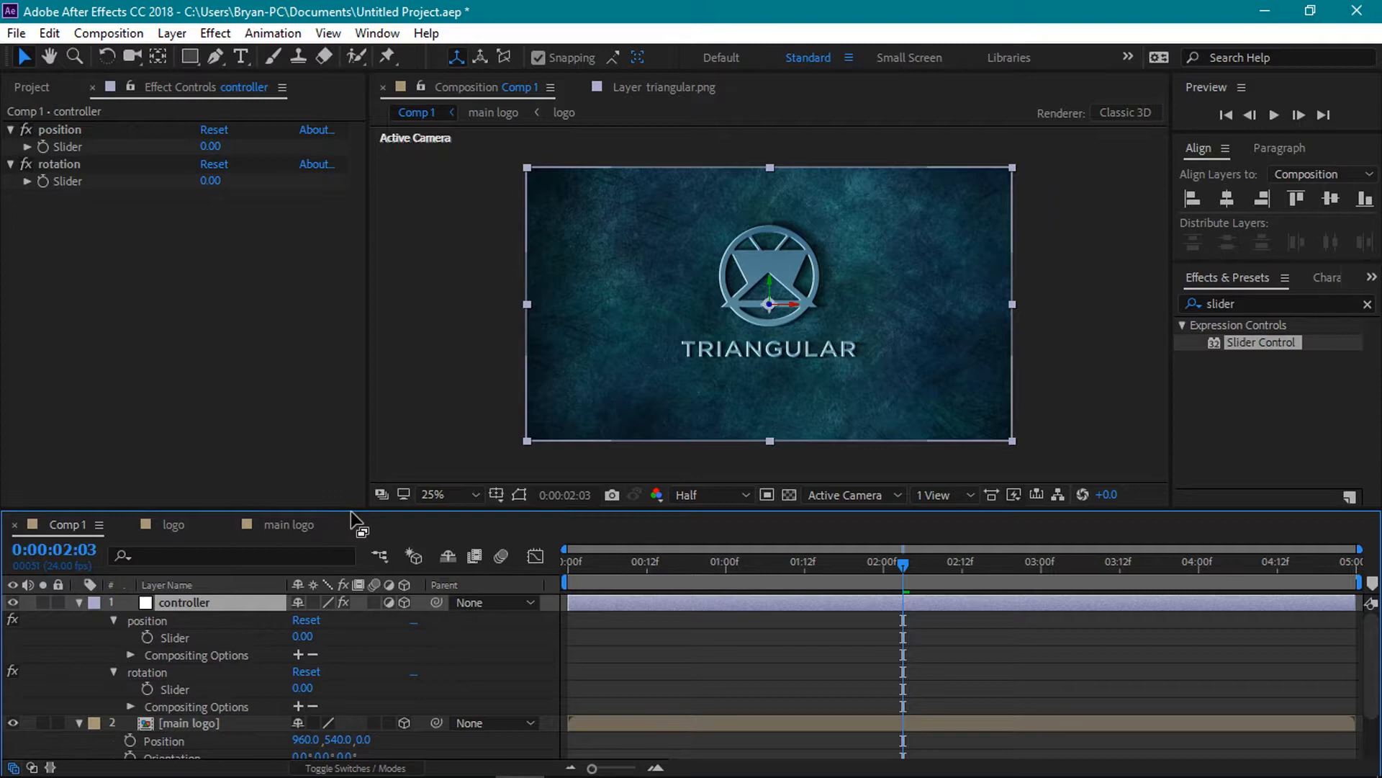
left_click_drag(353, 509, 374, 360)
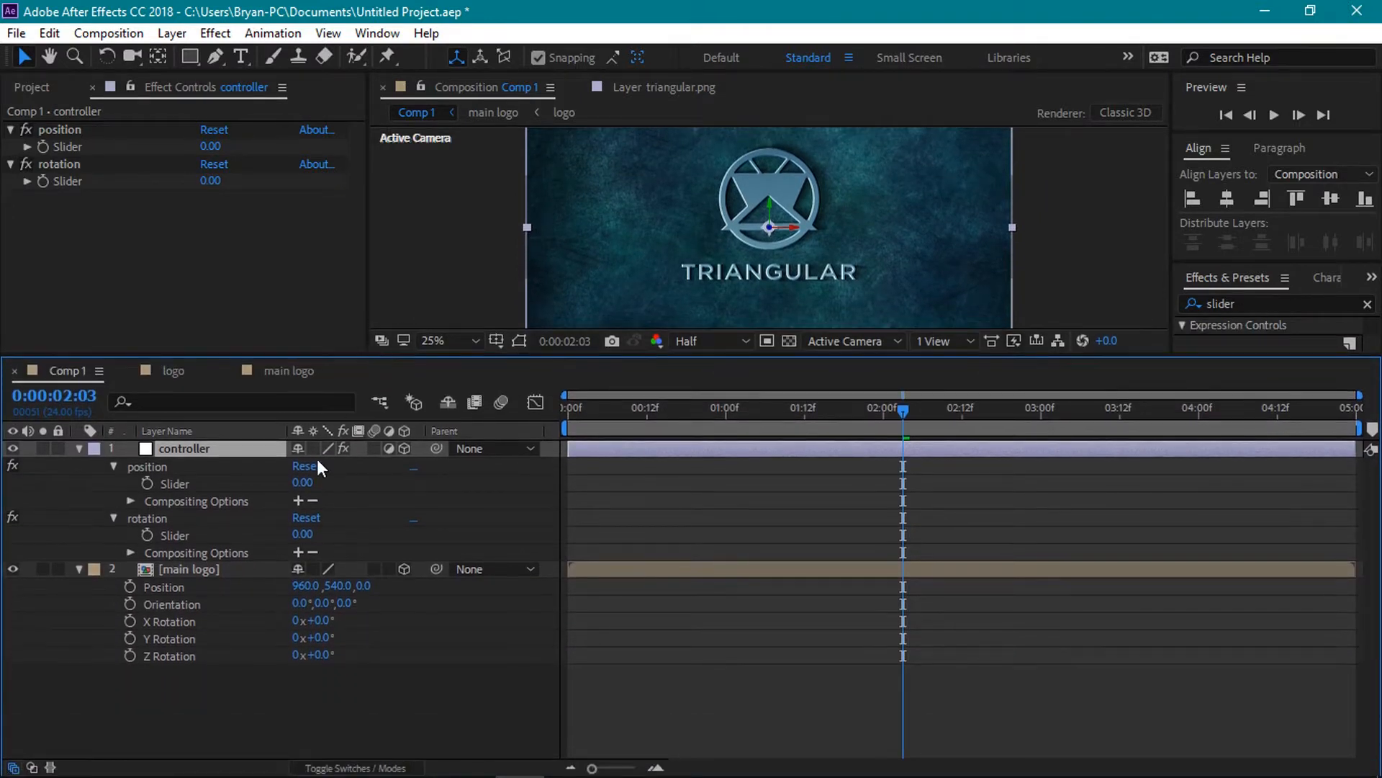
Start an expression on the main logo's Position property reading "value +[0,0,wiggle(0,".
left_click(179, 586)
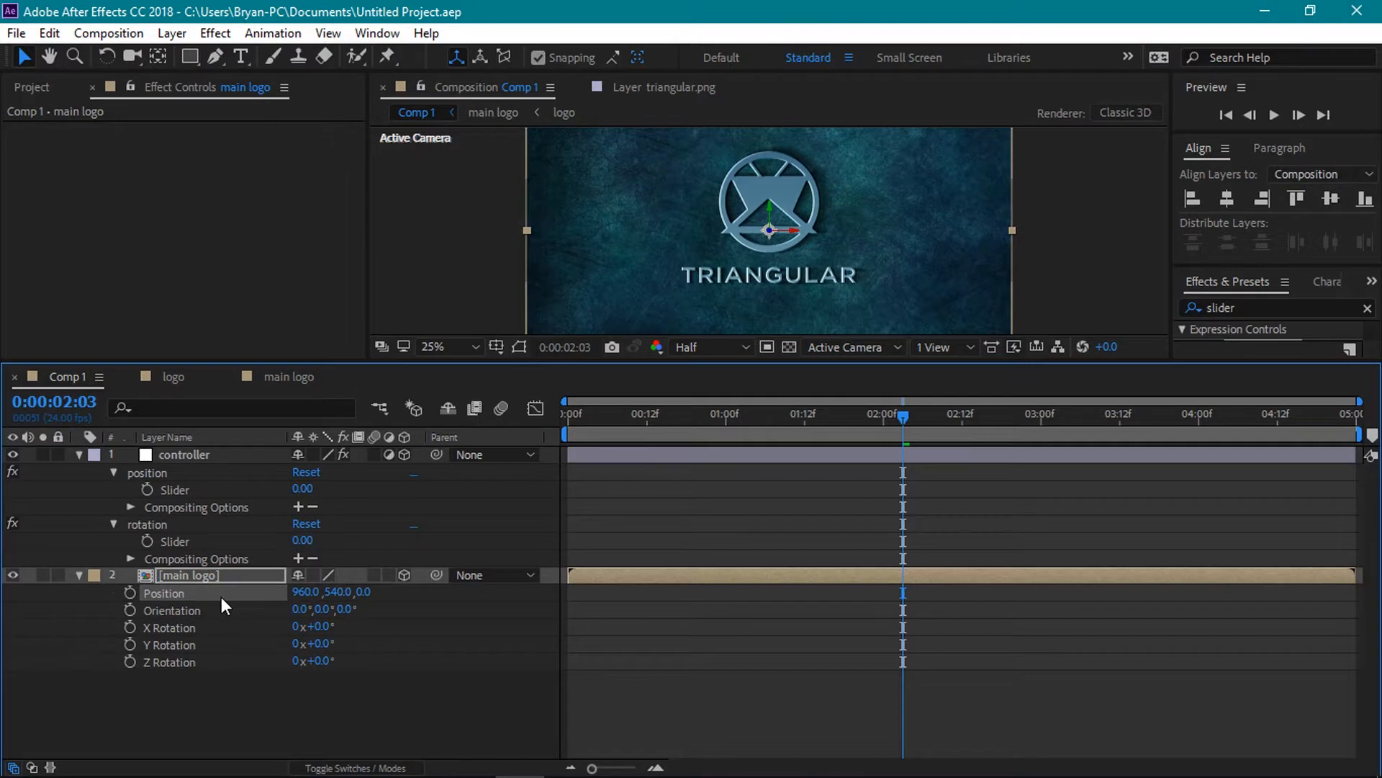
left_click(183, 642)
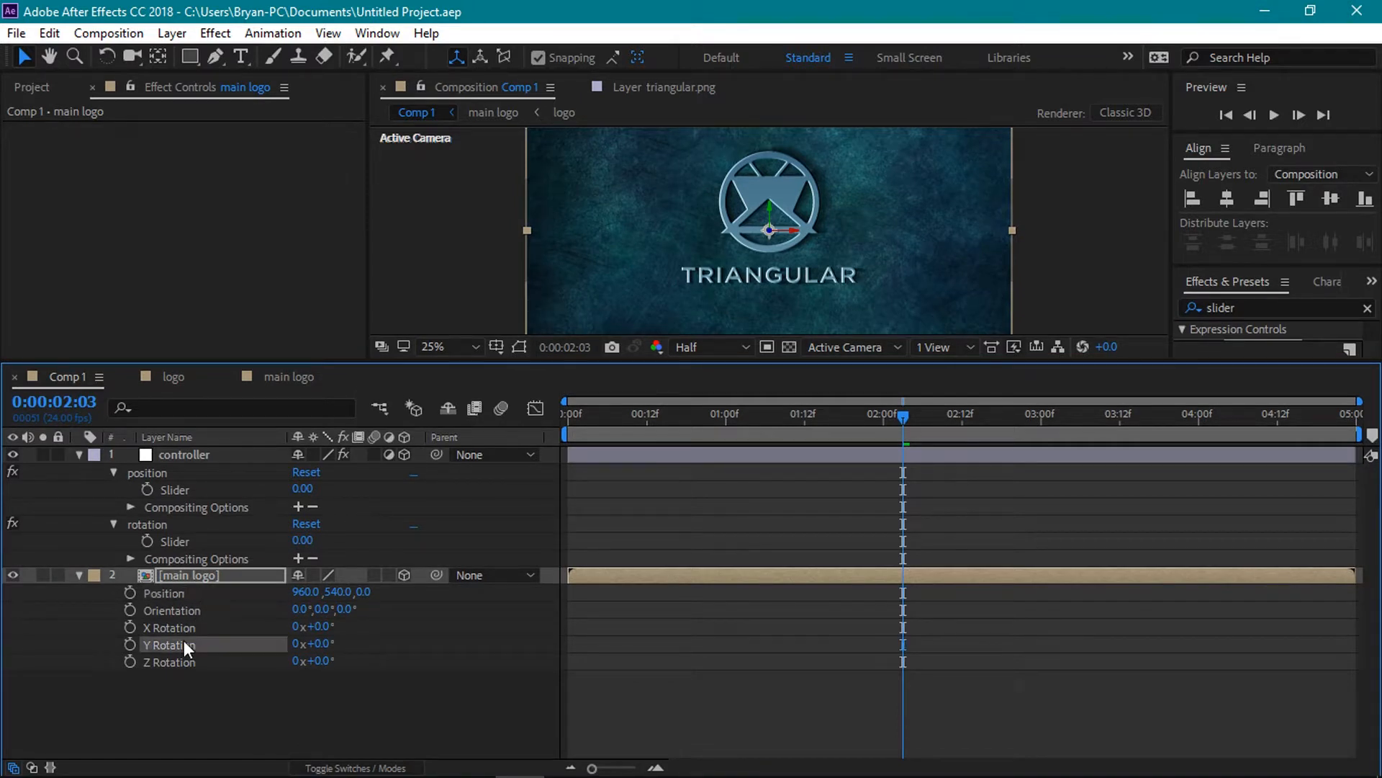
left_click(173, 594)
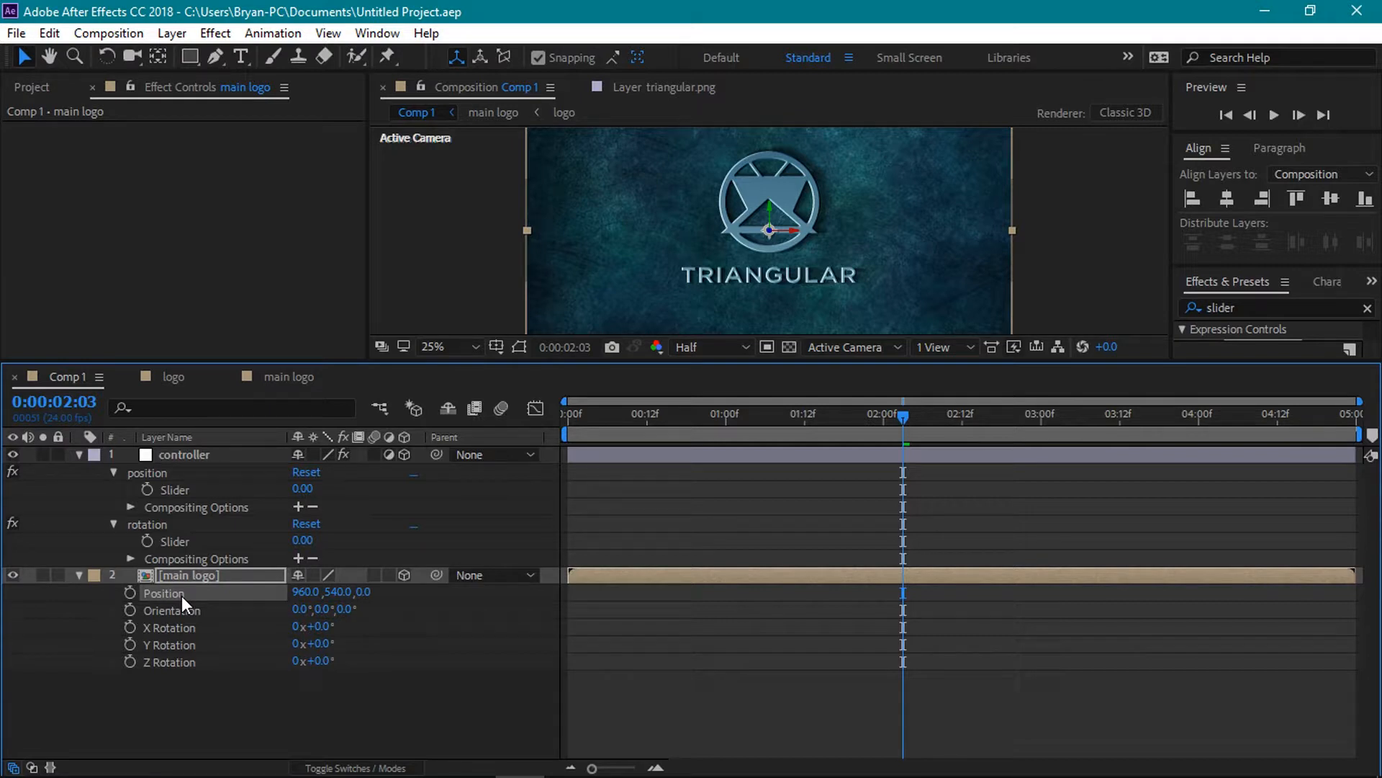
left_click(132, 594, "alt")
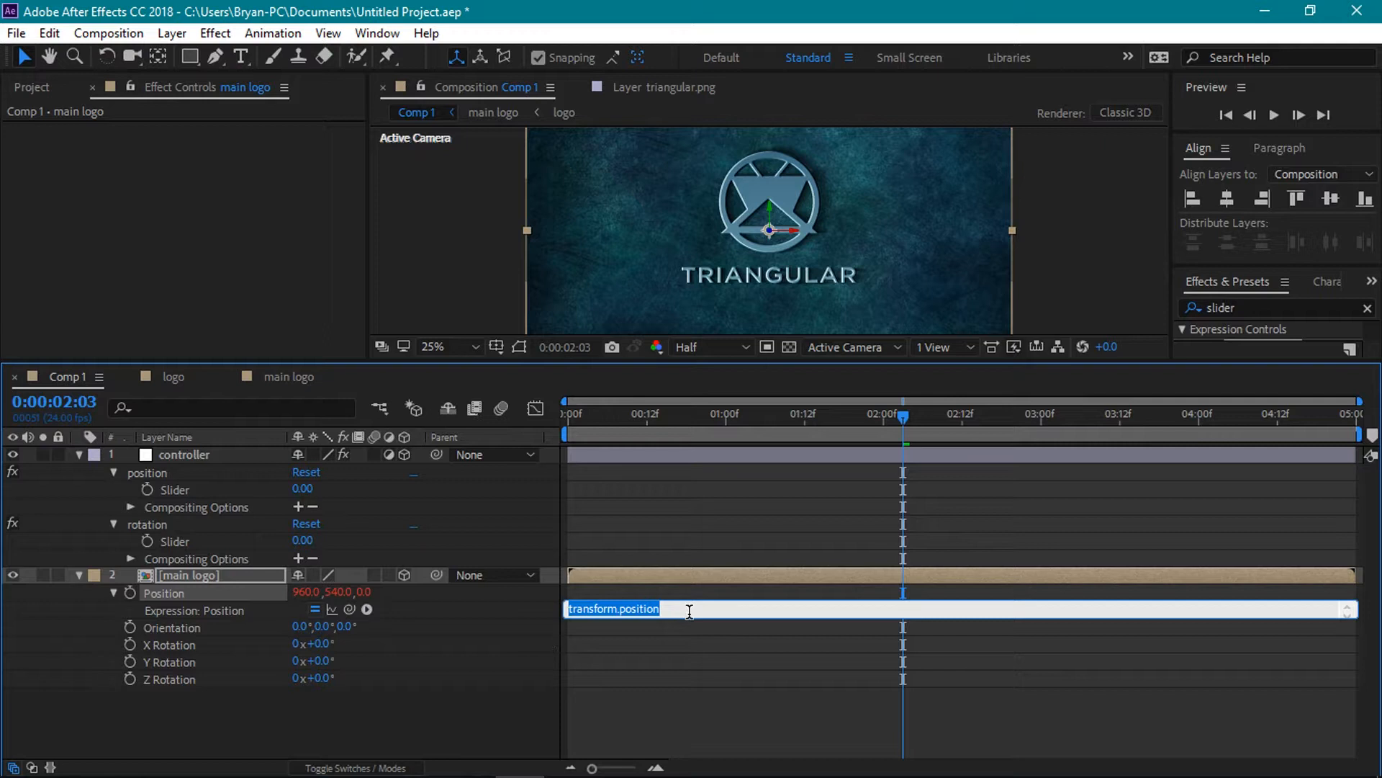
key("BackSpace")
type("value +")
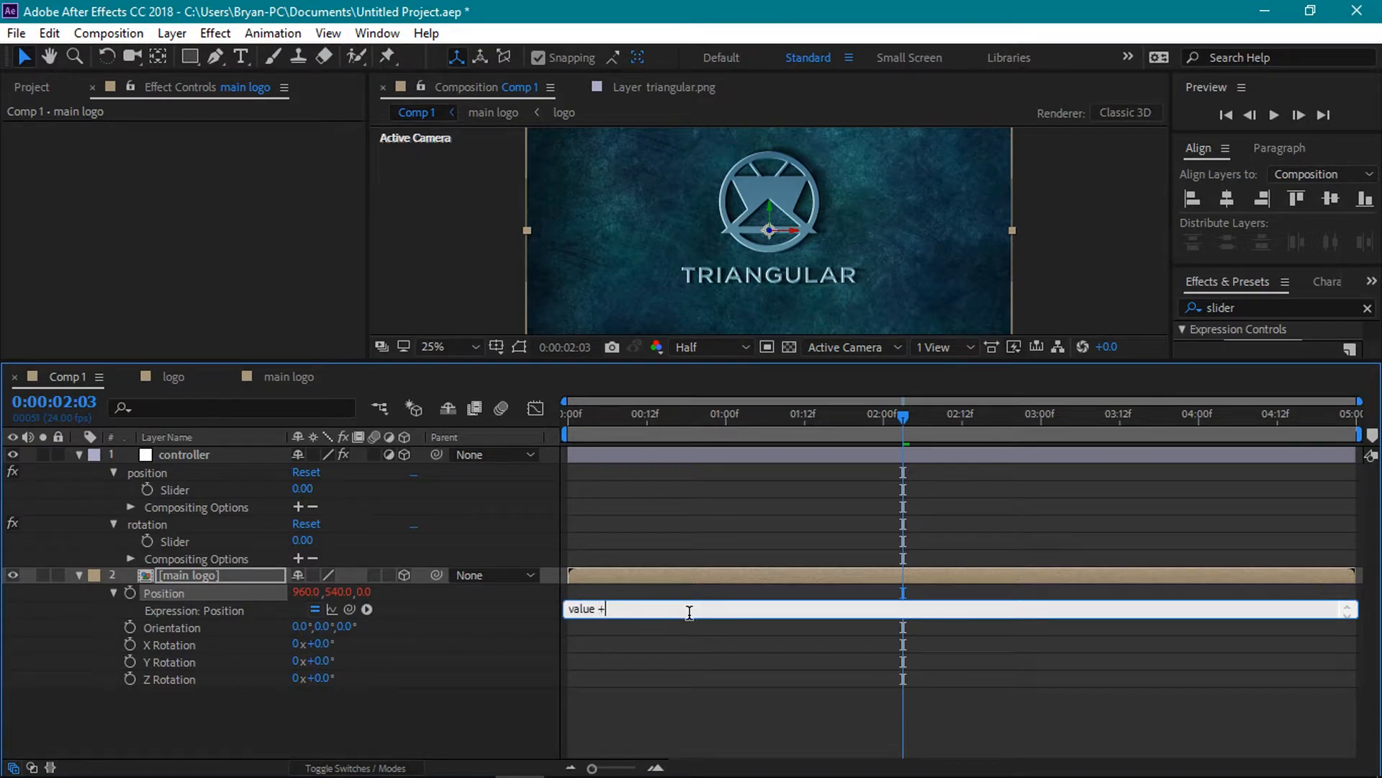
type("[0,0")
type(",wiggle")
type("(")
type("0.")
Link the wiggle amount in the Position expression to the controller's position slider and finish the expression with ")[2]]".
left_click_drag(350, 609, 191, 486)
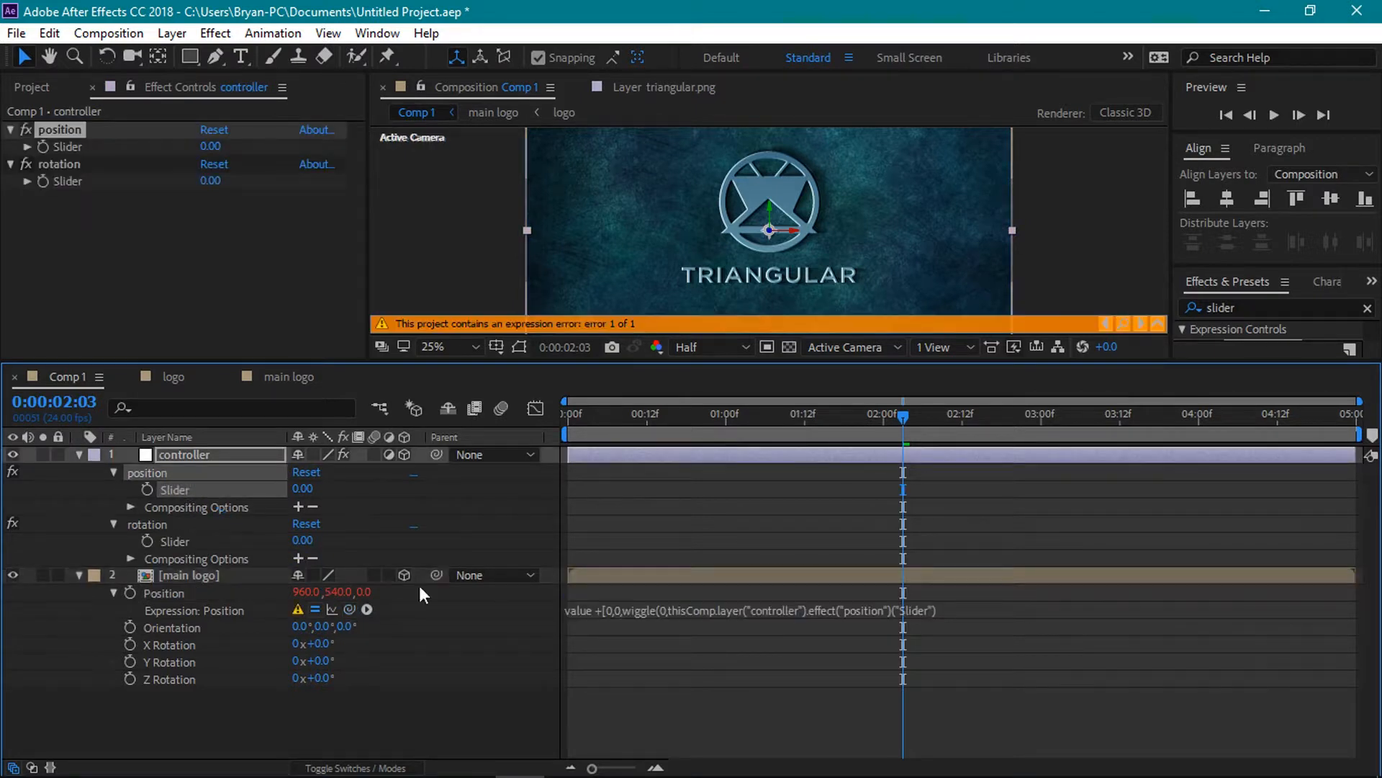
left_click(942, 608)
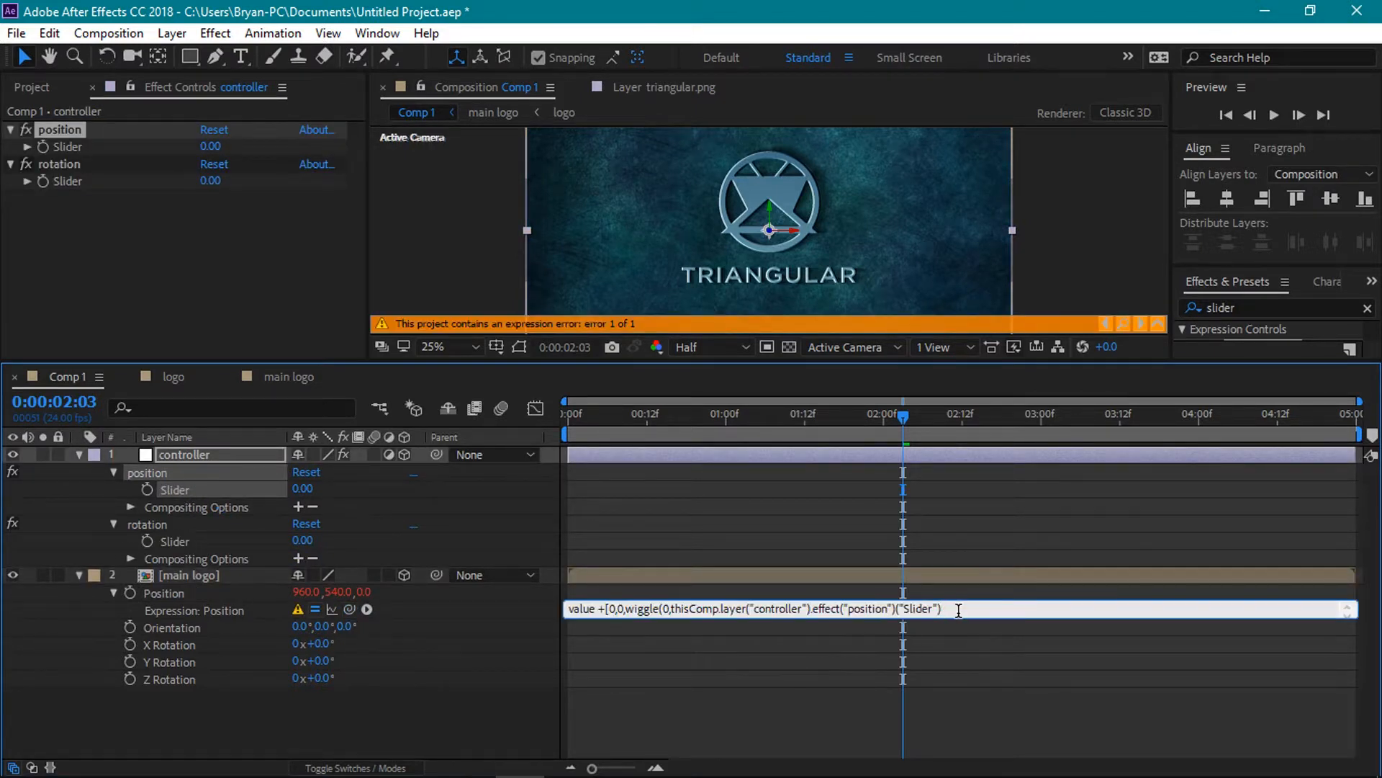
type(")")
type("]")
type("2]")
left_click(447, 716)
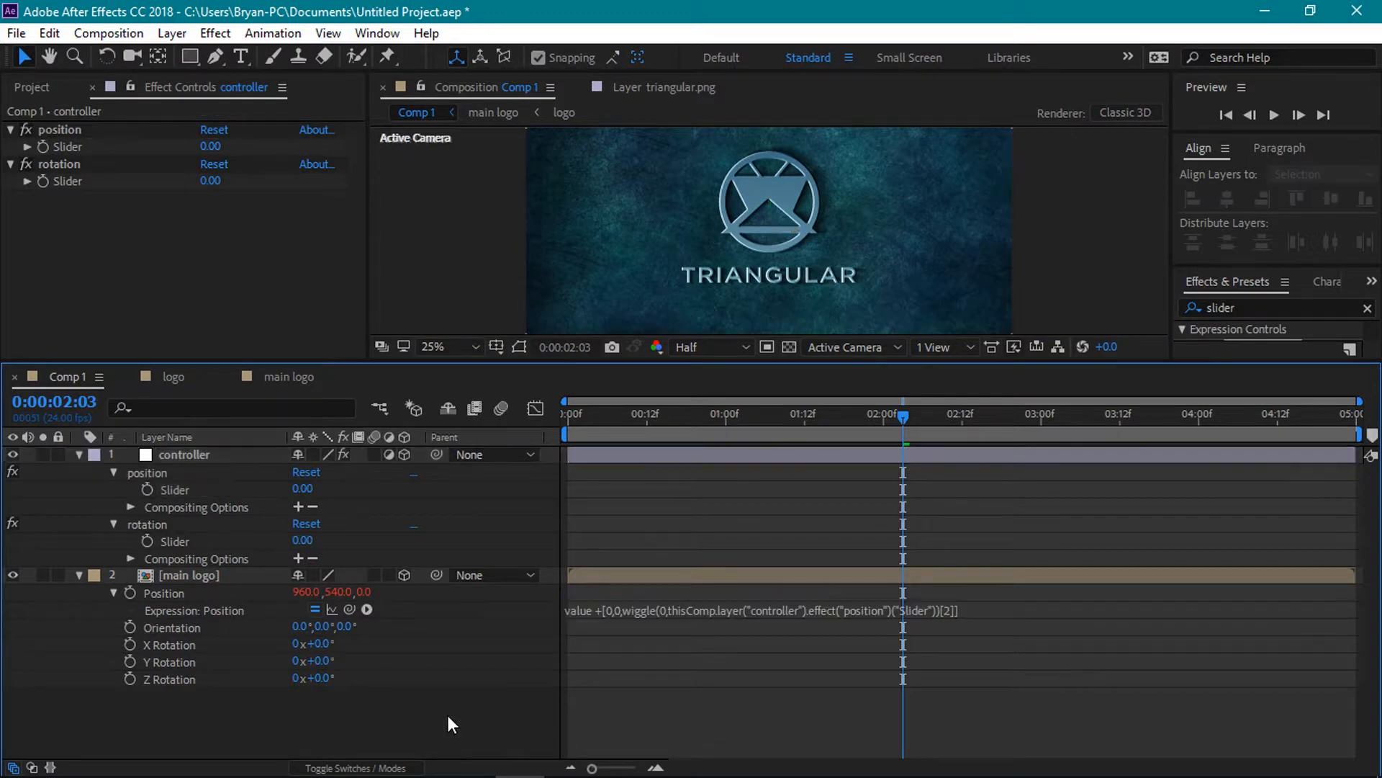
Give the main logo's Y Rotation a wiggle expression with frequency 0 and the controller's rotation slider as amount.
left_click(167, 663)
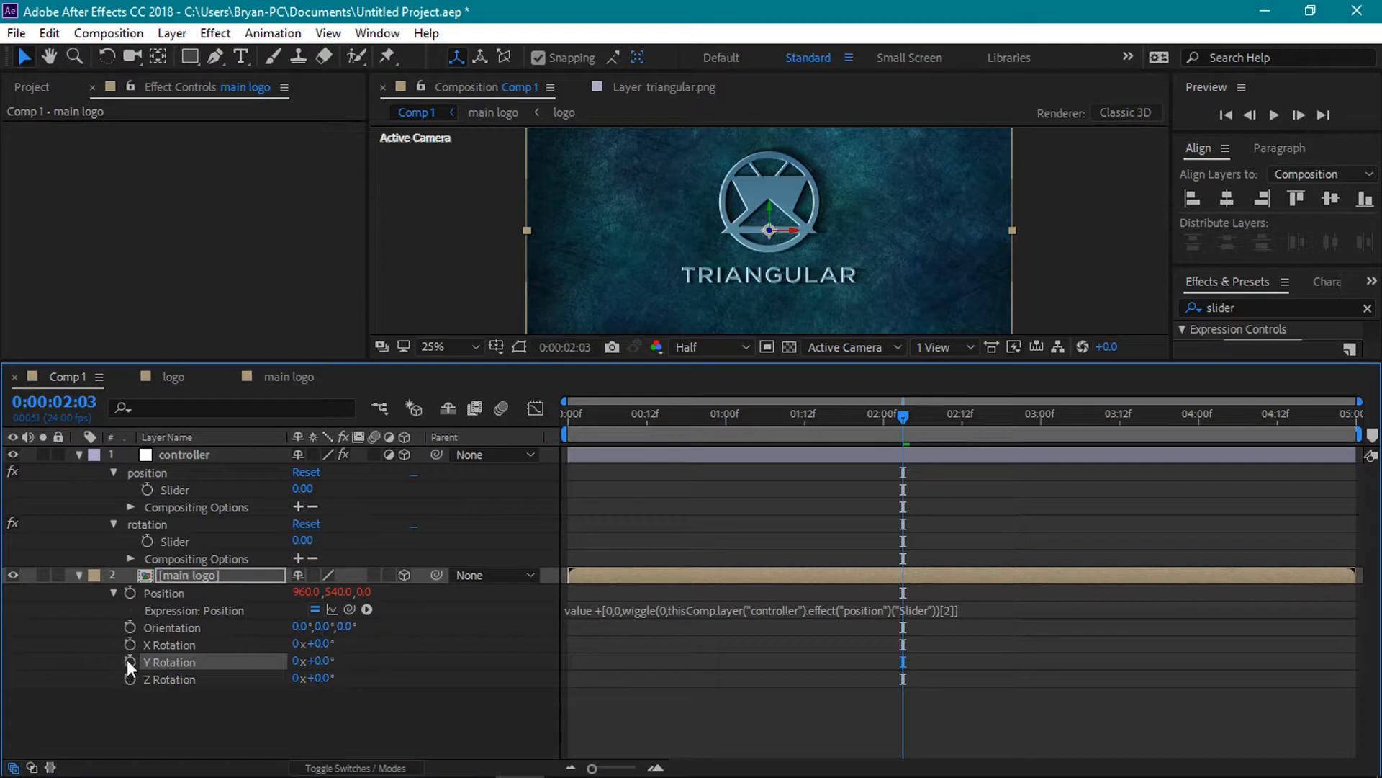
left_click(129, 660, "alt")
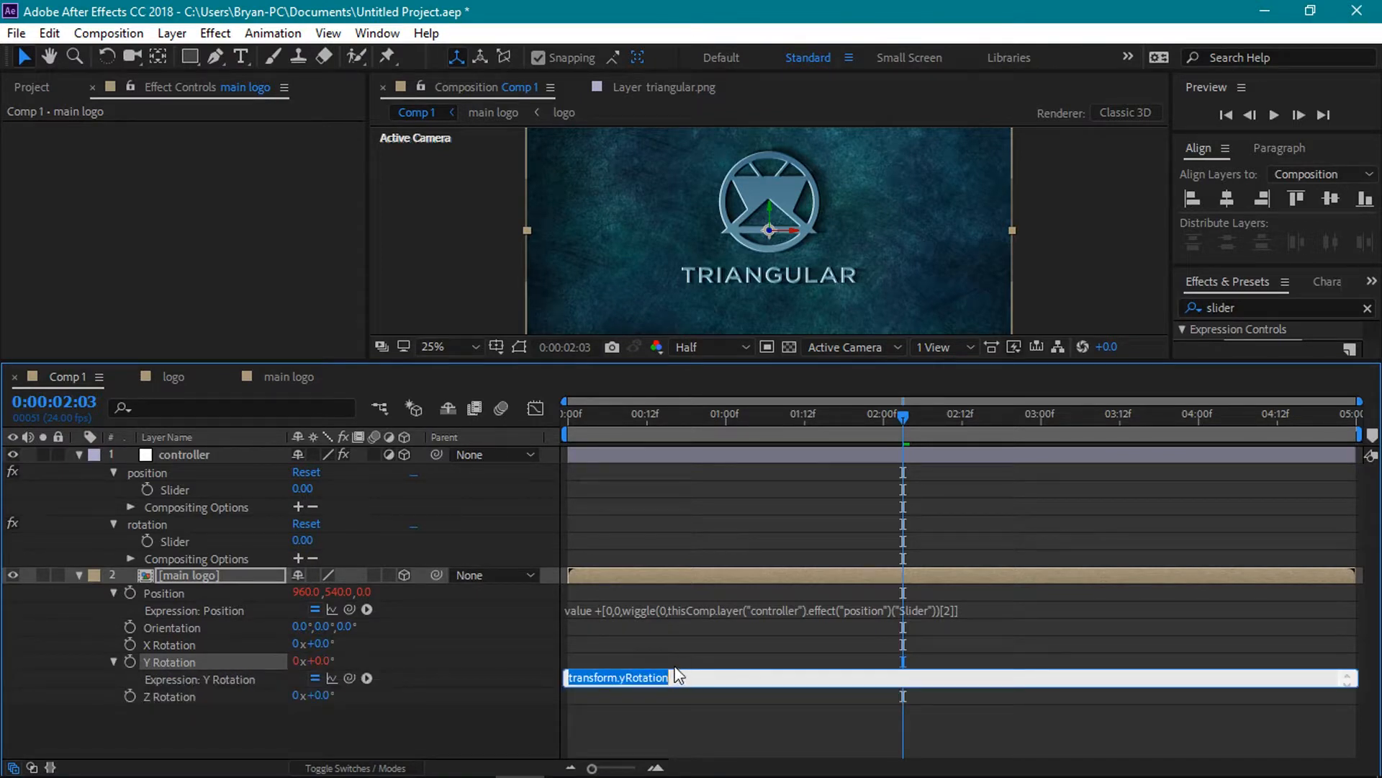
key("BackSpace")
type("wig")
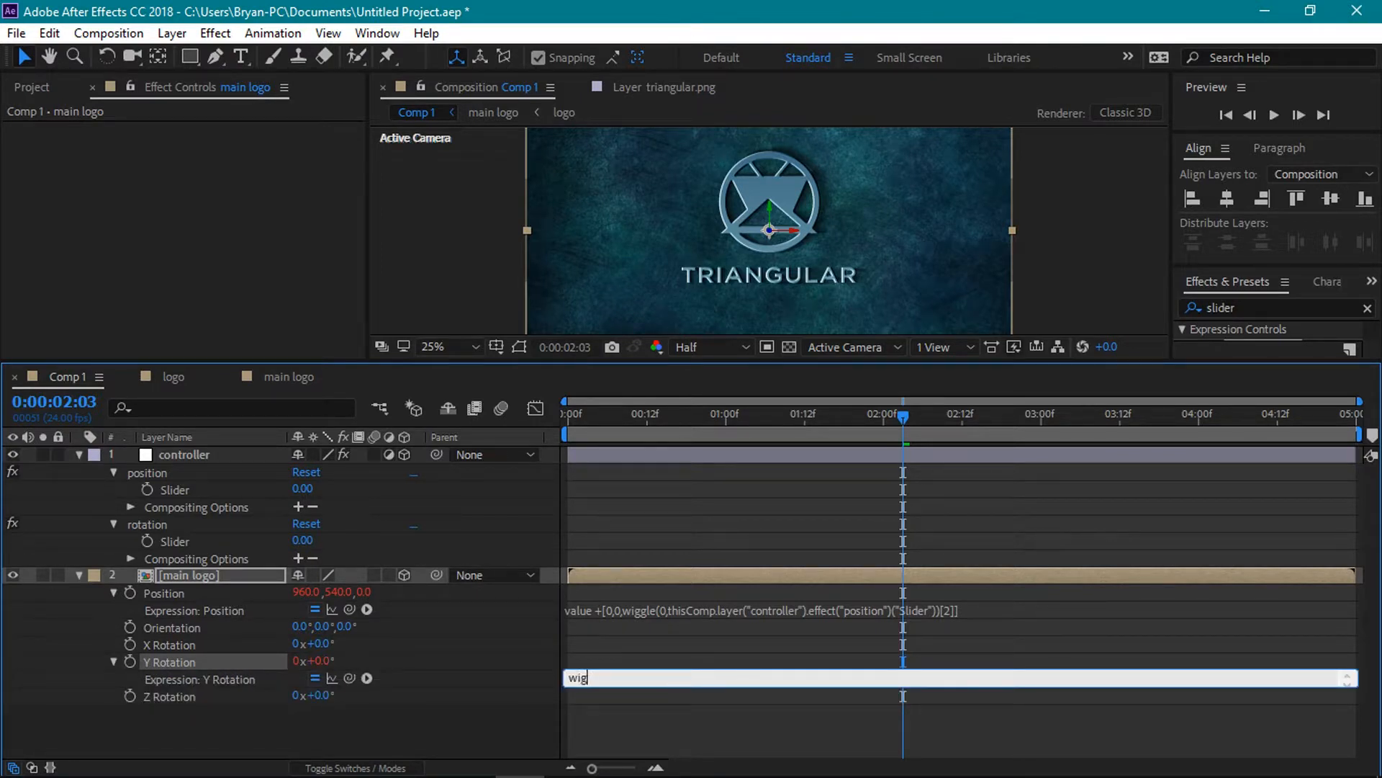
type("gle(0,")
left_click_drag(349, 679, 158, 543)
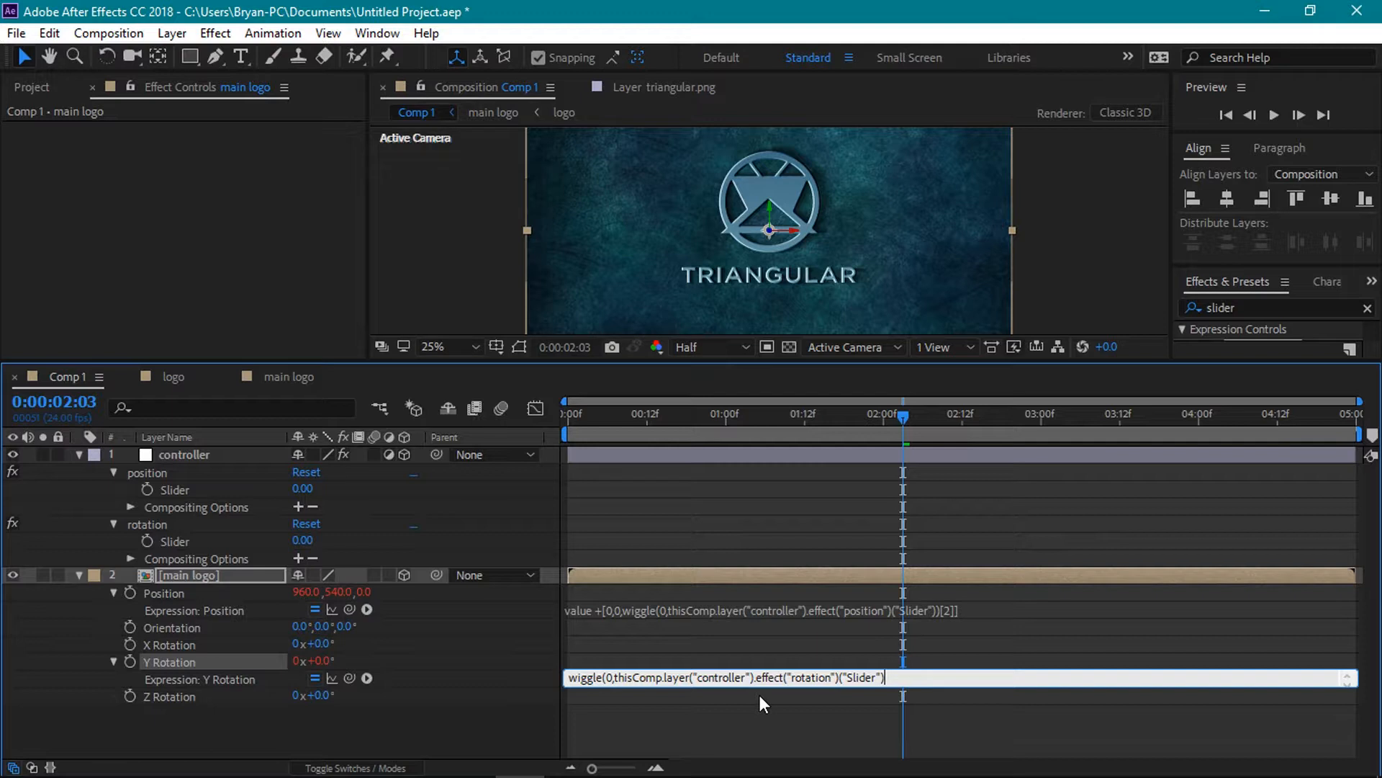
type(")")
left_click(421, 735)
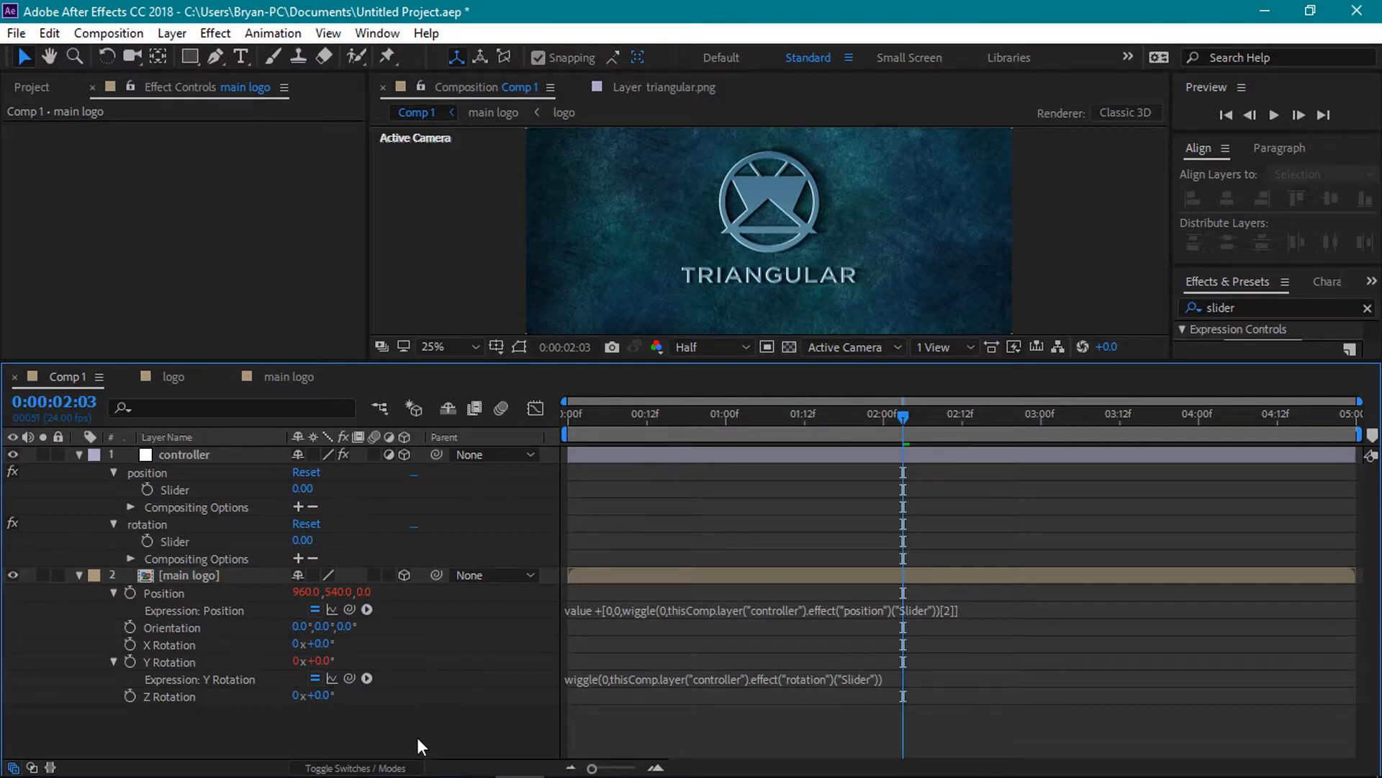
Collapse the properties of both layers and shrink the timeline to give the composition view more room.
left_click(79, 575)
left_click(79, 458)
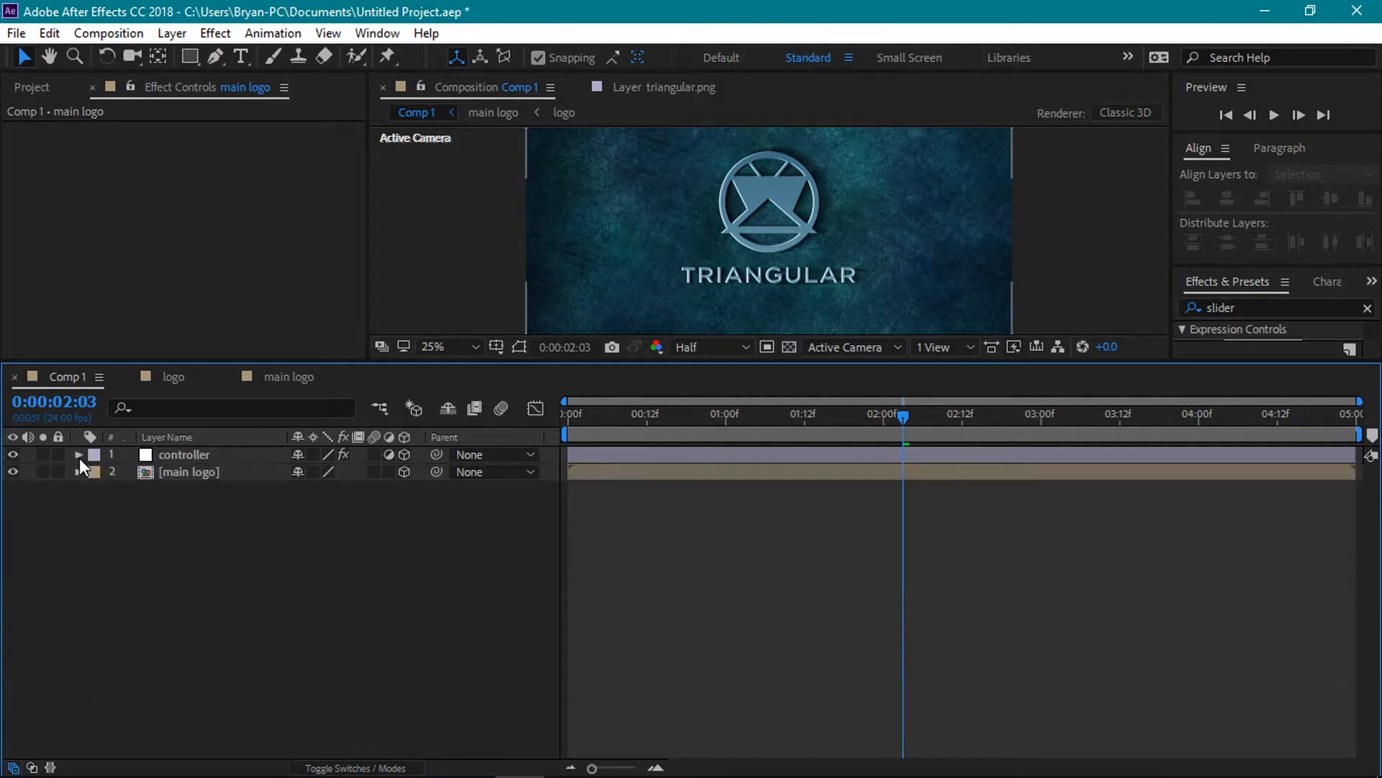
left_click_drag(400, 360, 409, 484)
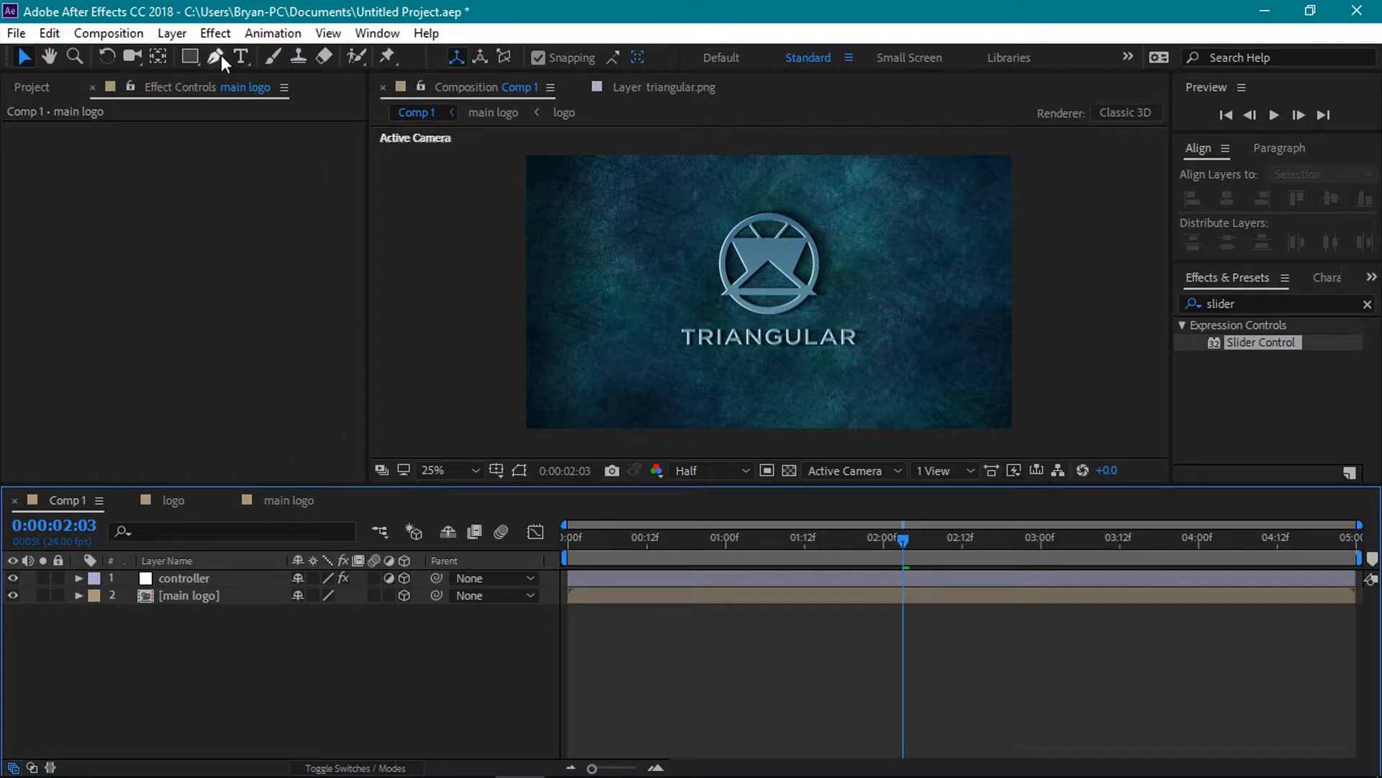
Draw a closed, zigzagging Pen mask on the main logo layer, with corner points outside the frame and edges crisscrossing the whole image.
left_click(217, 57)
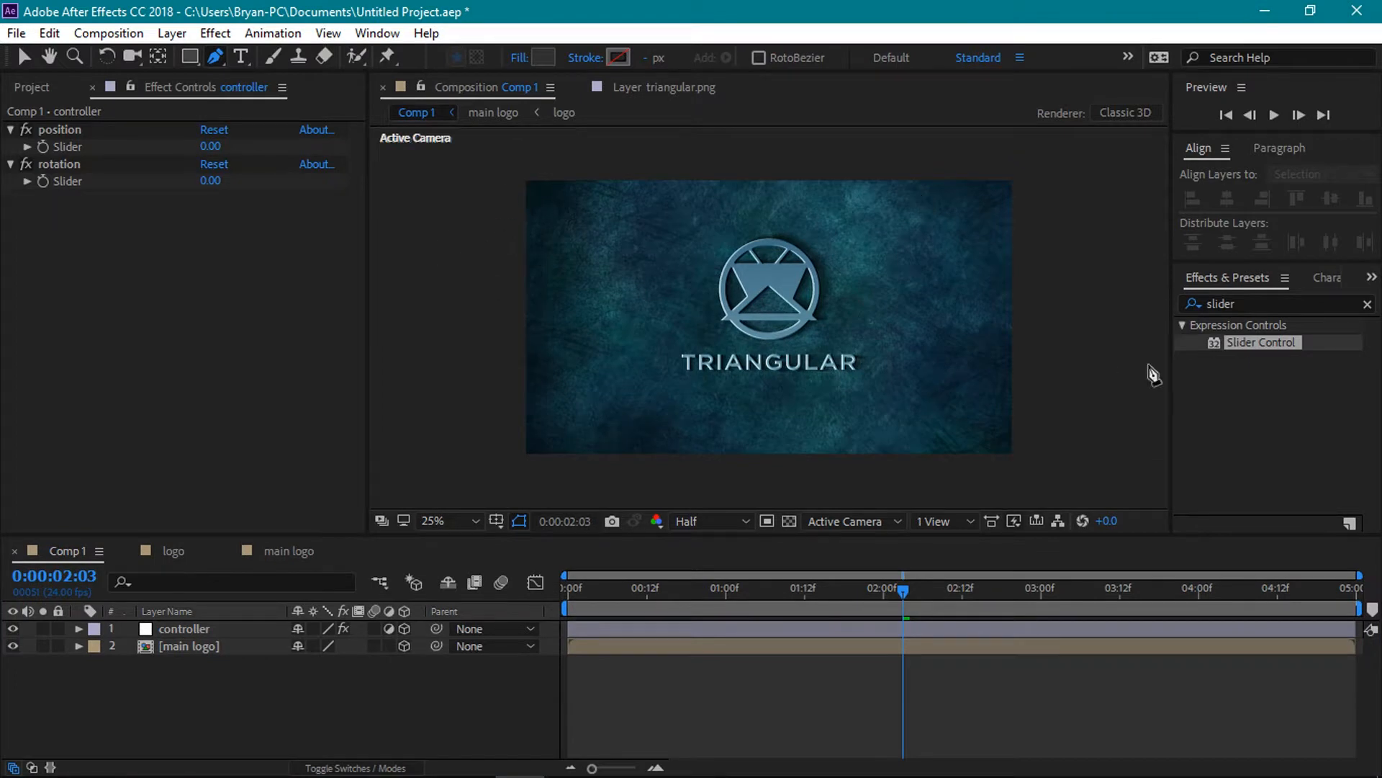
left_click(181, 648)
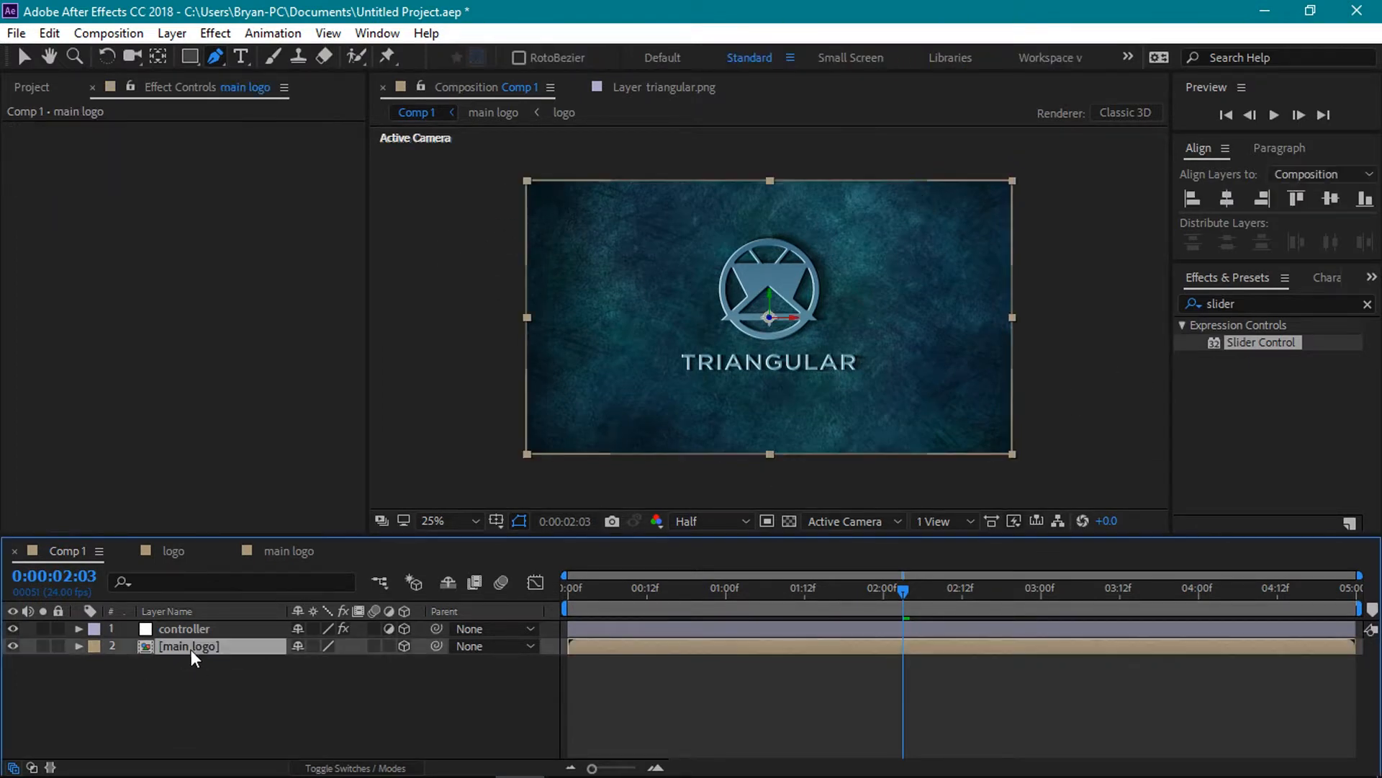
left_click(586, 155)
left_click(474, 252)
left_click(645, 475)
left_click(771, 150)
left_click(462, 358)
left_click(829, 476)
left_click(1074, 281)
left_click(846, 154)
left_click(972, 466)
left_click(1107, 349)
left_click(630, 165)
left_click(543, 468)
left_click(954, 148)
left_click(763, 486)
left_click(949, 476)
left_click(586, 155)
left_click(21, 58)
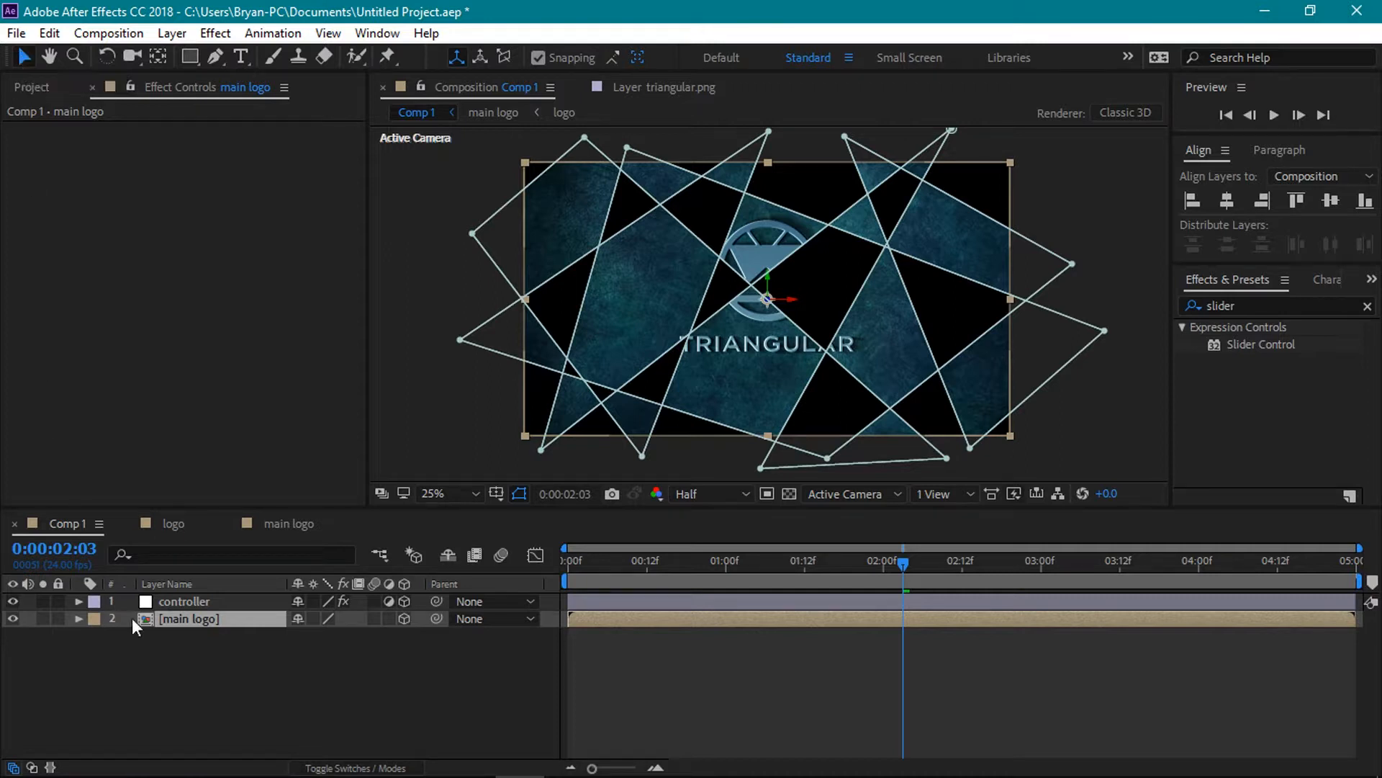
Reveal the main logo's mask, duplicate it, and invert the duplicate Mask 2.
left_click(157, 619)
key("m")
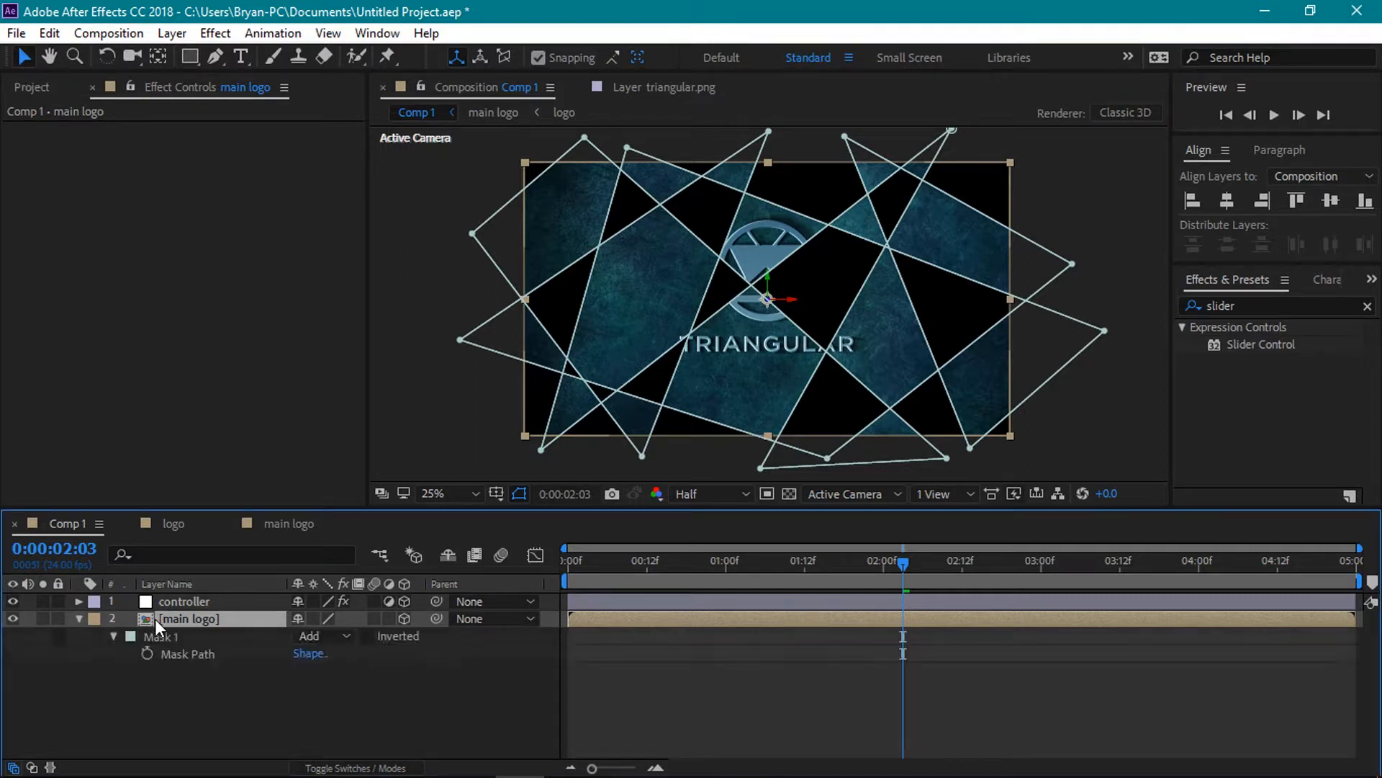
left_click(161, 637)
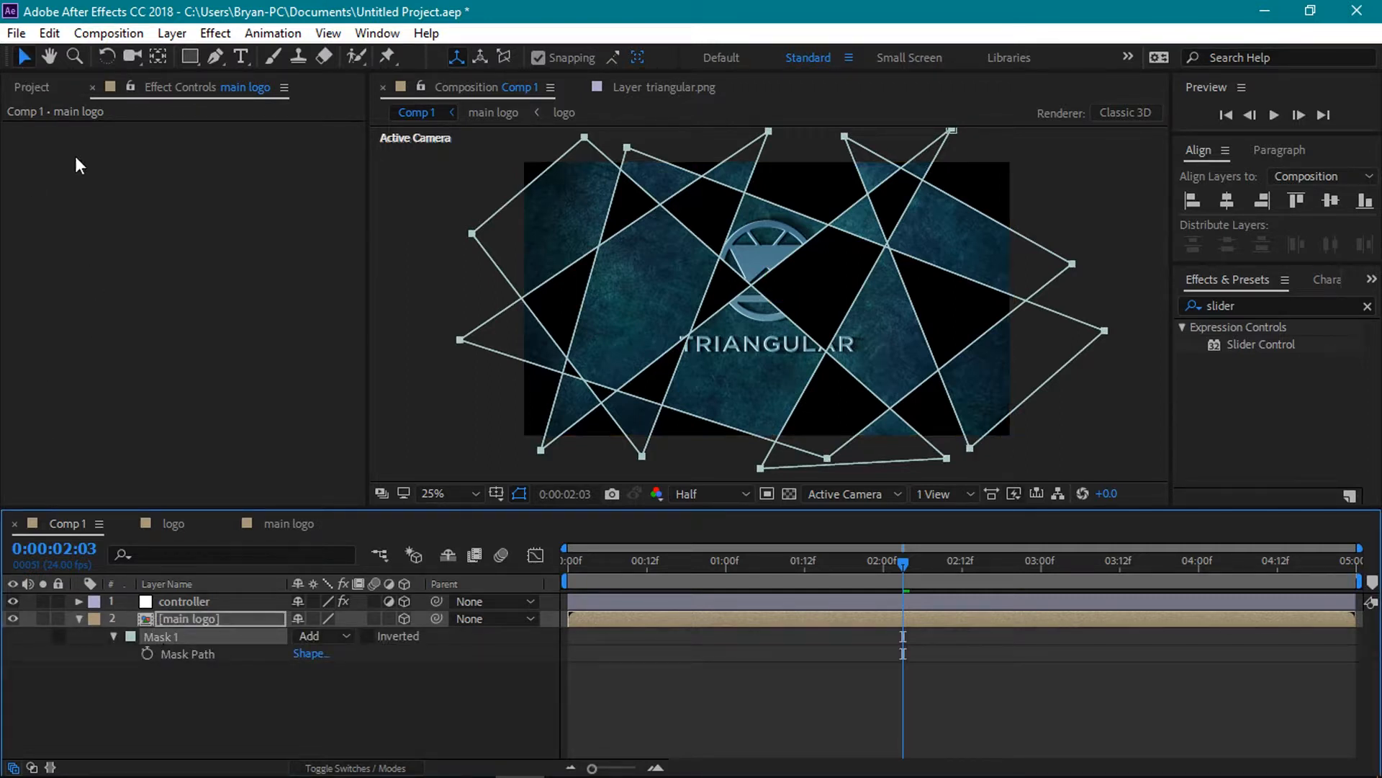
left_click(58, 39)
left_click(86, 293)
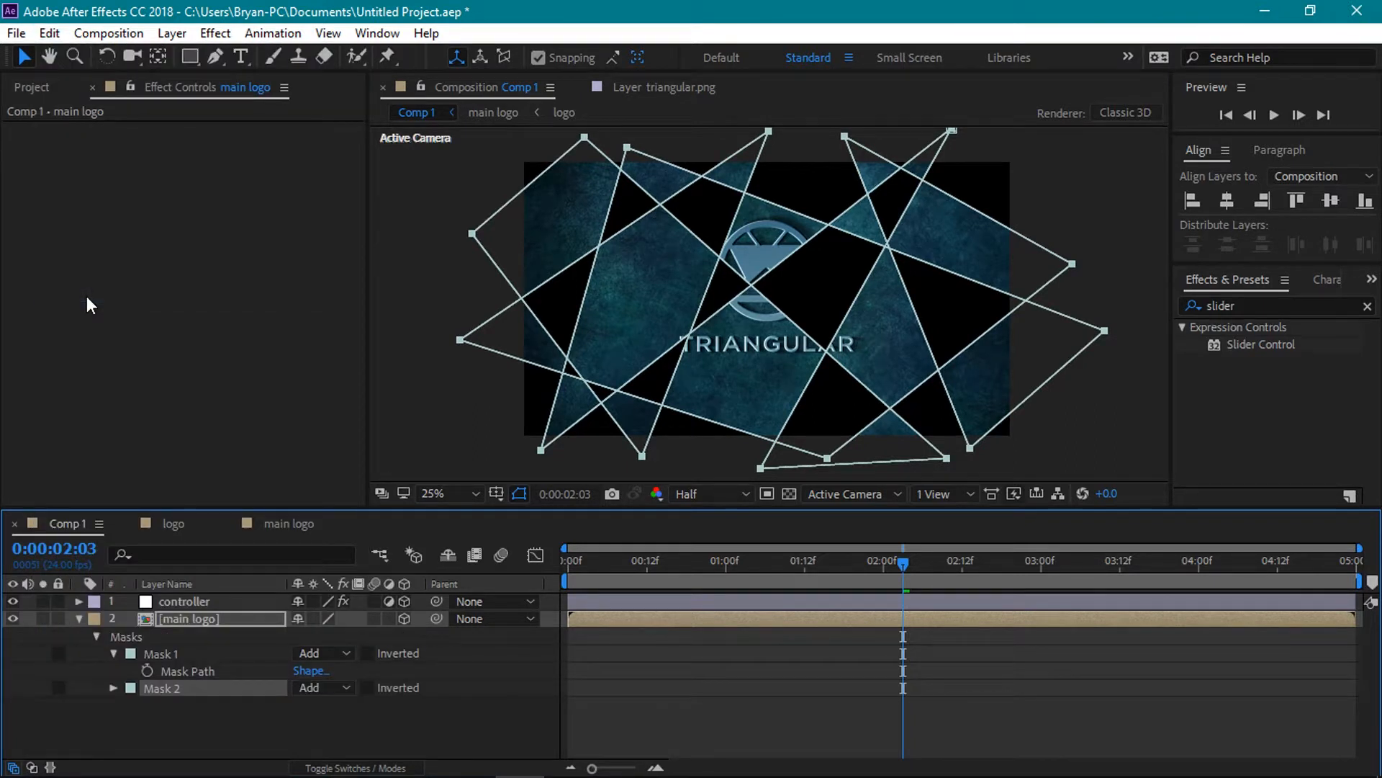
left_click(368, 688)
left_click(399, 719)
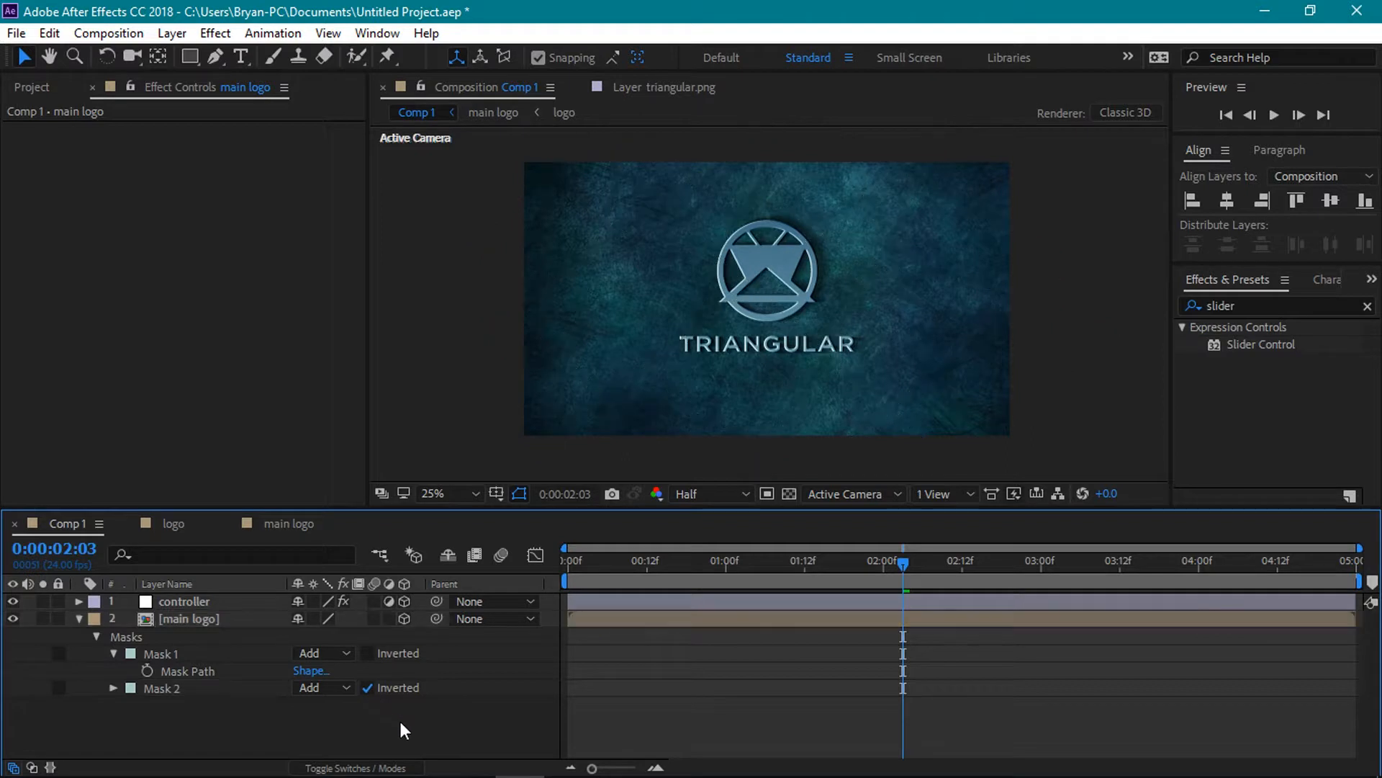
View the composition at 100% and expand the properties of Mask 1 and Mask 2 in an enlarged timeline.
key("slash")
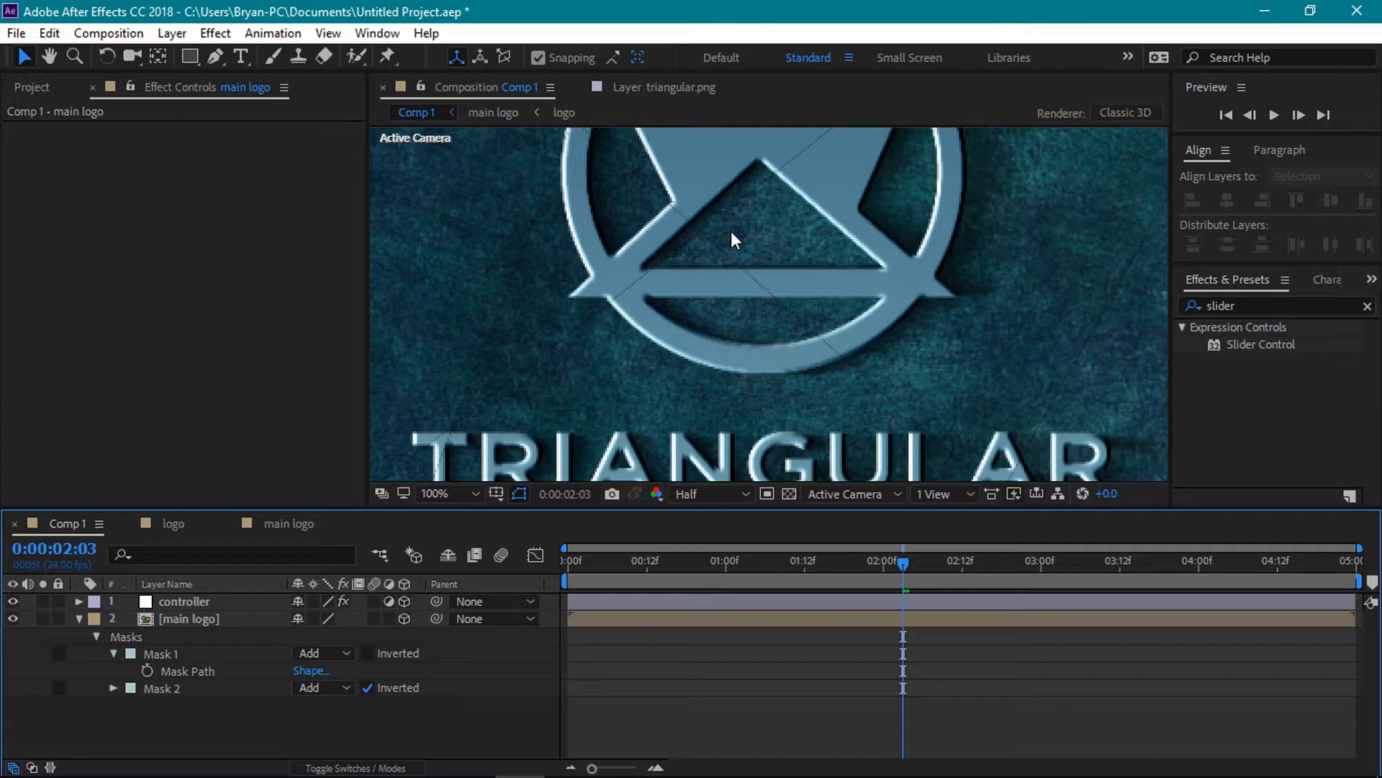
left_click(114, 688)
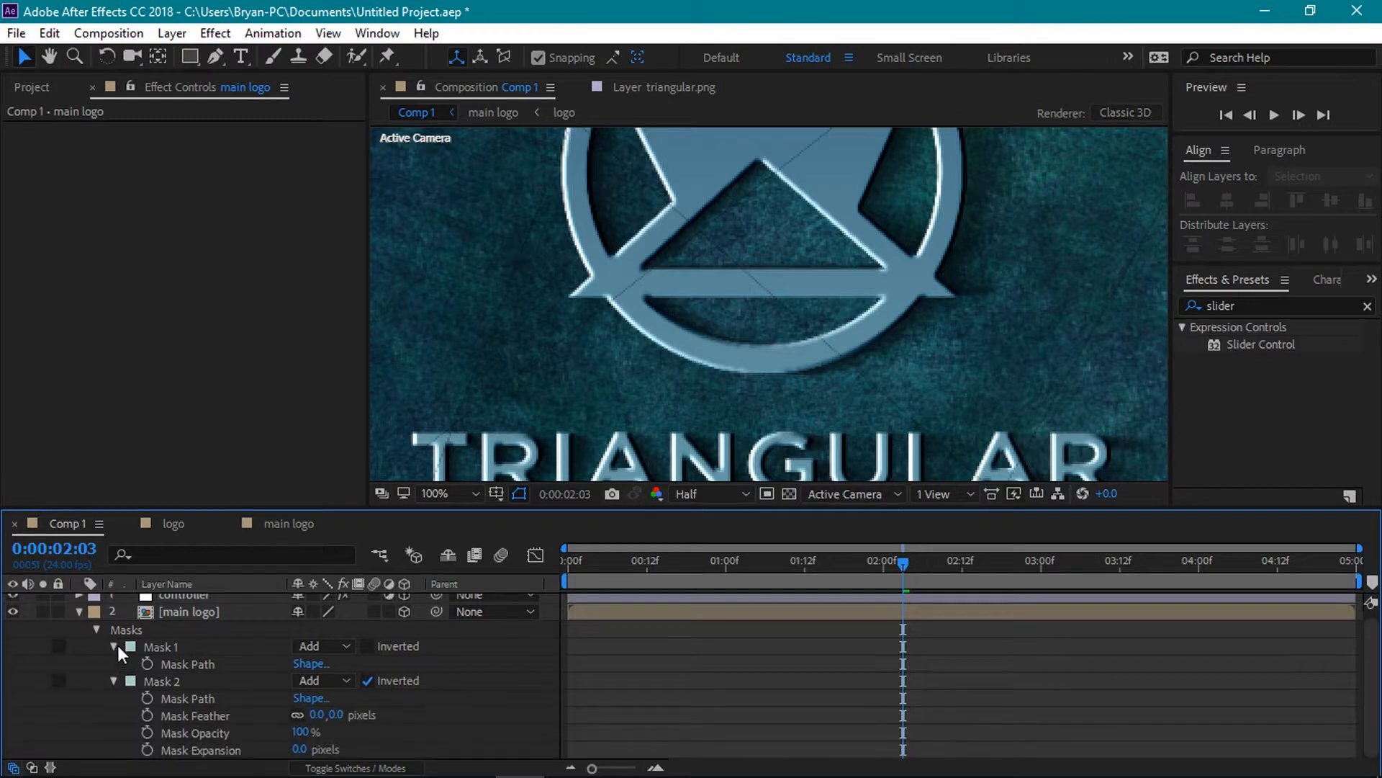
left_click(114, 646)
left_click(114, 643)
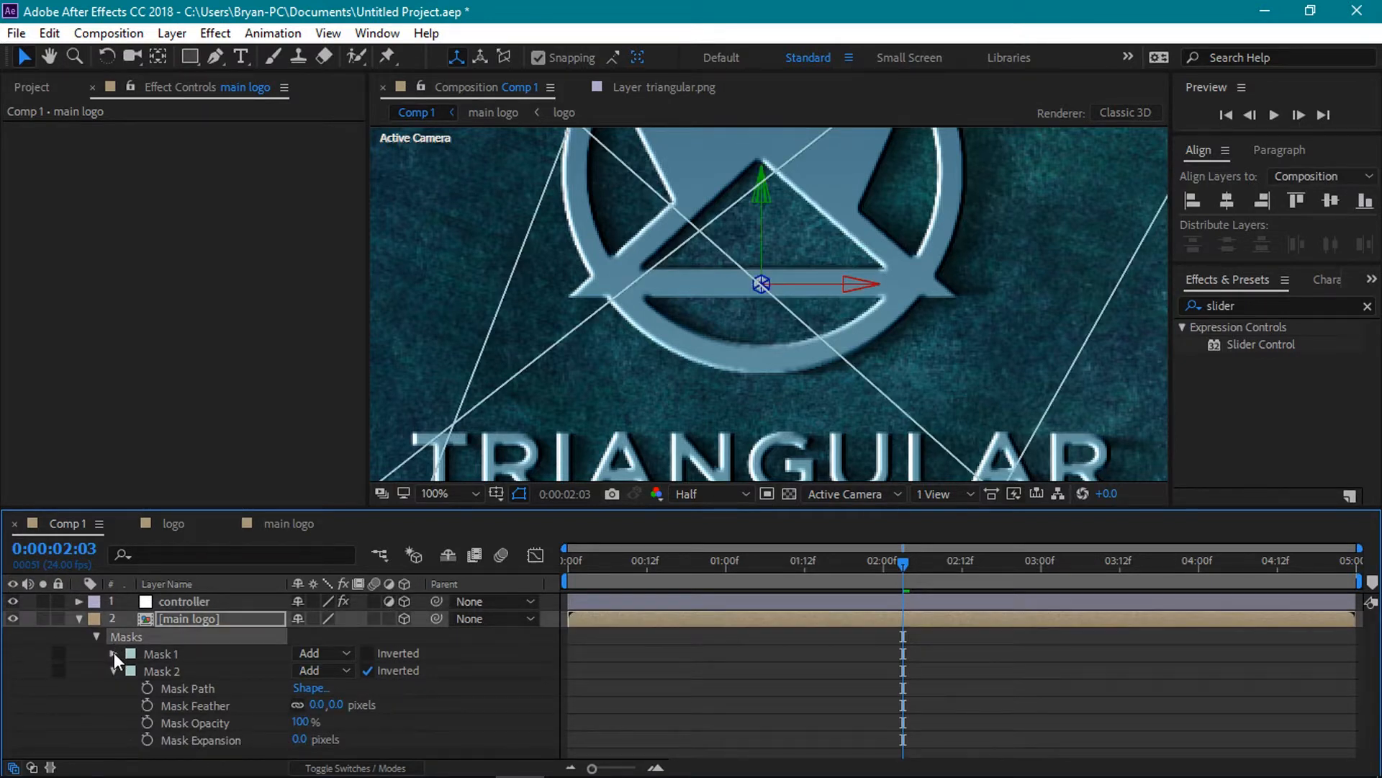
left_click(114, 653)
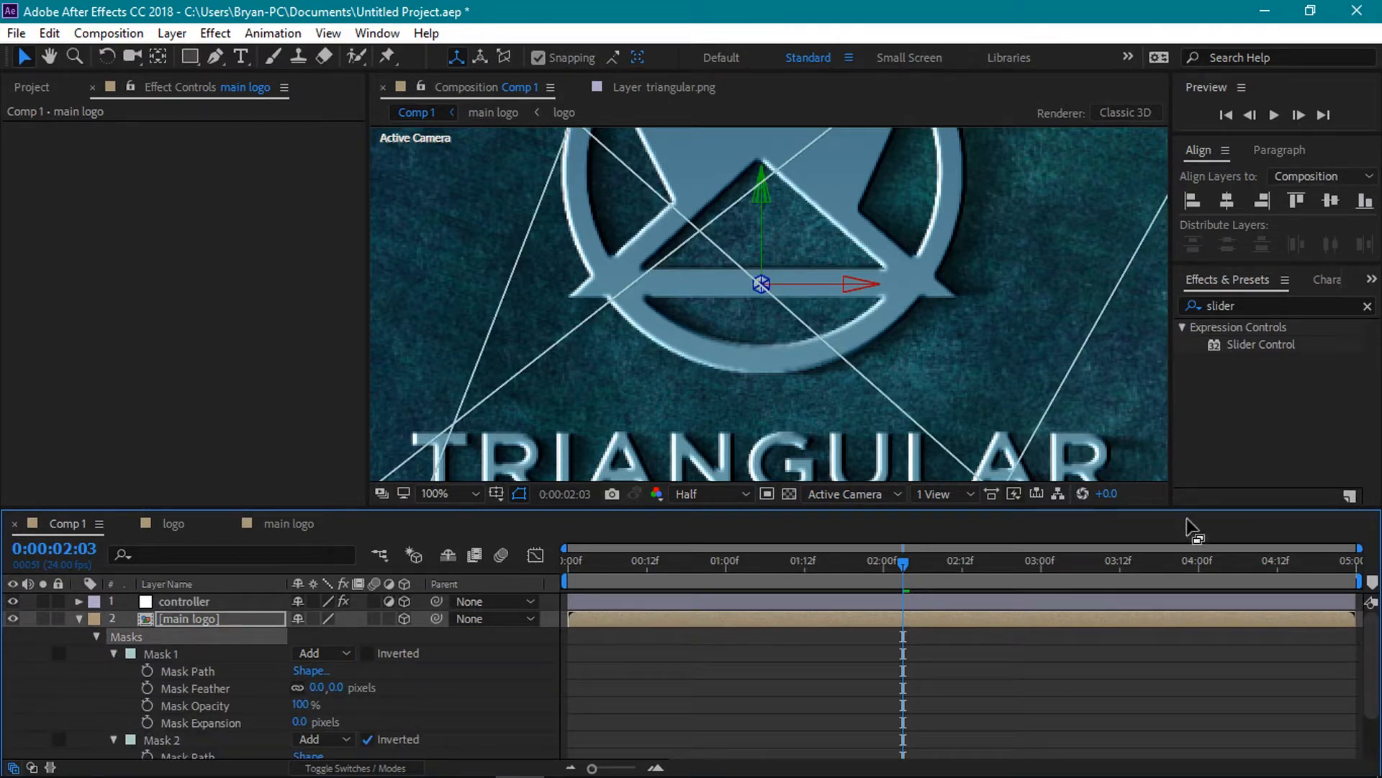
left_click_drag(1183, 508, 1182, 403)
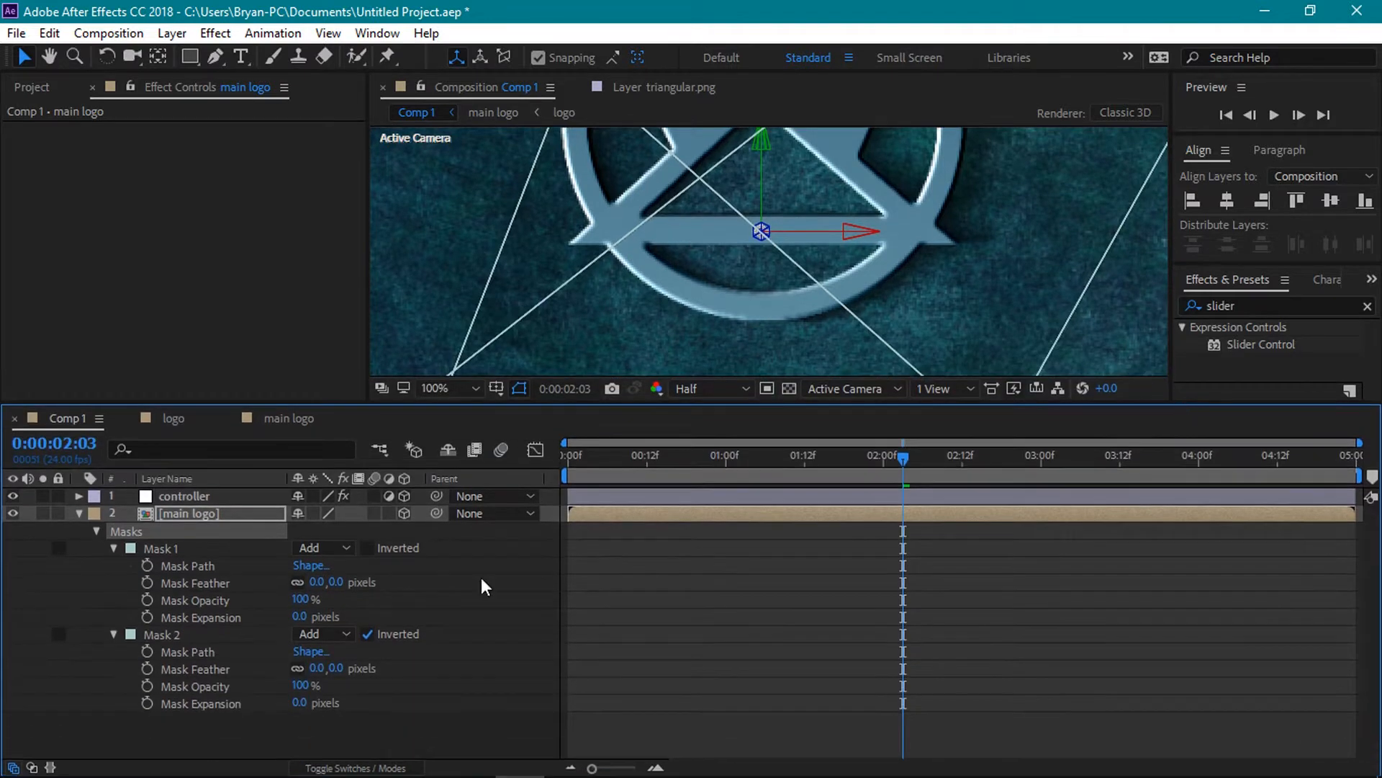
Set Mask Expansion to -2 pixels for Mask 1 and 2 pixels for Mask 2, and turn on the transparency grid.
left_click(192, 548)
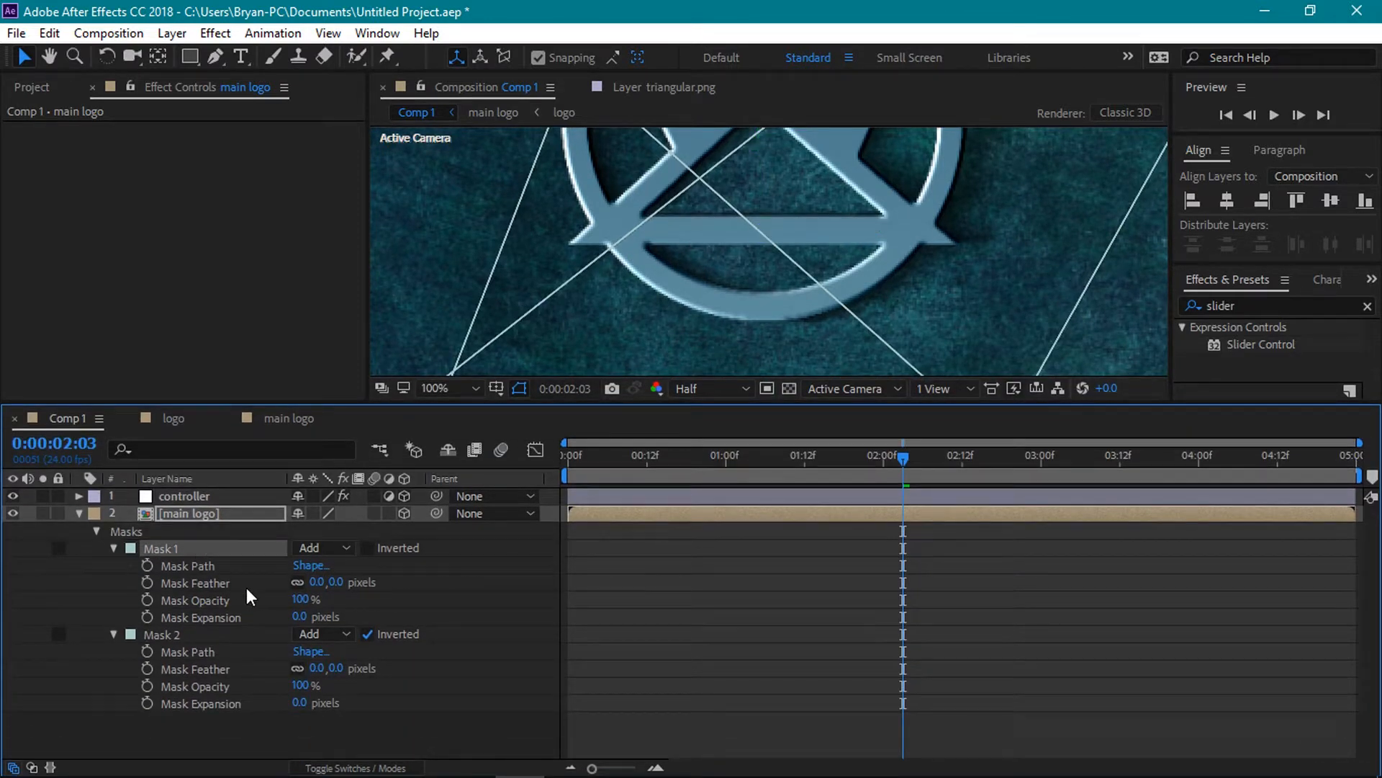
left_click(298, 617)
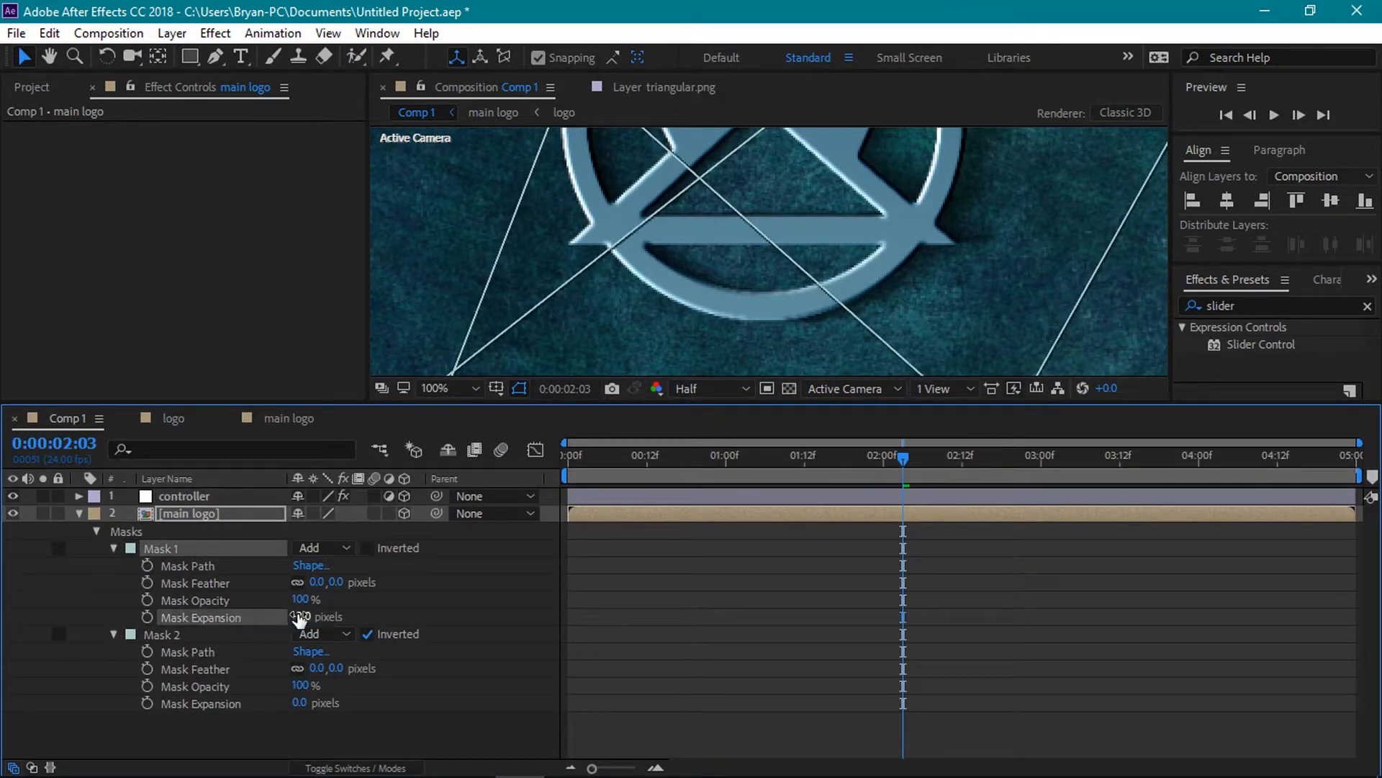
left_click(298, 703)
type("2")
key("Return")
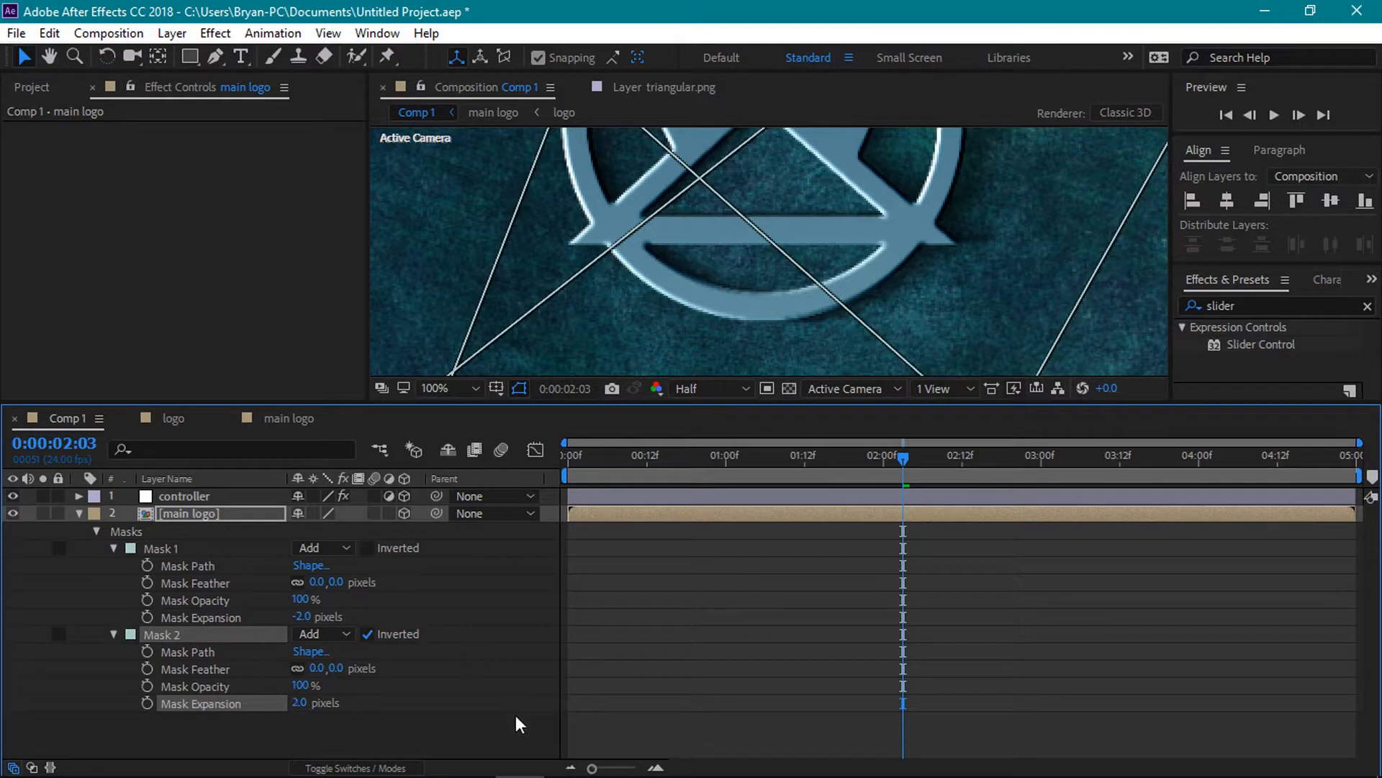
left_click(554, 681)
left_click(789, 388)
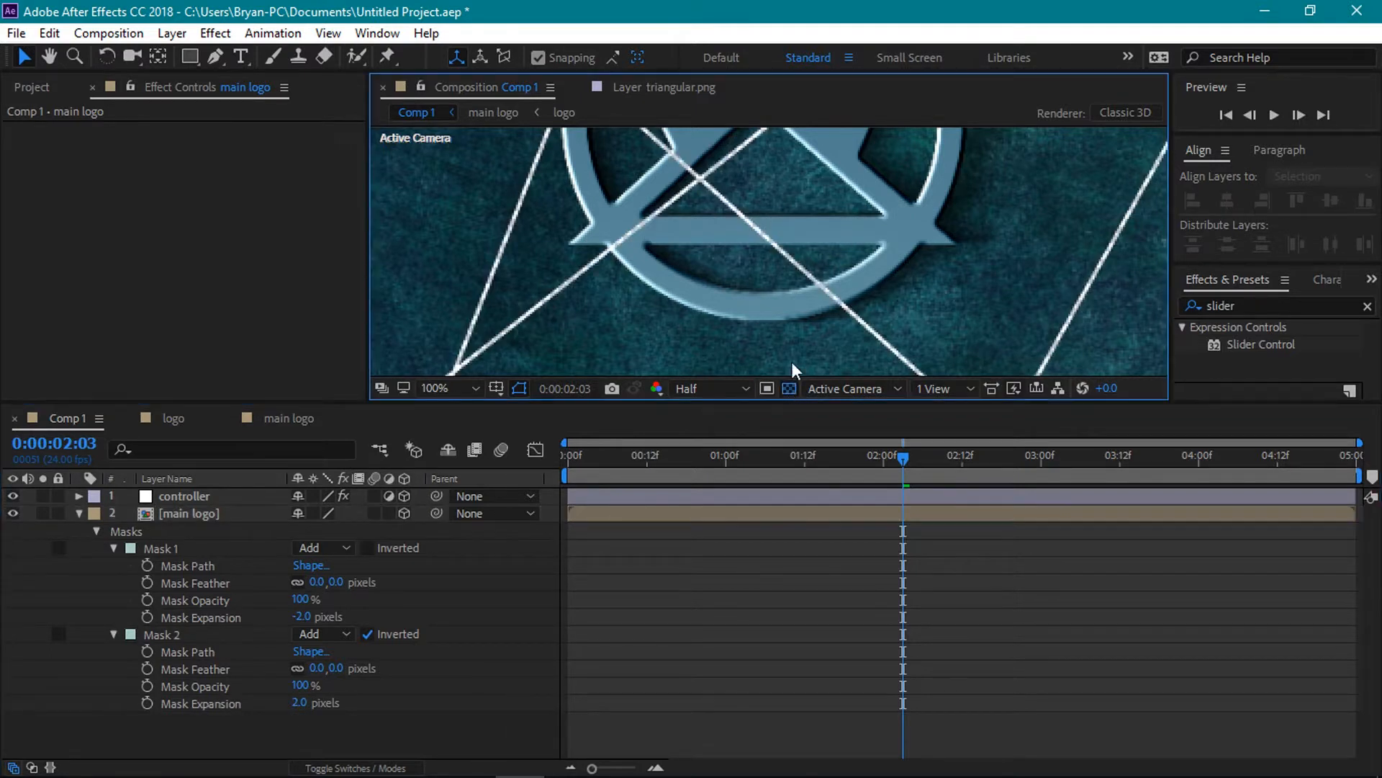
Auto-trace the main logo layer's alpha channel for the current frame only, with tolerance 2 px, threshold 50% and preview enabled.
left_click(79, 514)
left_click(176, 515)
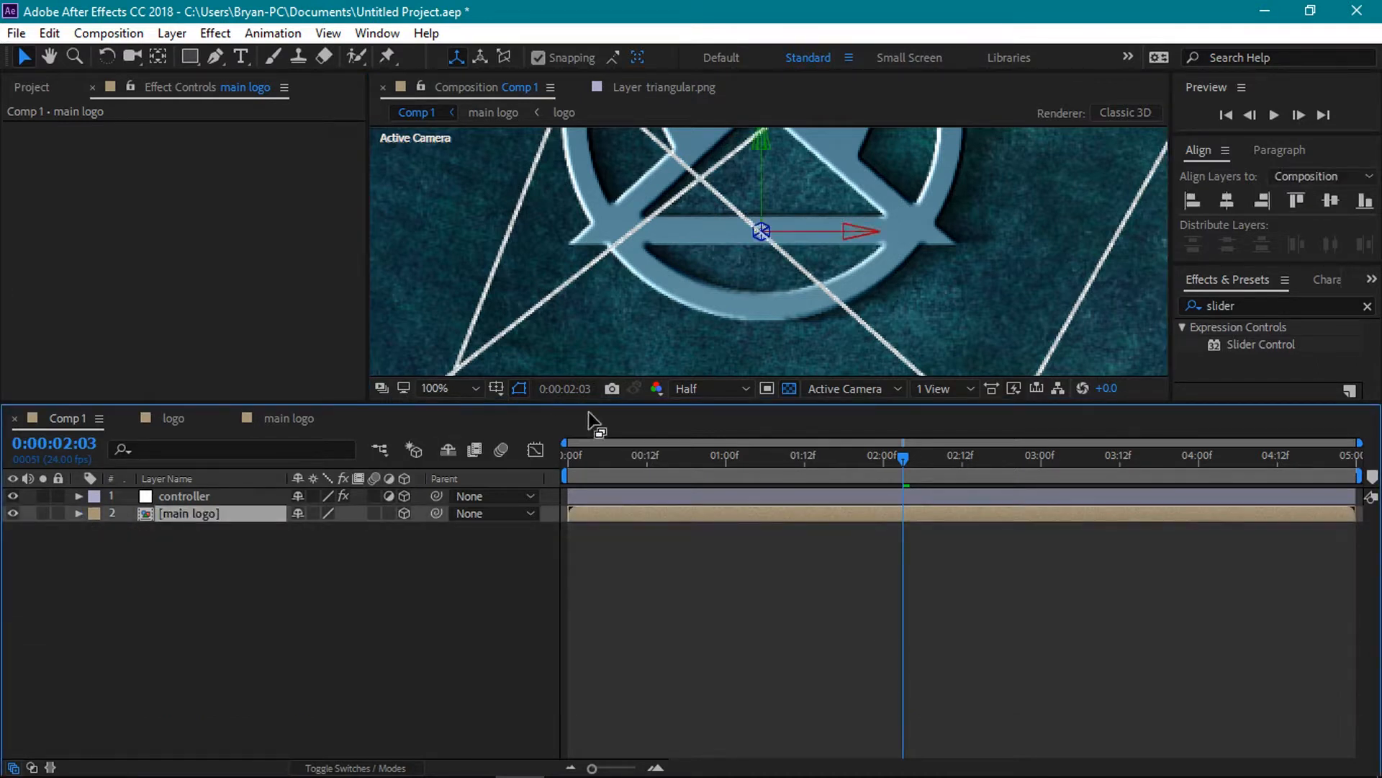
left_click_drag(601, 400, 606, 528)
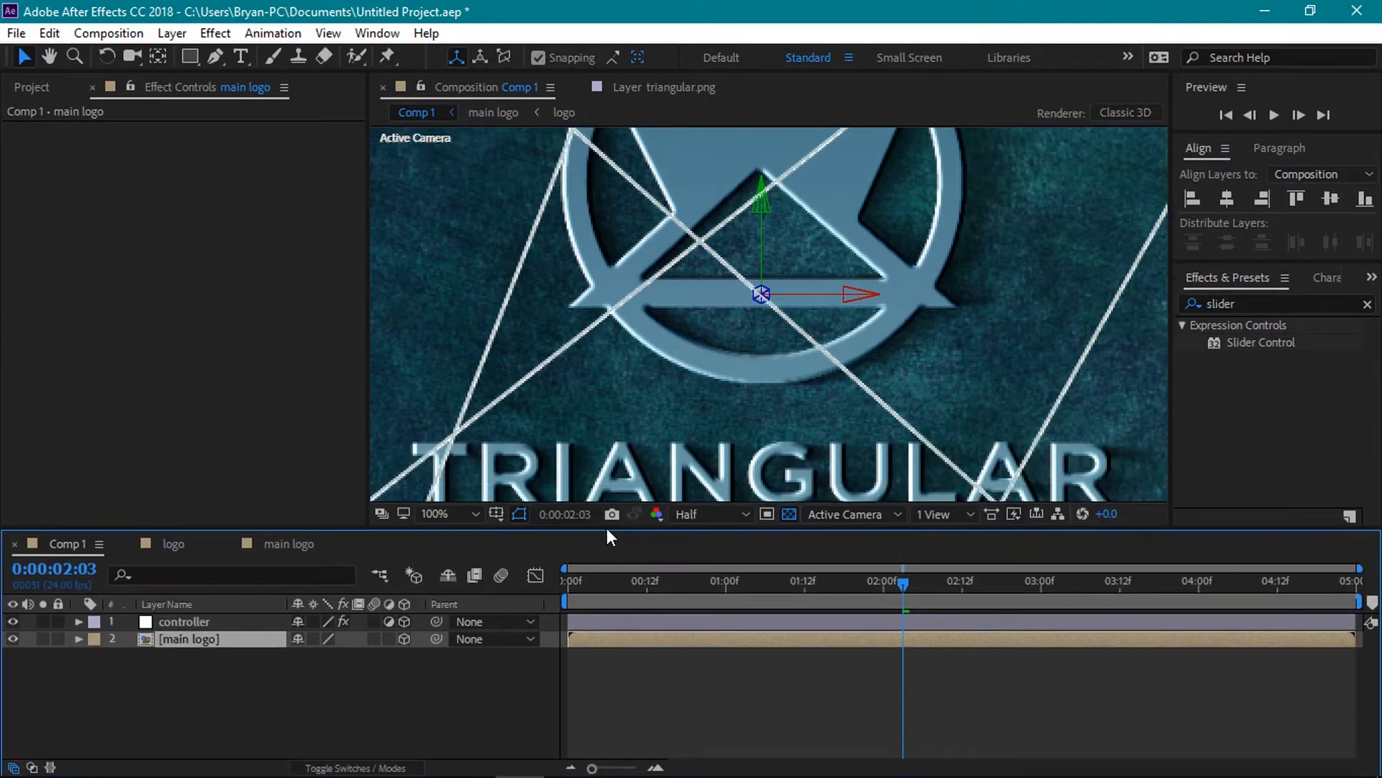
key("comma")
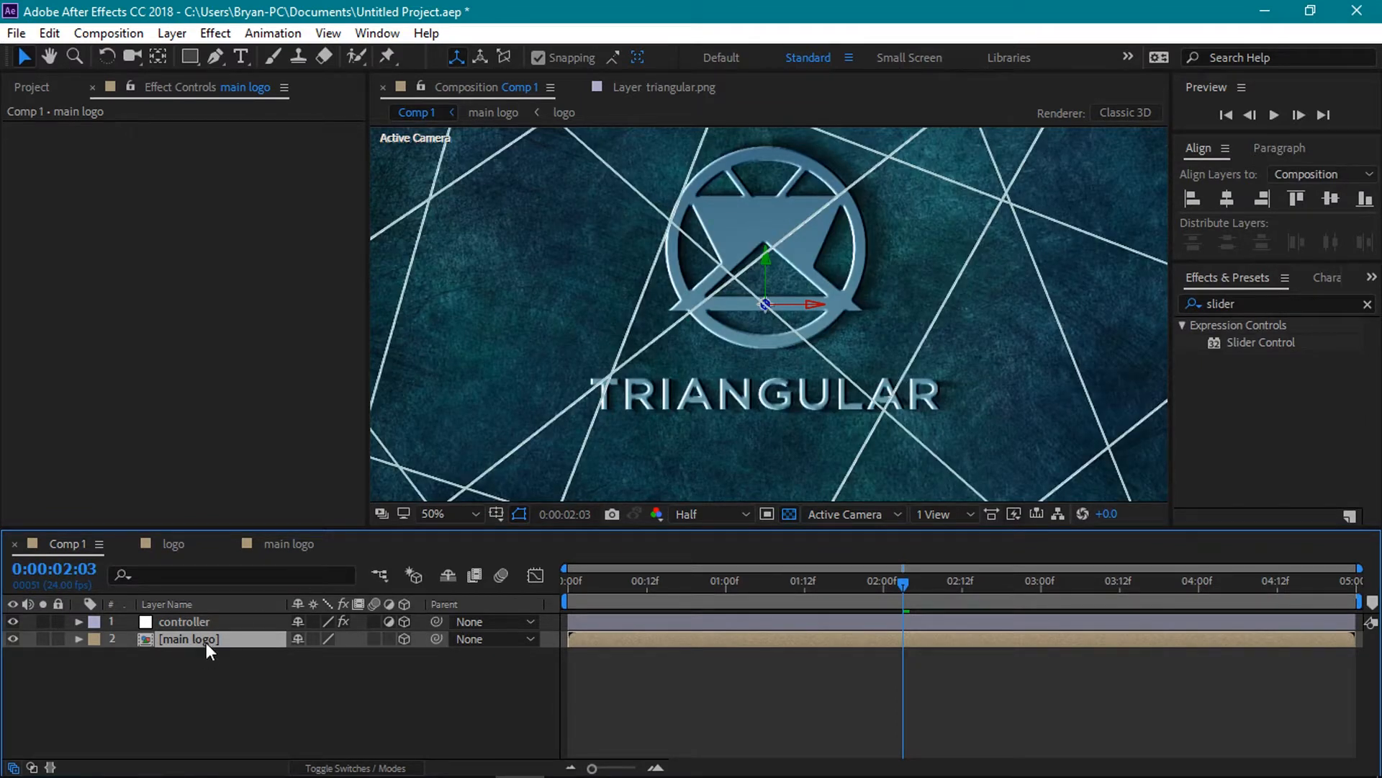
left_click(172, 33)
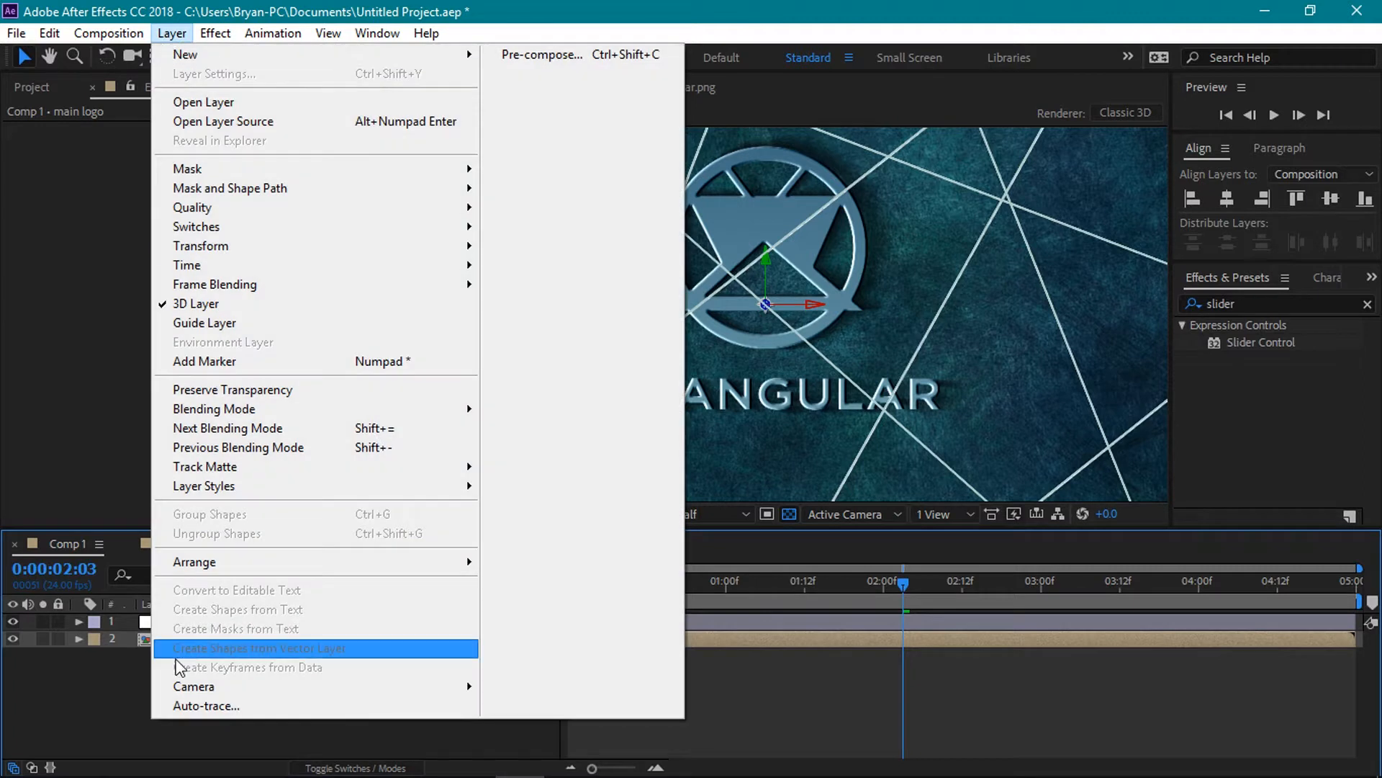
left_click(182, 706)
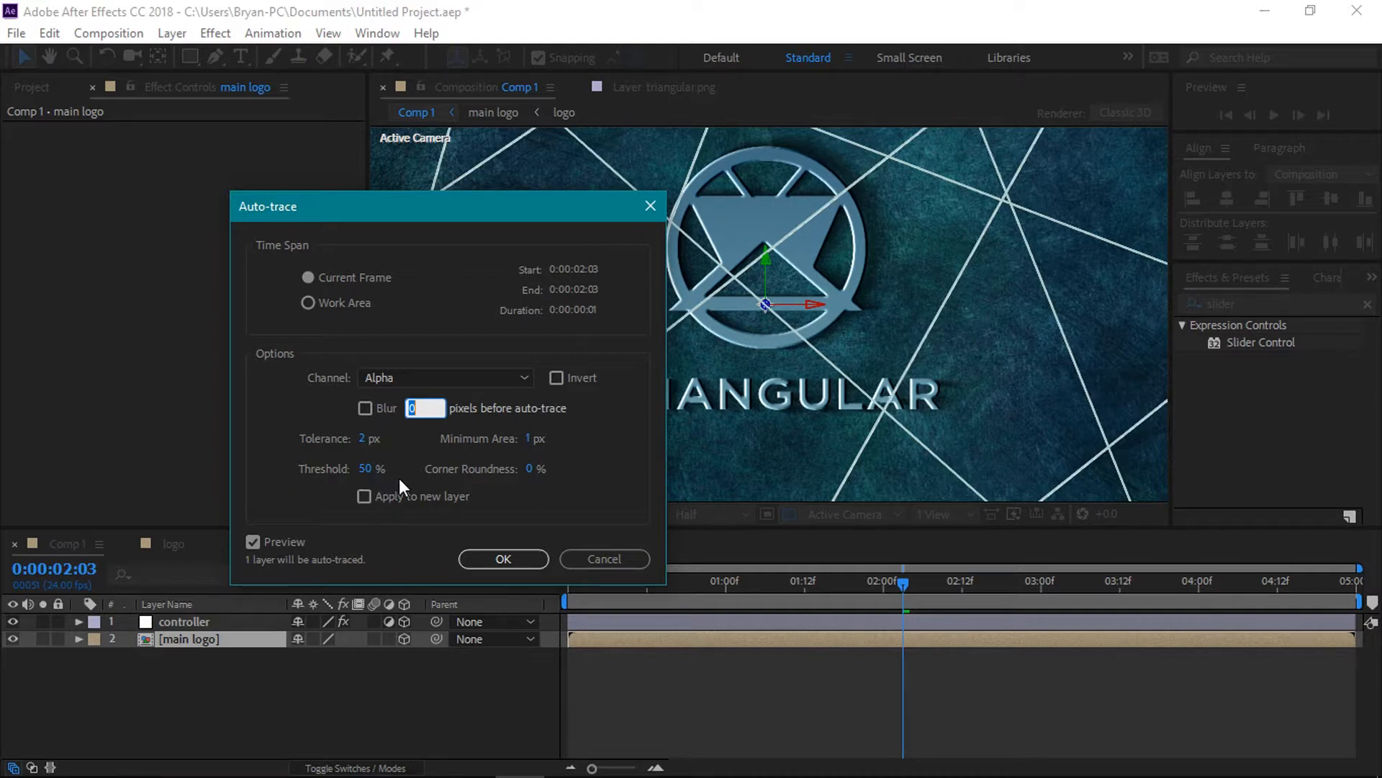
left_click(485, 561)
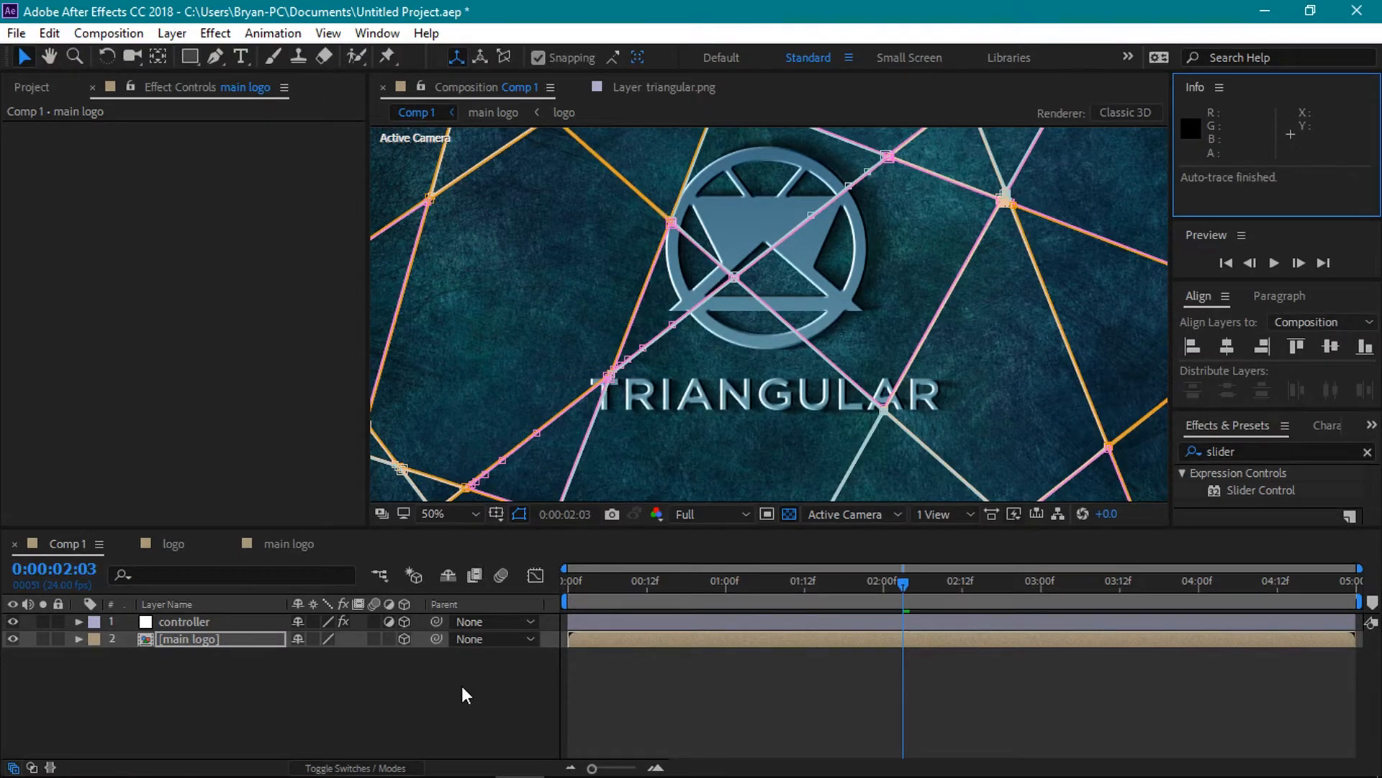
Reveal the main logo layer's masks in an enlarged timeline and delete the original Mask 1 and Mask 2.
scroll(707, 363, "down", 2)
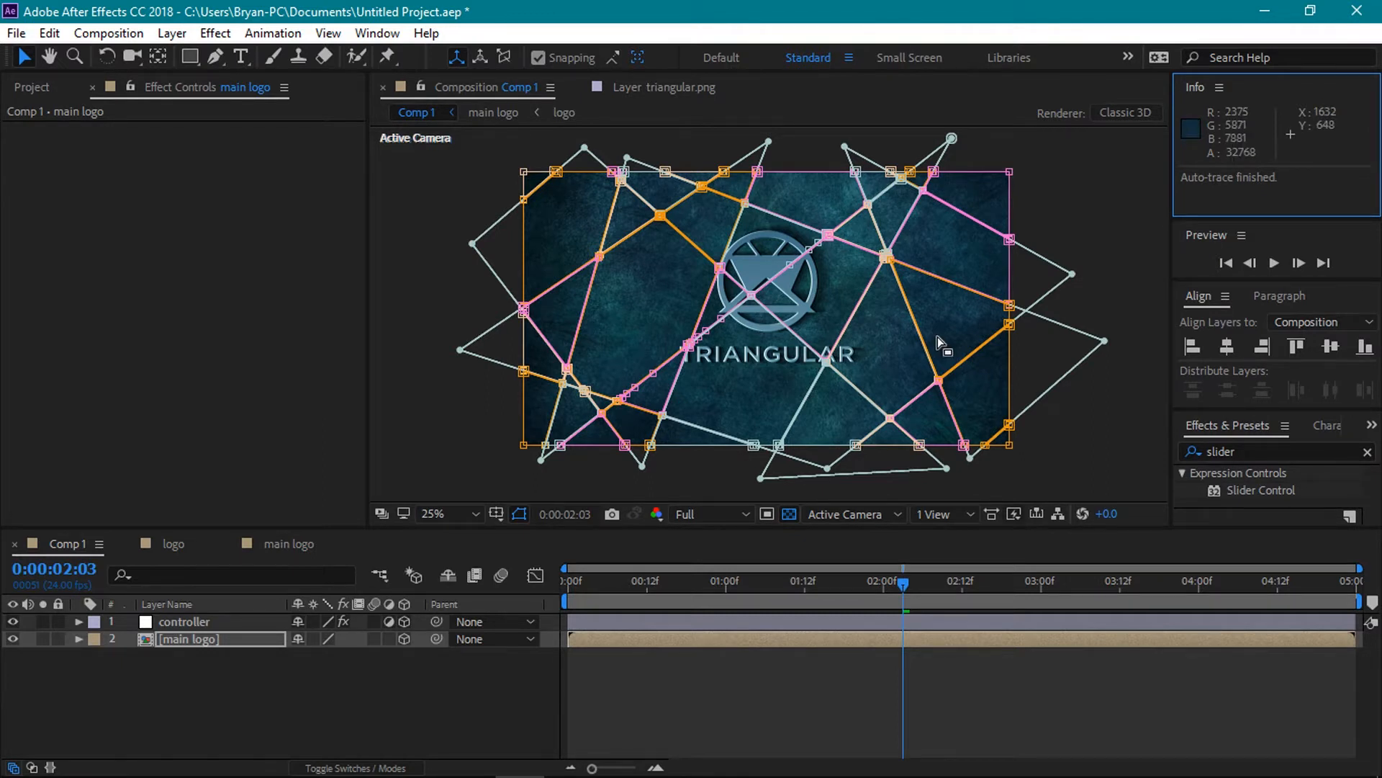
left_click(79, 639)
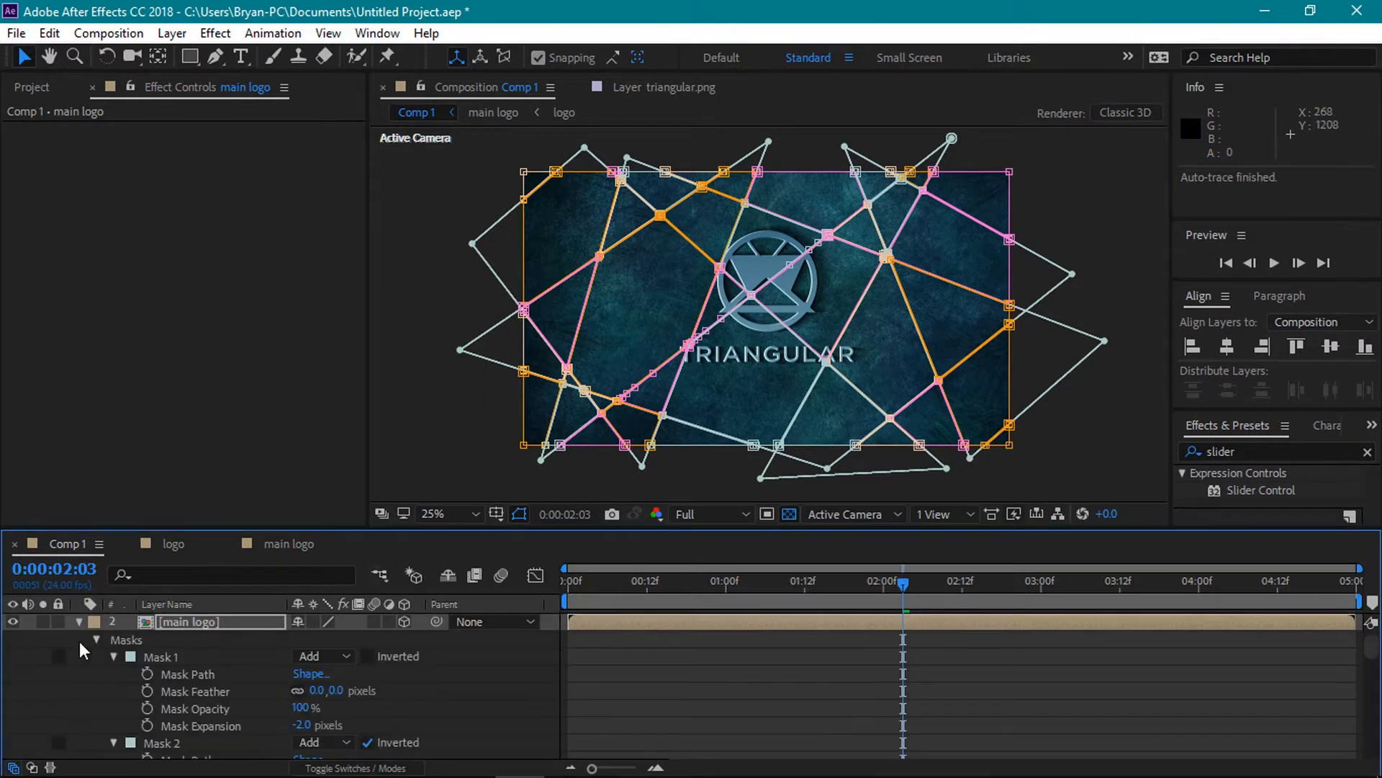
left_click_drag(1197, 529, 1224, 359)
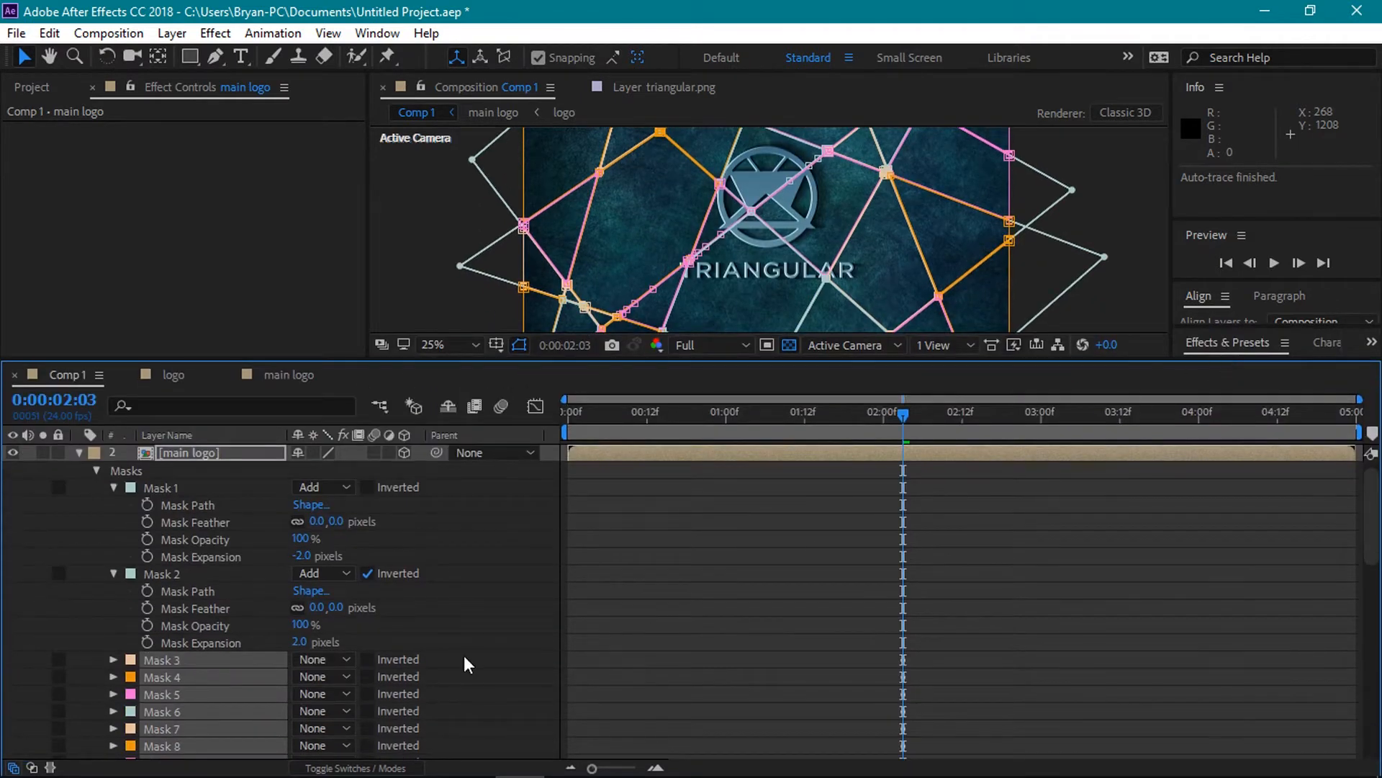
mouse_move(1372, 558)
left_mouse_down()
mouse_move(1378, 754)
mouse_move(1374, 556)
left_mouse_up()
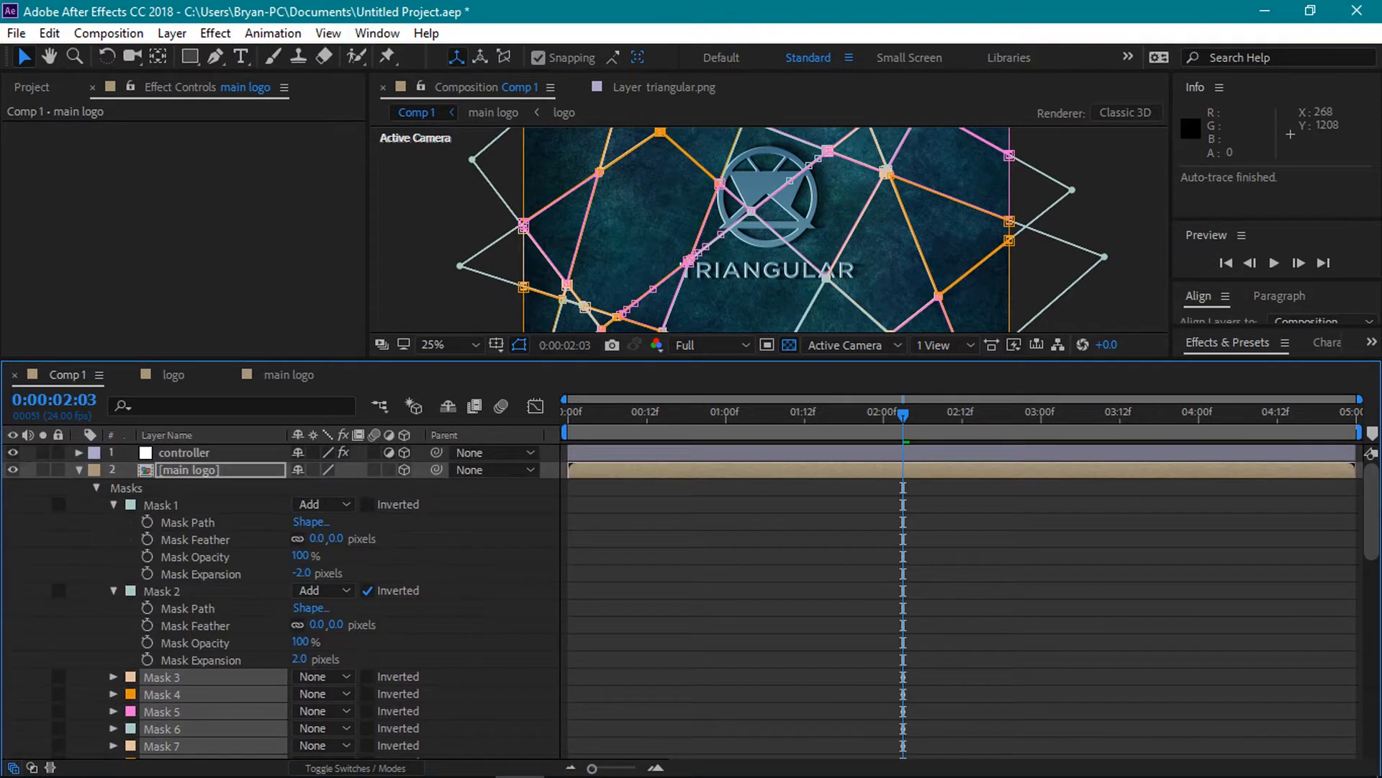
left_click(162, 506)
left_click(167, 591, "shift")
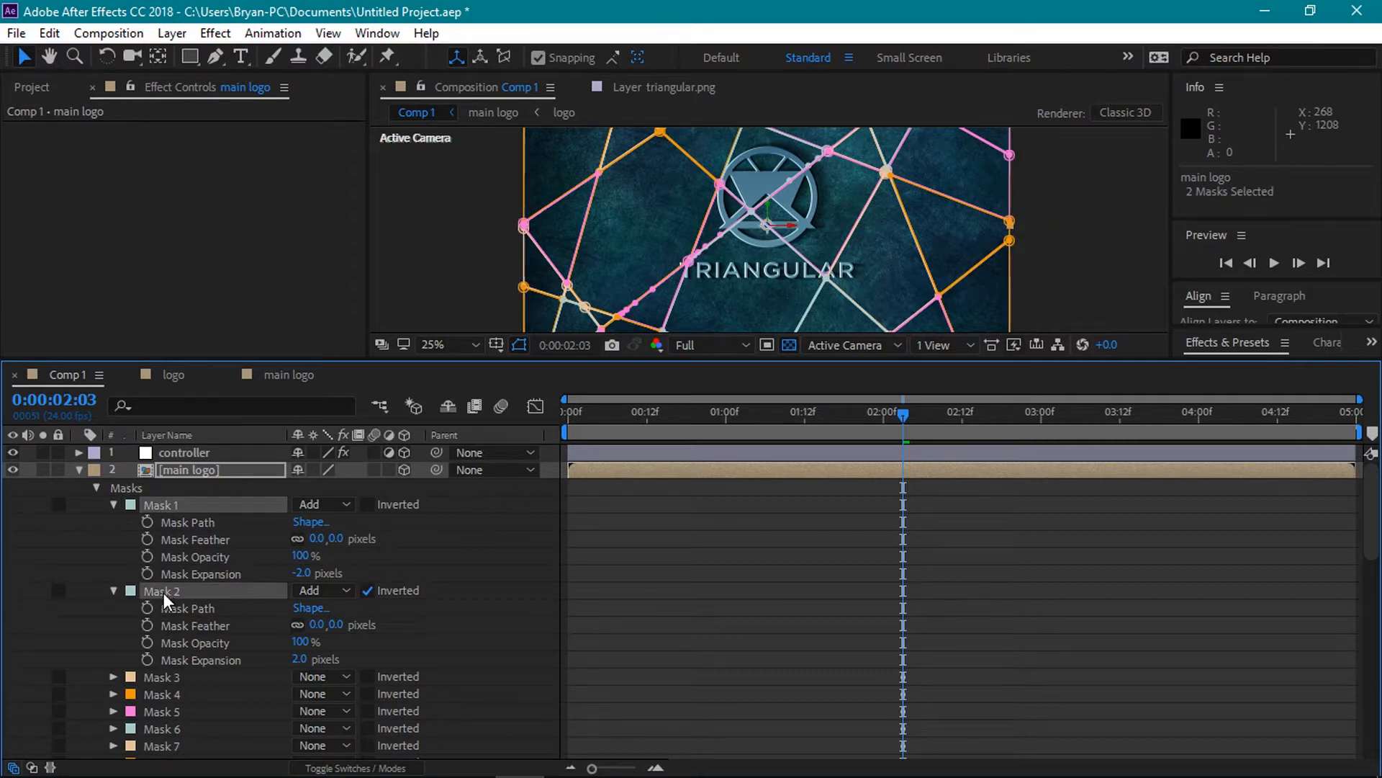
key("Delete")
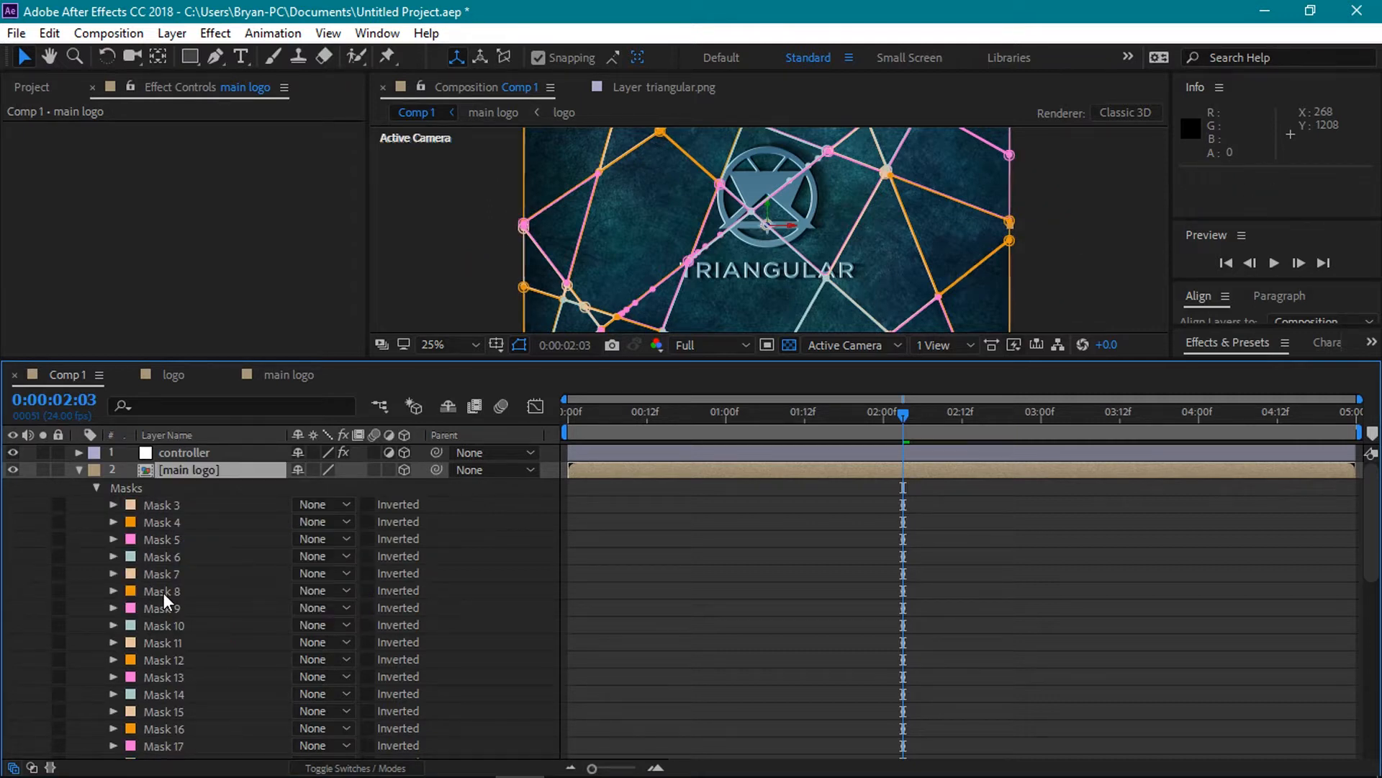
Set the mode of all traced masks, Mask 3 through Mask 41, to Add.
left_click(166, 506)
left_click(1378, 736)
left_click(1377, 736)
left_click(161, 698, "shift")
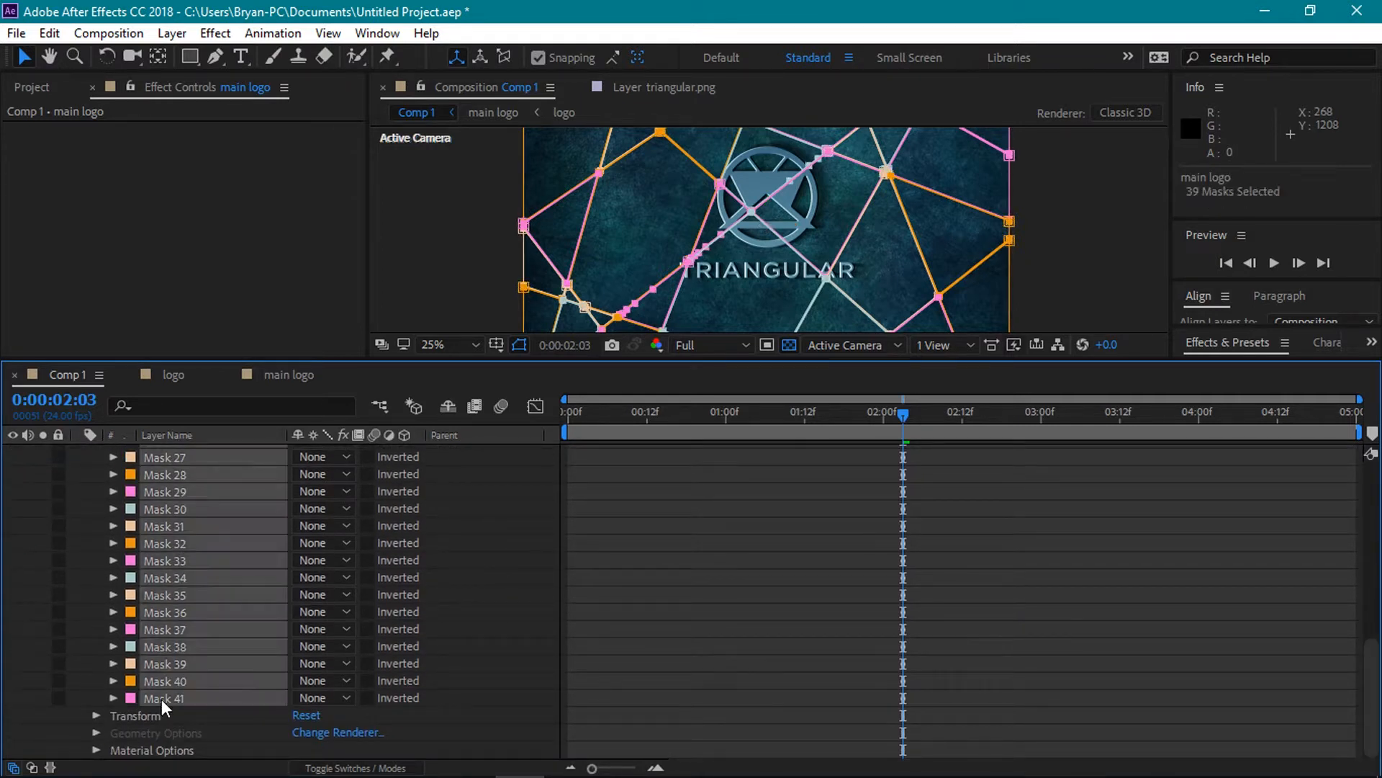
left_click(337, 697)
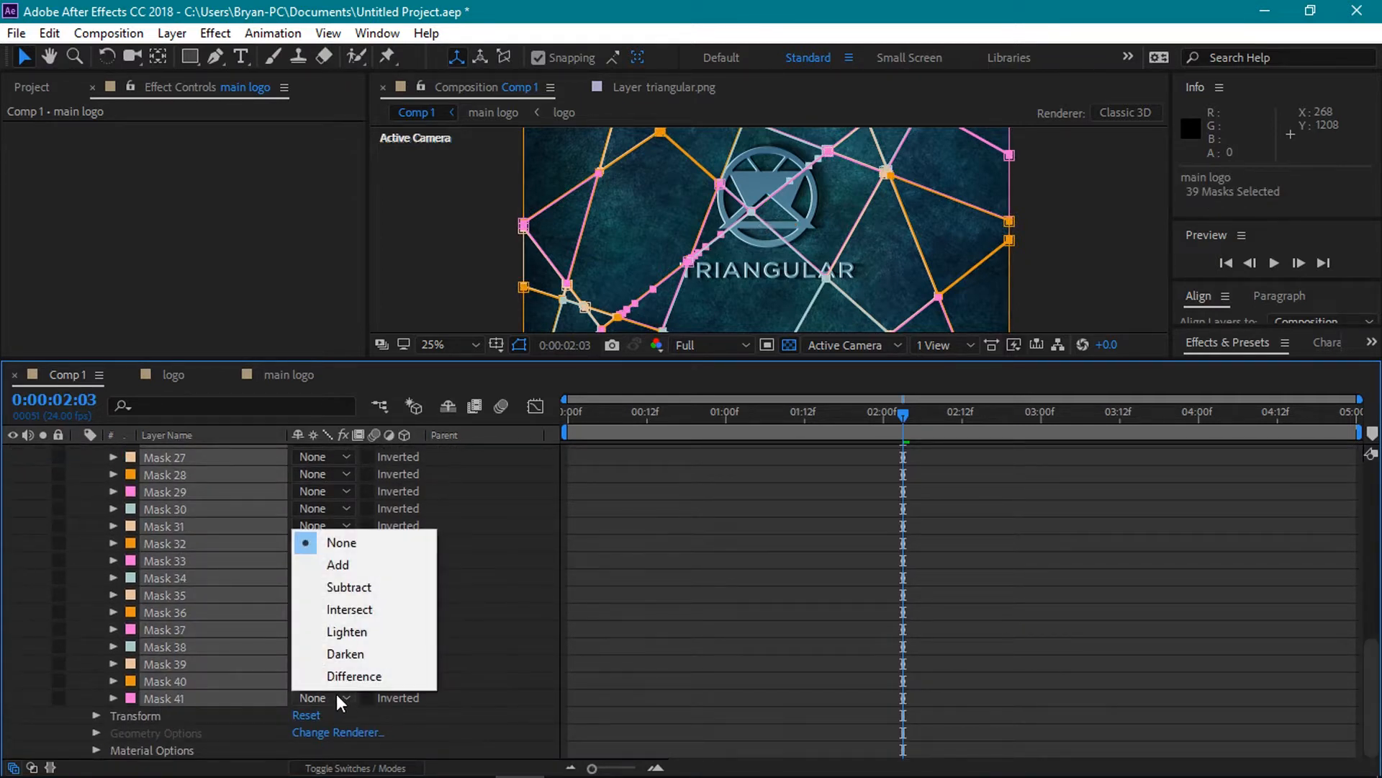
left_click(365, 561)
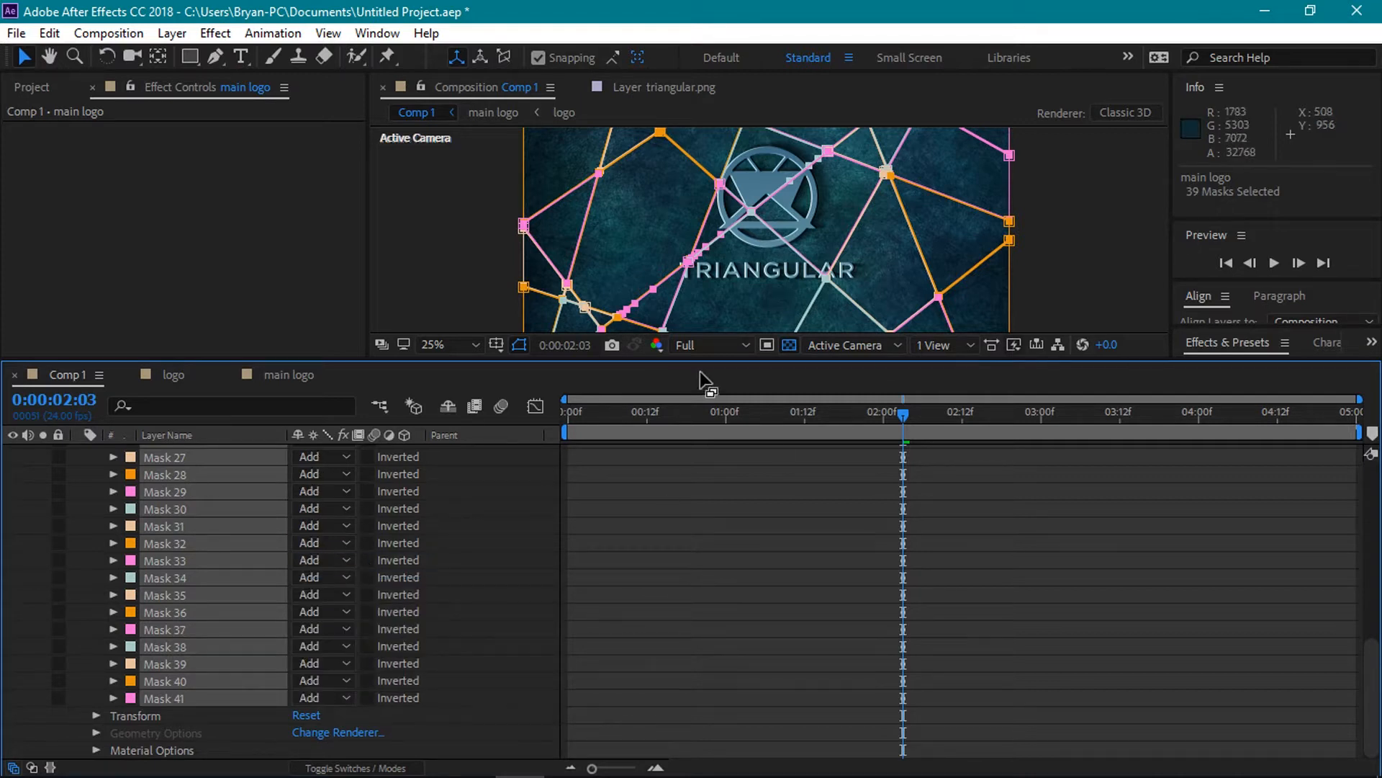
left_click(496, 547)
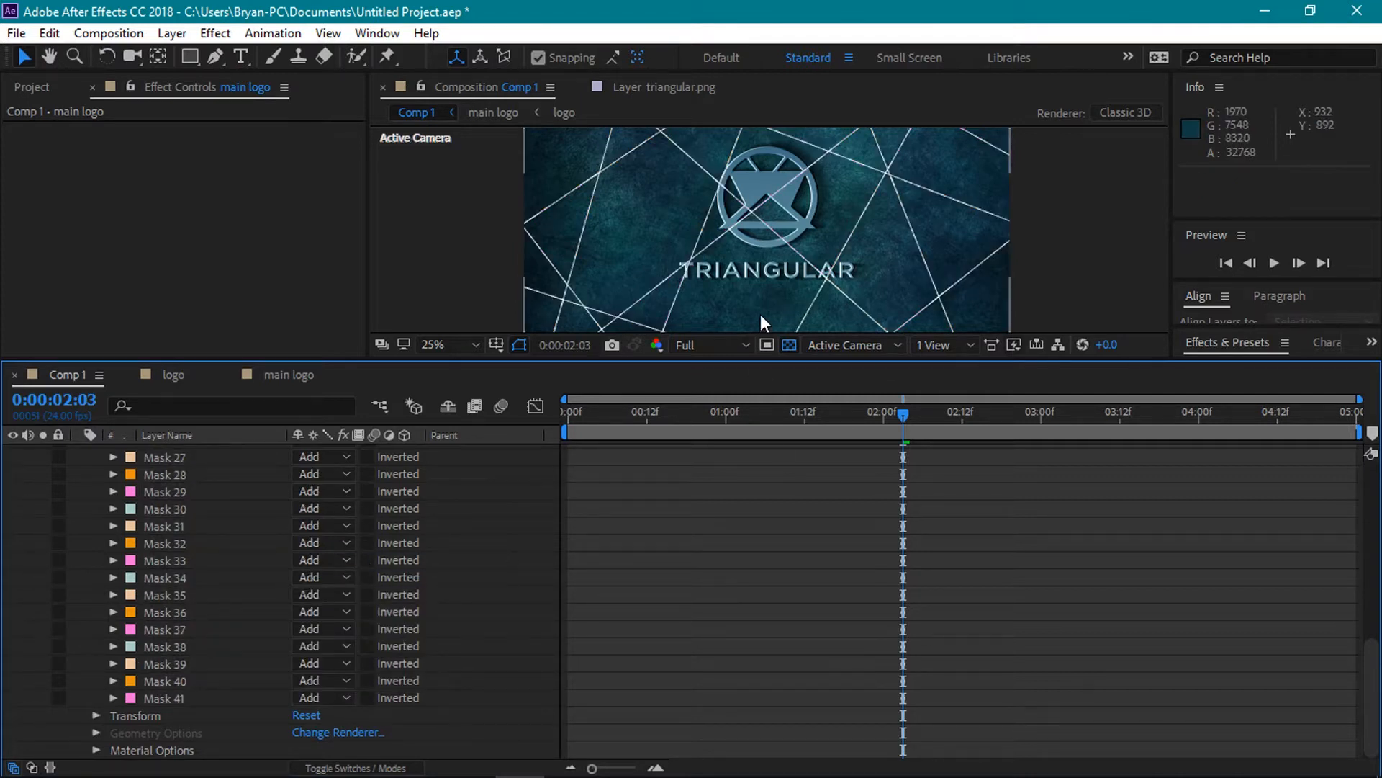
Set Mask Expansion to 4.5 pixels for all masks from Mask 3 to Mask 41.
key("slash")
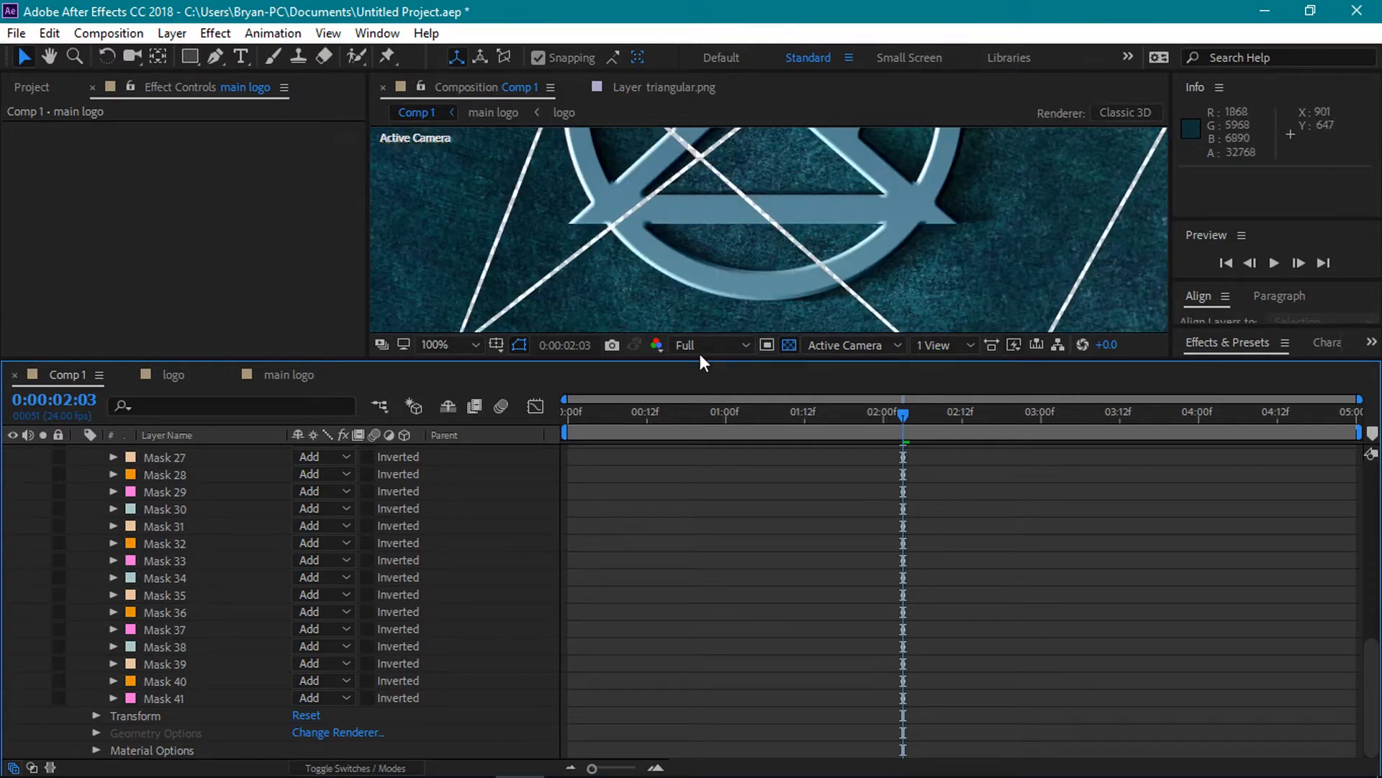
left_click_drag(1372, 670, 1365, 479)
left_click(205, 506)
left_click_drag(1374, 557, 1372, 742)
left_click(205, 701, "shift")
left_click(113, 697)
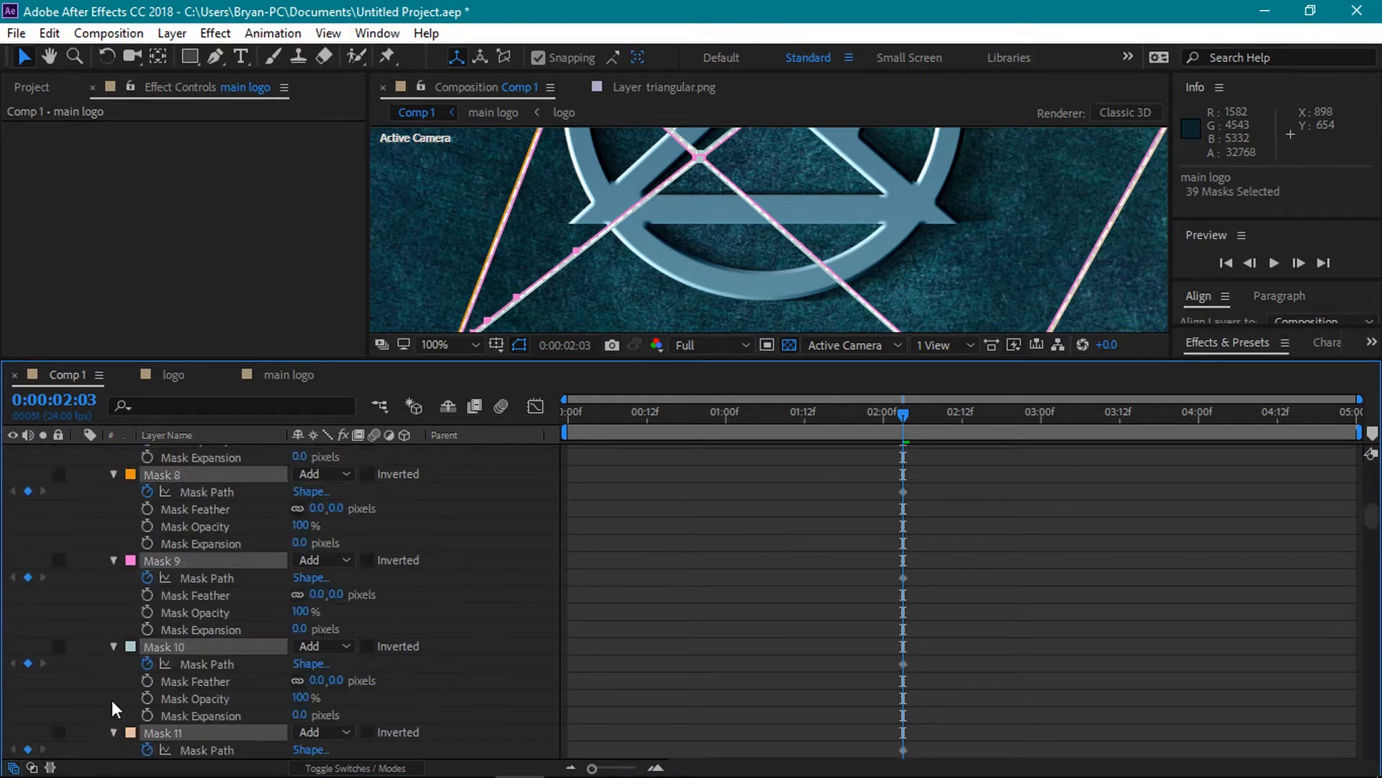
left_click(303, 661)
type("4.5")
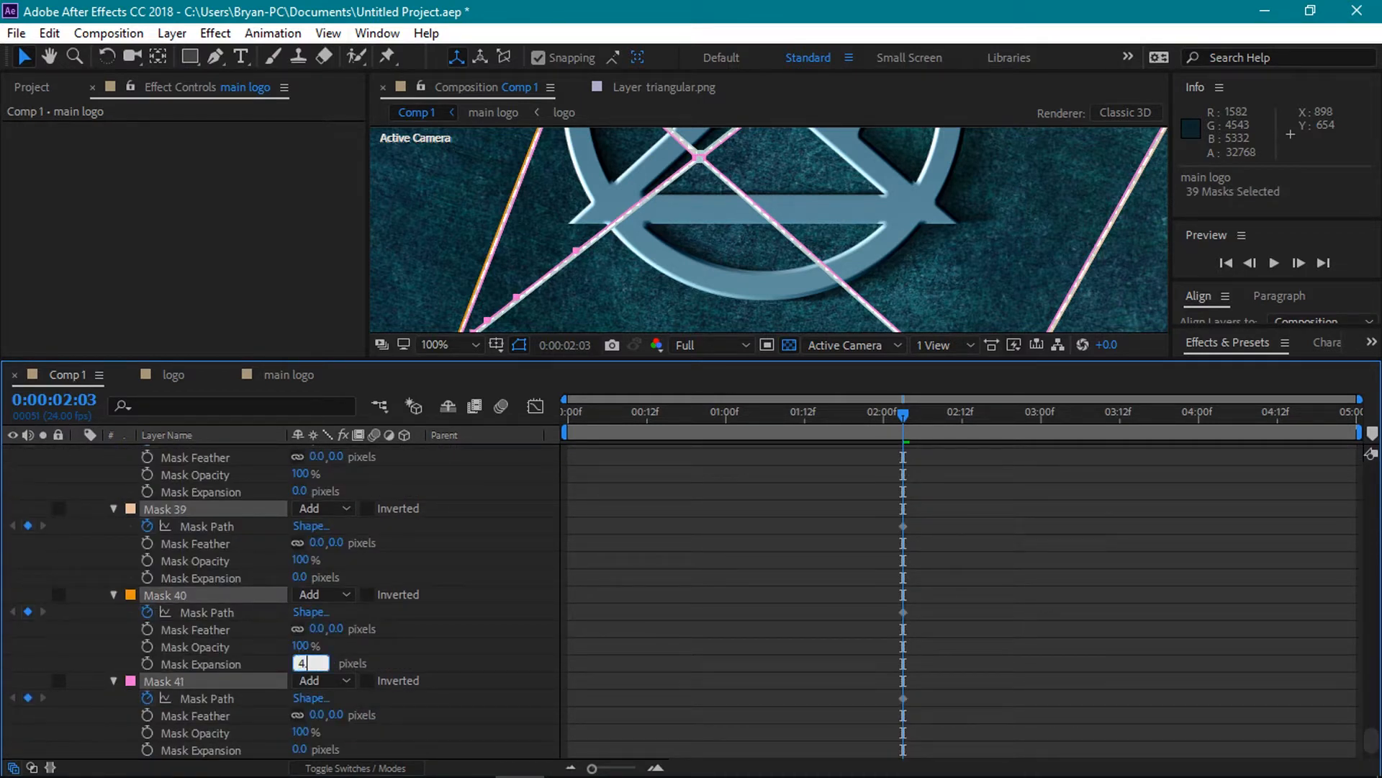
key("Return")
left_click(471, 625)
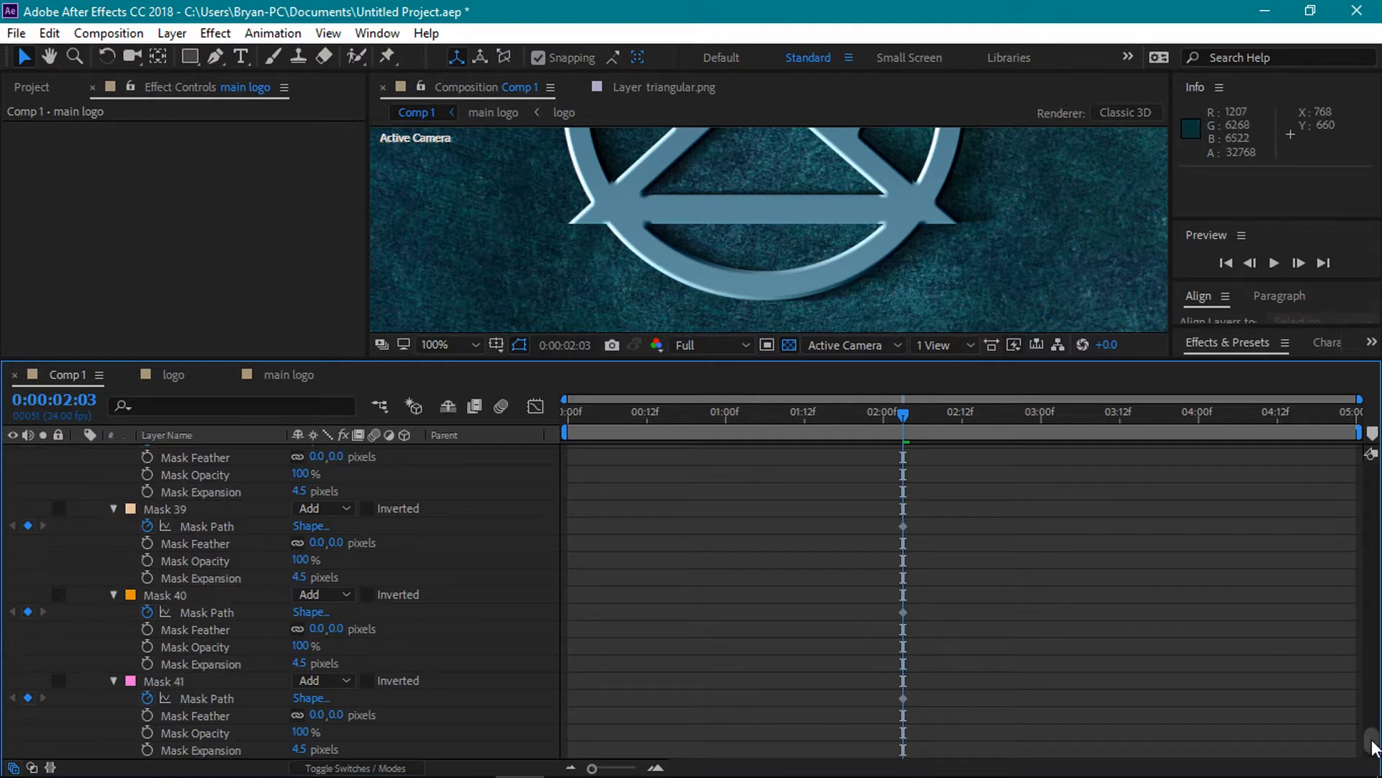
Collapse the main logo layer's properties and run the masktolayers.jsx script on it to split its masks into separate layers.
left_click_drag(1371, 738, 1371, 475)
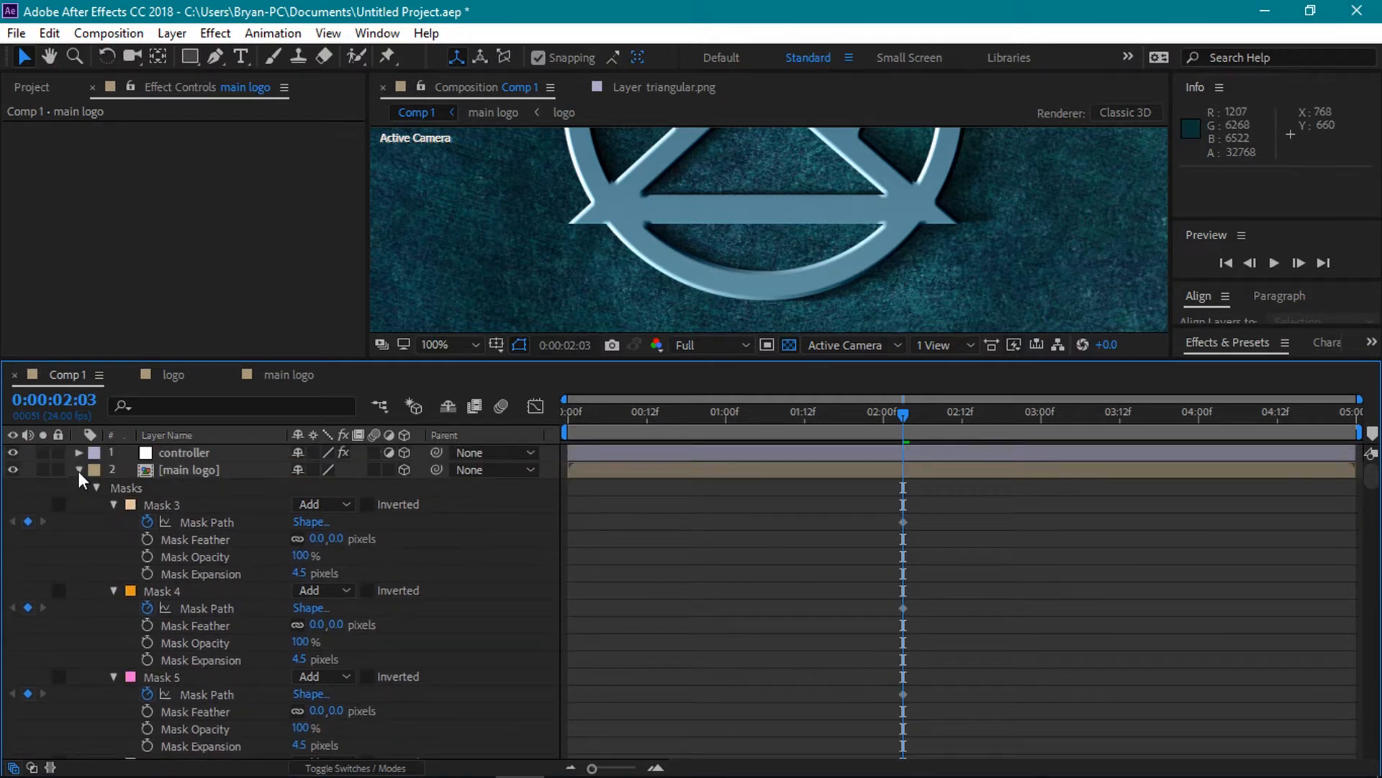
left_click(79, 470)
left_click(180, 476)
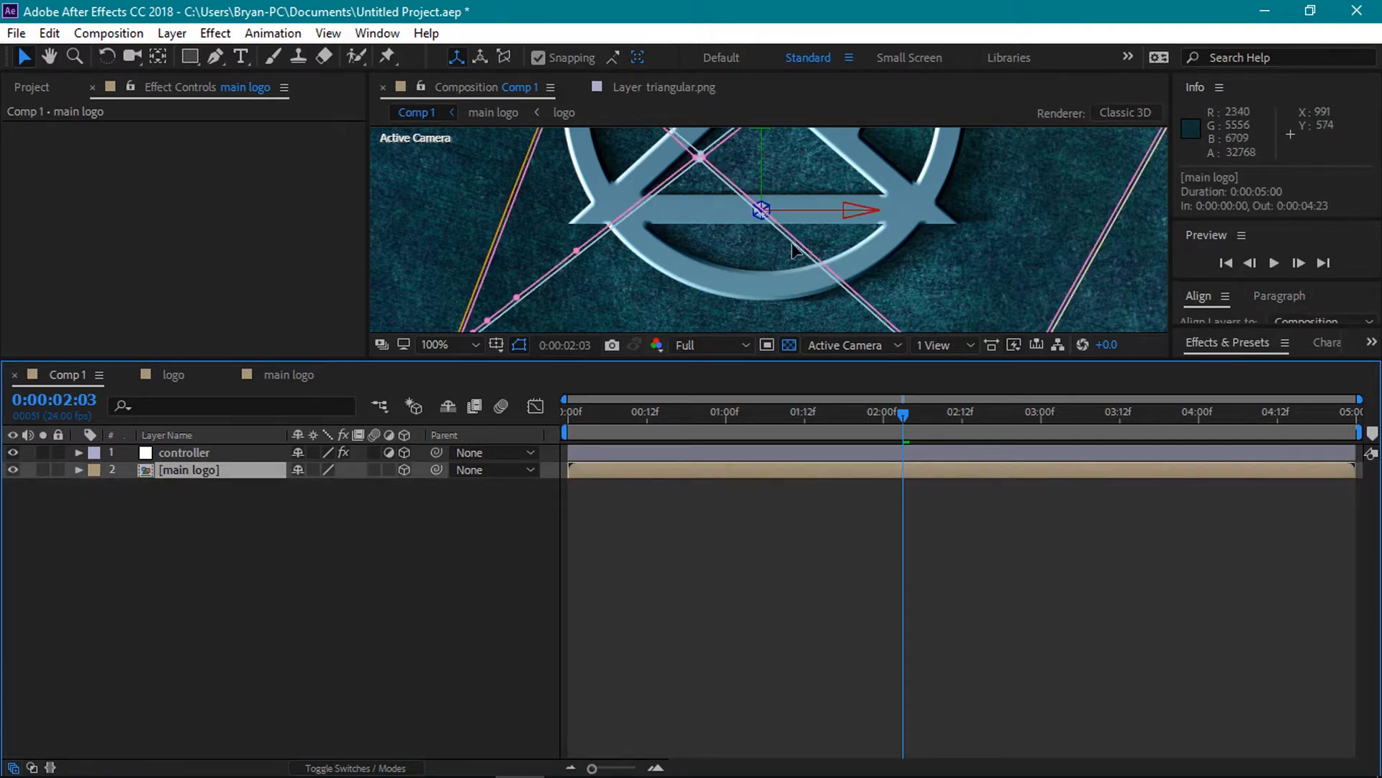
left_click_drag(762, 360, 763, 441)
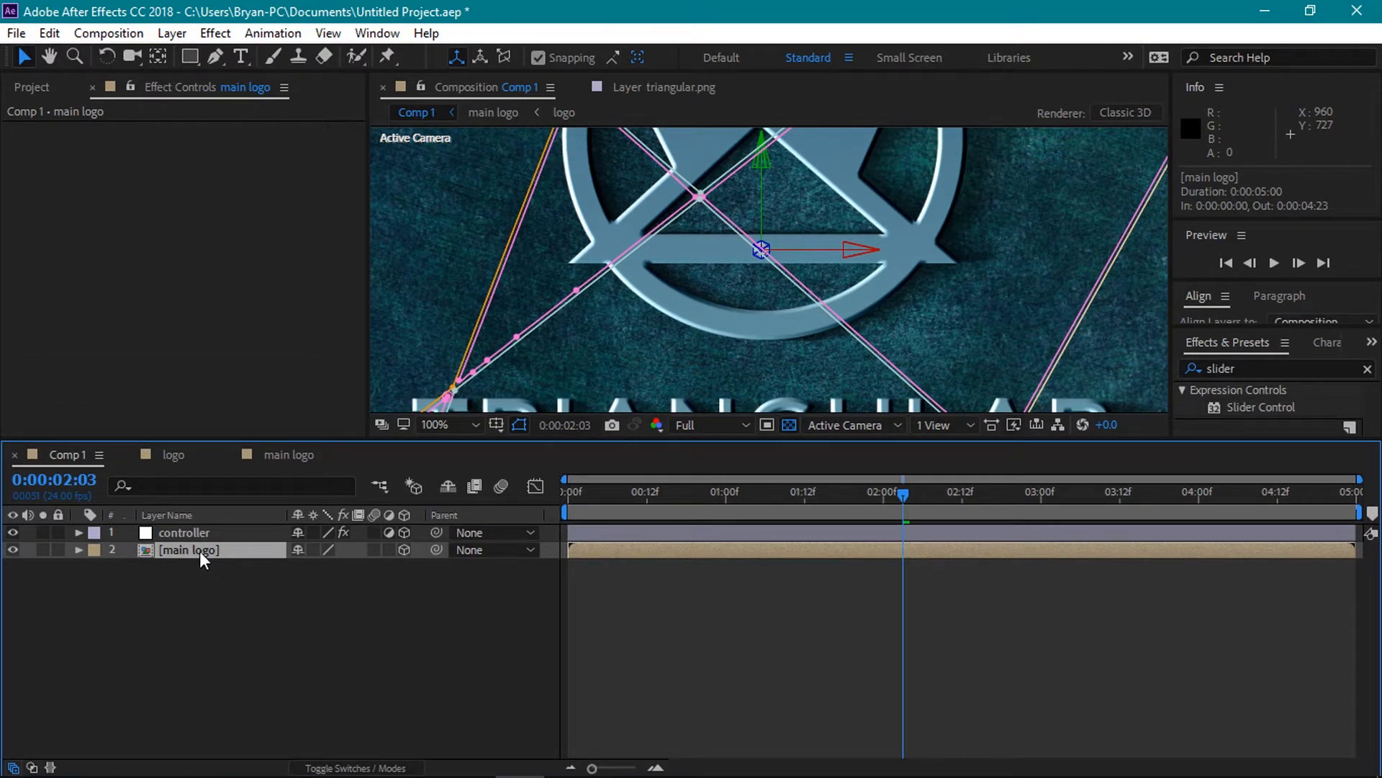
left_click(16, 33)
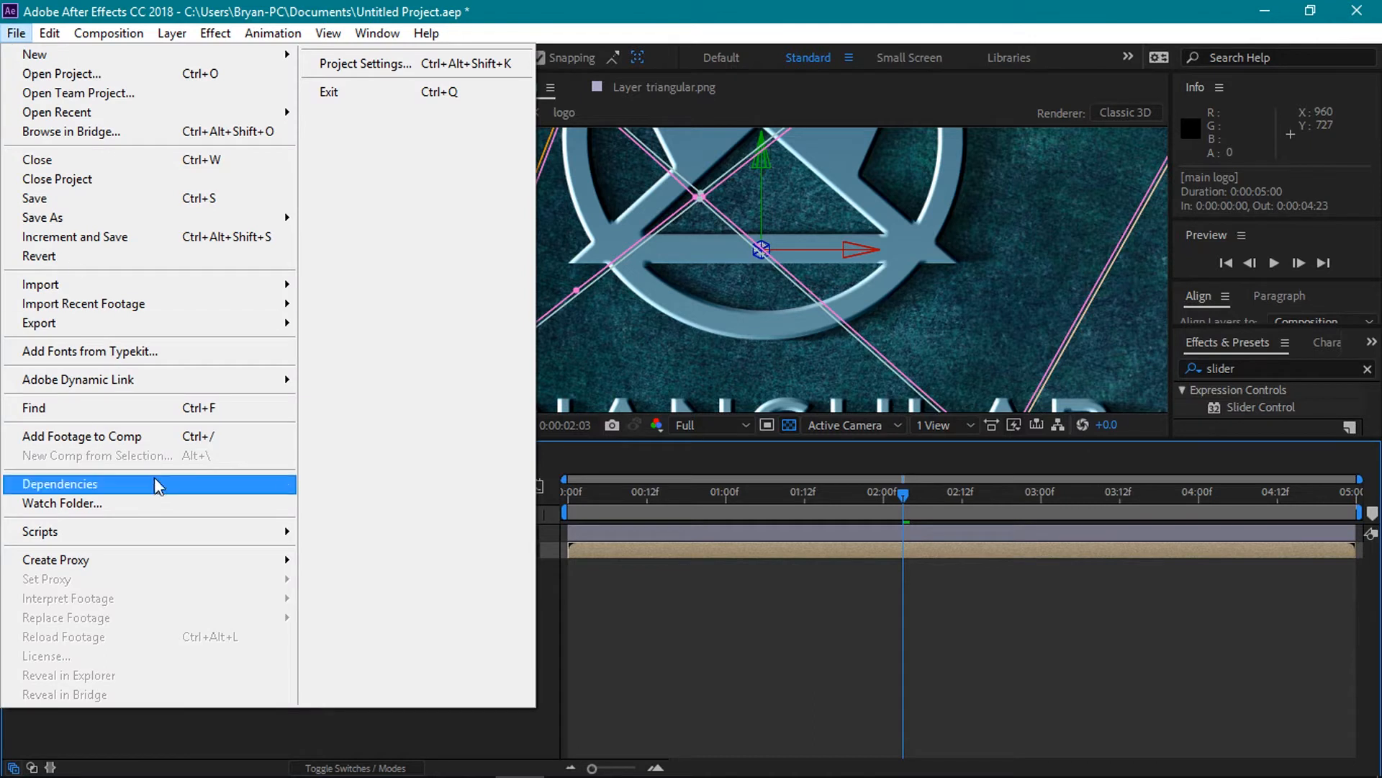
mouse_move(155, 532)
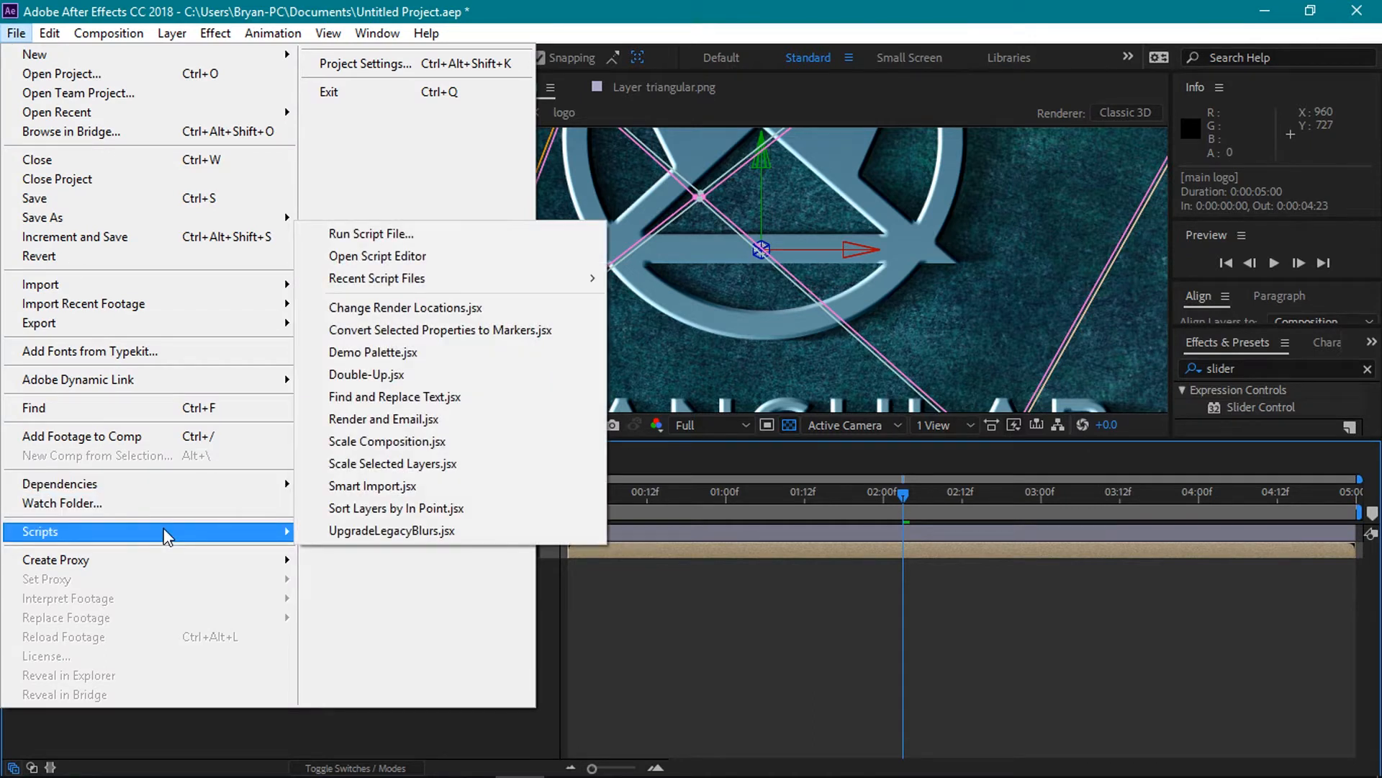
left_click(408, 234)
left_click(283, 187)
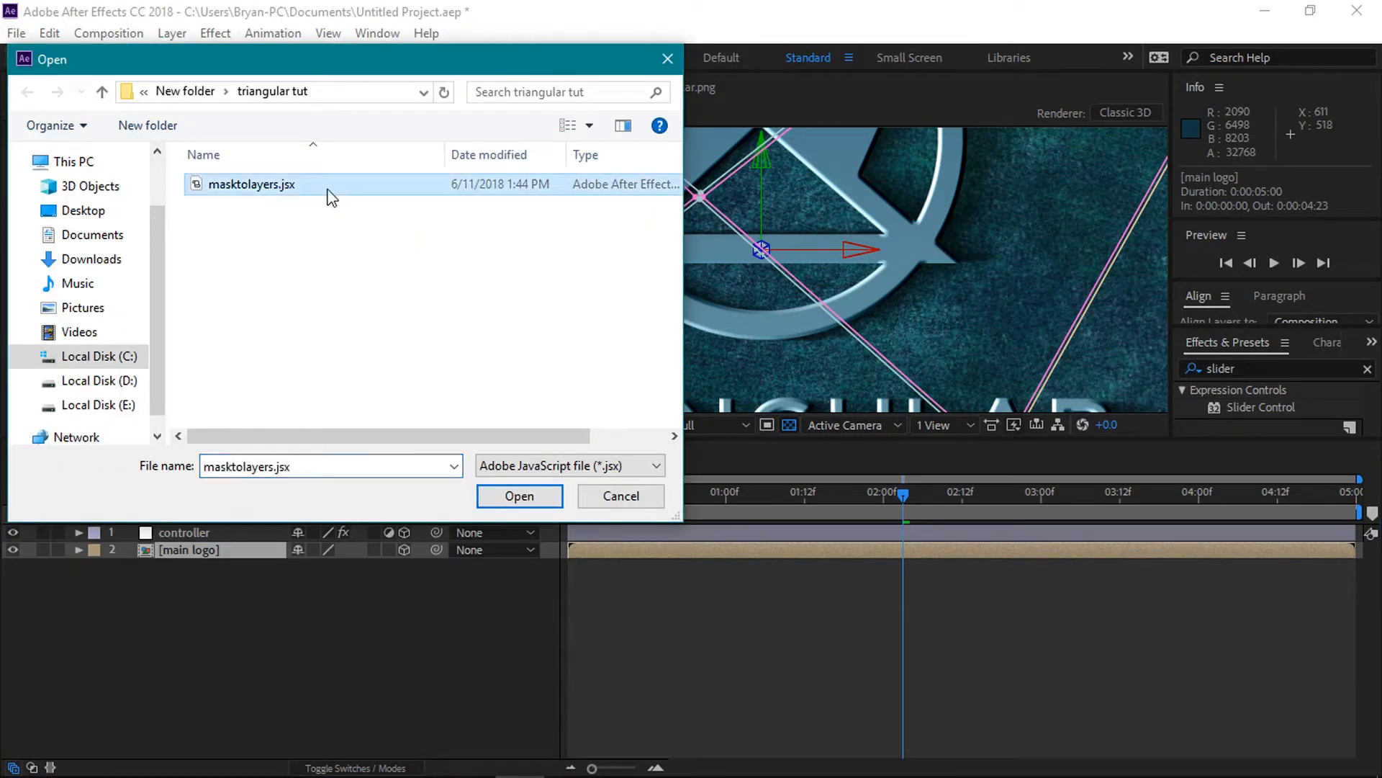
left_click(514, 496)
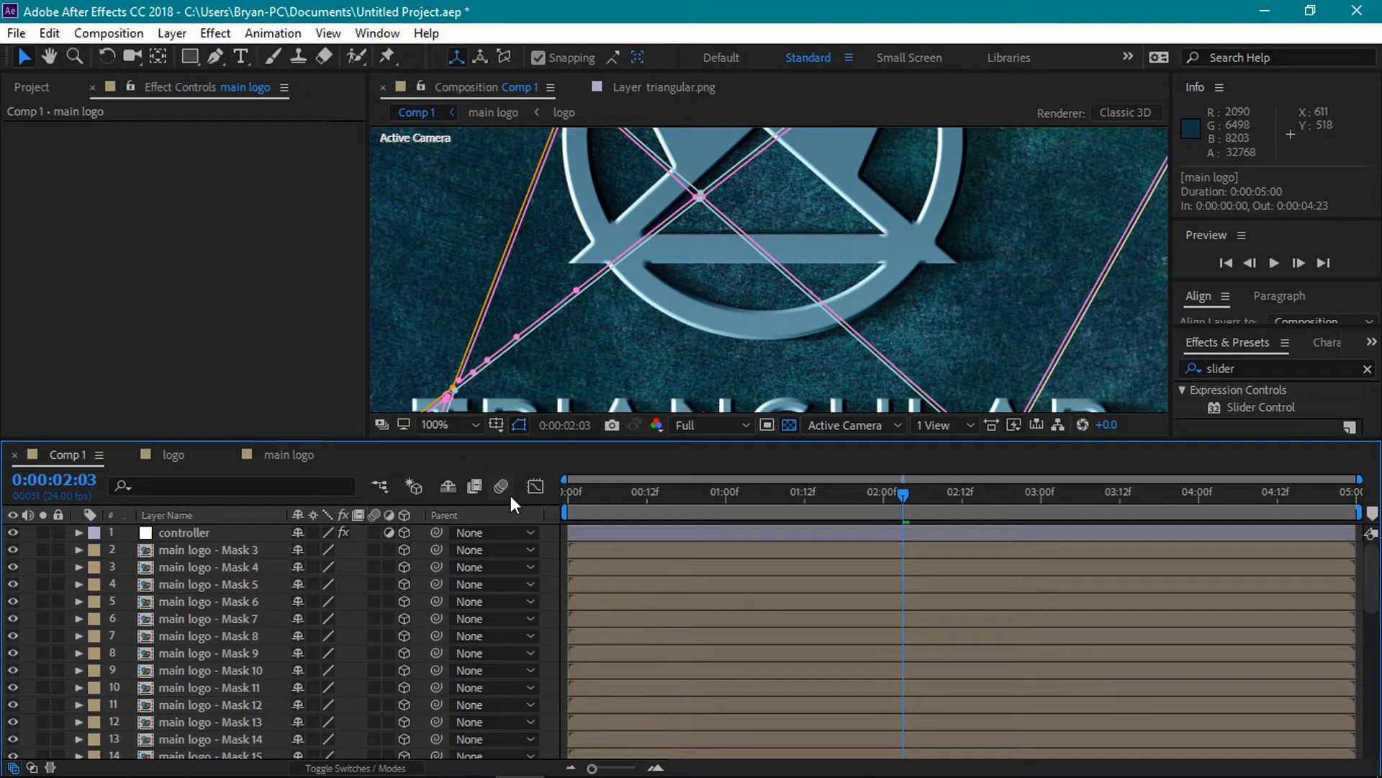
Test the shards with the controller's position slider at 55 and rotation slider at 71, and reset both sliders.
left_click_drag(1374, 607, 1377, 753)
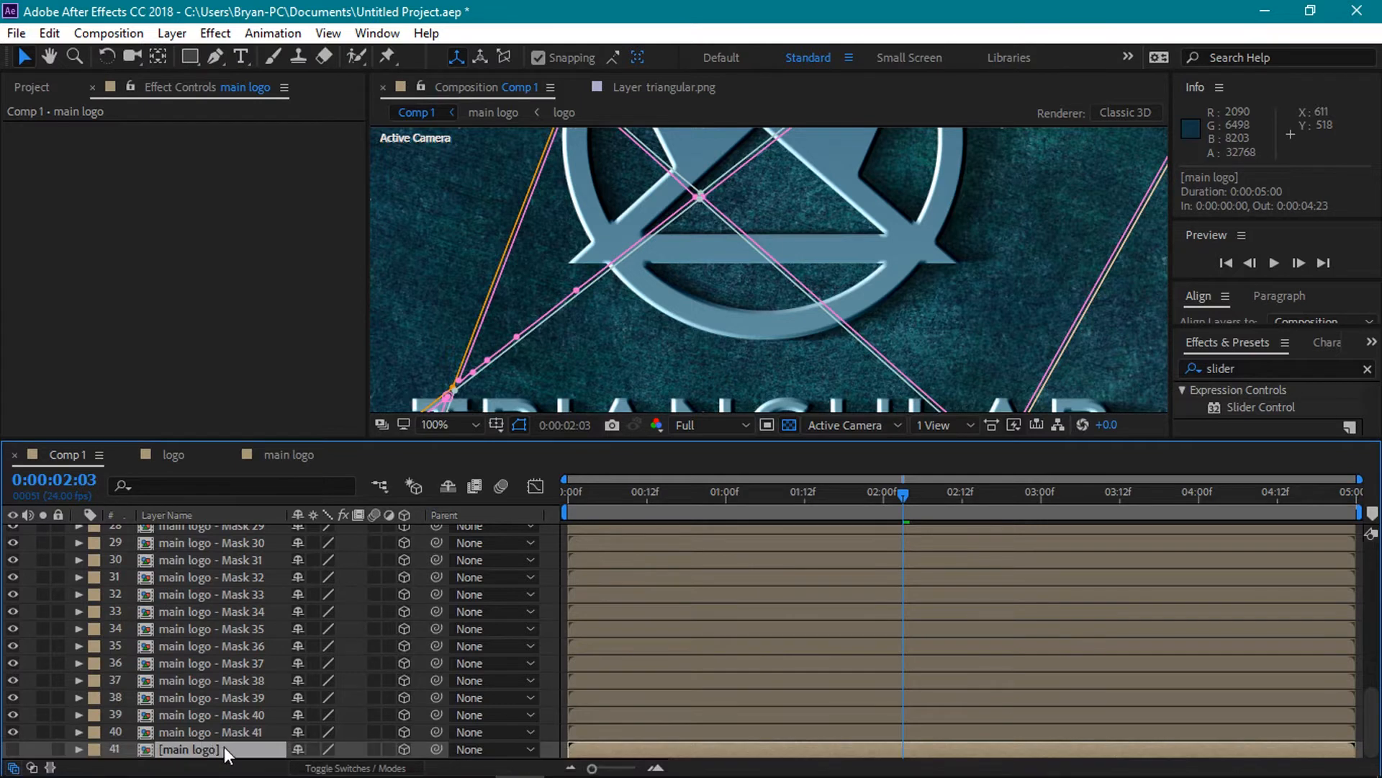
left_click(1368, 581)
left_click(1364, 581)
key("comma")
key("comma")
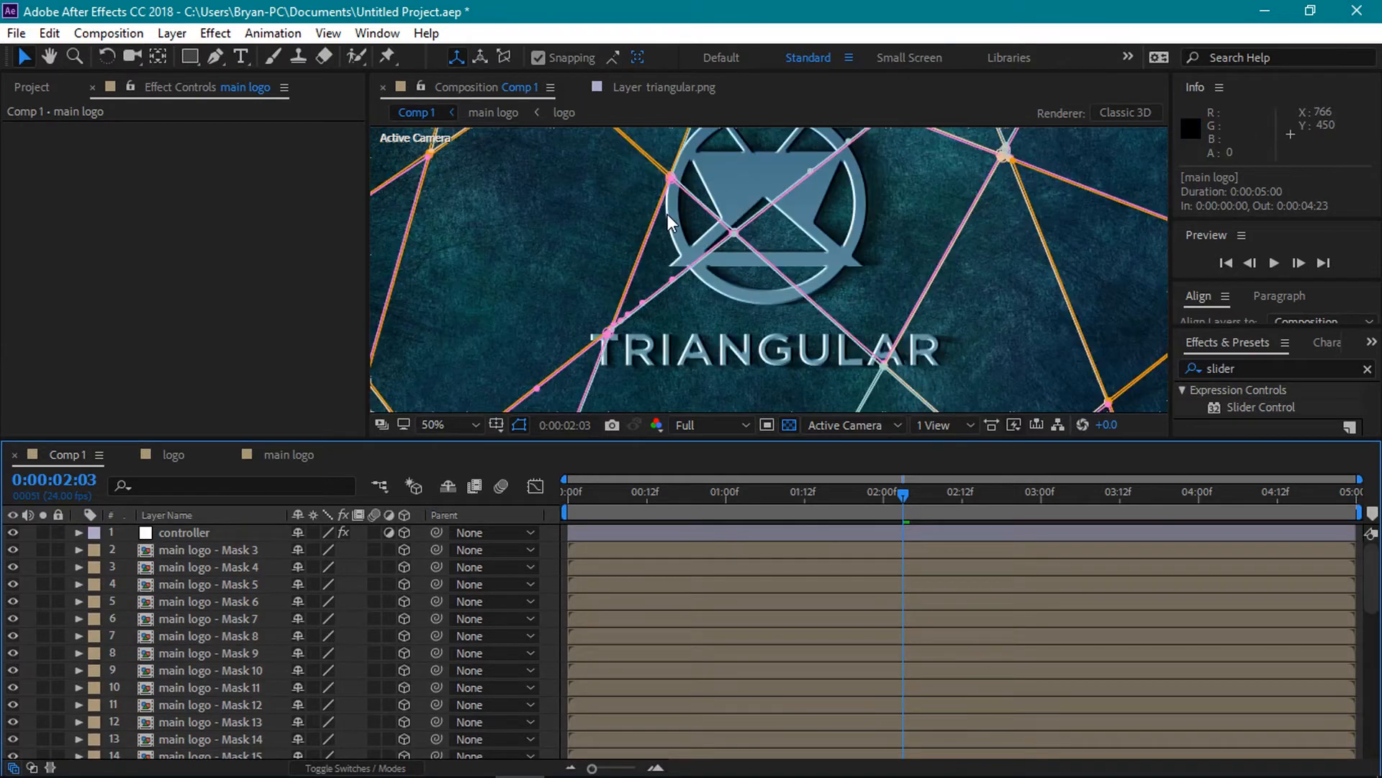
key("comma")
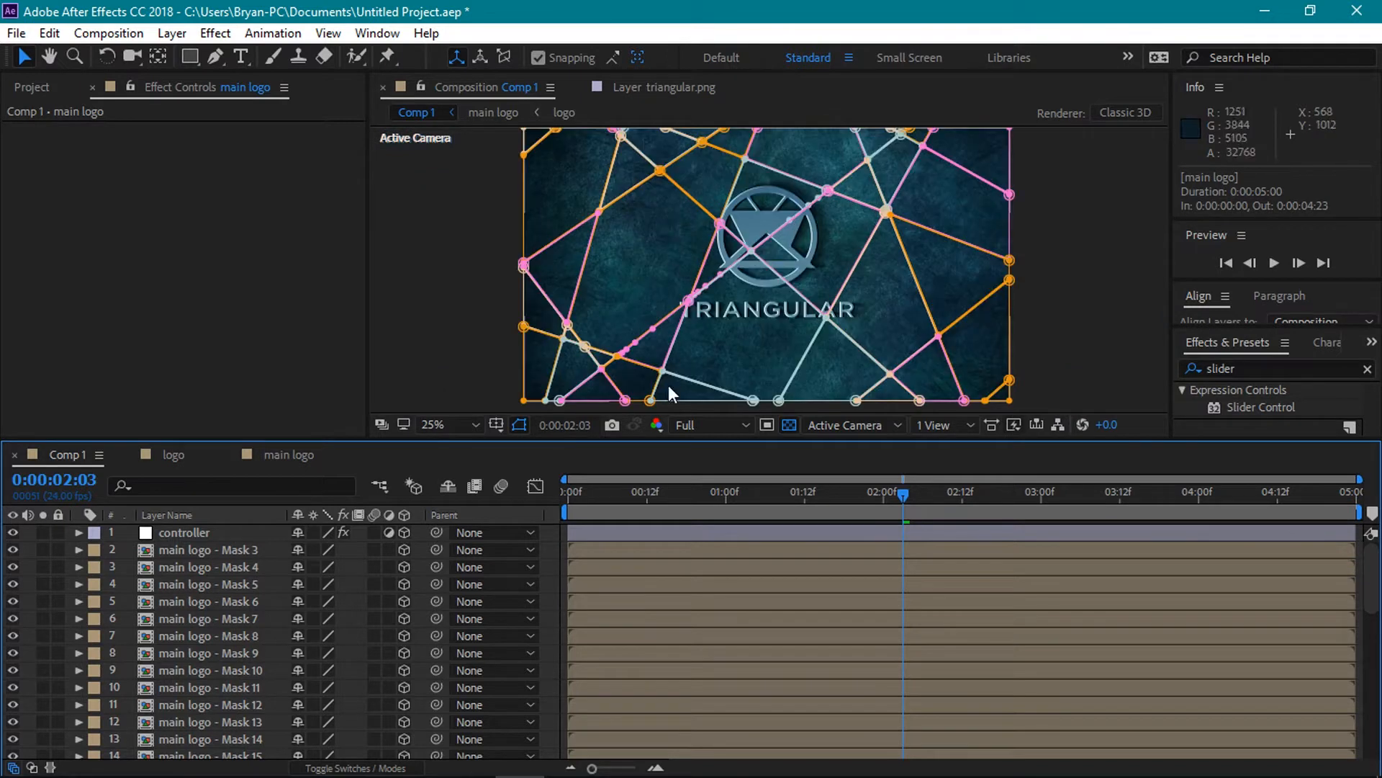
left_click(218, 534)
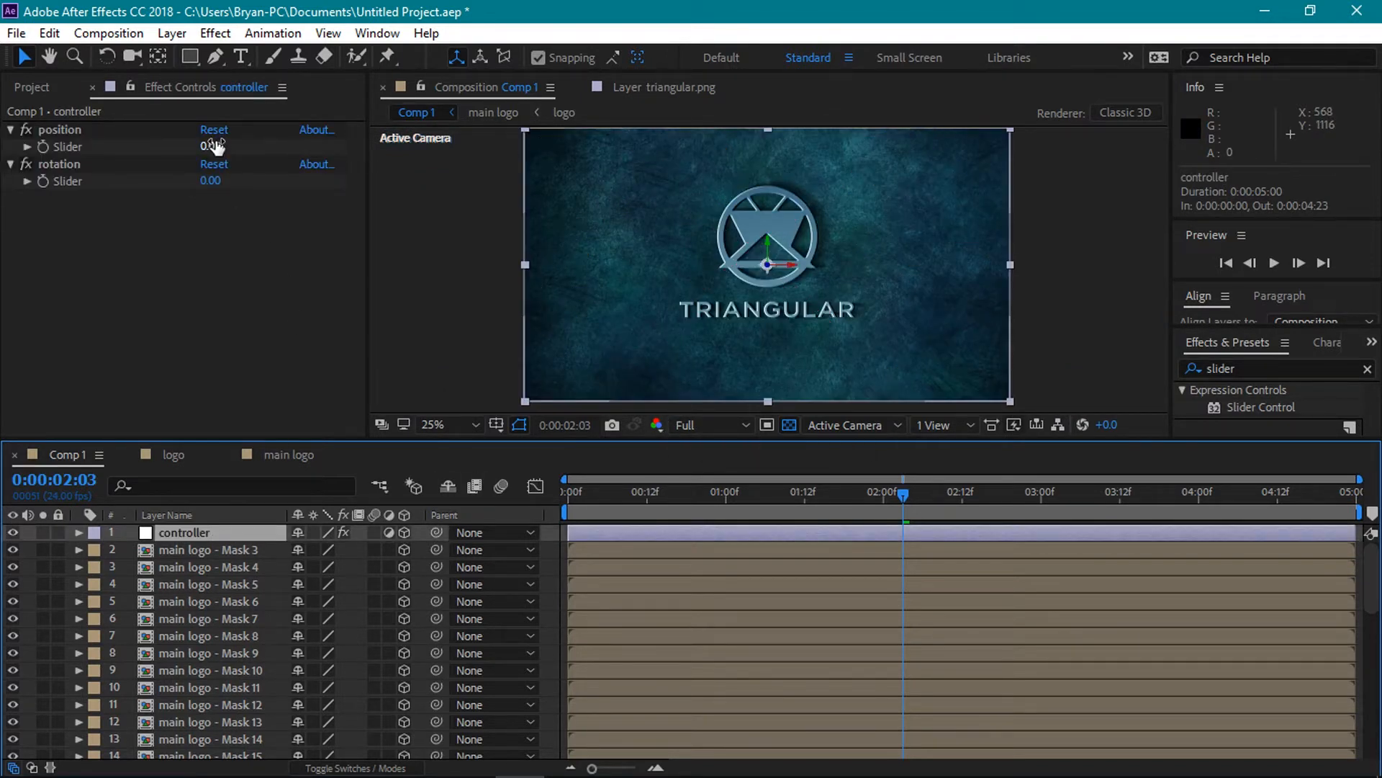
left_click_drag(212, 145, 275, 146)
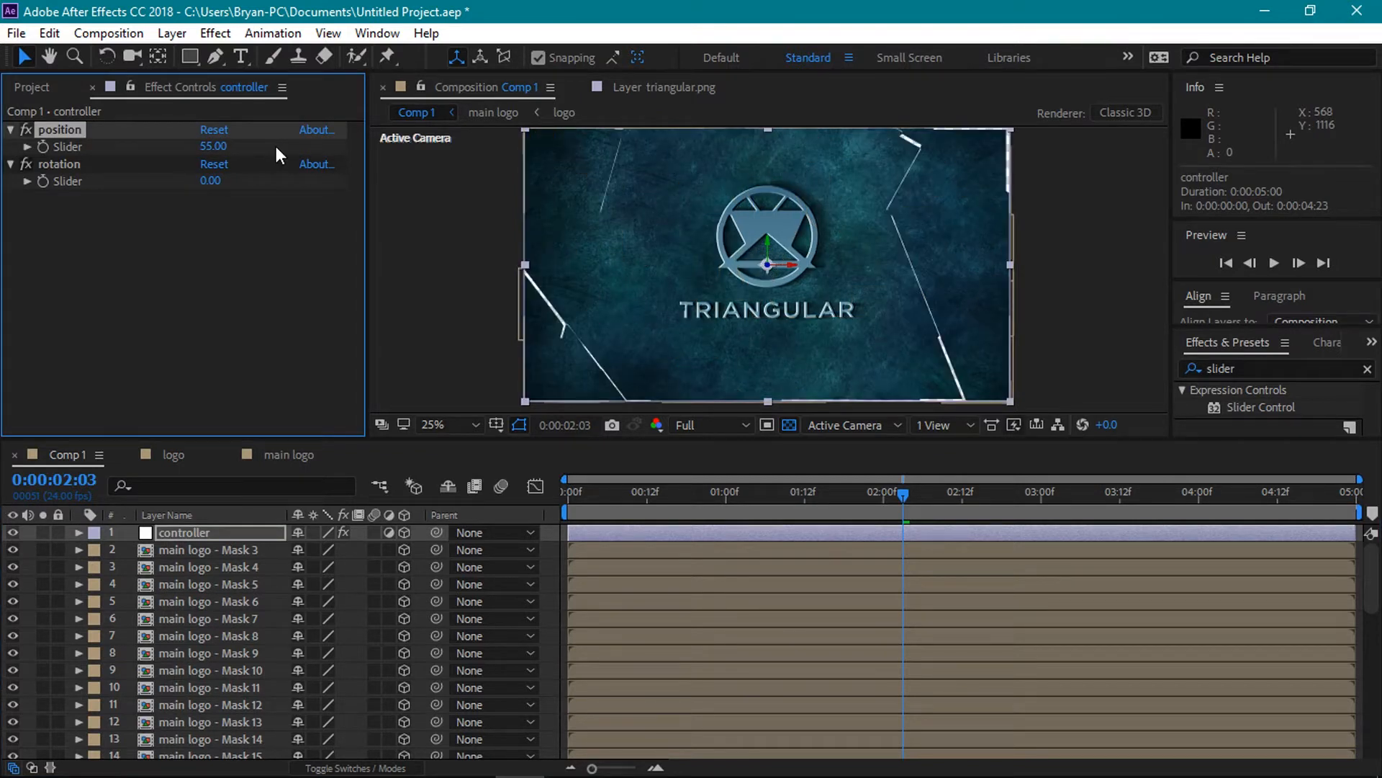
left_click_drag(211, 181, 279, 184)
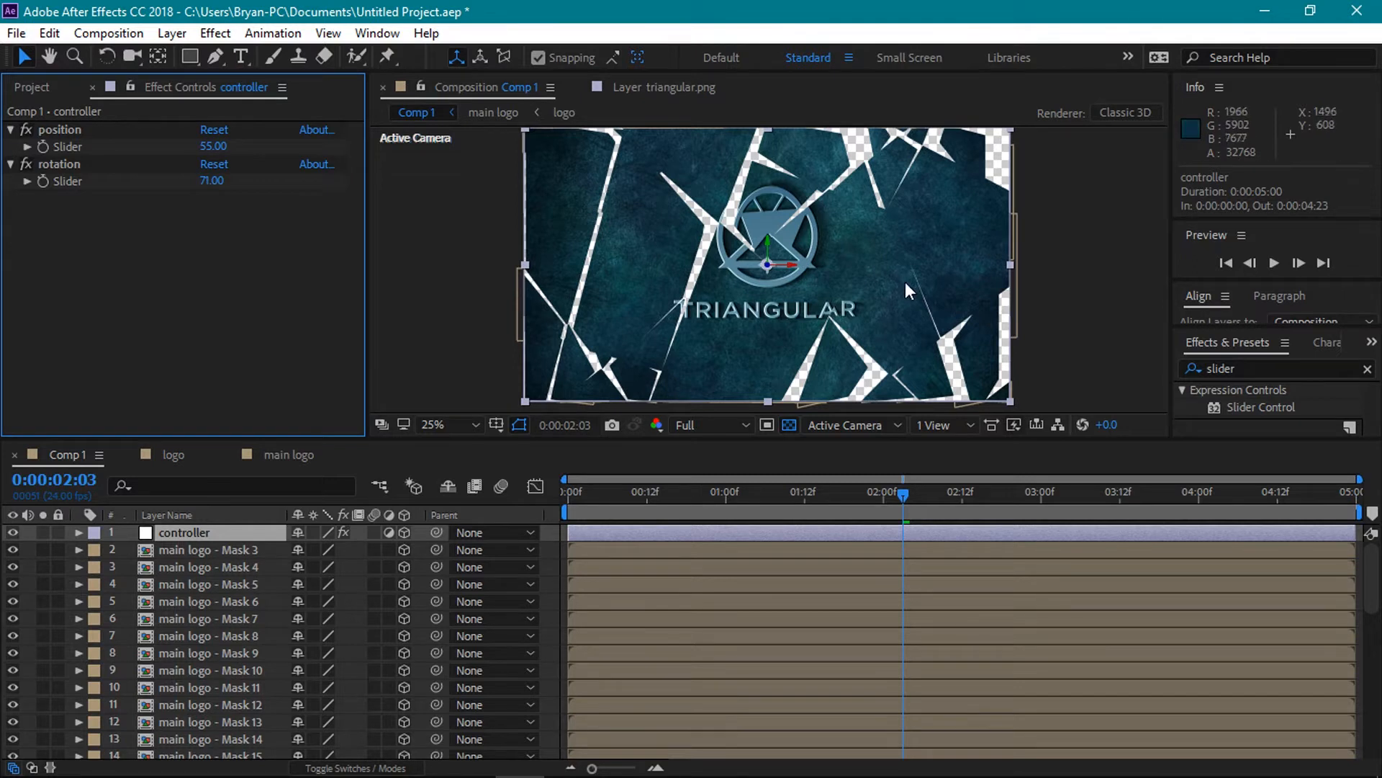
left_click(213, 129)
left_click(214, 164)
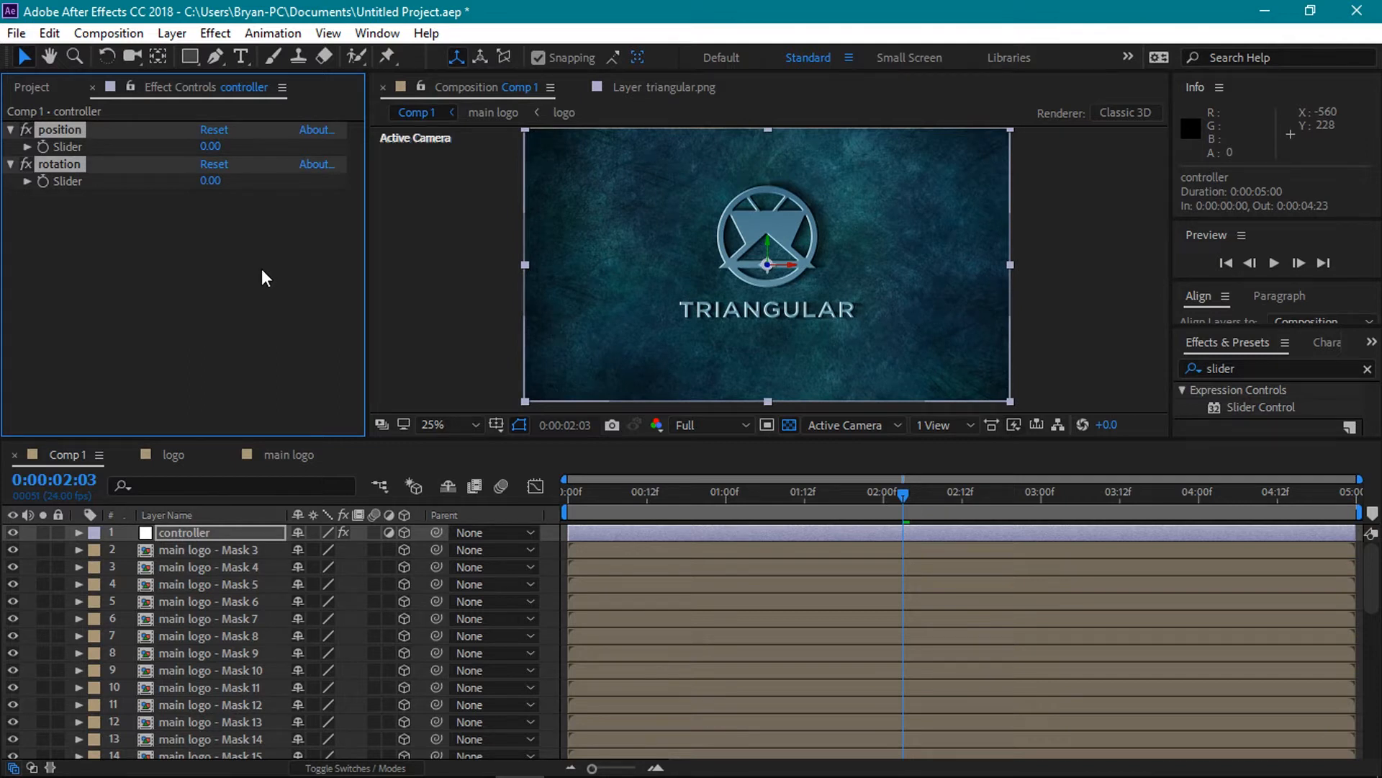
Add a two-node camera with the 24mm preset and depth of field enabled to Comp 1.
left_click(174, 33)
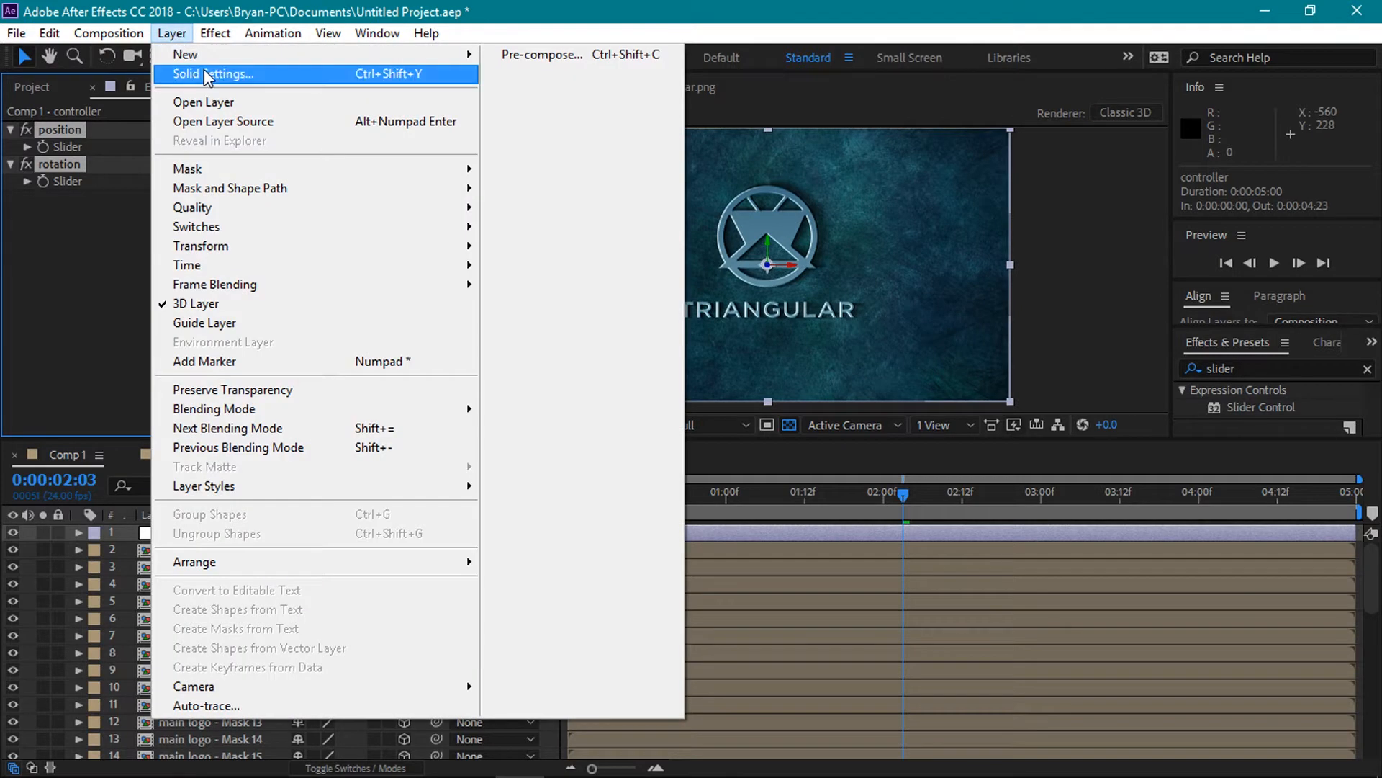
mouse_move(201, 61)
left_click(543, 124)
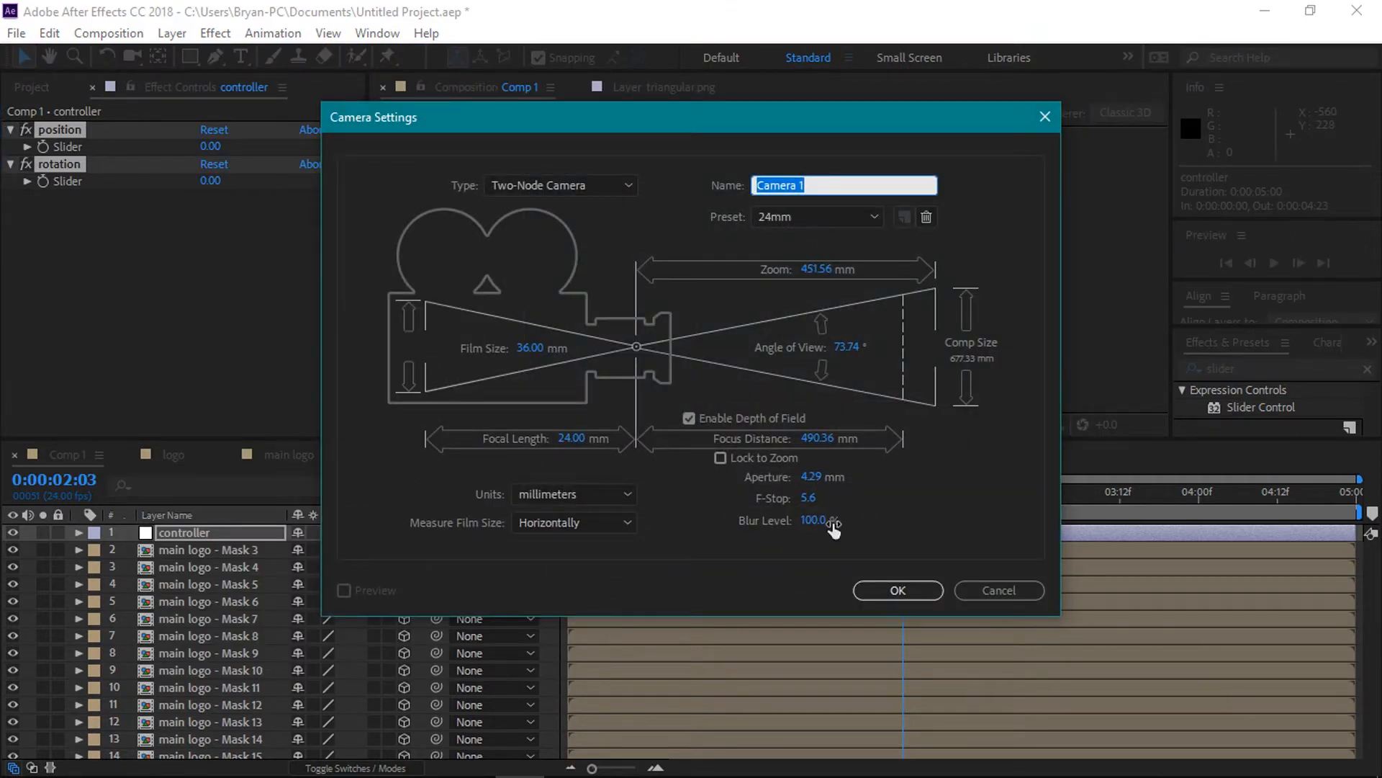
left_click(882, 587)
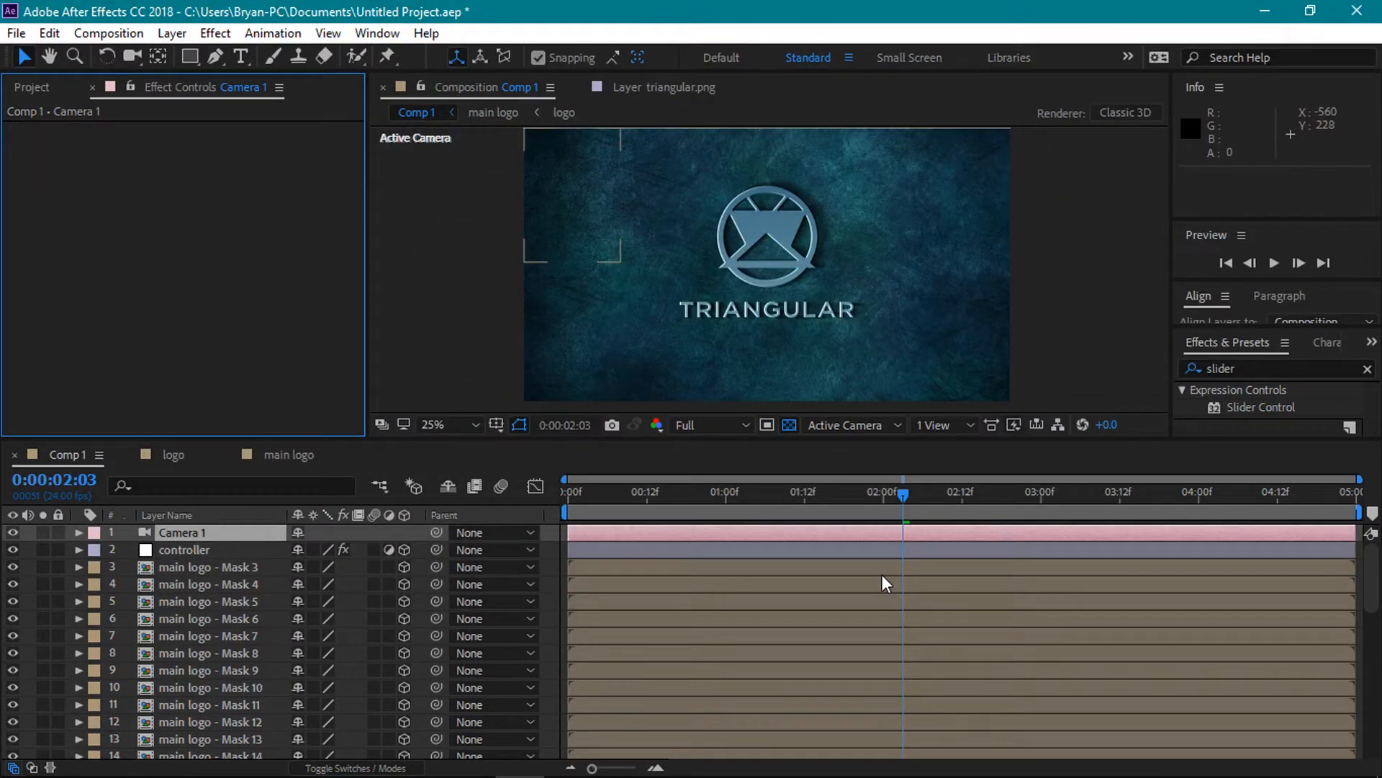
Set keyframes at 0 for the controller's position and rotation sliders at 0:00:02:00.
left_click_drag(904, 494, 564, 481)
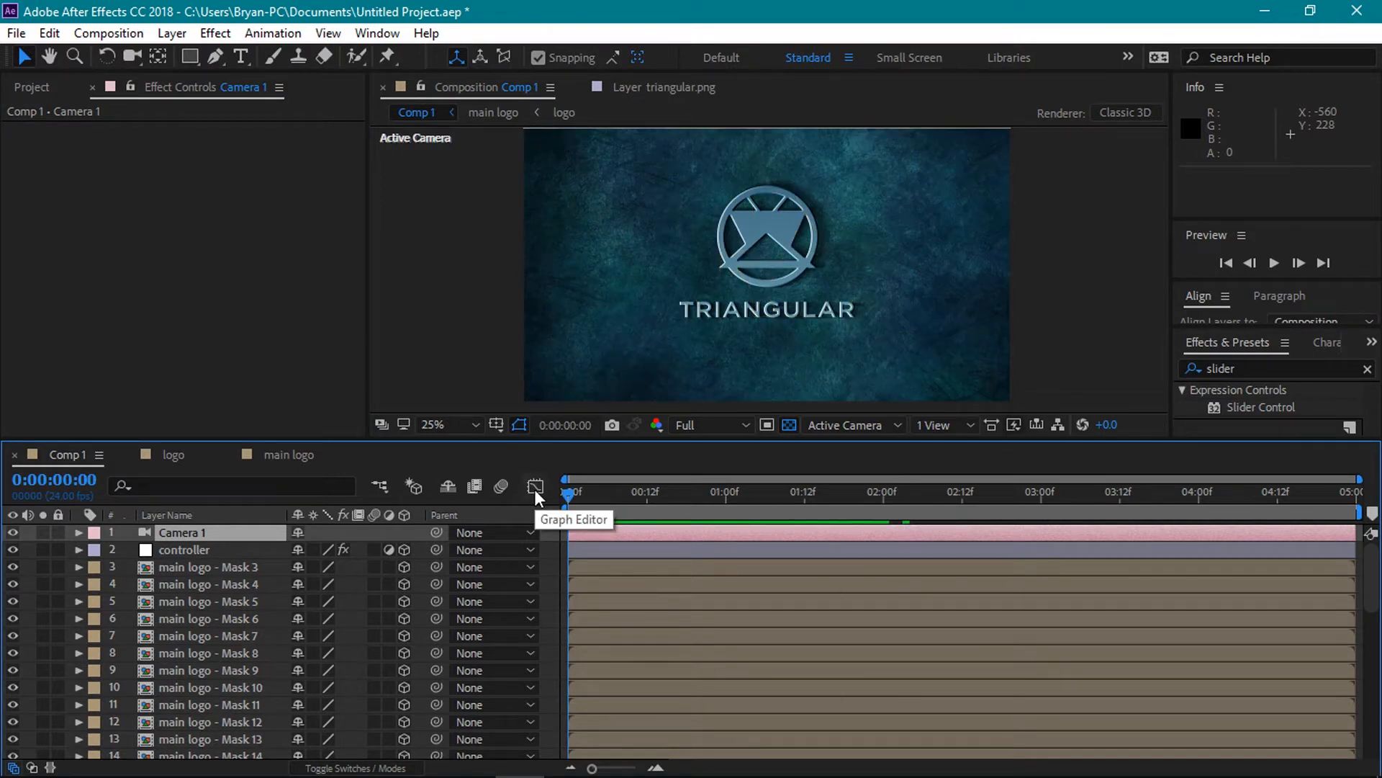
left_click_drag(567, 497, 879, 532)
left_click(245, 549)
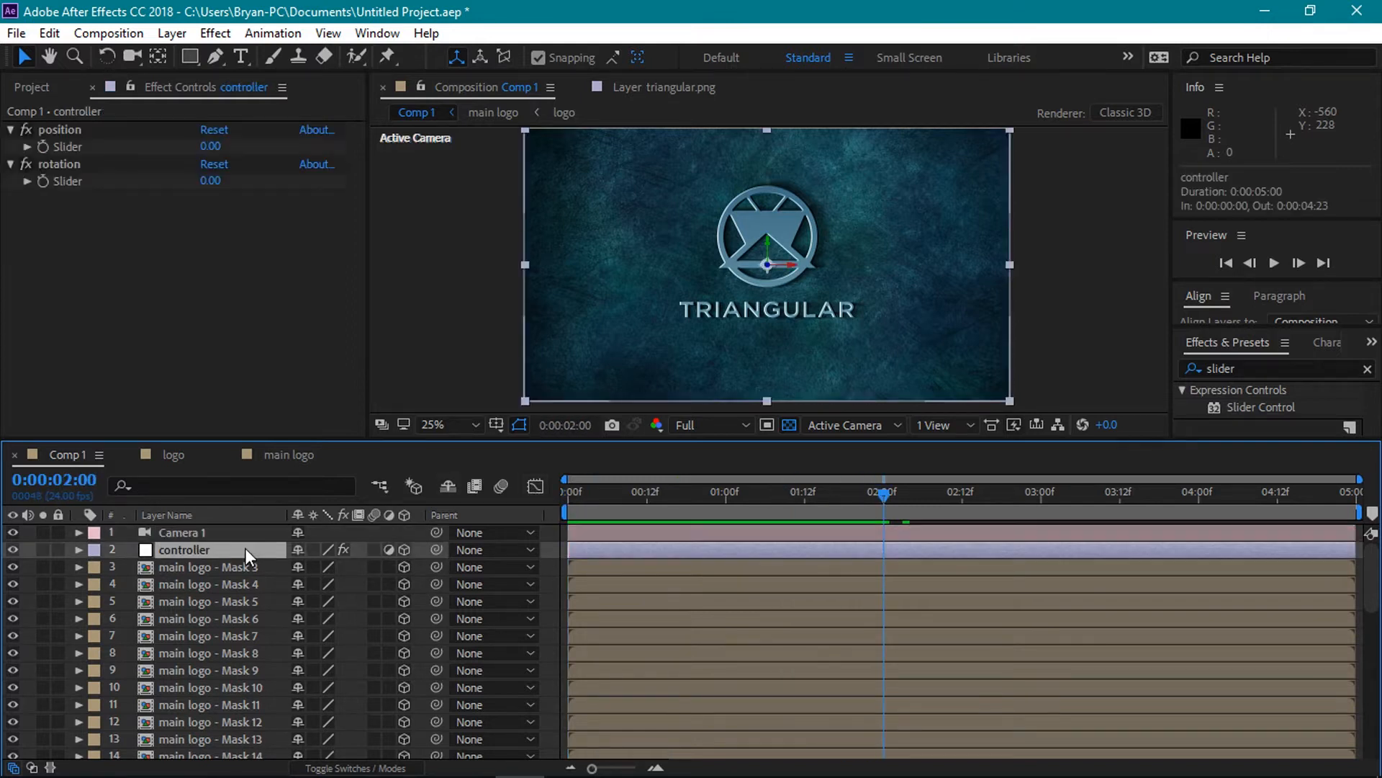
left_click(54, 163)
At 0:00:00:00, set the controller's rotation slider to 120 and its position slider to -1500.
left_click_drag(893, 494, 563, 507)
left_click(211, 183)
type("100")
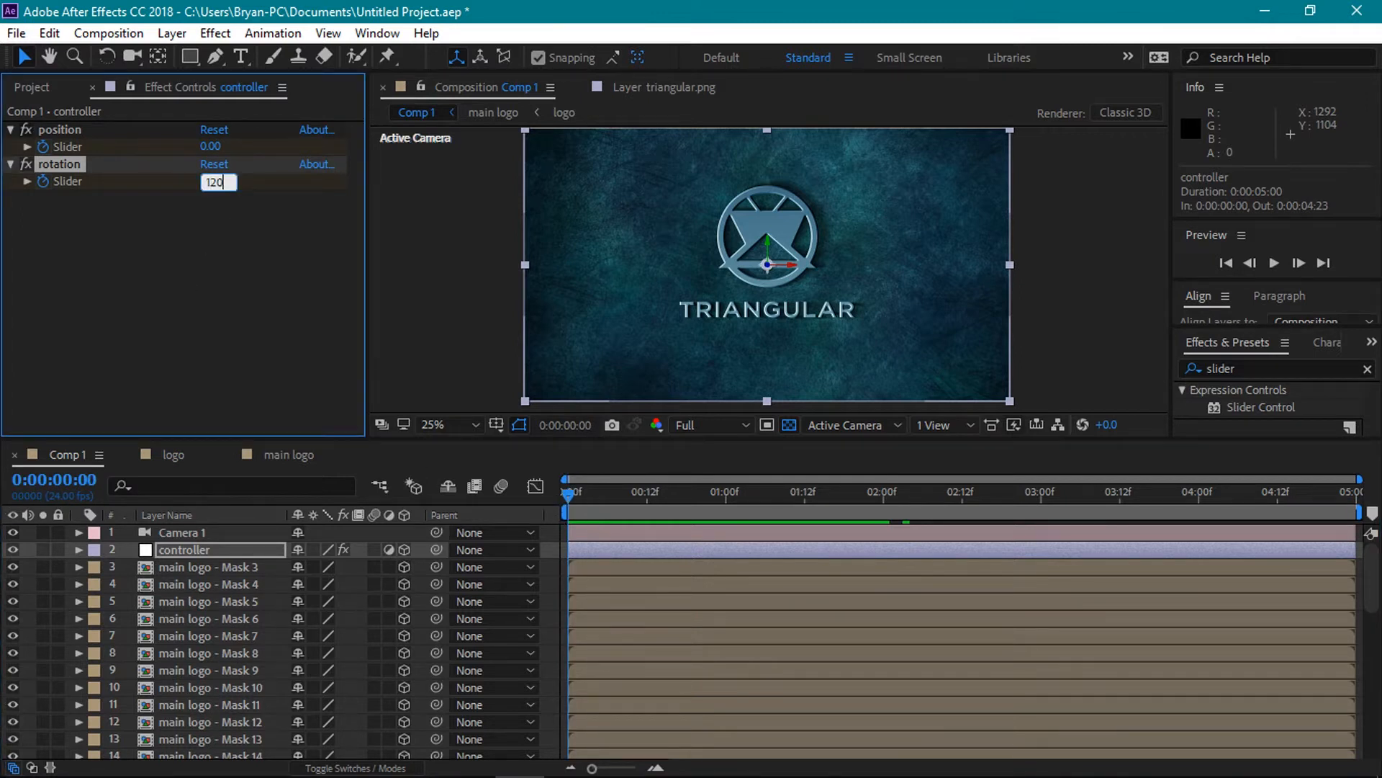
key("Return")
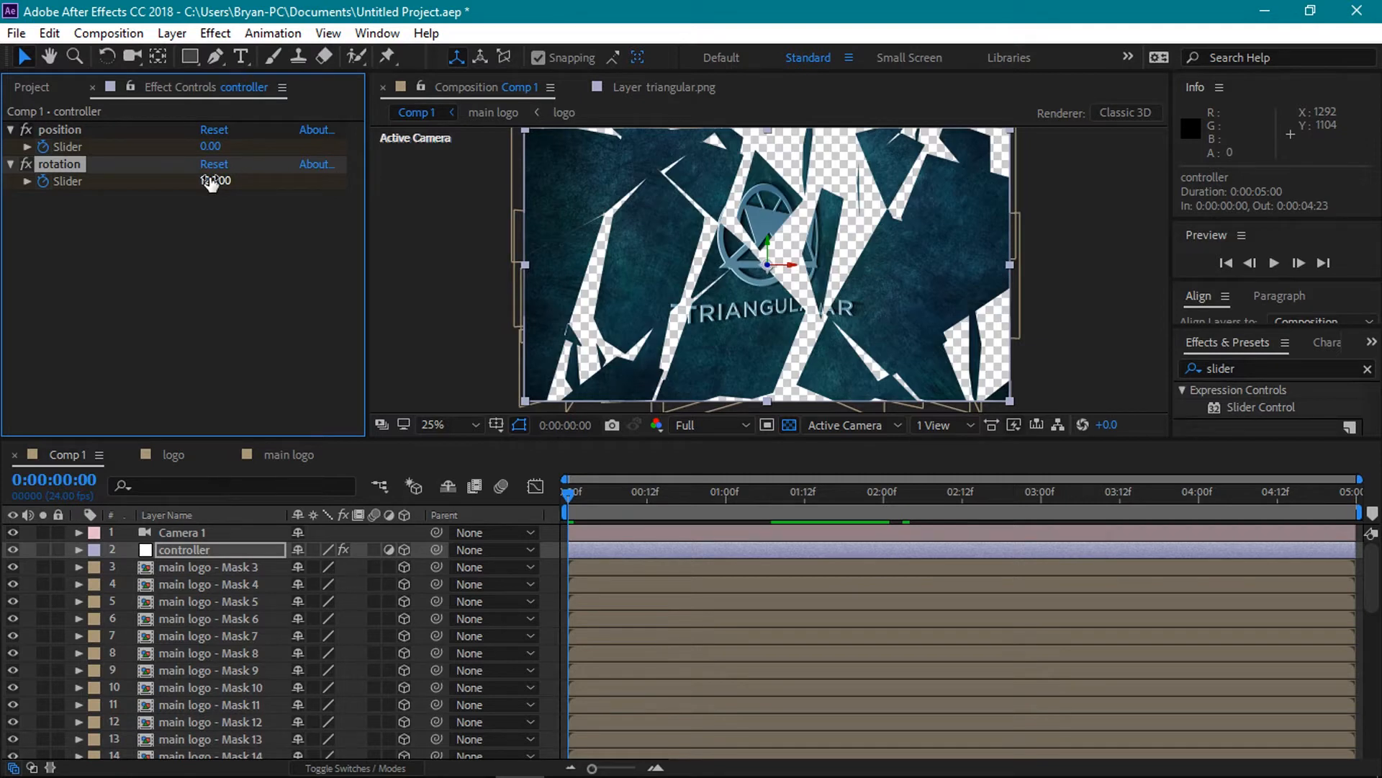
left_click(210, 147)
type("-150")
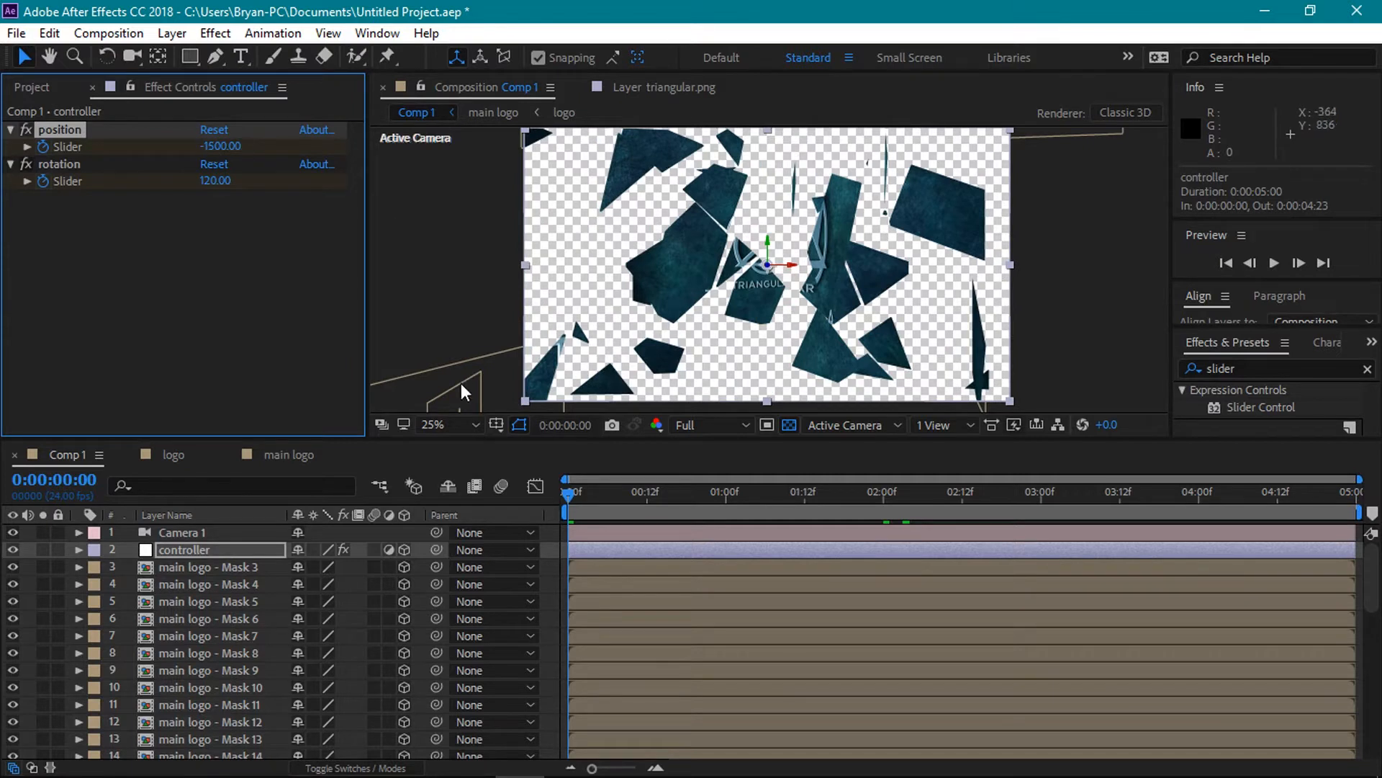
Lower the composition preview resolution to Half and scrub through the shard animation, stopping at 0:00:01:10.
left_click_drag(569, 496, 855, 551)
left_click(720, 425)
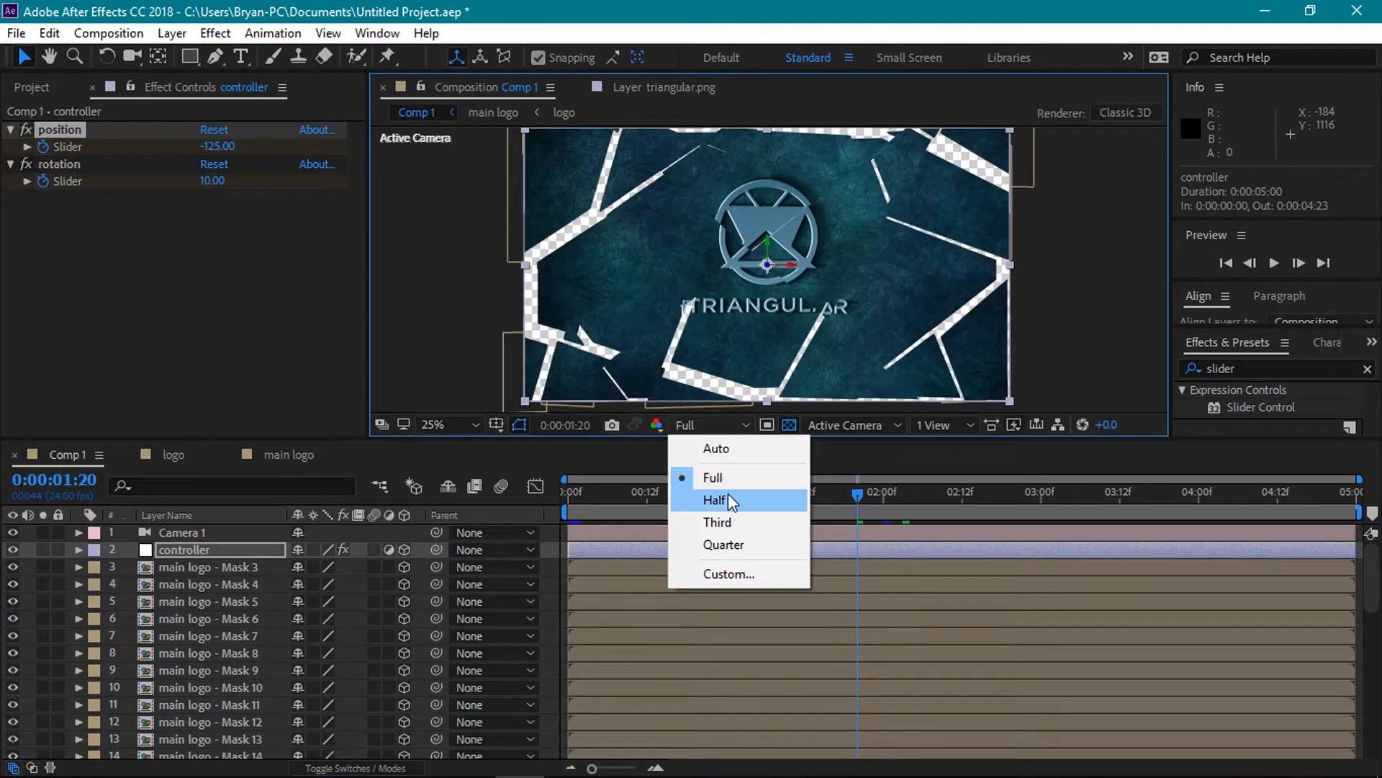
left_click(728, 496)
left_click_drag(855, 493, 792, 529)
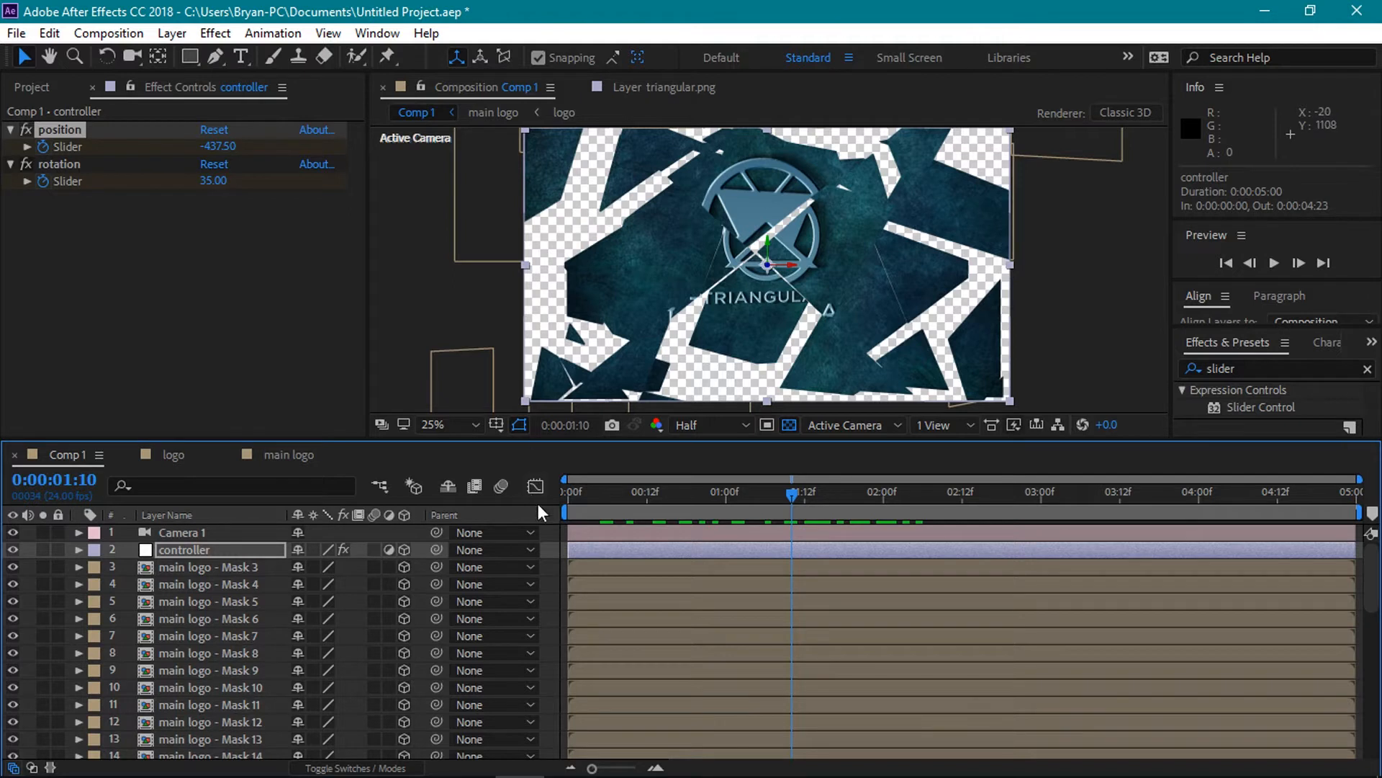
Create a black 1920 x 1080 solid named bg and place it below the Mask 41 shard layer.
left_click(174, 36)
mouse_move(185, 52)
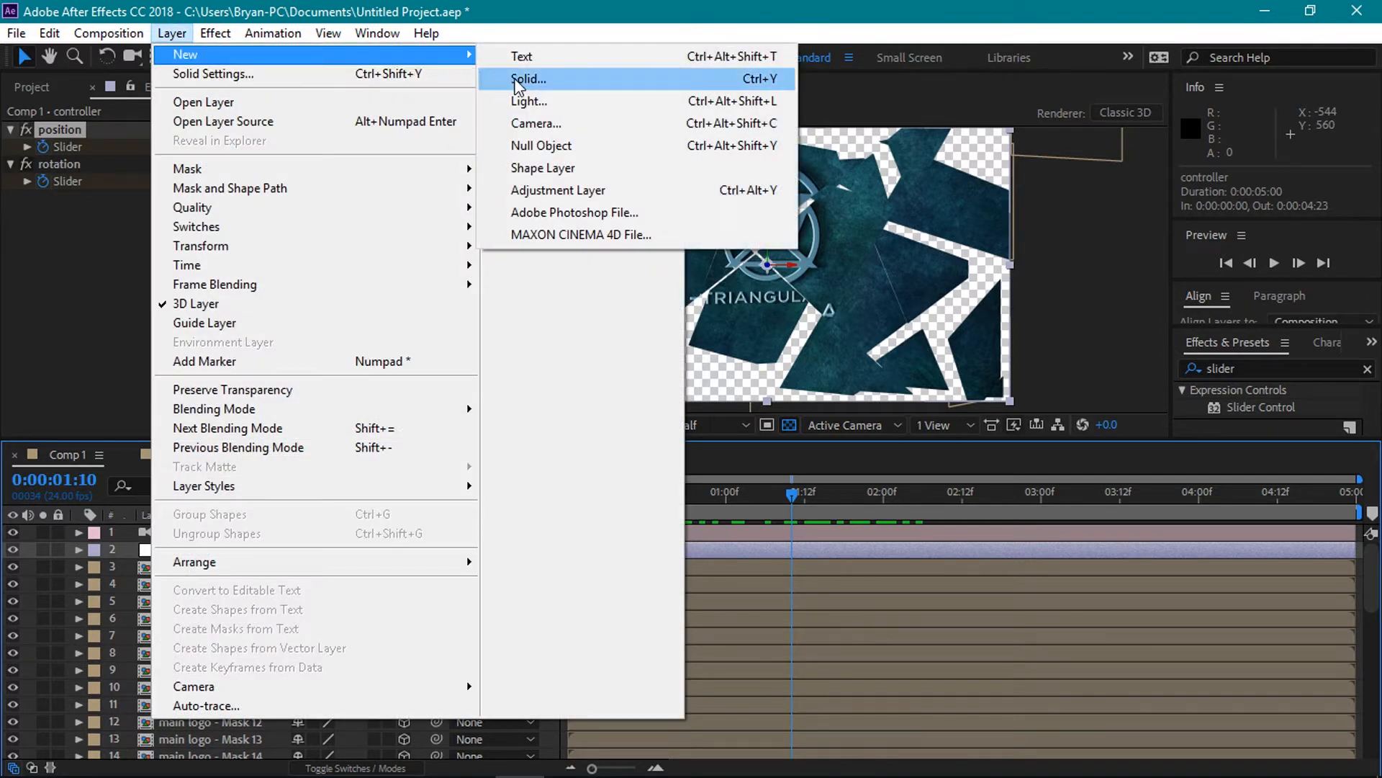
left_click(712, 86)
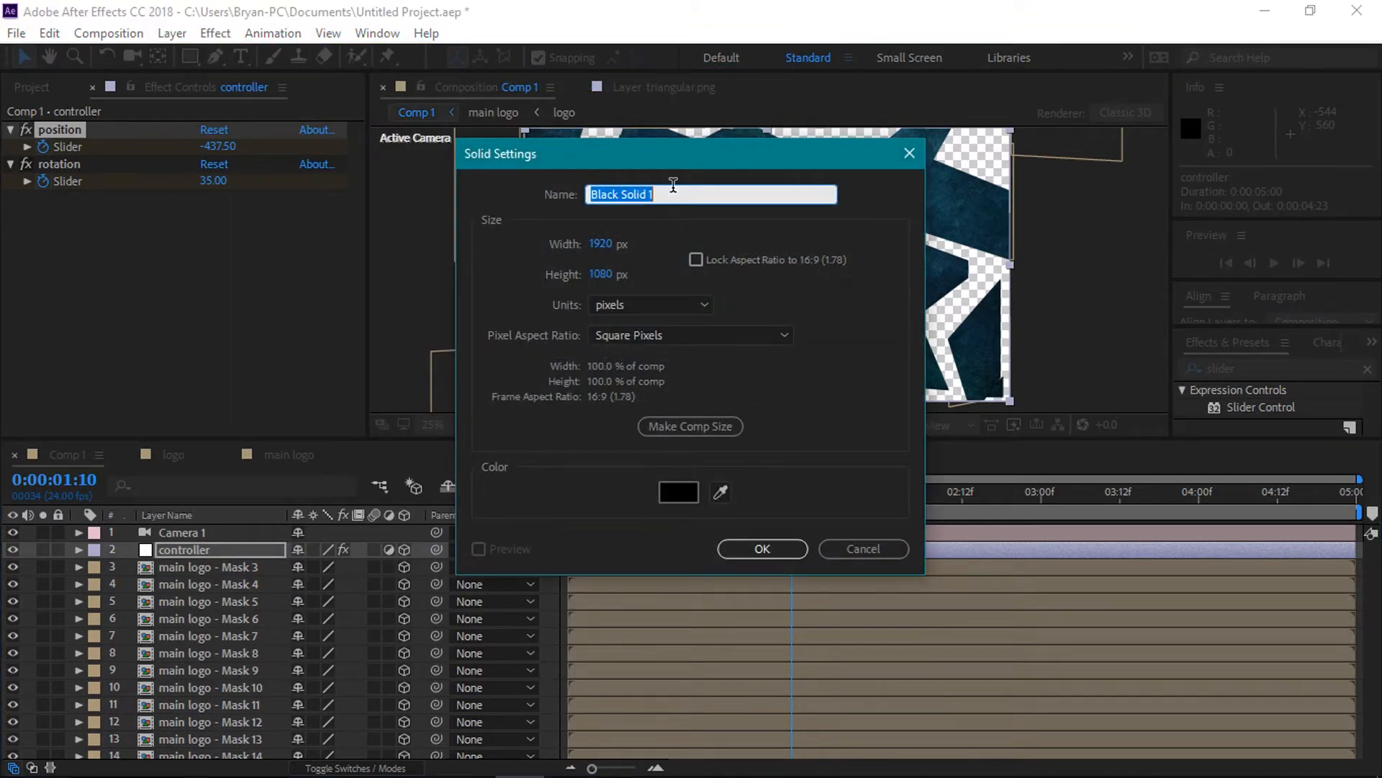
key("BackSpace")
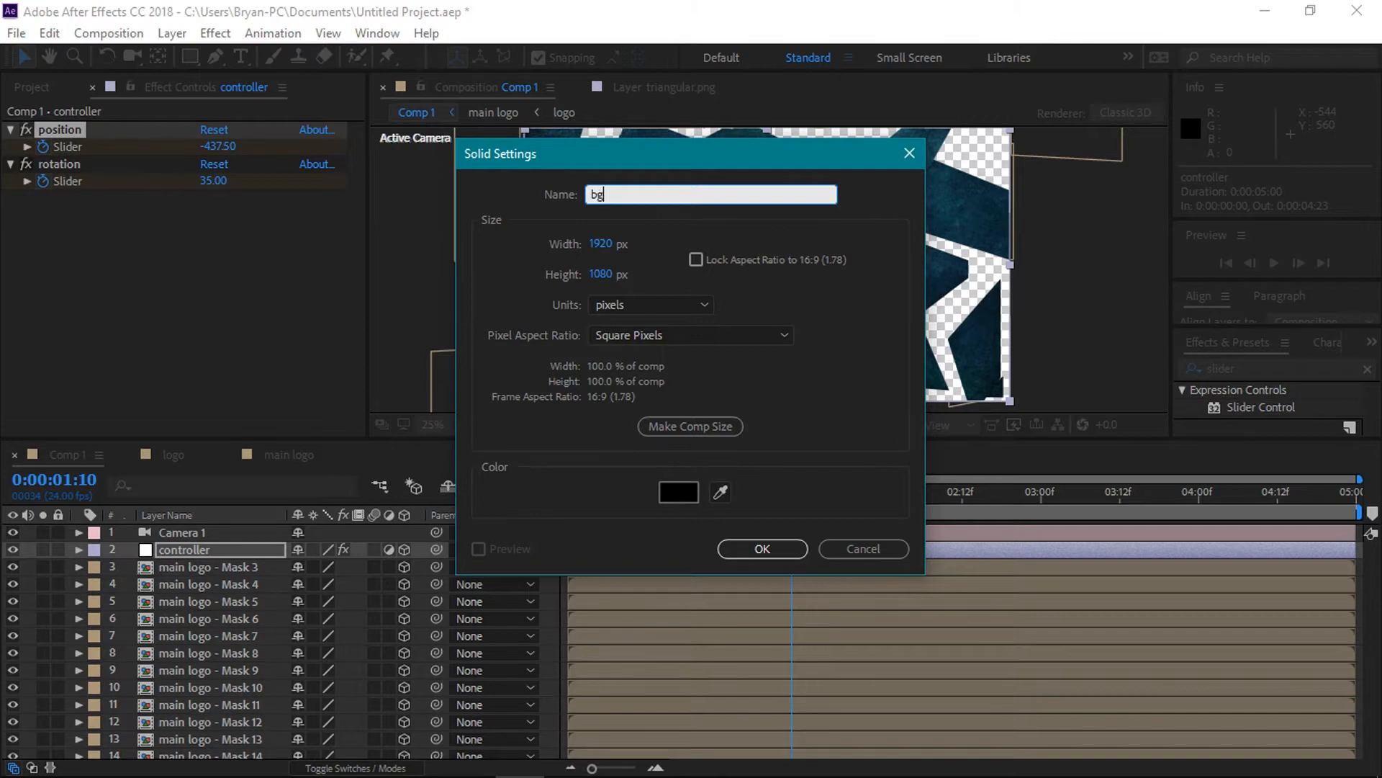
left_click(757, 545)
left_click_drag(253, 551, 232, 737)
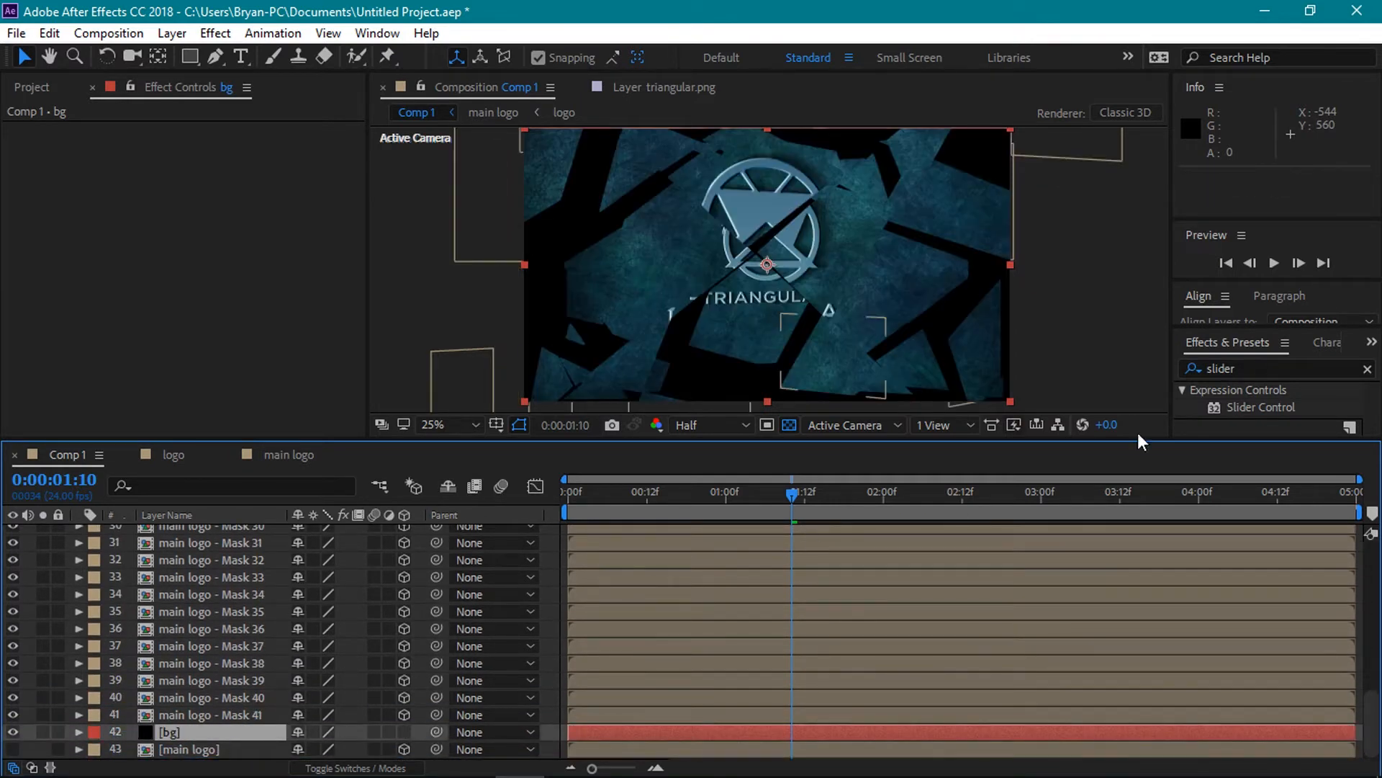
Apply Gradient Ramp to the bg solid and sample its start and end colors from the teal artwork.
left_click(1271, 372)
double_click(1267, 365)
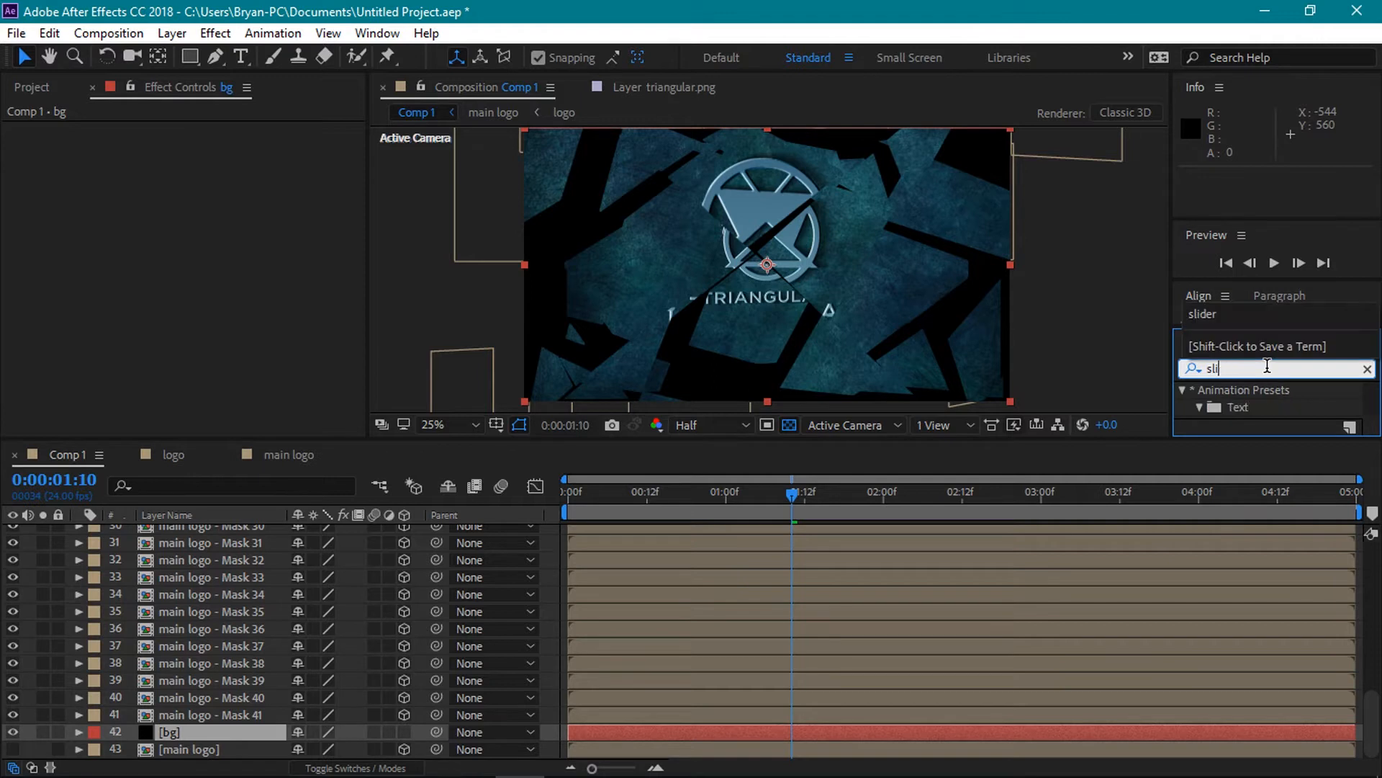
key("BackSpace")
type("gradient ra")
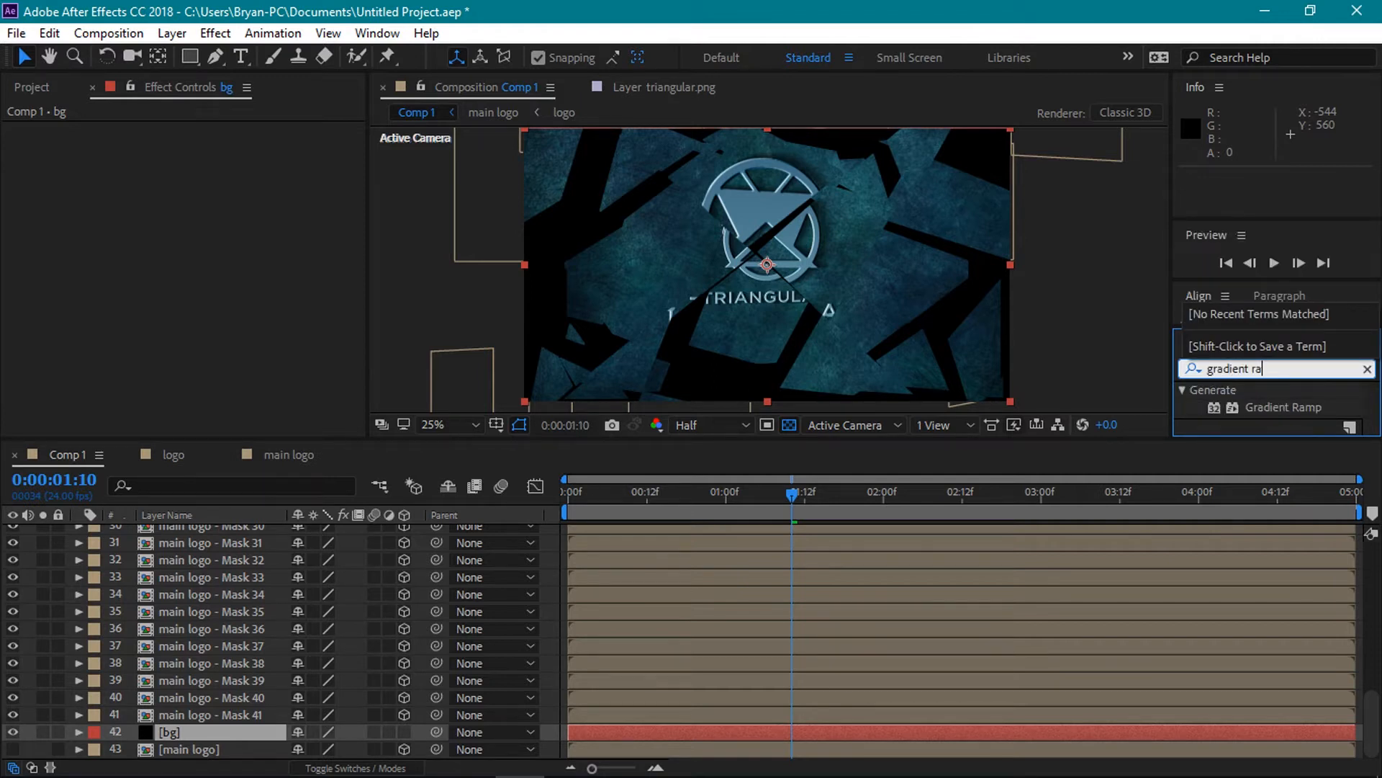
left_click_drag(1284, 407, 201, 737)
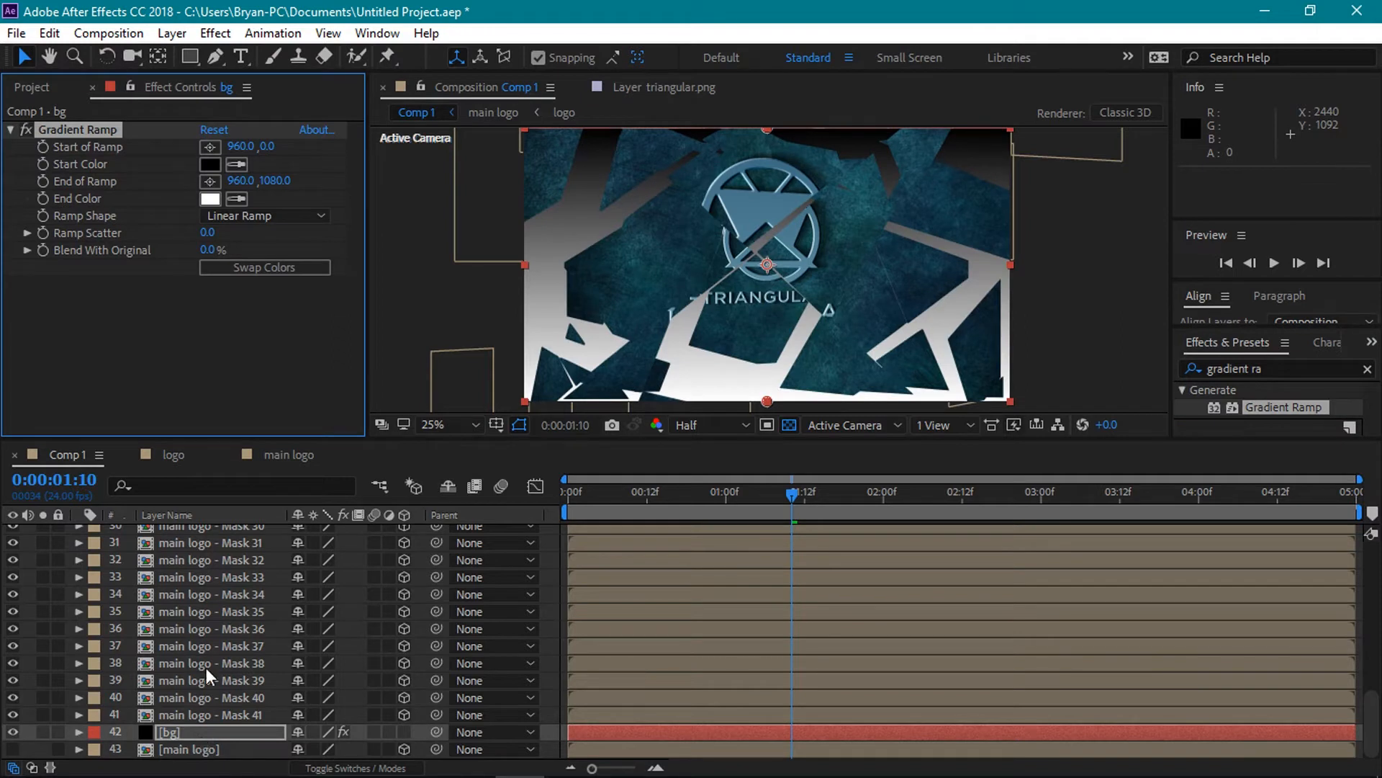
left_click(769, 336)
left_click(237, 199)
left_click(761, 332)
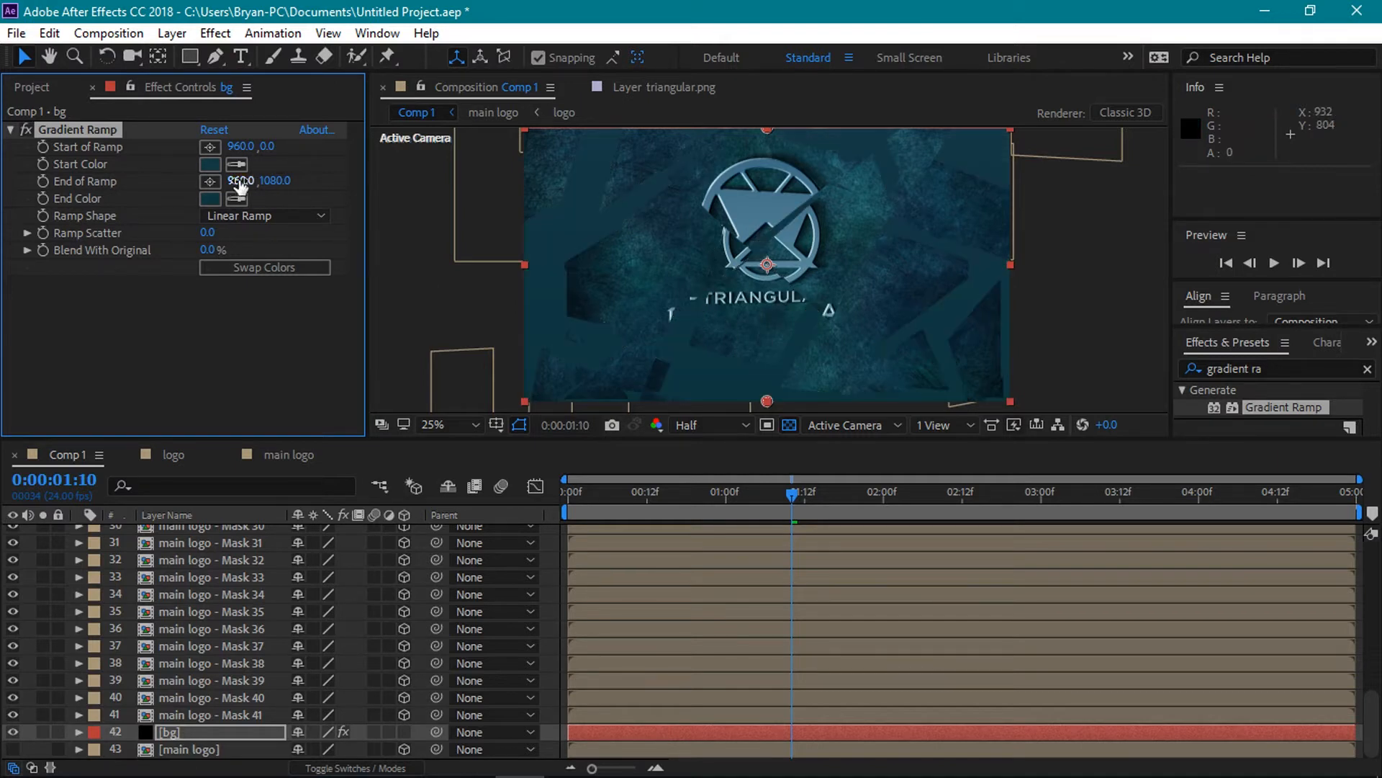
Darken the bg gradient's colors, setting Start Color to 081E24 and End Color to 0A2E35.
left_click(210, 164)
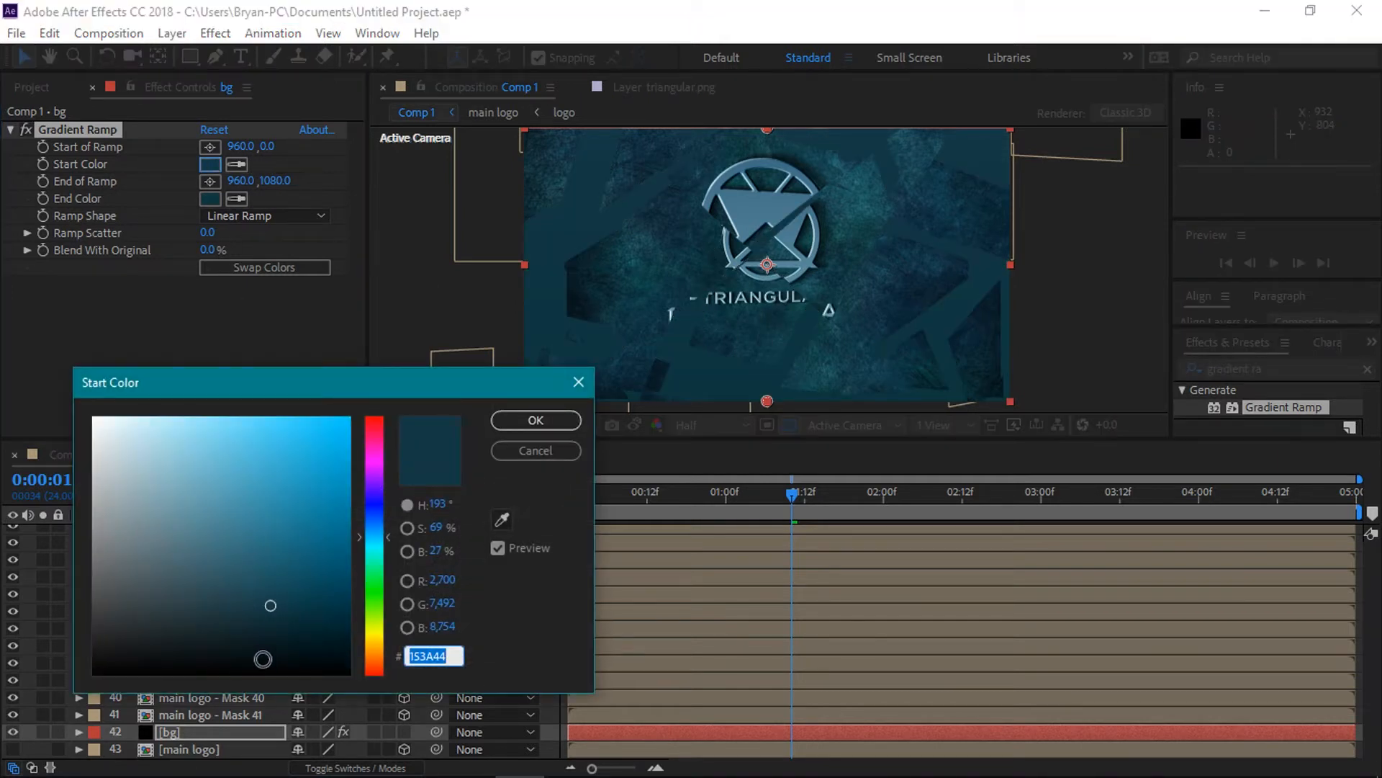
left_click_drag(268, 609, 289, 638)
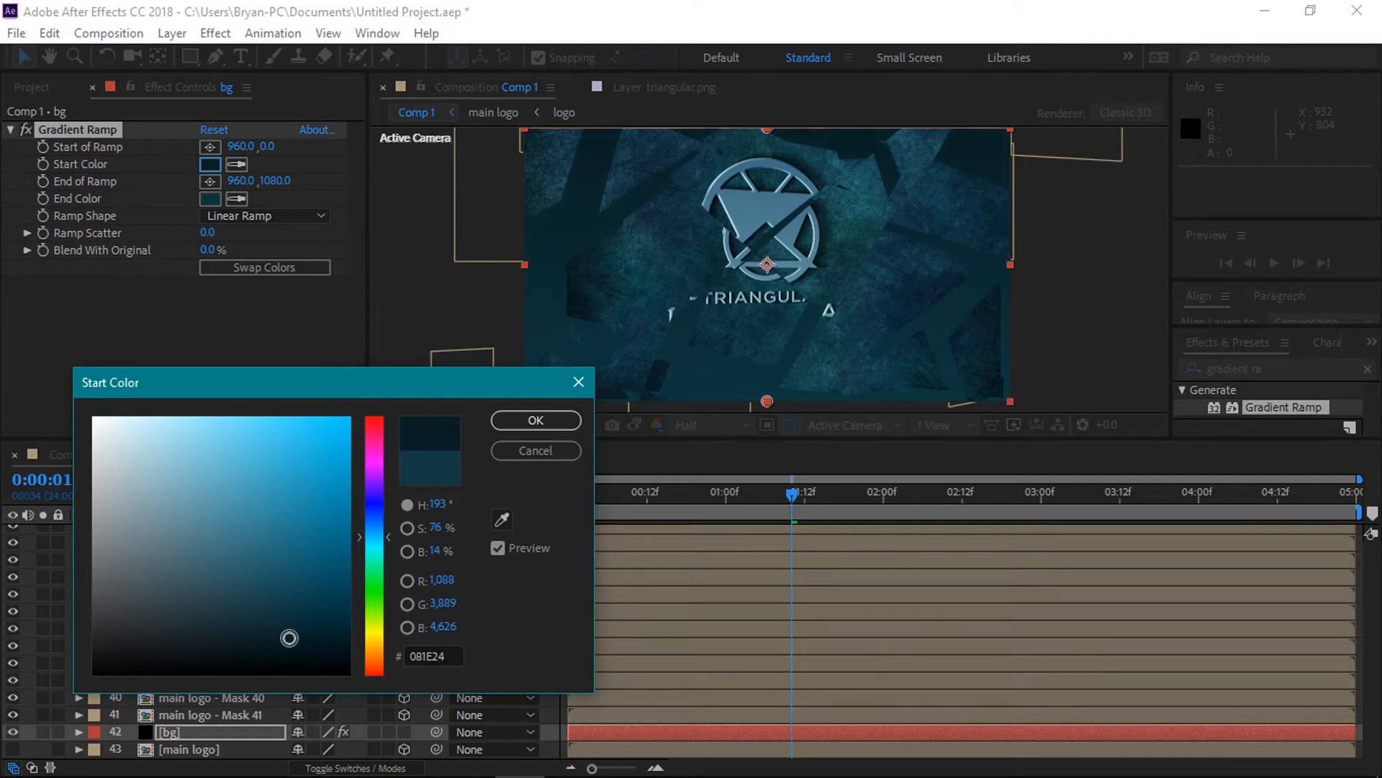
left_click(508, 421)
left_click(214, 197)
left_click_drag(293, 614, 300, 621)
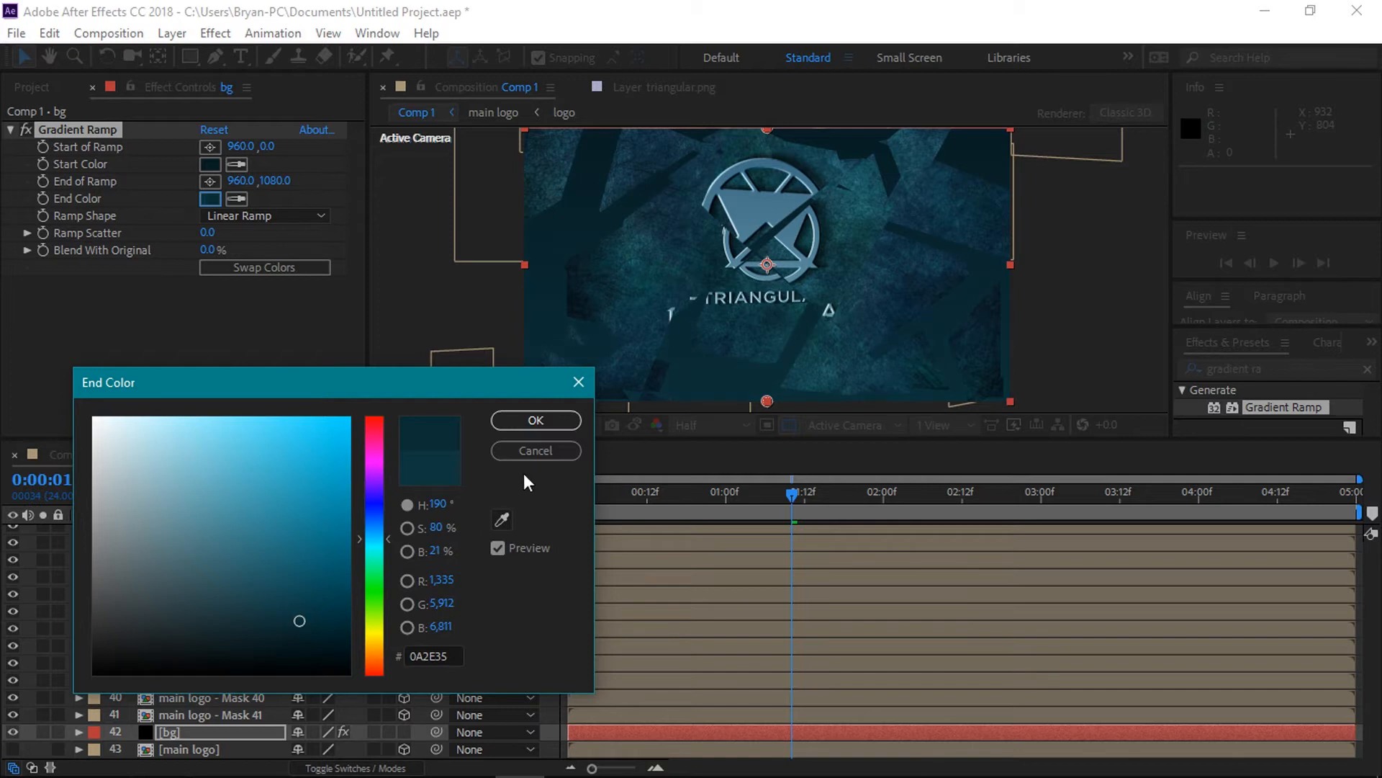
left_click(521, 420)
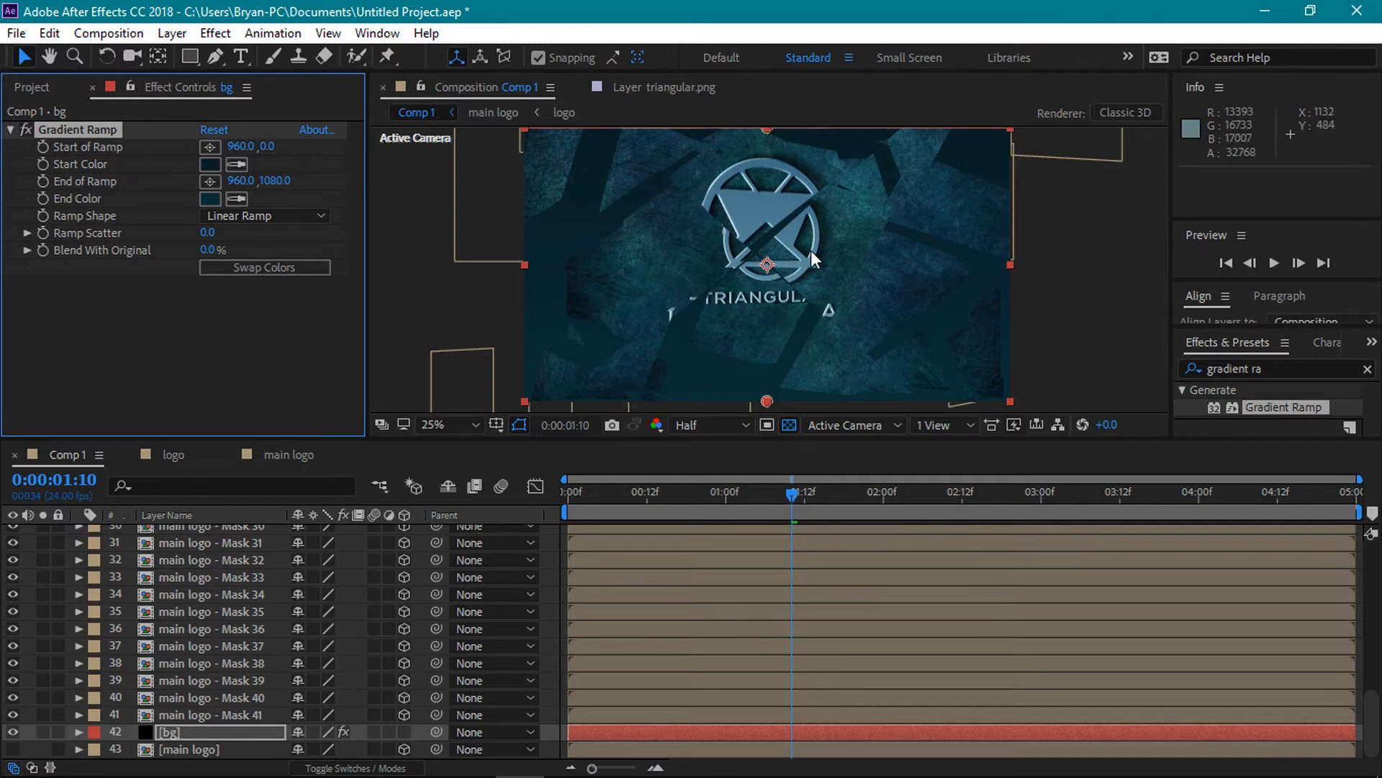
Add a shadow-casting Parallel light at 200% intensity with its color sampled from the logo, and place it at the top of the layer stack.
left_click(172, 33)
mouse_move(184, 54)
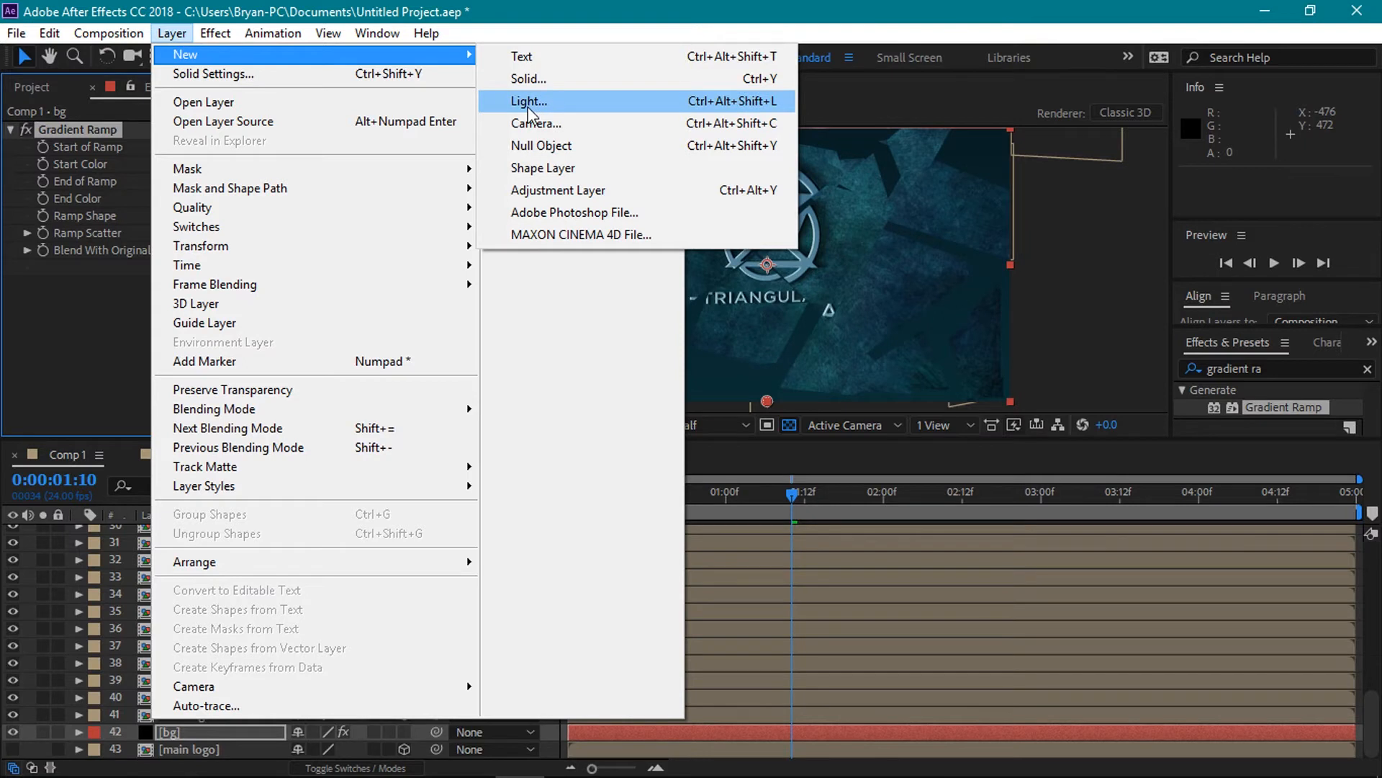
left_click(529, 100)
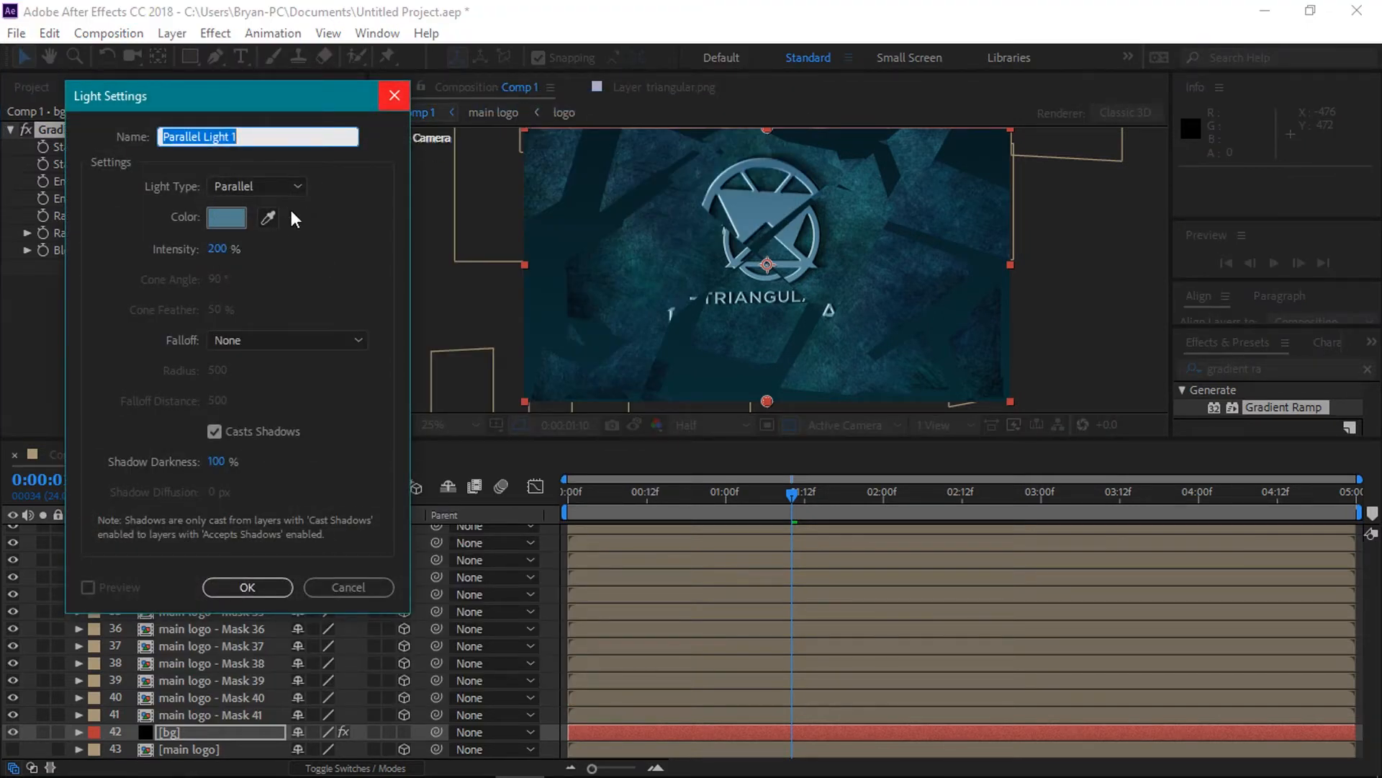
left_click(269, 219)
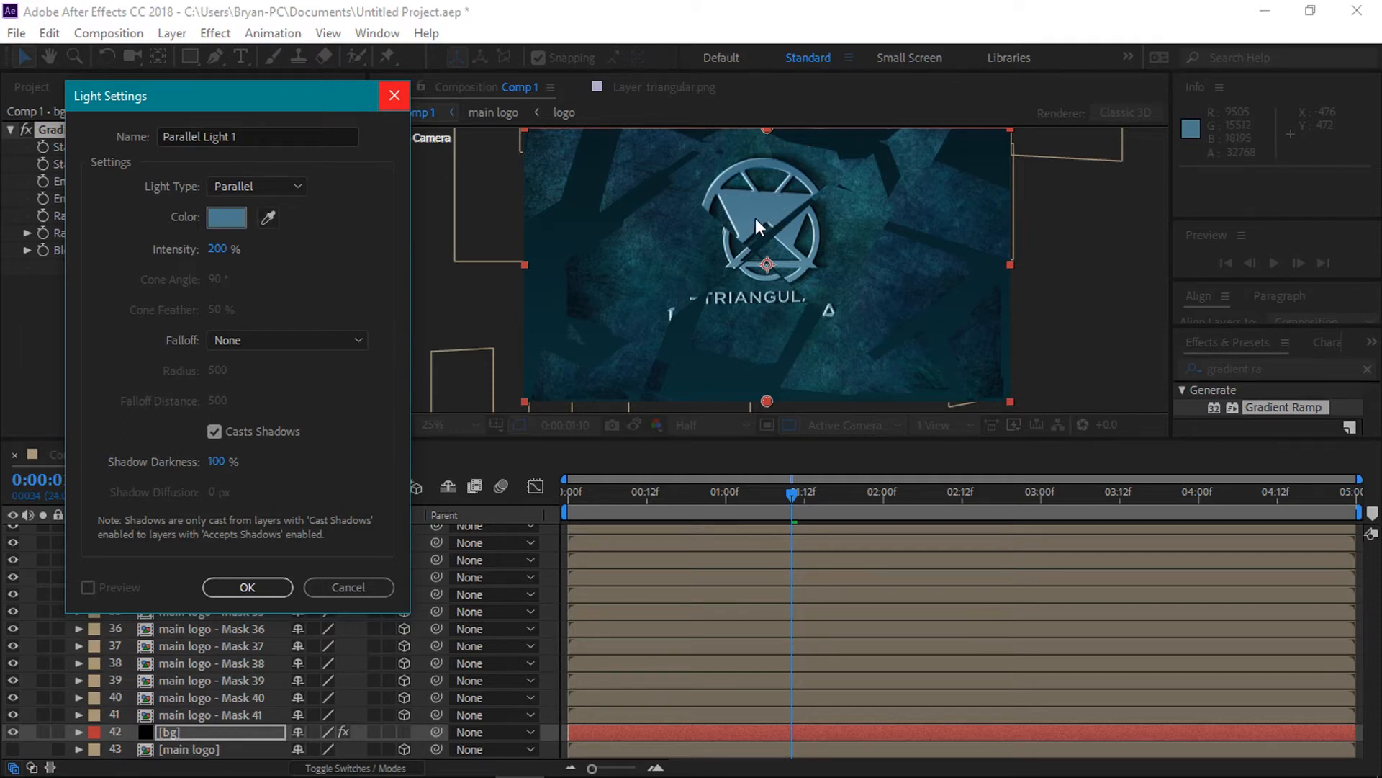
left_click(225, 584)
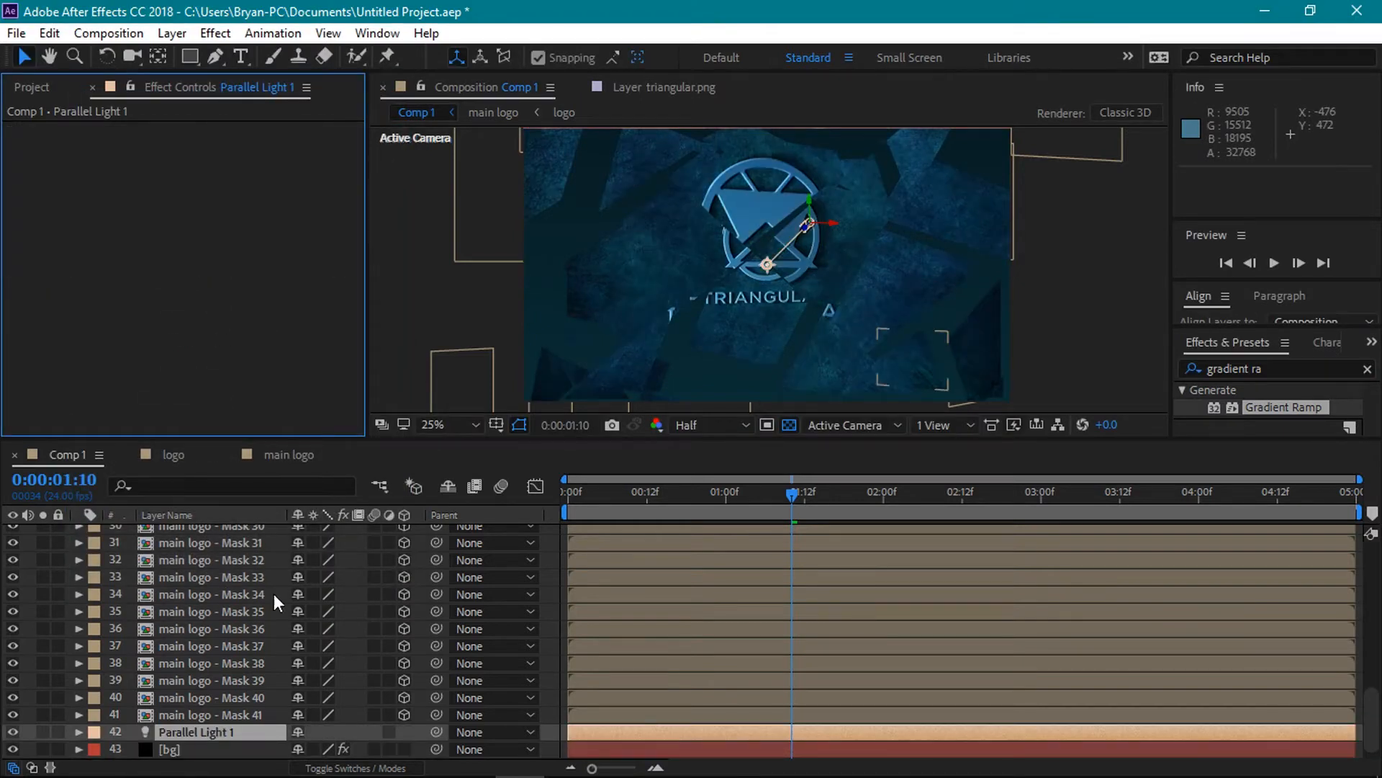
left_click_drag(235, 734, 216, 533)
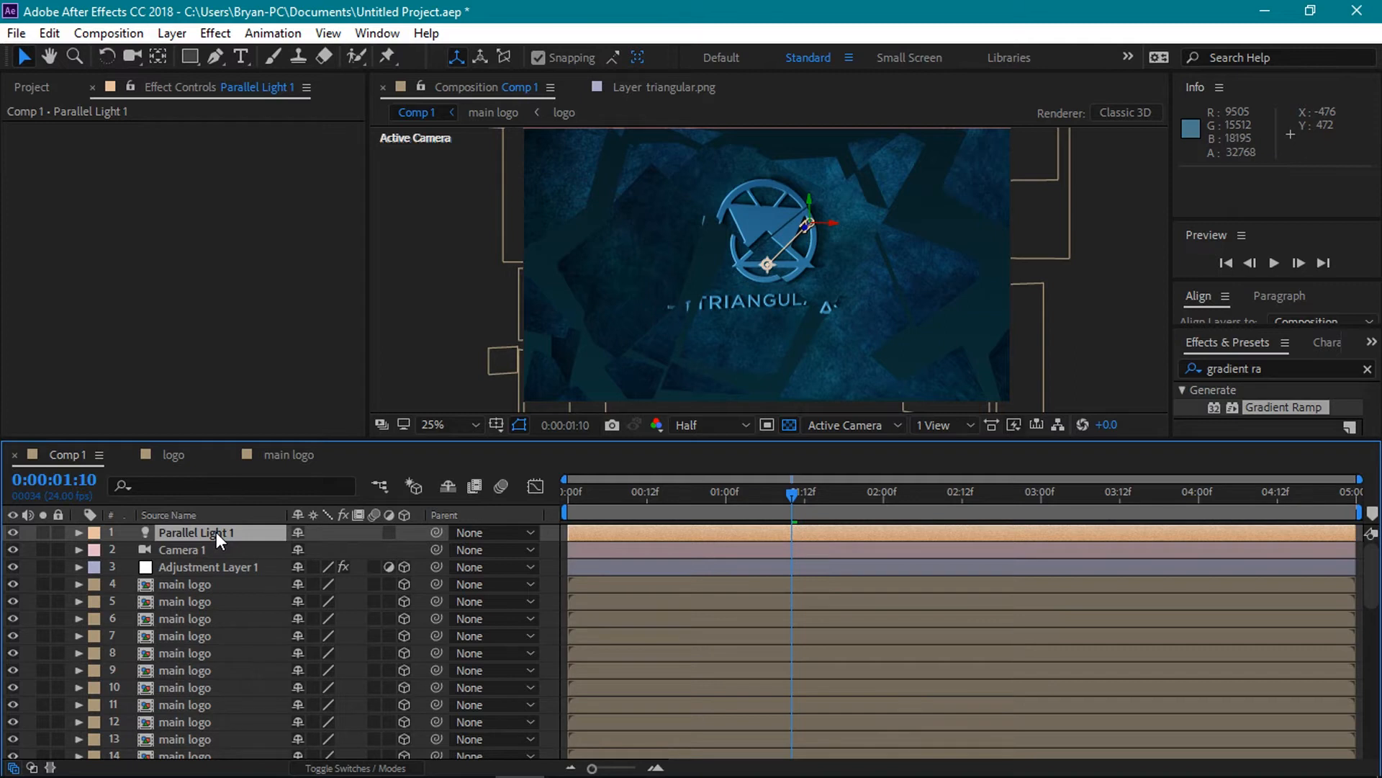
Reposition Parallel Light 1 beyond the logo's upper left at about 339, 219, -722, and check the frame at 0:00:02:11.
left_click(214, 547)
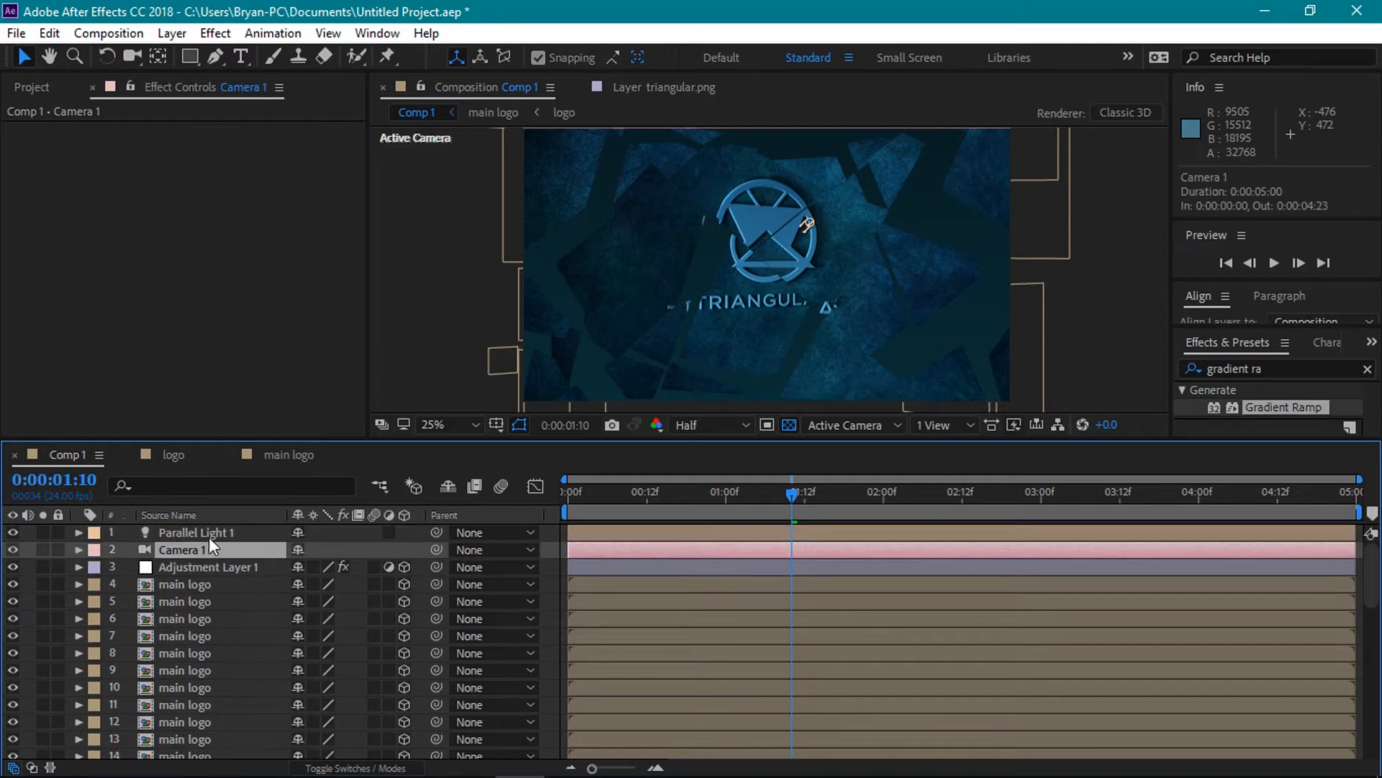
left_click(209, 534)
key("p")
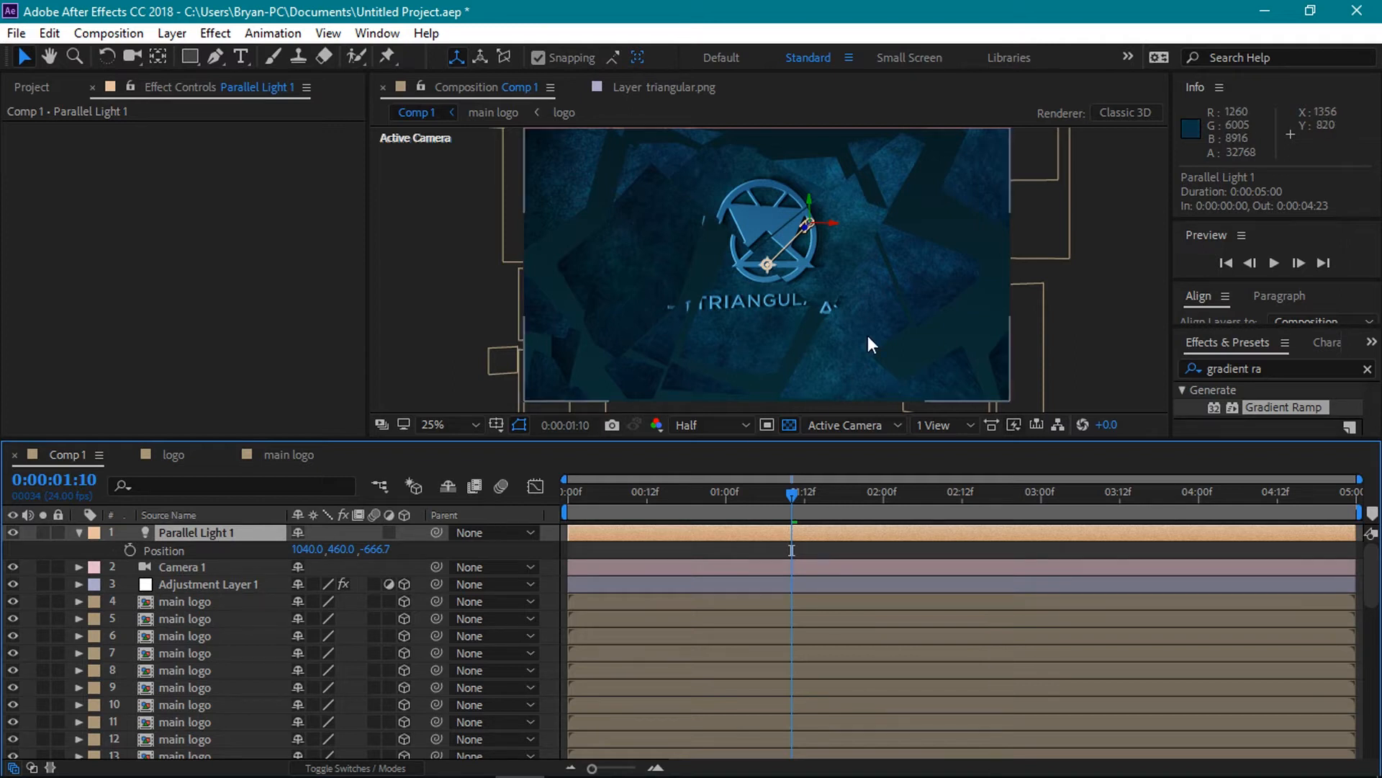
key("comma")
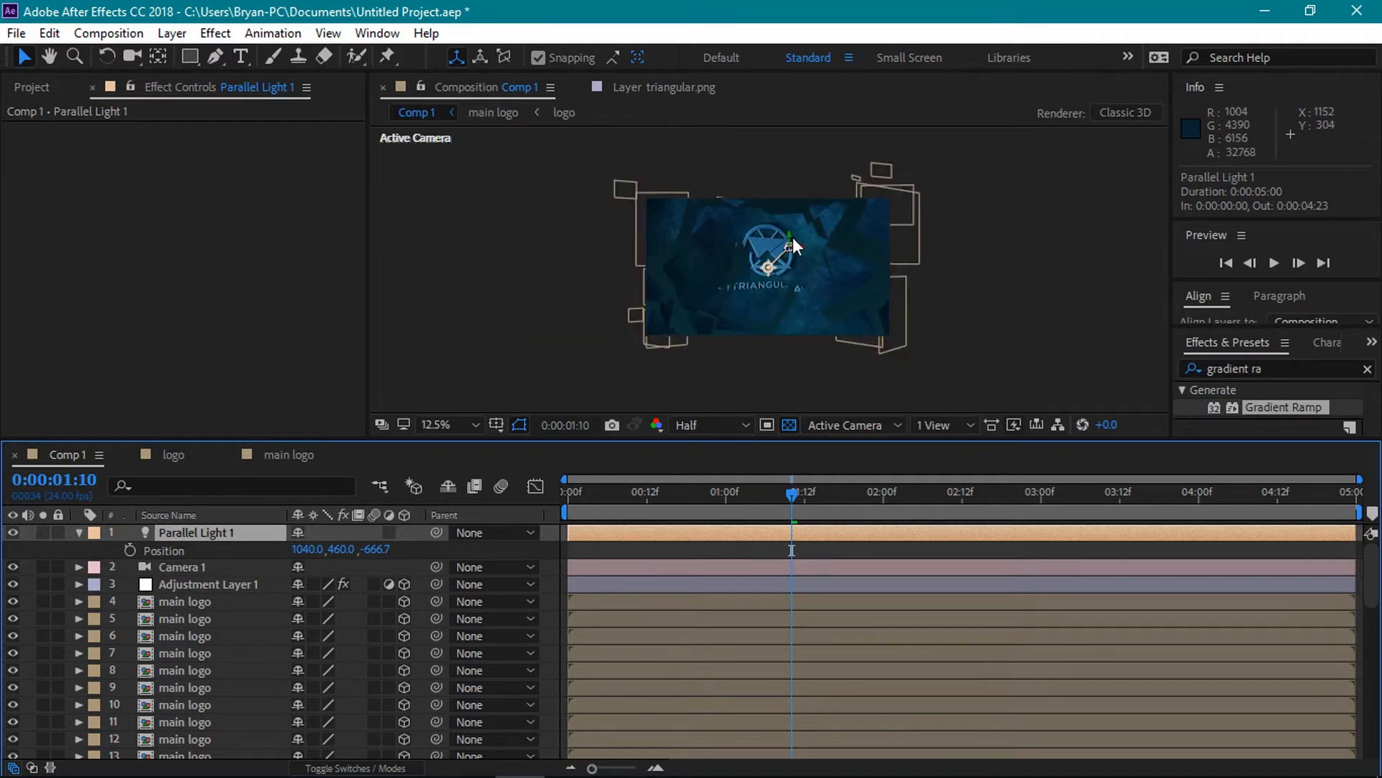
left_click_drag(790, 242, 797, 180)
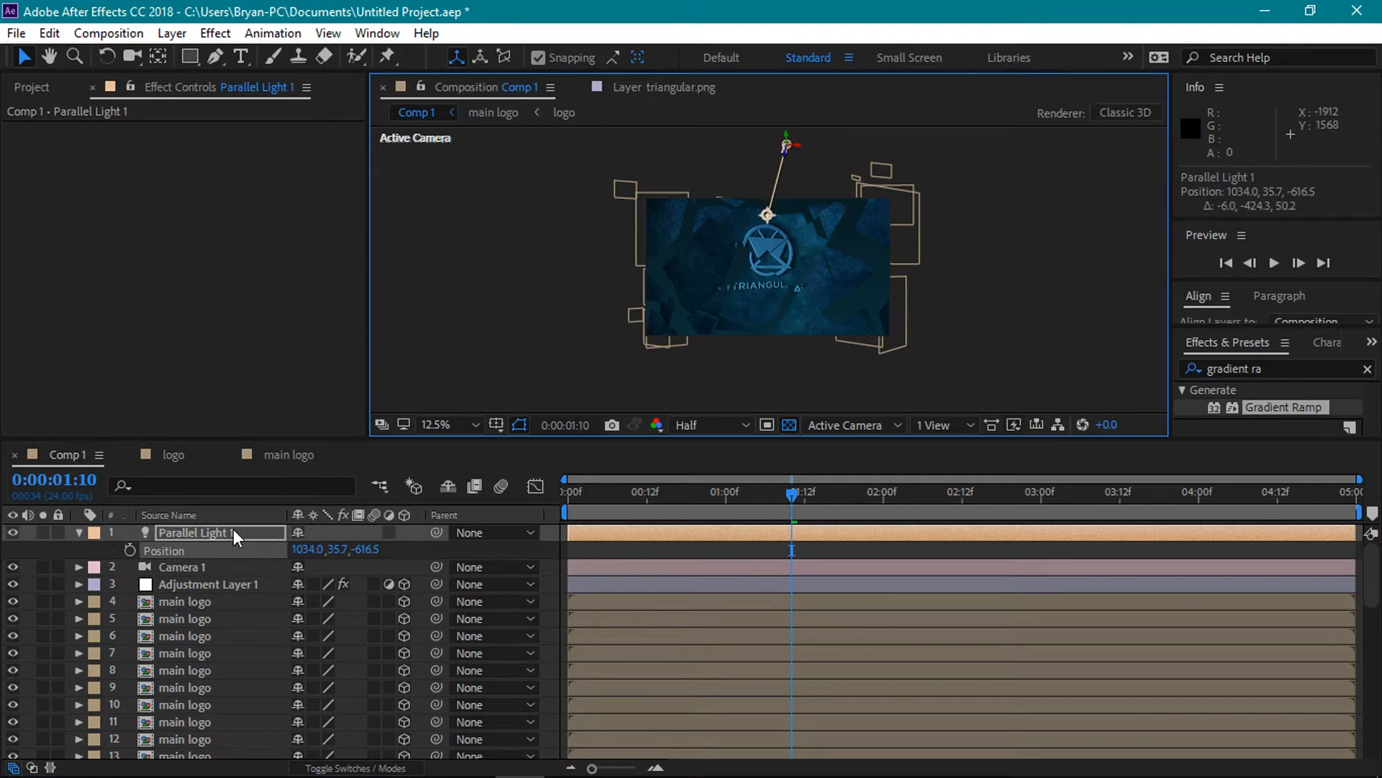
left_click_drag(774, 147, 680, 194)
key("h")
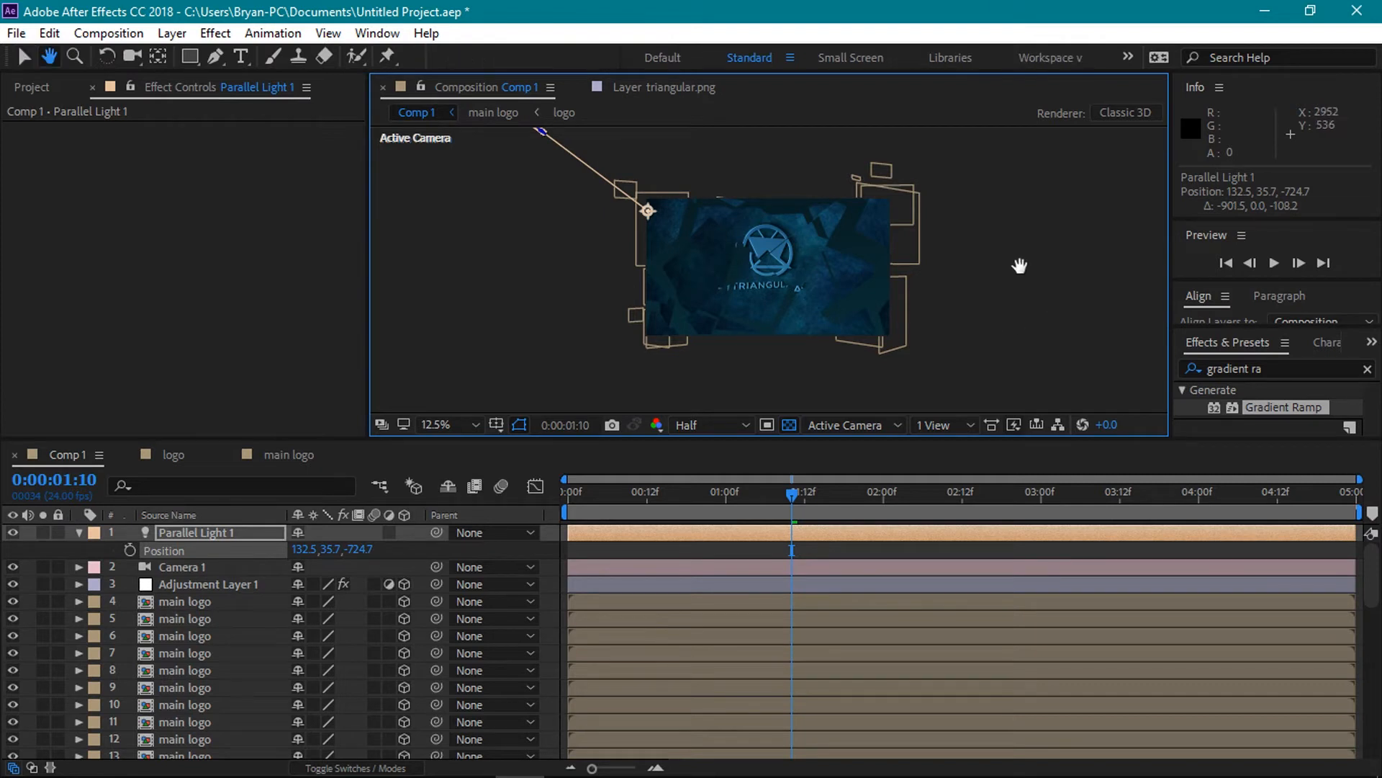
left_click_drag(1021, 265, 1031, 299)
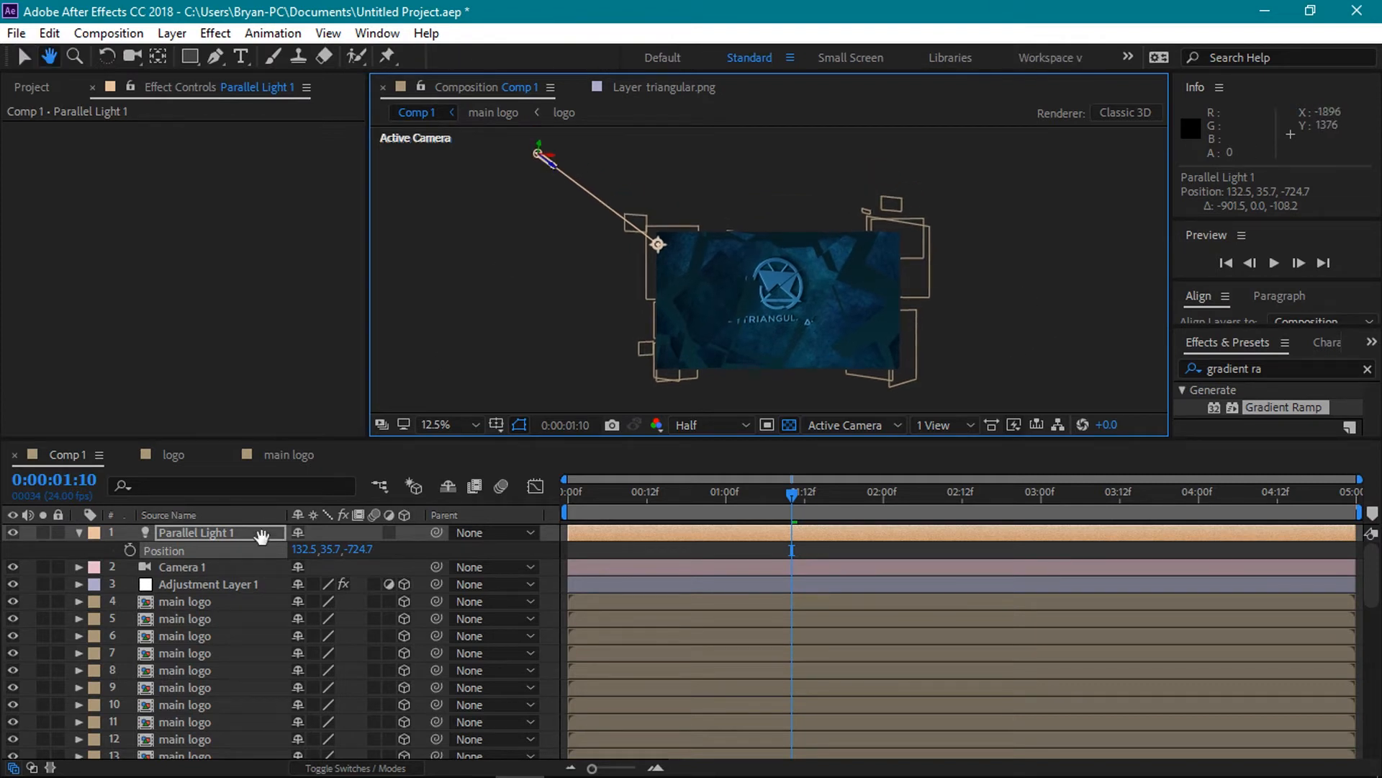
key("v")
left_click_drag(551, 160, 605, 180)
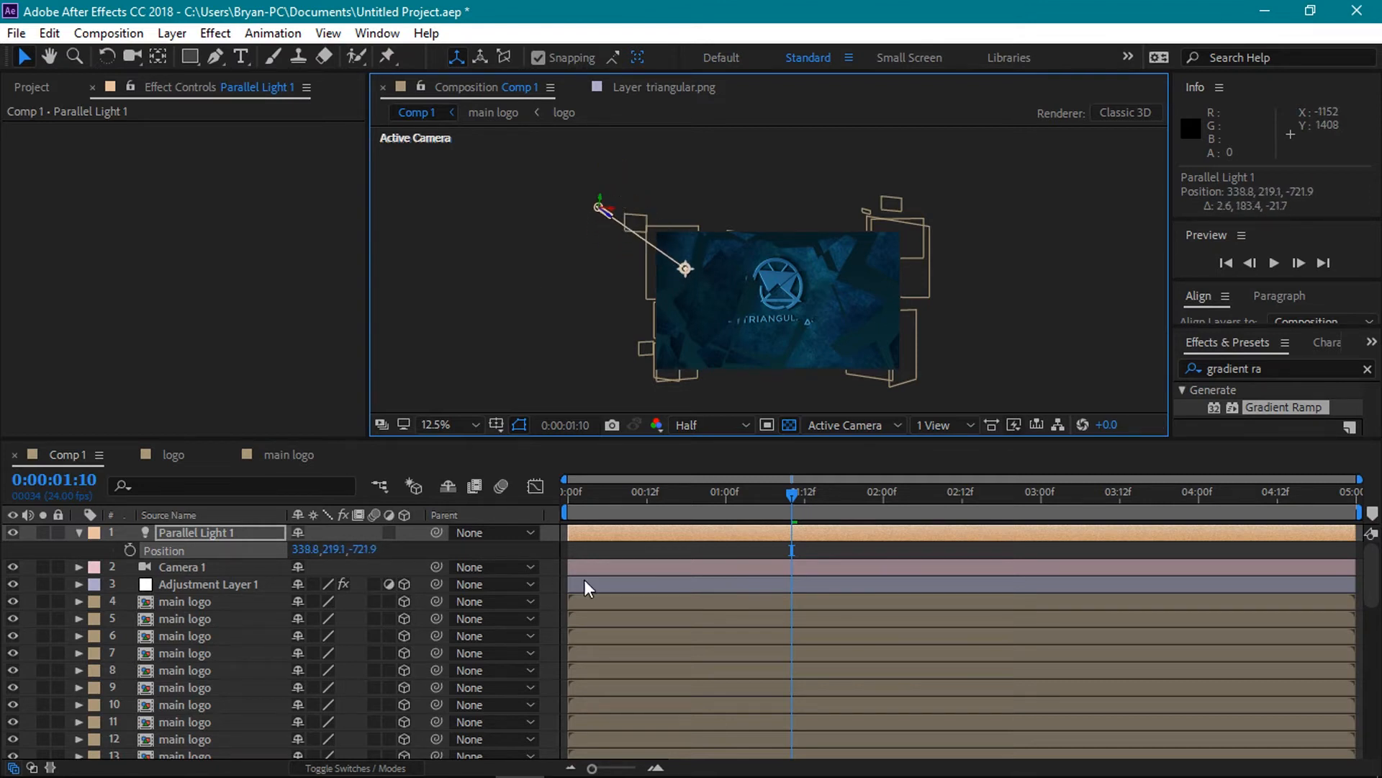
left_click_drag(790, 497, 953, 499)
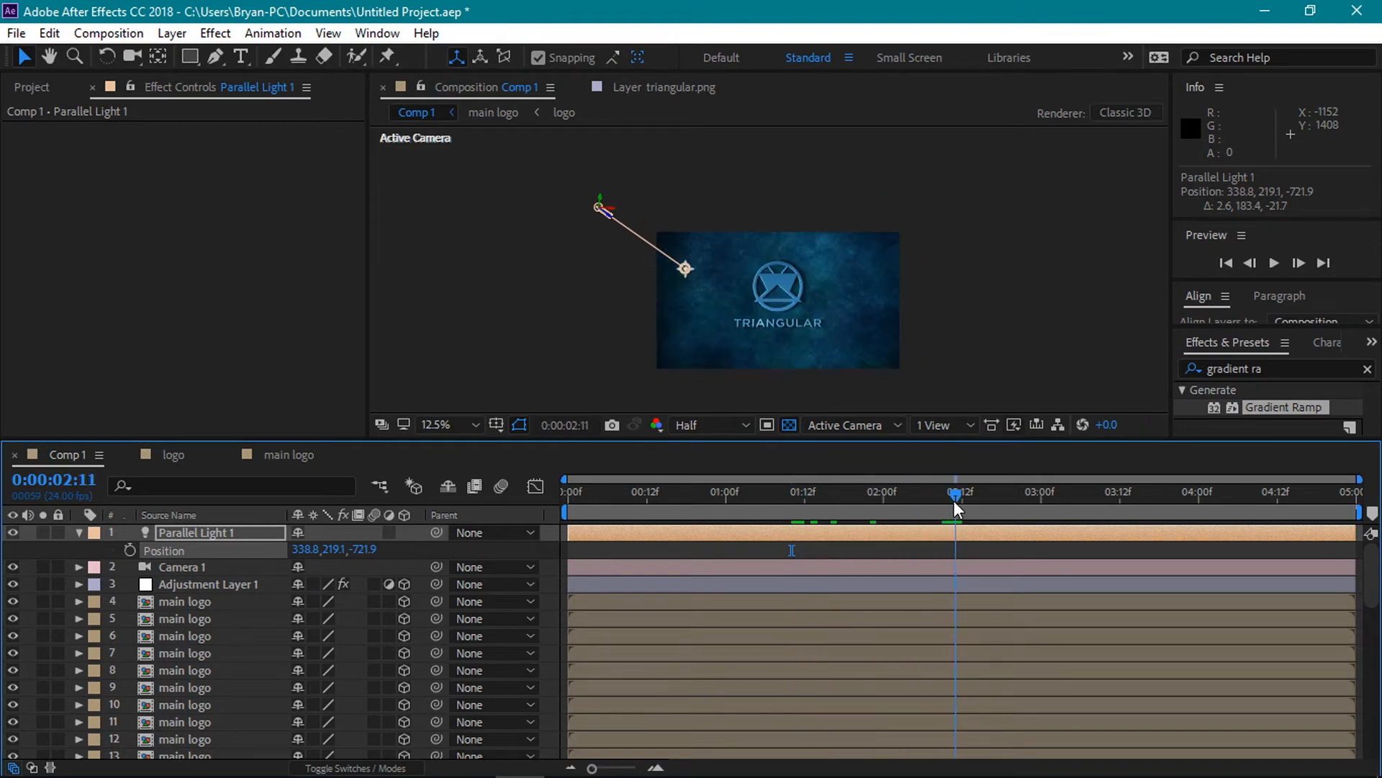
Set the rotation Slider of Adjustment Layer 1 to 144 at the 0:00:00:00 keyframe.
left_click_drag(953, 500, 737, 507)
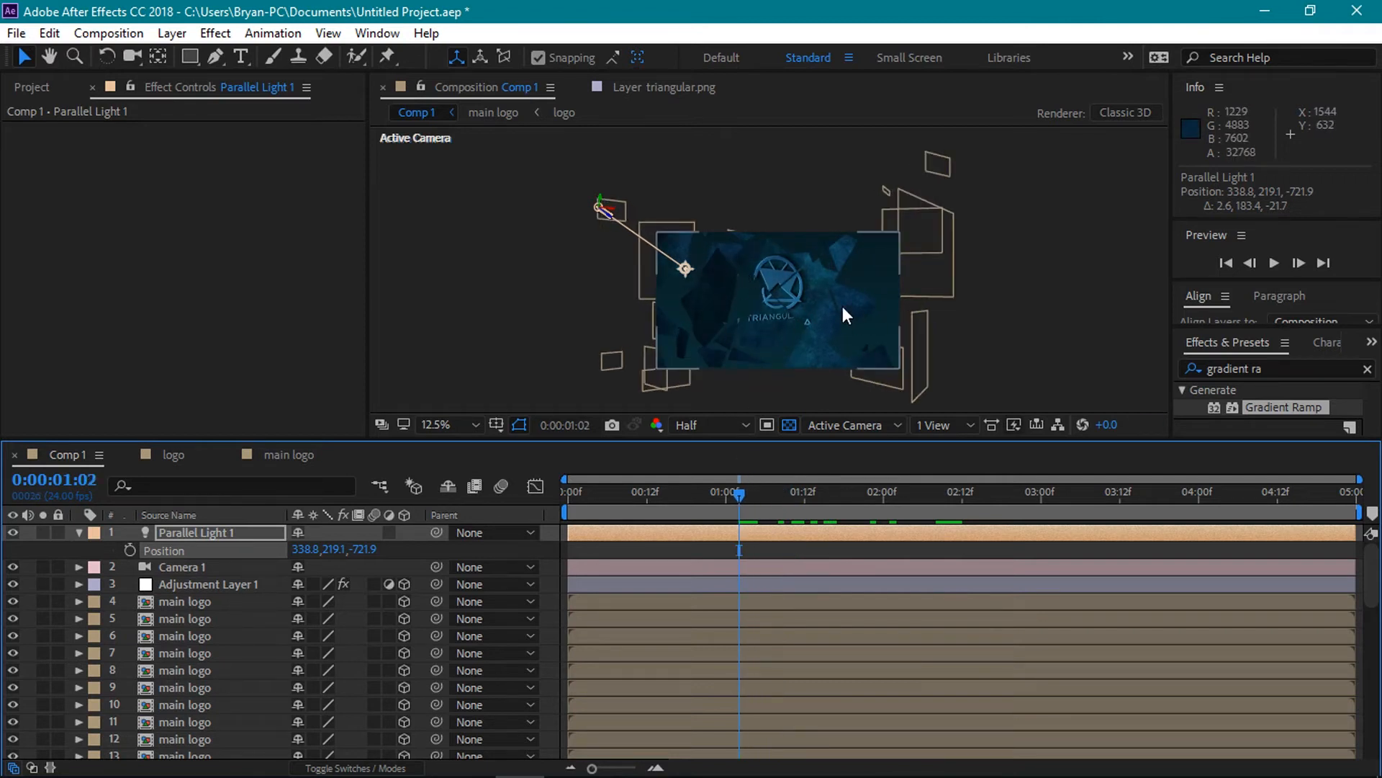
left_click_drag(738, 496, 633, 499)
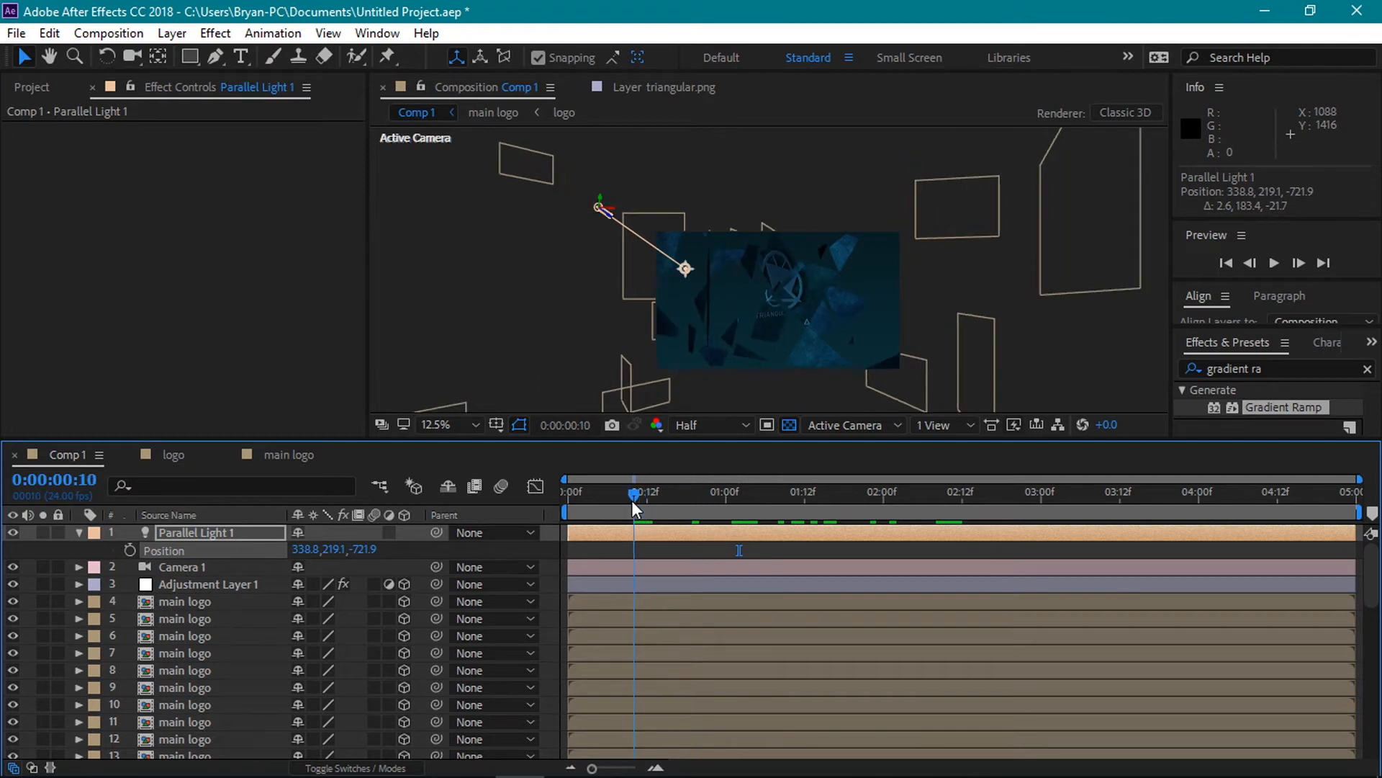
left_click(252, 583)
key("u")
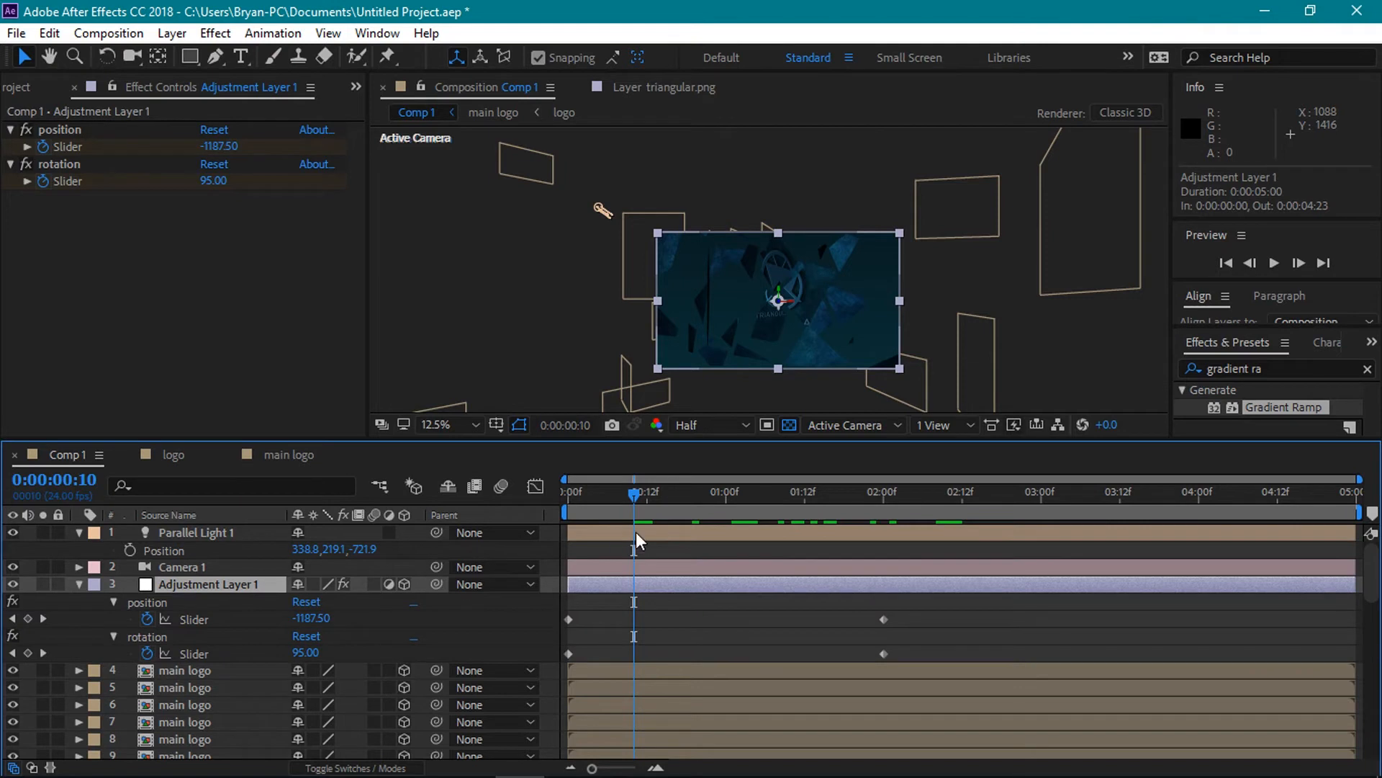
left_click_drag(611, 494, 550, 555)
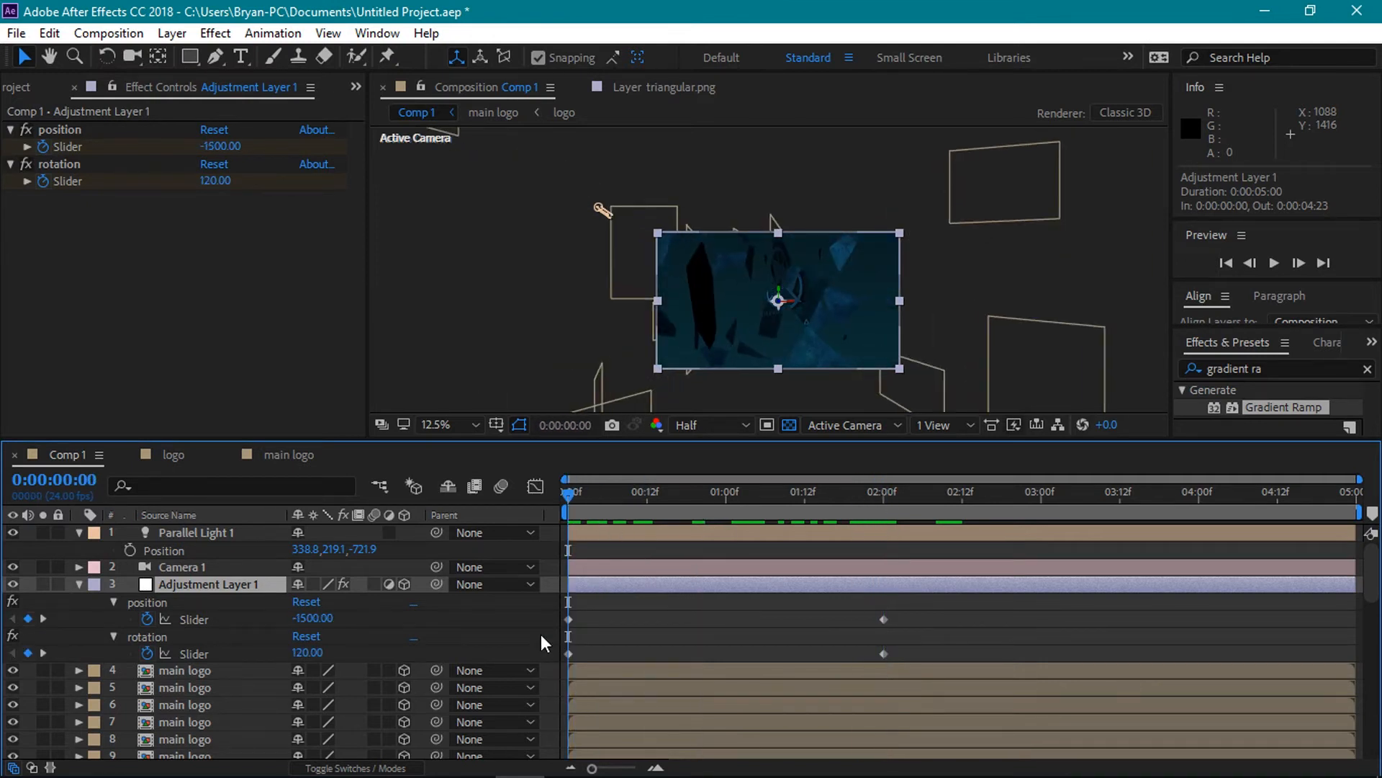
left_click(69, 164)
left_click_drag(216, 181, 248, 187)
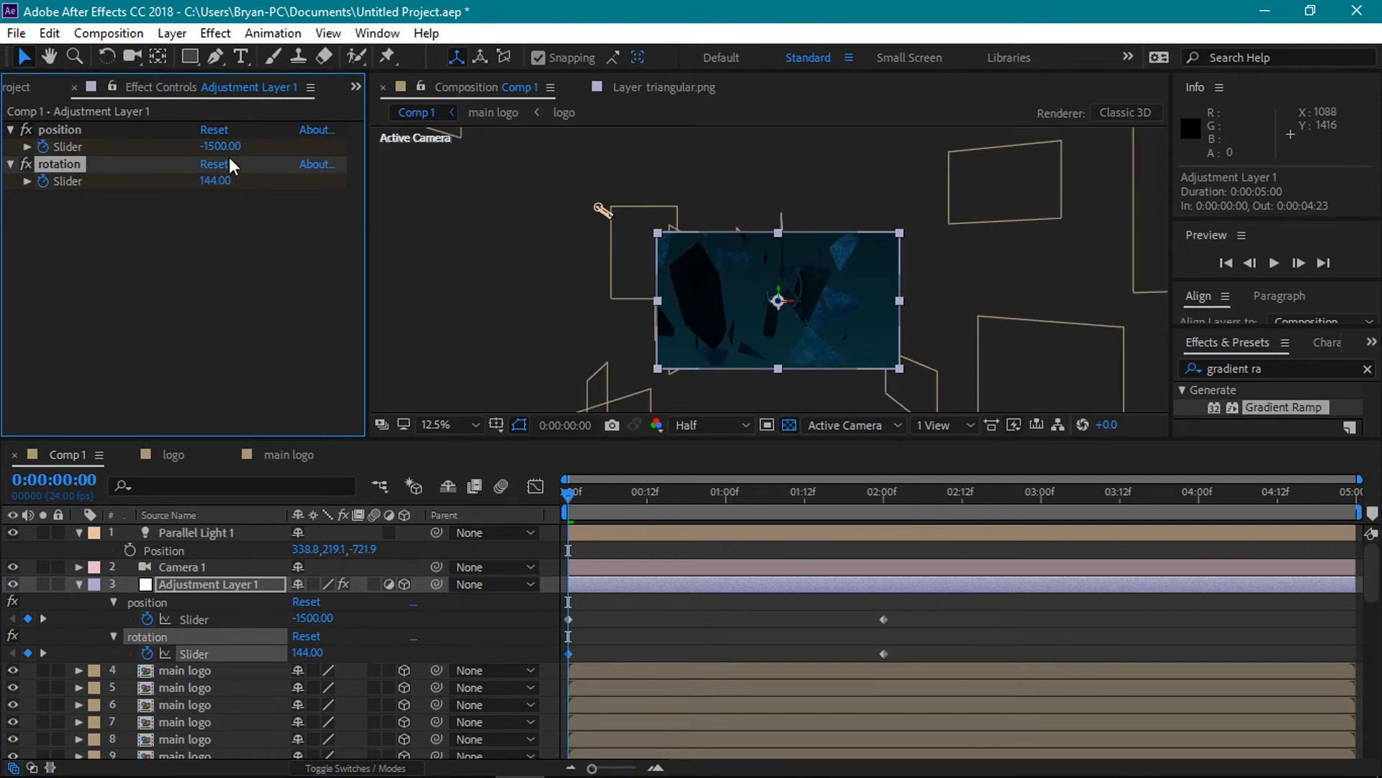
Set the position Slider of Adjustment Layer 1 to -2039 at the first keyframe.
left_click_drag(223, 148, 92, 181)
left_click(88, 175)
left_click_drag(230, 148, 110, 164)
left_click_drag(231, 146, 168, 152)
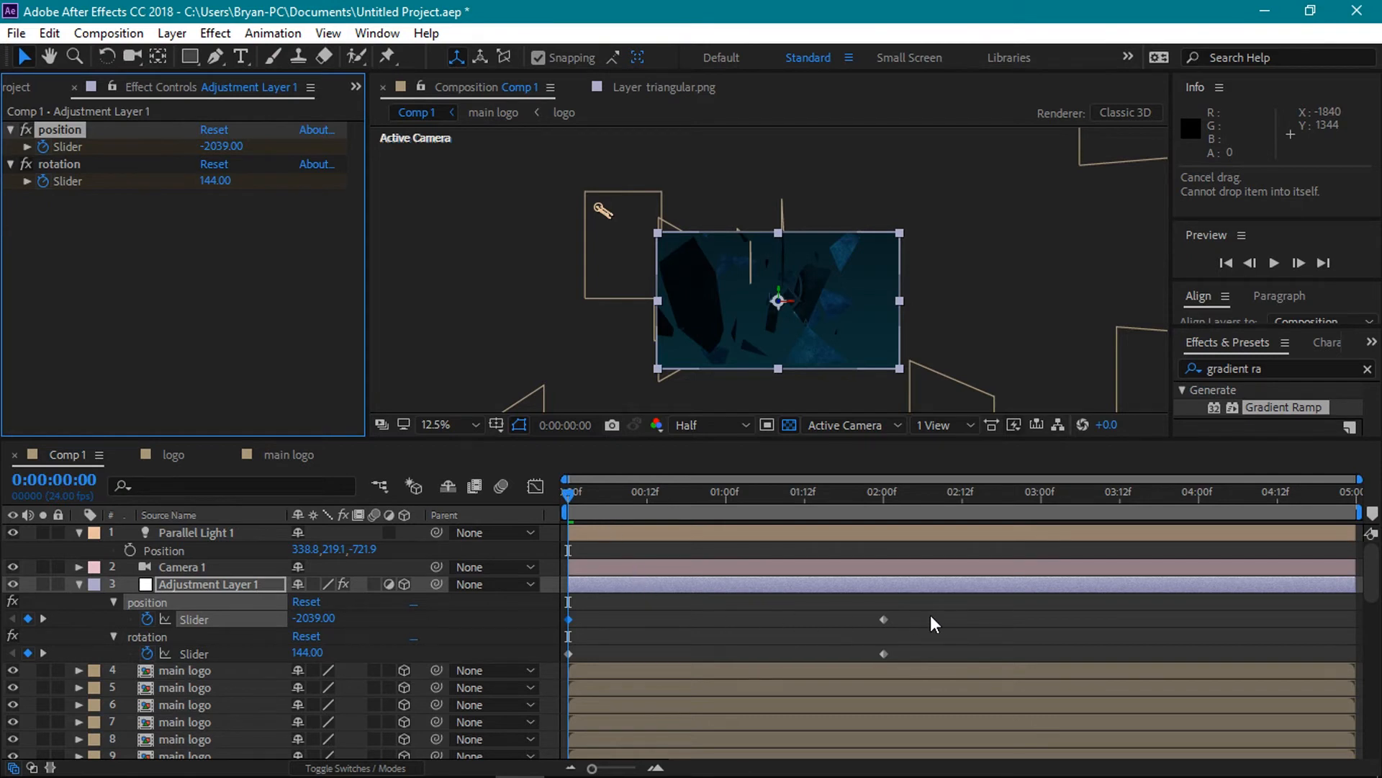
Apply Easy Ease to all position and rotation Slider keyframes of Adjustment Layer 1.
left_click_drag(936, 617, 555, 650)
right_click(569, 653)
mouse_move(611, 641)
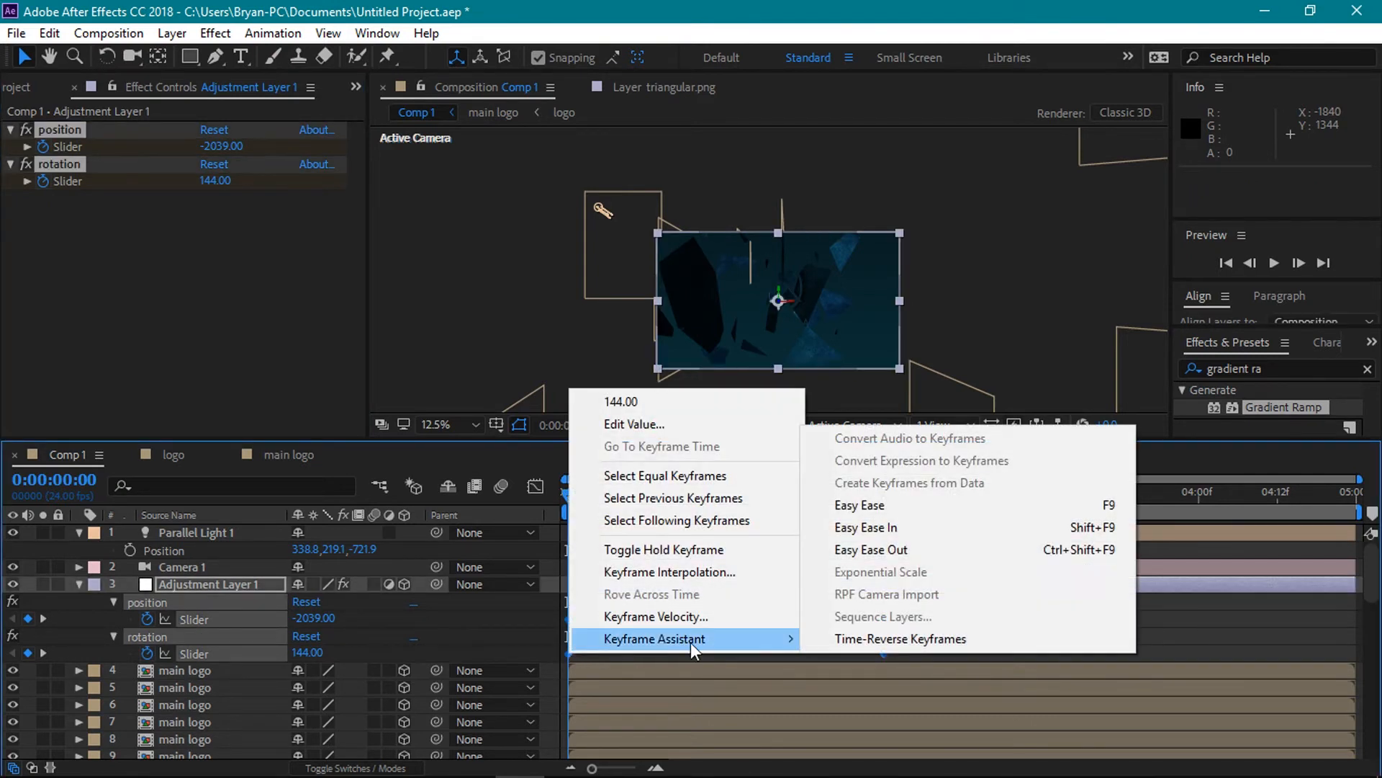
left_click(885, 505)
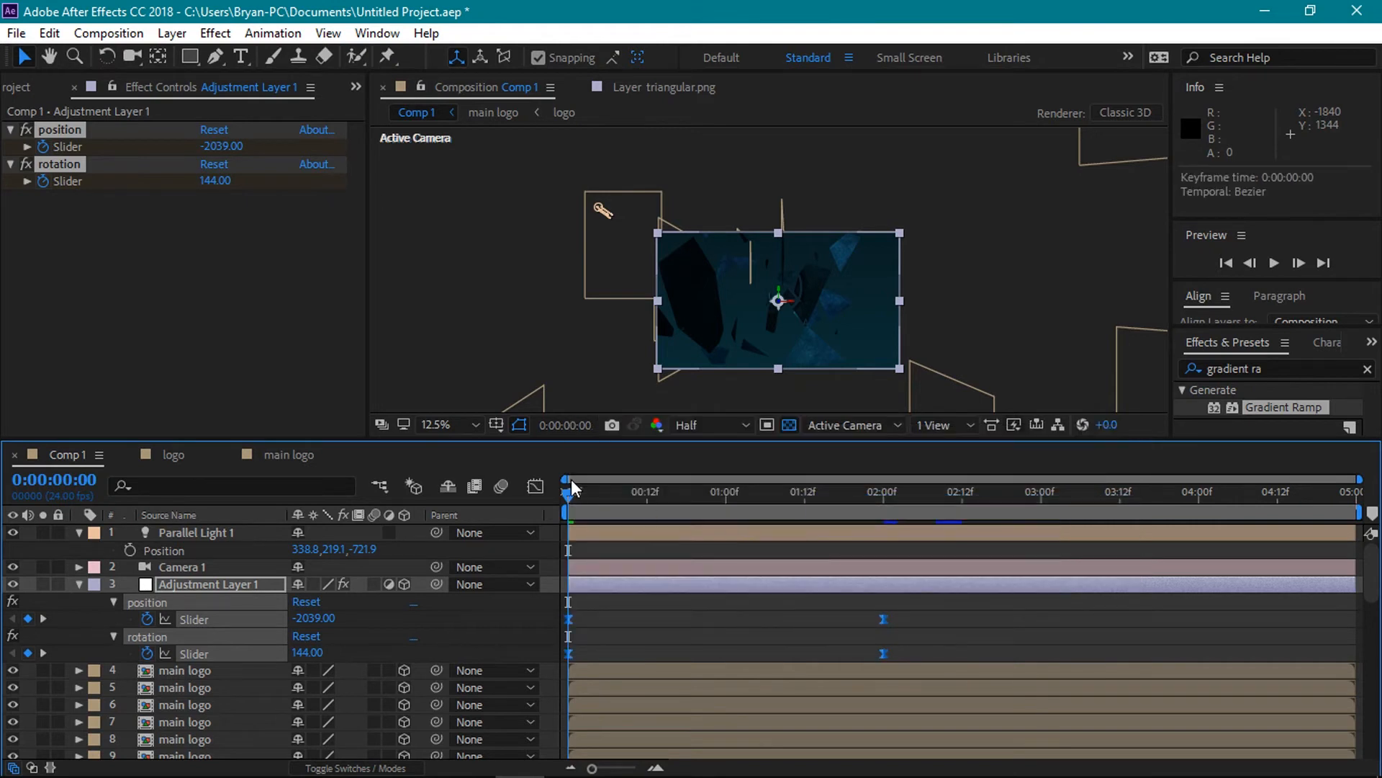
Lengthen the incoming ease of both sliders' end keyframes so the speed curve peaks early, and check the motion around 0:00:01:12.
left_click(534, 486)
left_click_drag(1025, 657, 548, 734)
left_click_drag(824, 702, 741, 703)
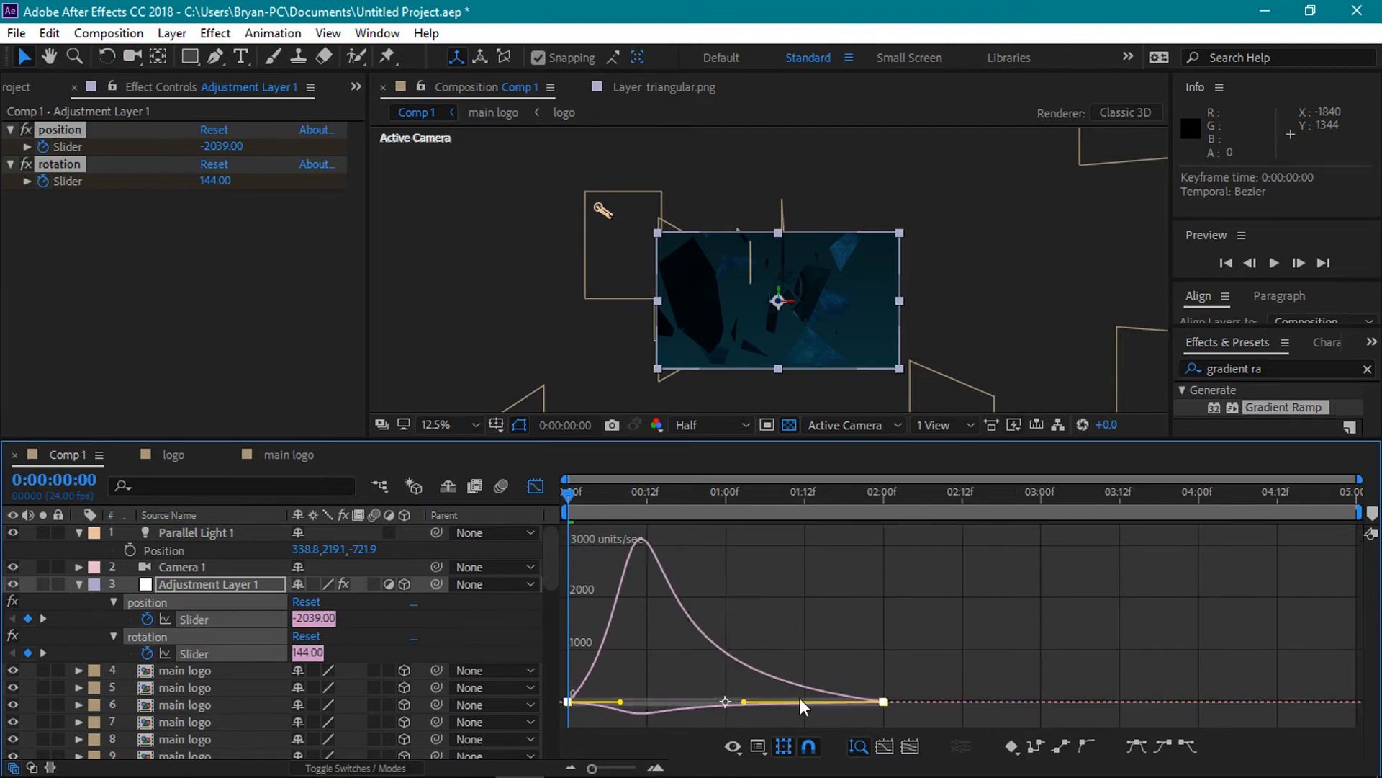
left_click(535, 487)
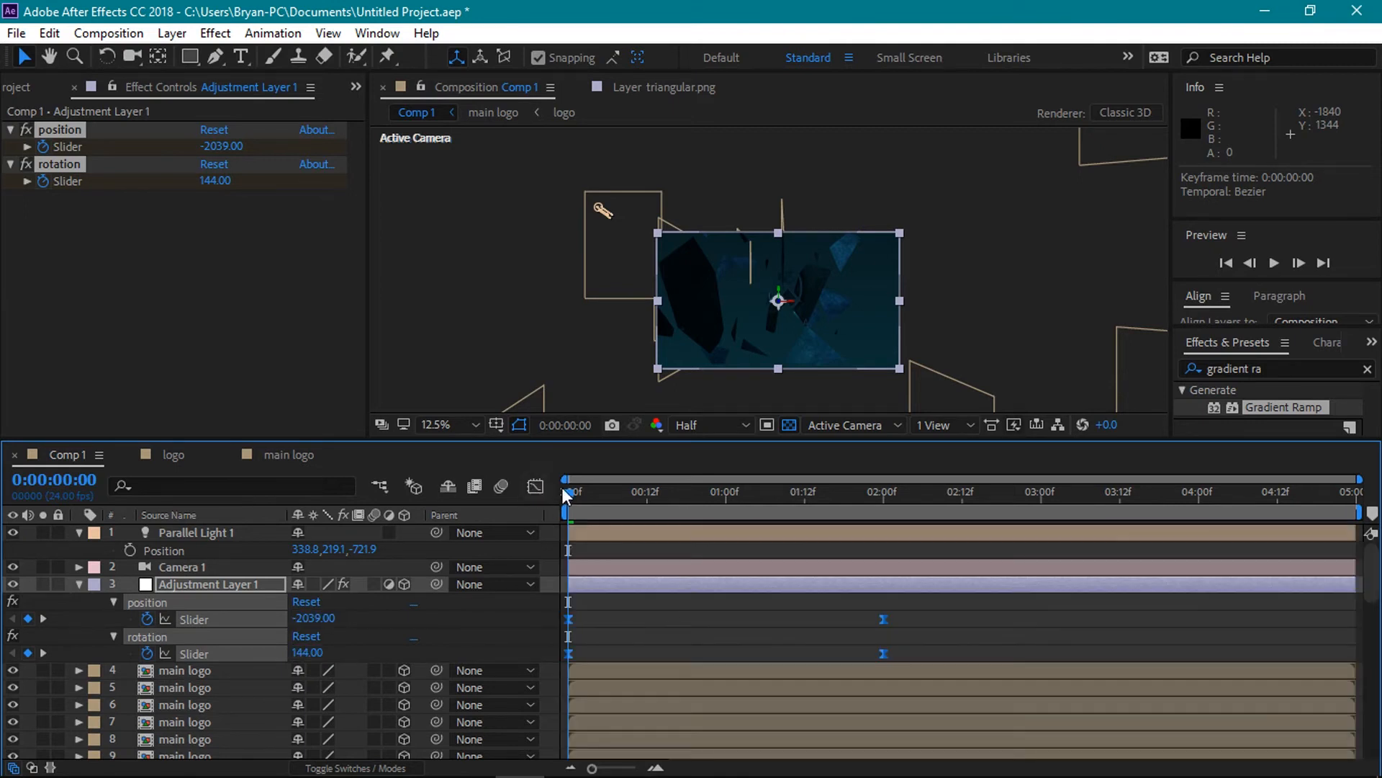
left_click(79, 584)
left_click(79, 533)
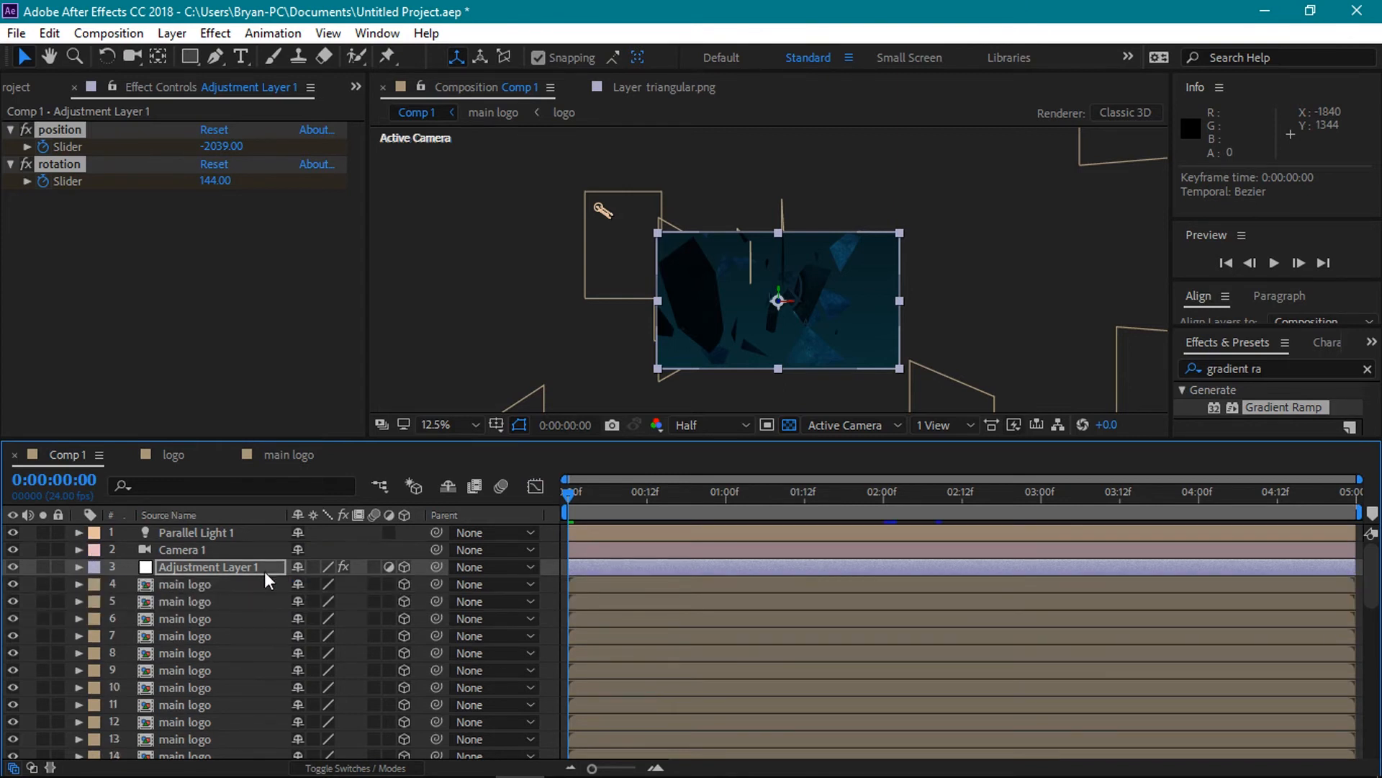
left_click_drag(573, 489, 805, 484)
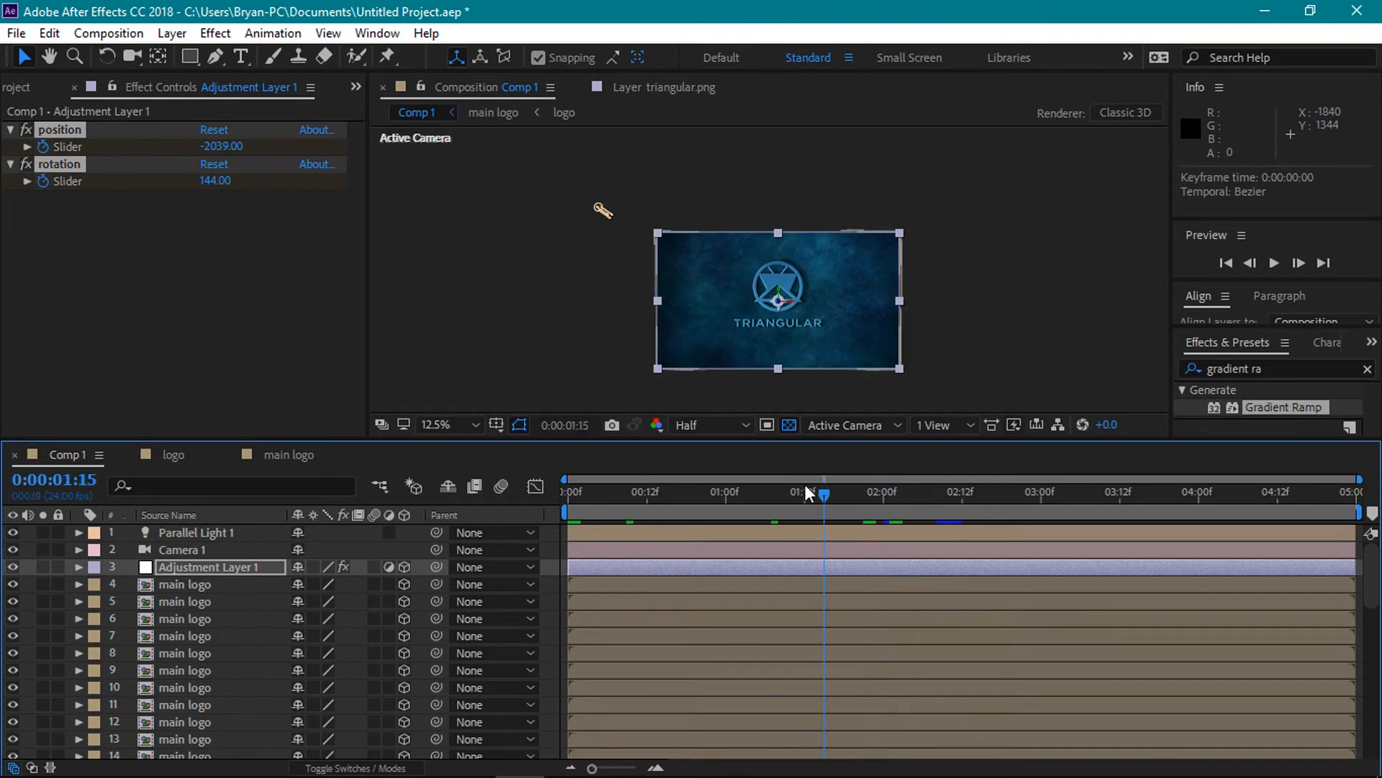
Pre-compose every layer of Comp 1 into a new composition named final, moving all attributes into it.
left_click(220, 537)
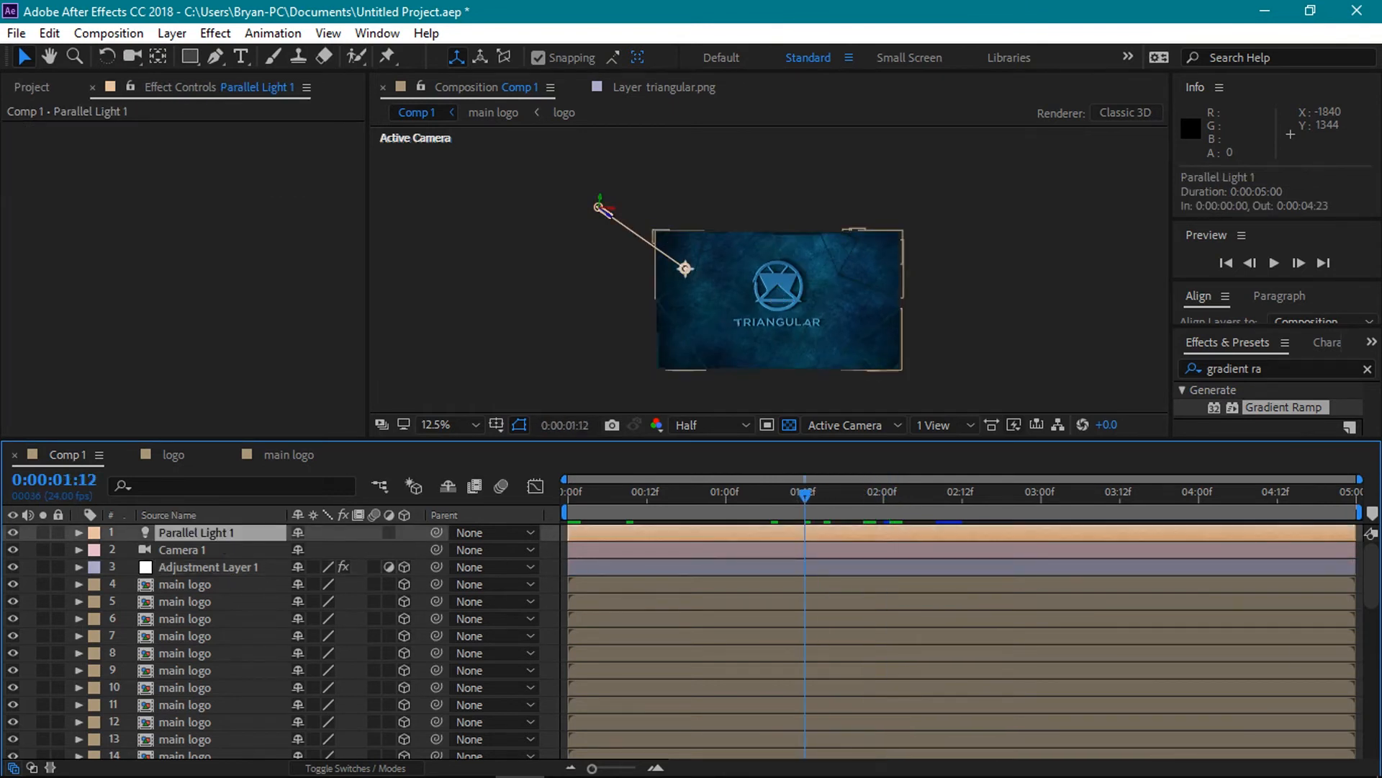
left_click_drag(1373, 580, 1375, 763)
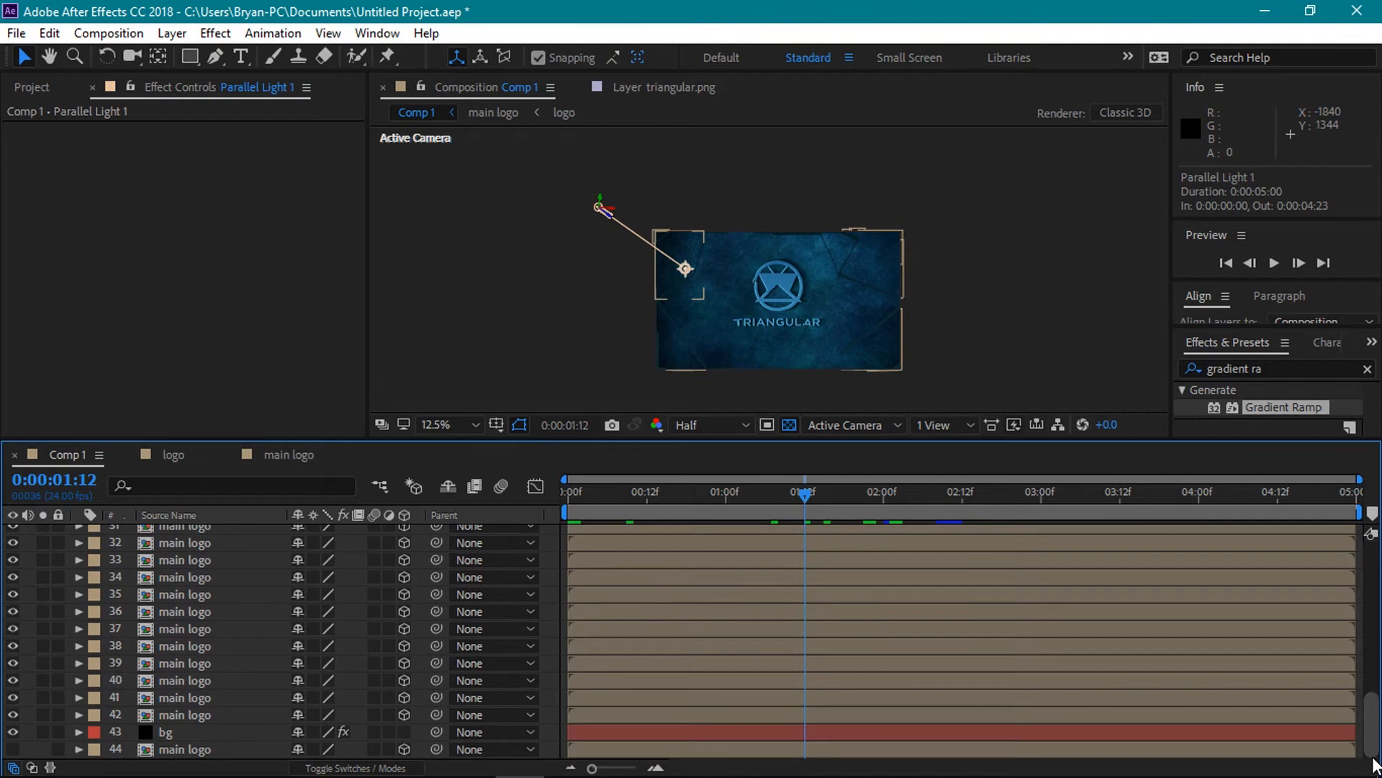
left_click(175, 748, "shift")
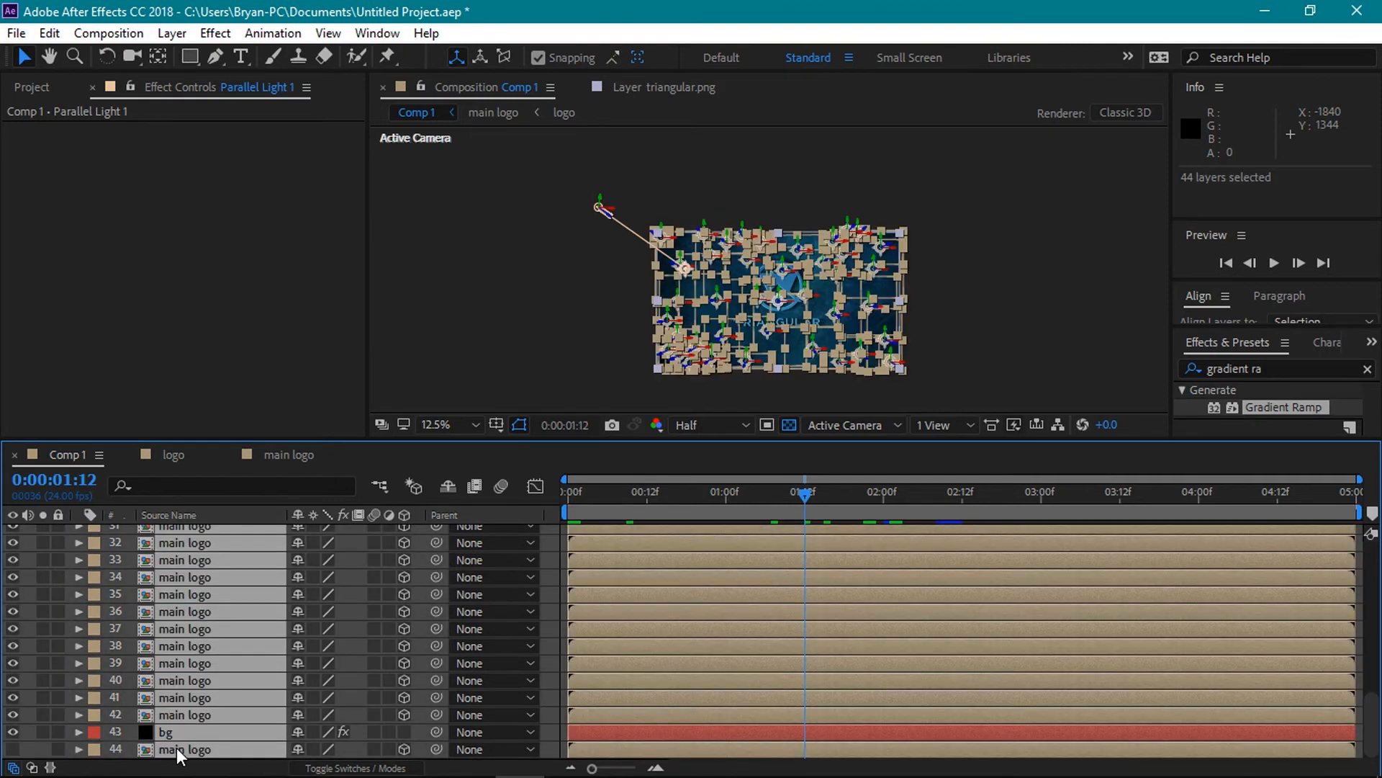
right_click(175, 747)
left_click(270, 667)
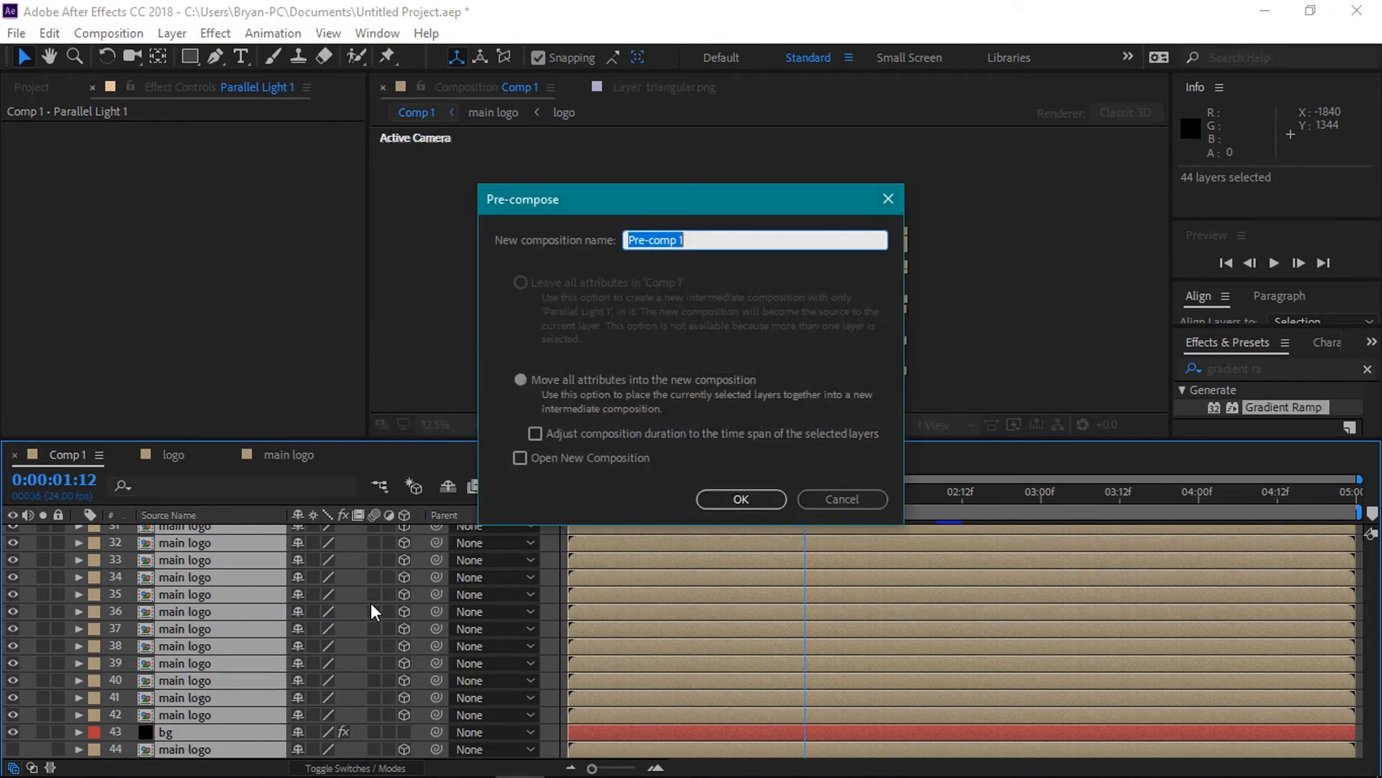
key("BackSpace")
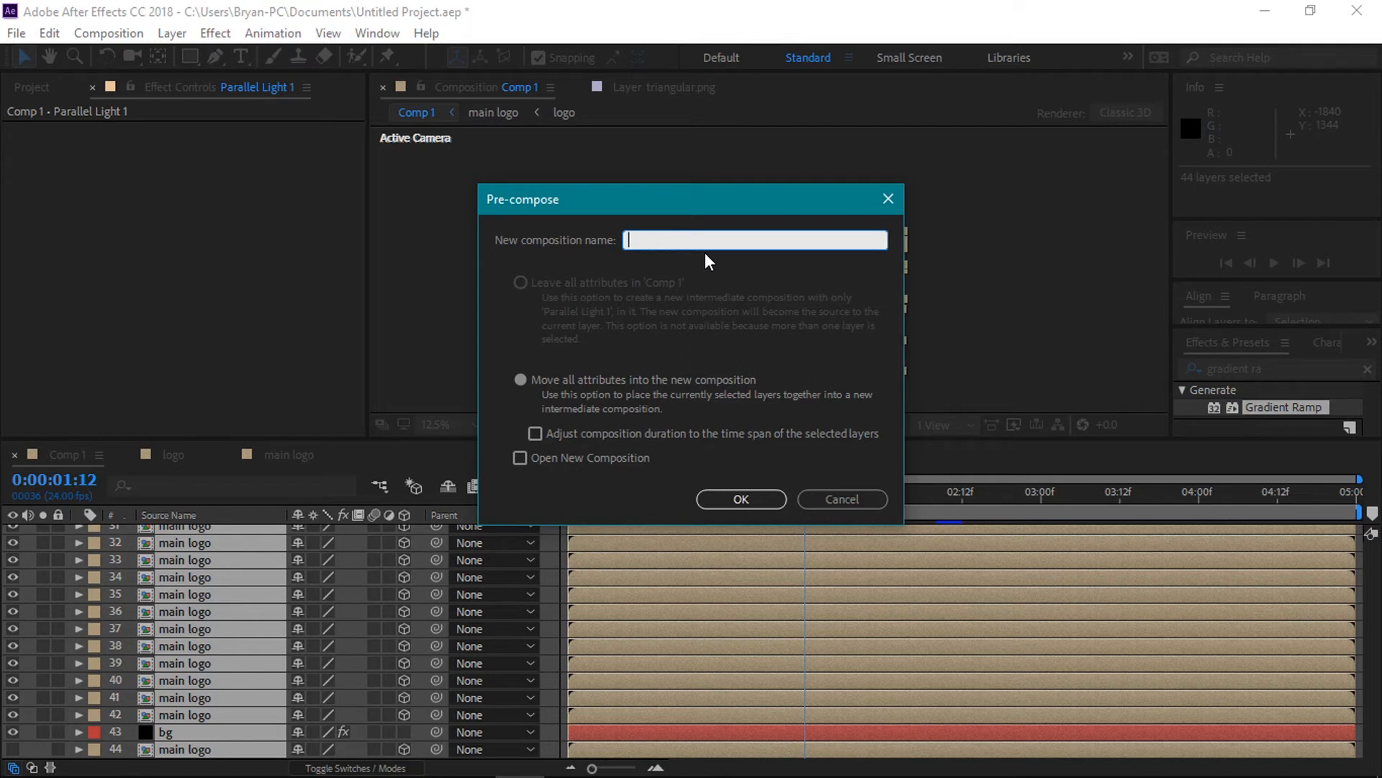
type("fin")
left_click(729, 499)
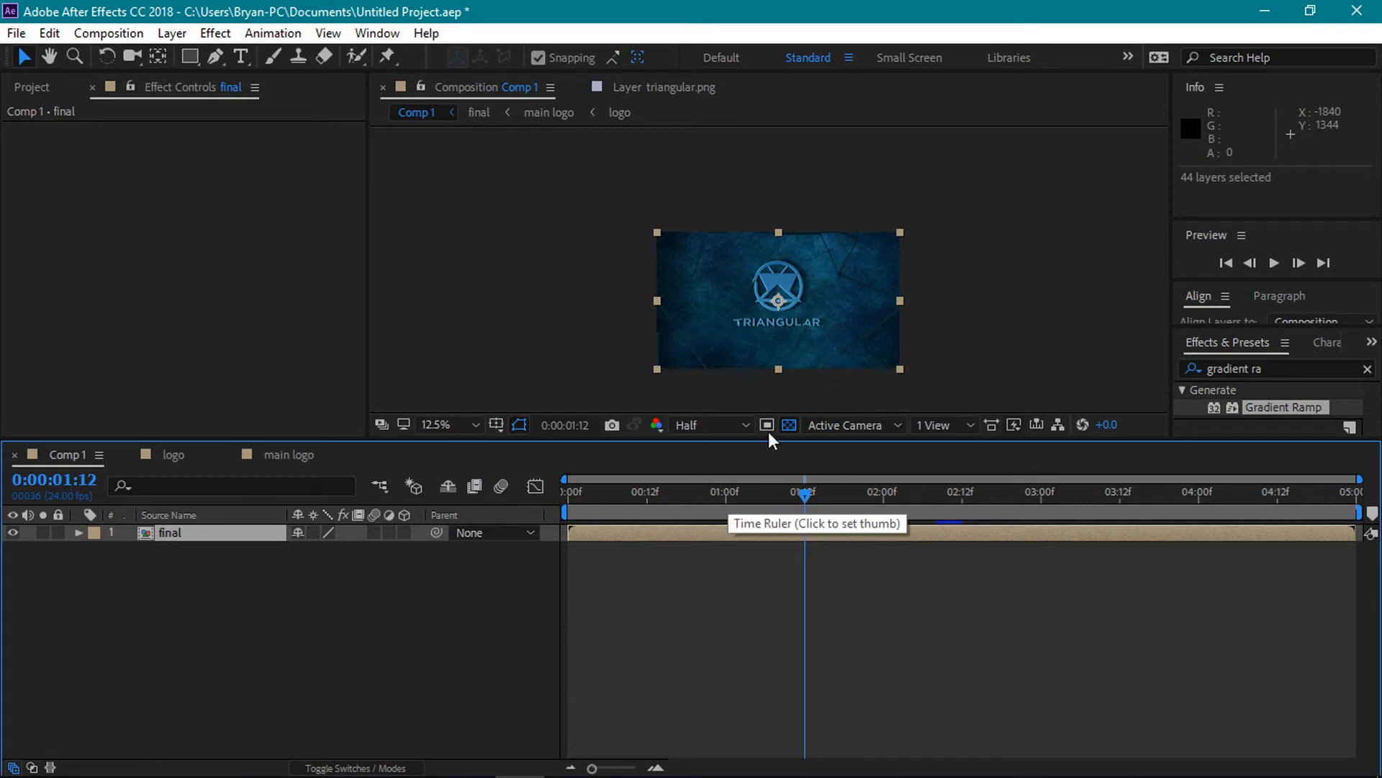
Enlarge the composition preview and add a 1920 x 1080 black solid above the final layer.
key("period")
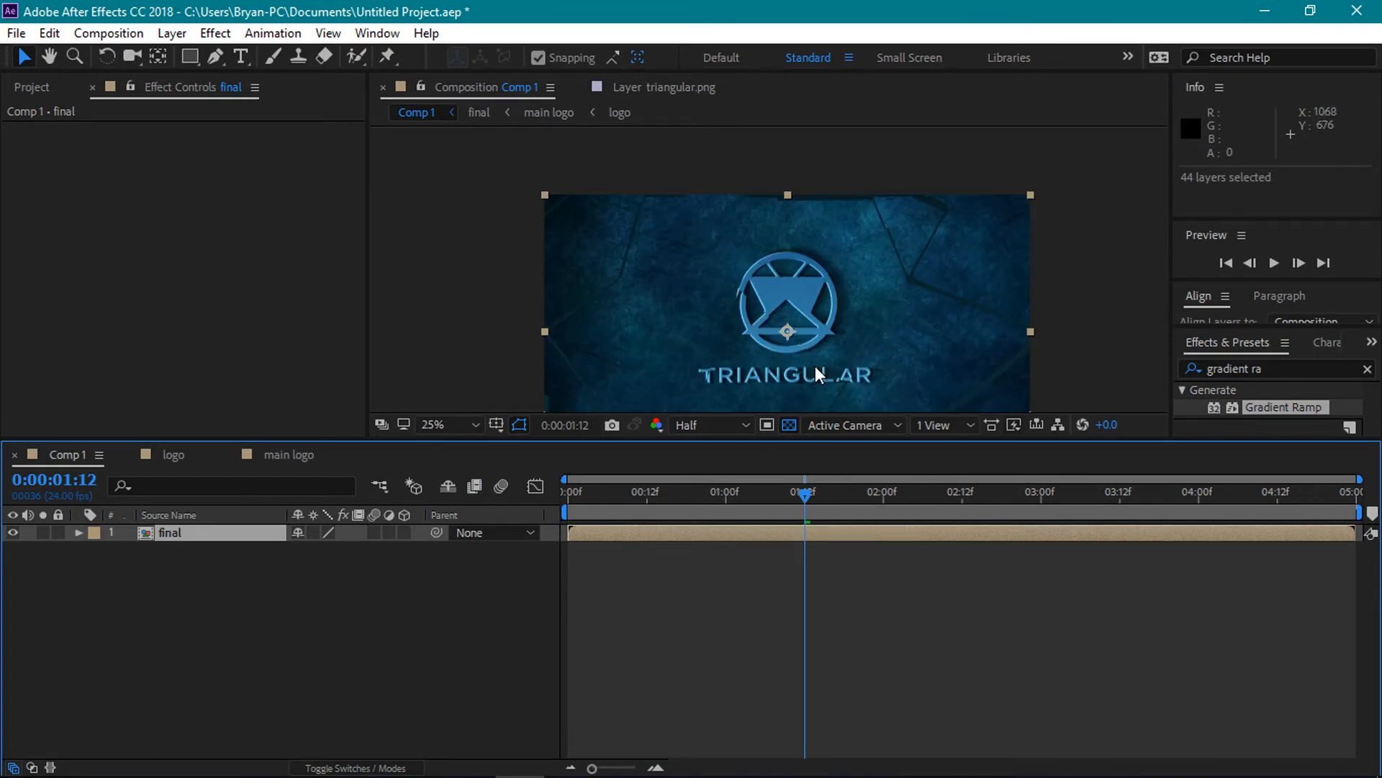
key("h")
left_click(860, 310)
left_click_drag(860, 308, 851, 256)
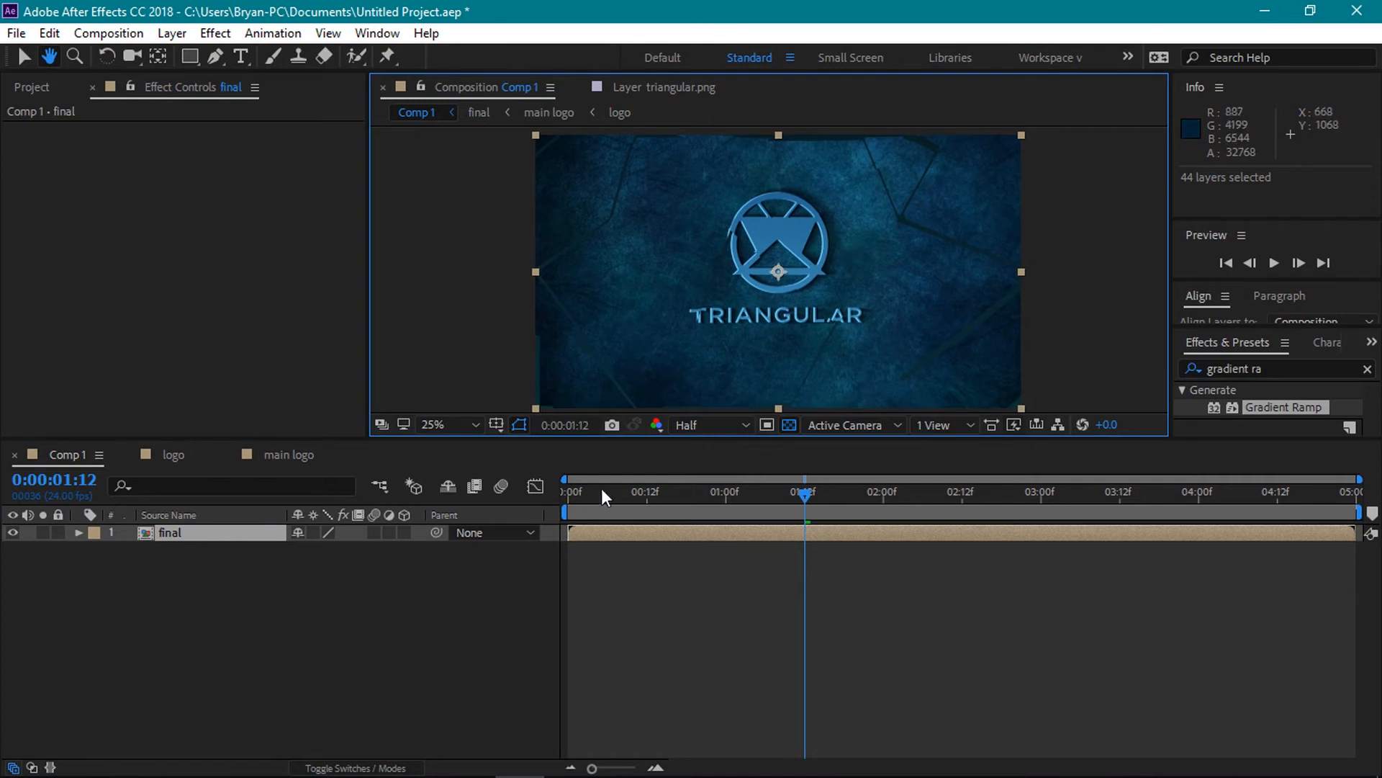
key("v")
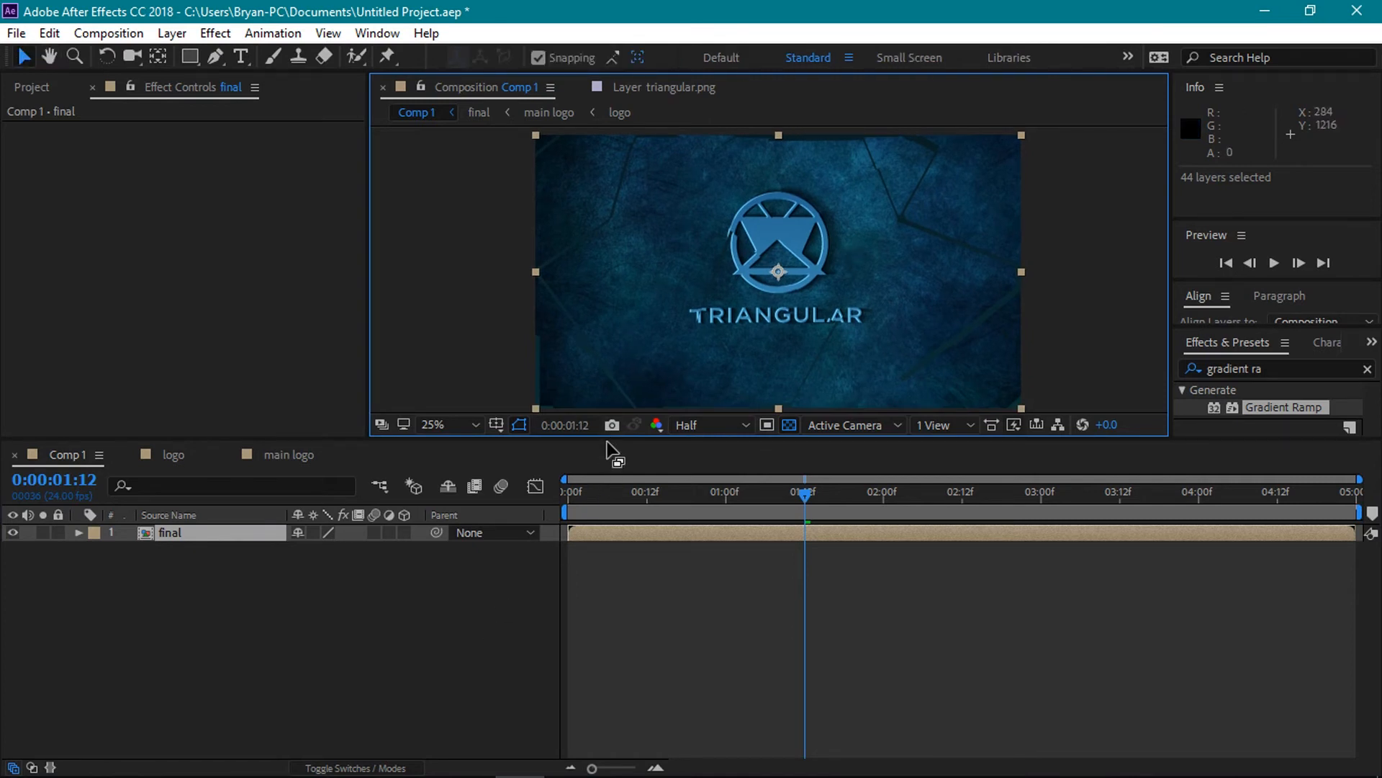
left_click_drag(607, 438, 616, 492)
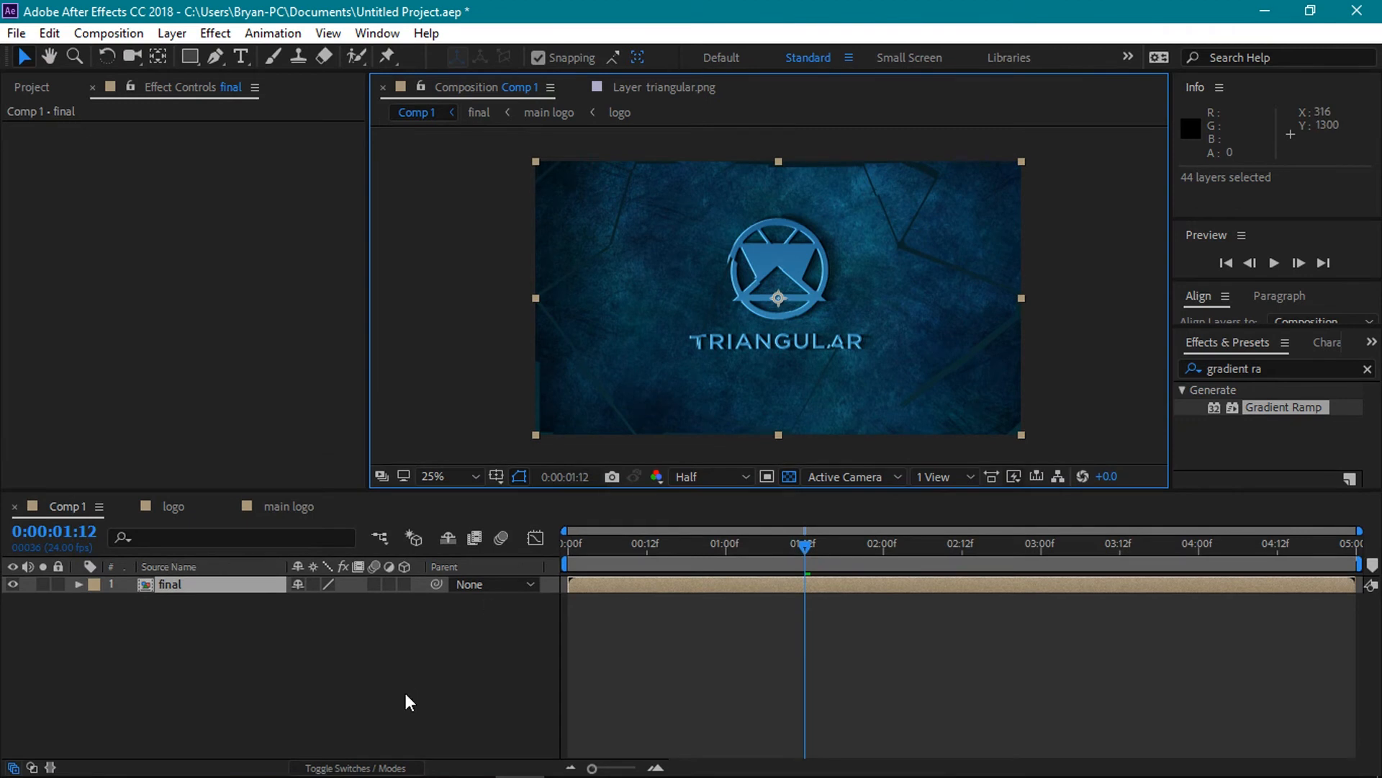
left_click(342, 688)
right_click(265, 672)
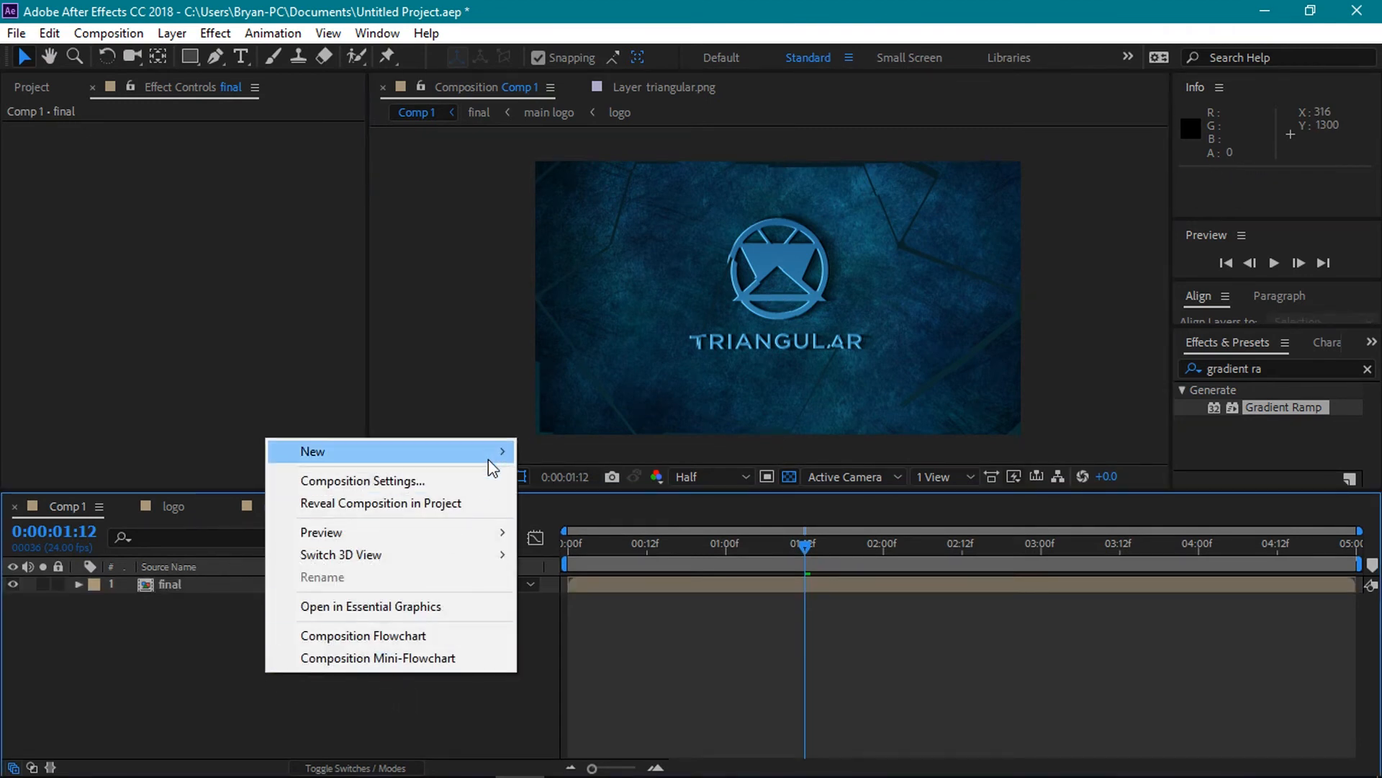
mouse_move(489, 454)
left_click(587, 502)
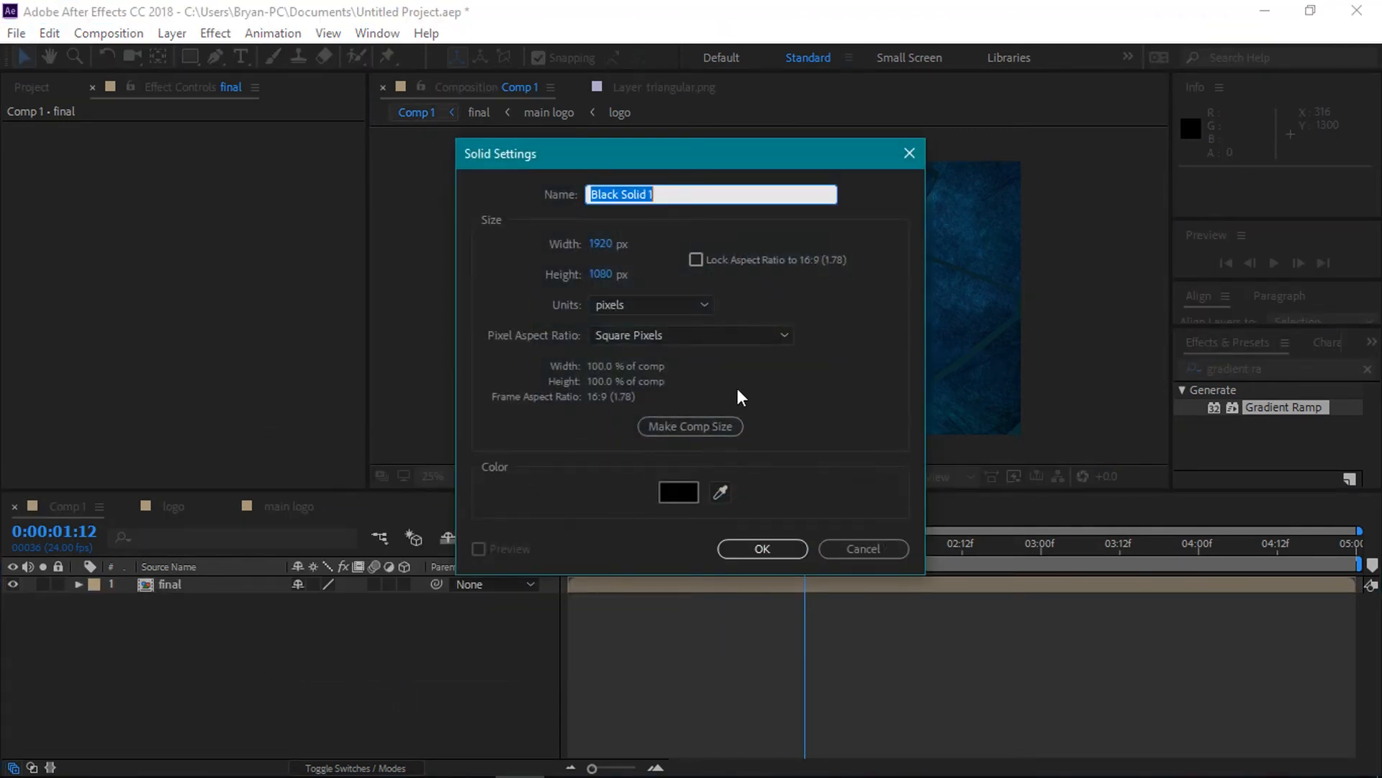
left_click(737, 547)
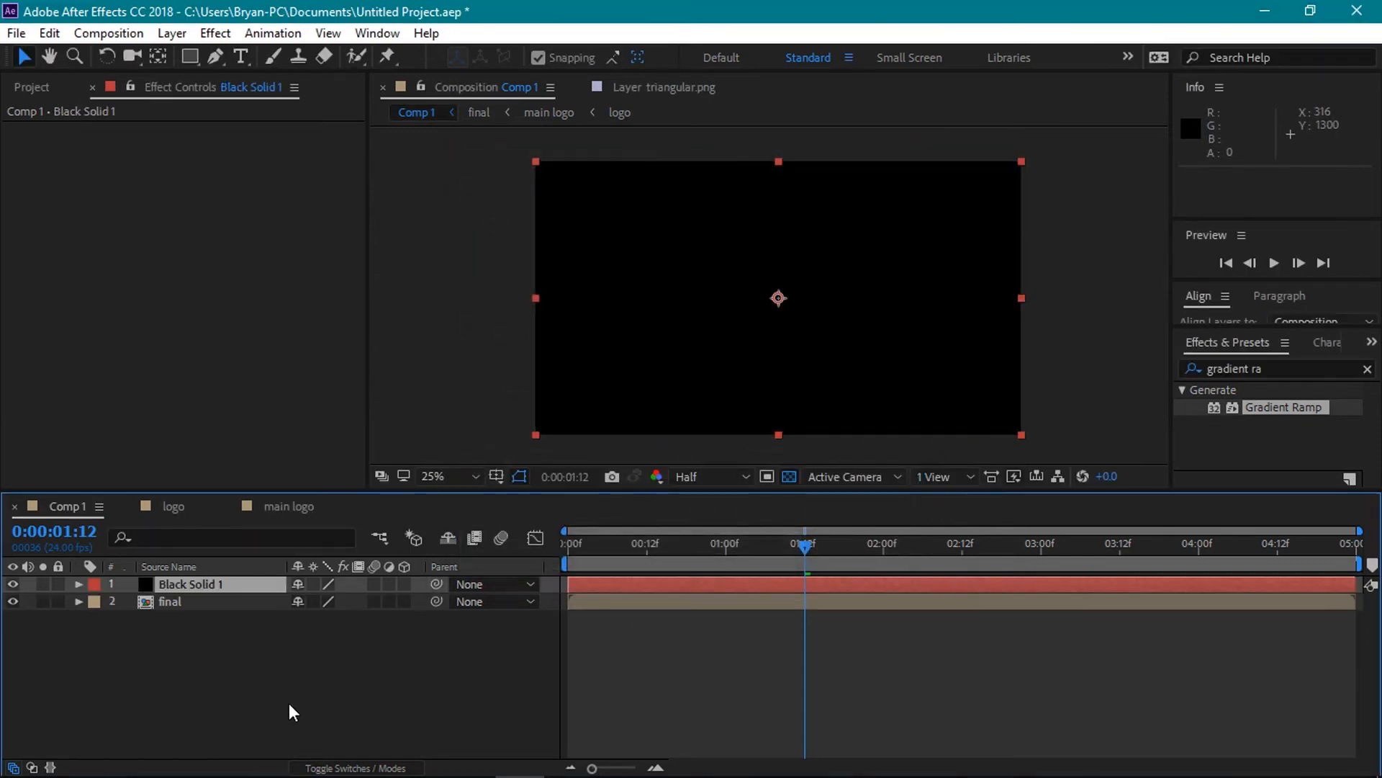
Cut letterbox bars from Black Solid 1 with an inverted full-width rectangular mask from about 120 to 988 px vertically, using Title/Action Safe guides.
left_click(189, 56)
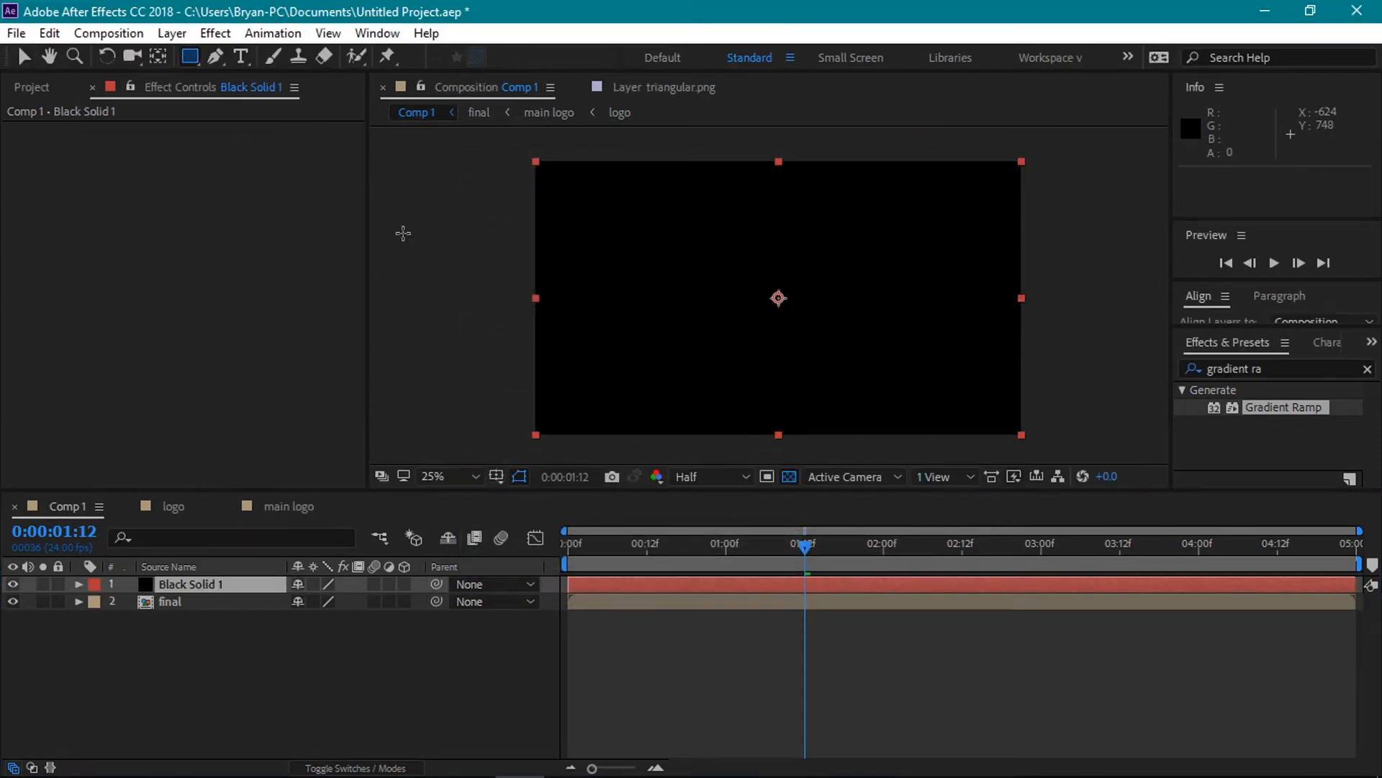
left_click(496, 478)
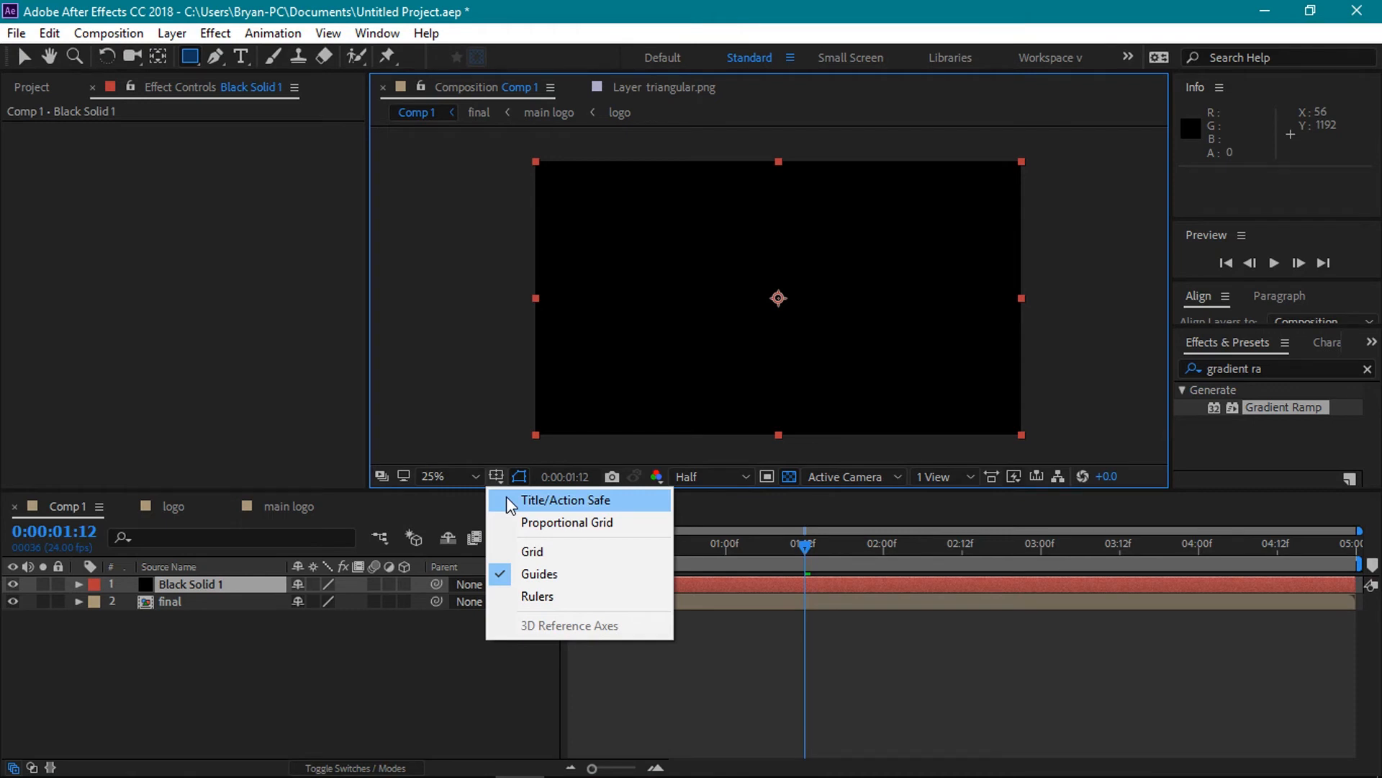
left_click(507, 499)
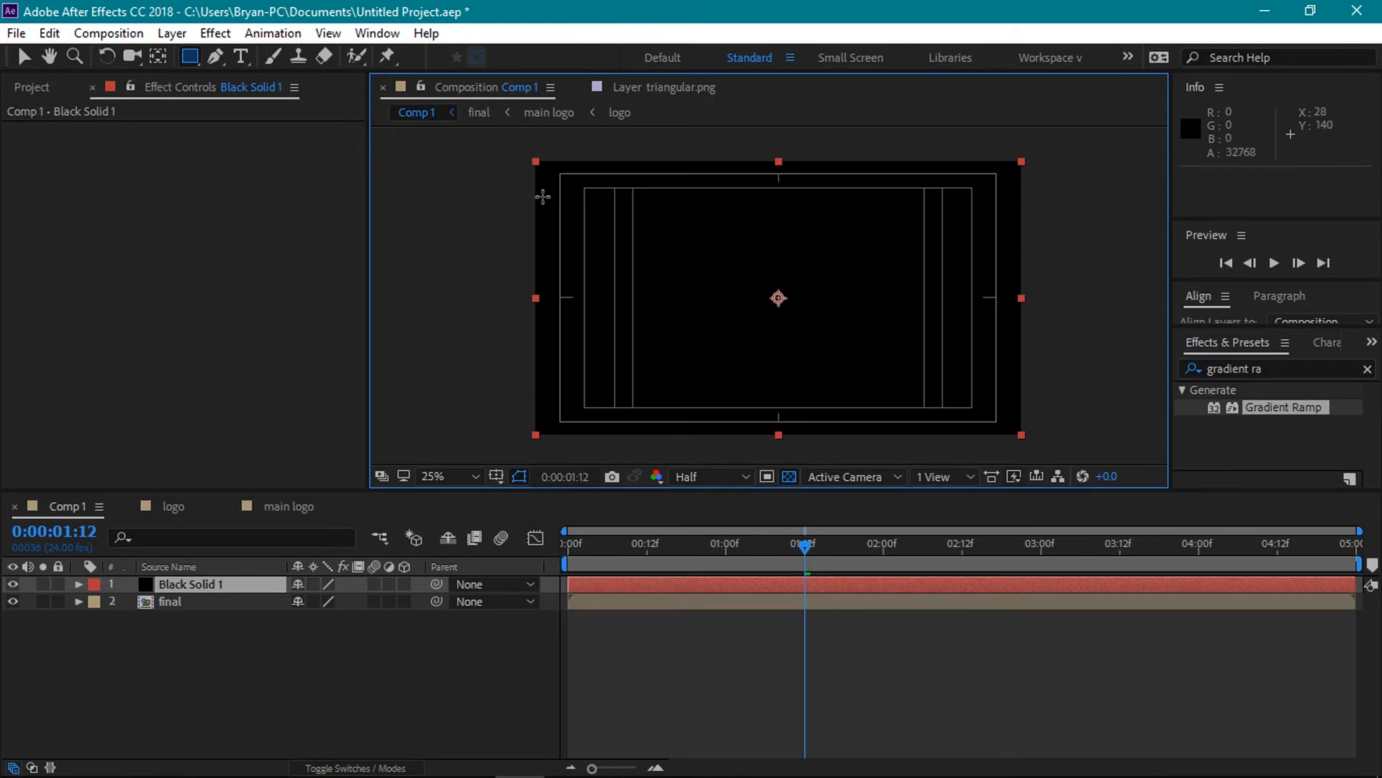
left_click_drag(522, 191, 1035, 412)
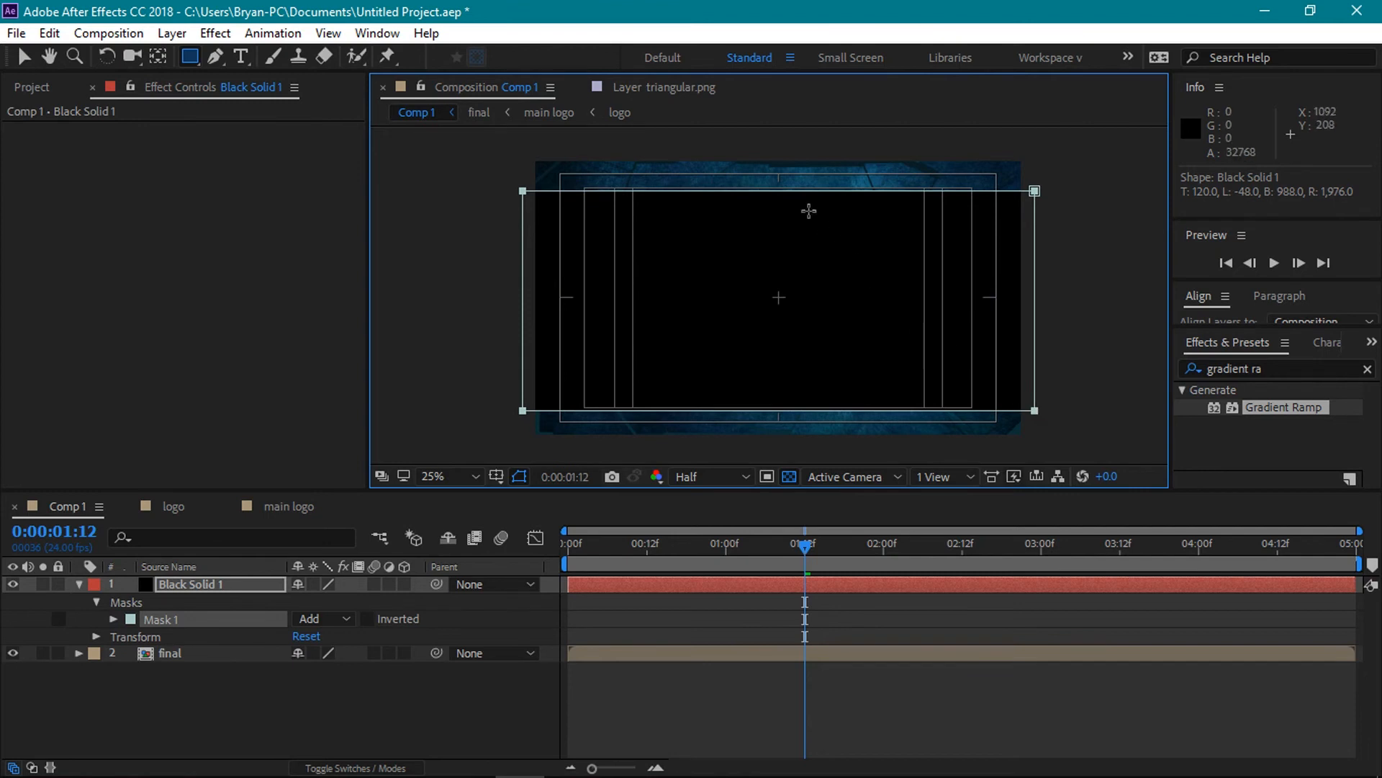
key("v")
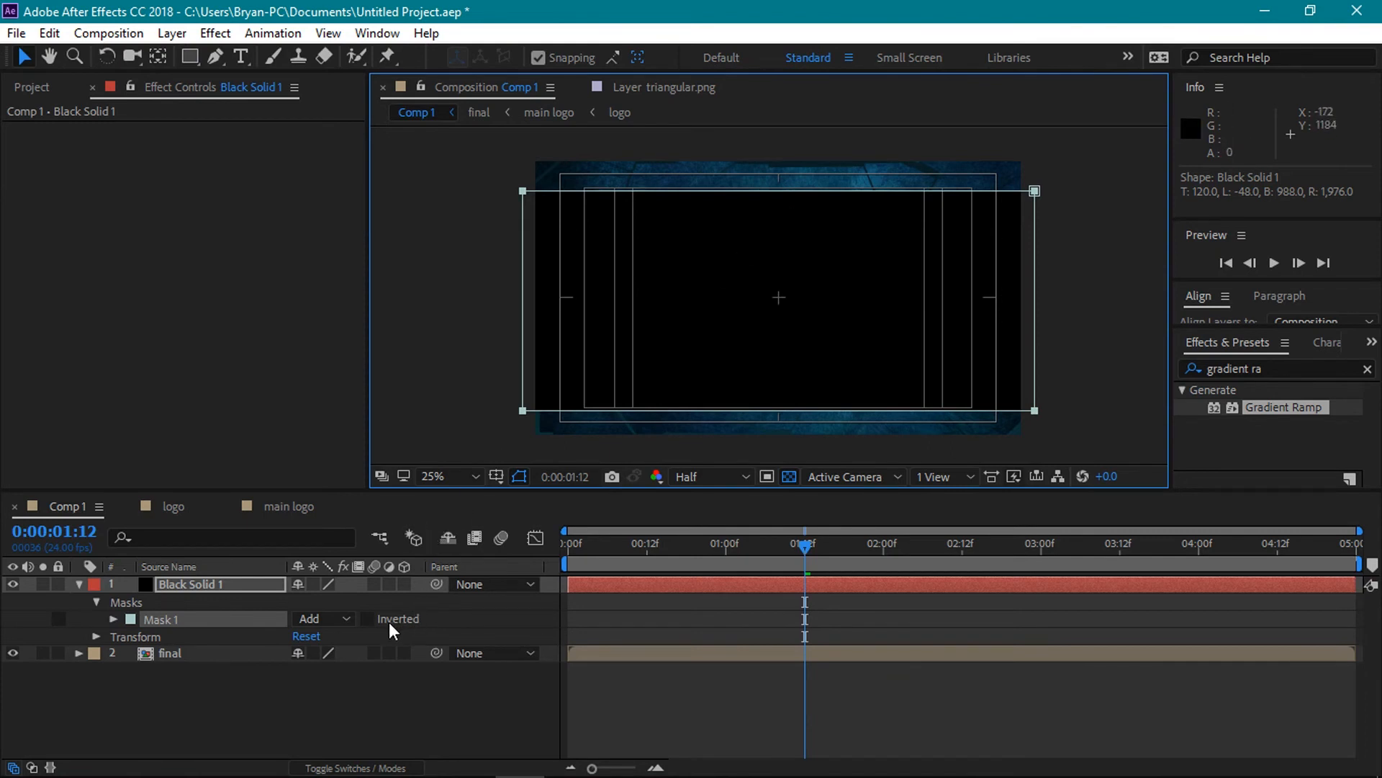
left_click(370, 617)
left_click(387, 692)
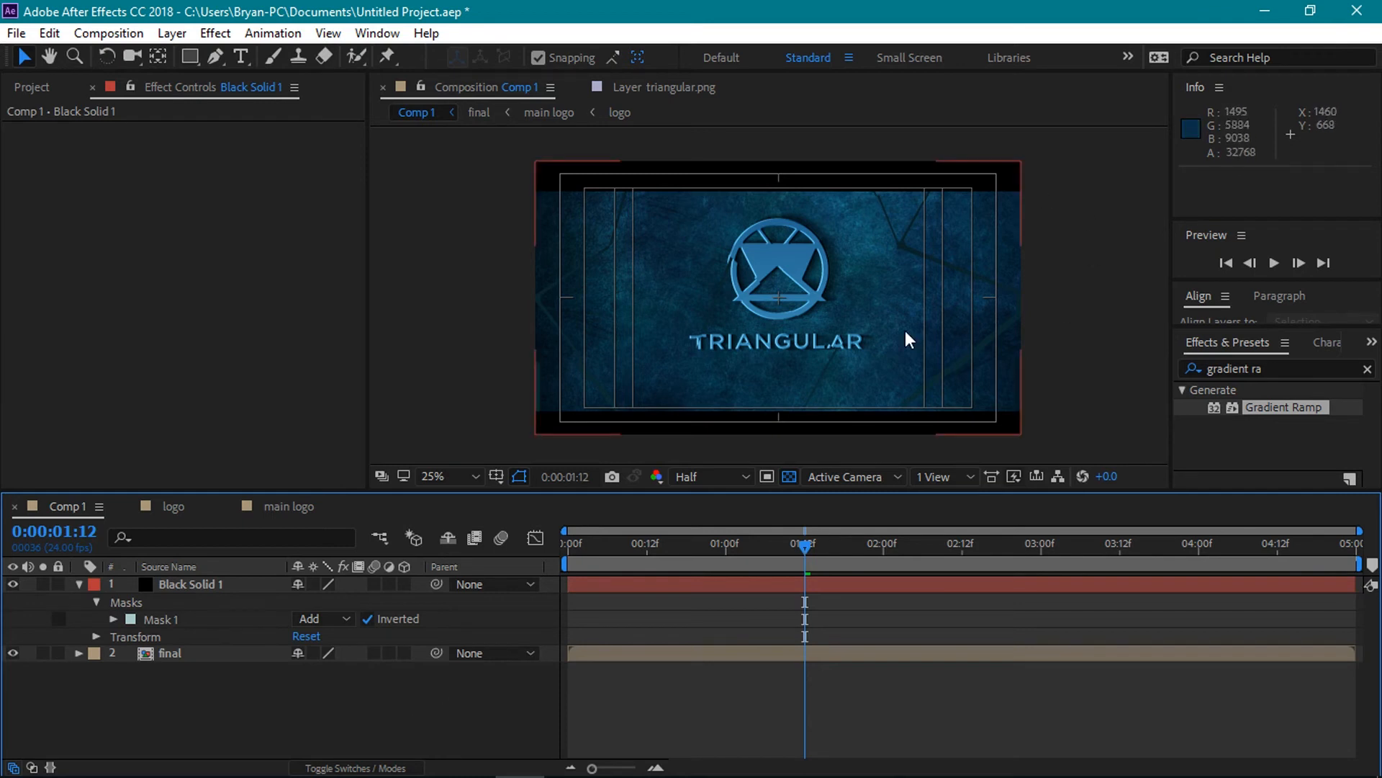
Hide the Title/Action Safe guides and scrub back to 0:00:00:00 to check the letterboxed shards.
left_click(496, 476)
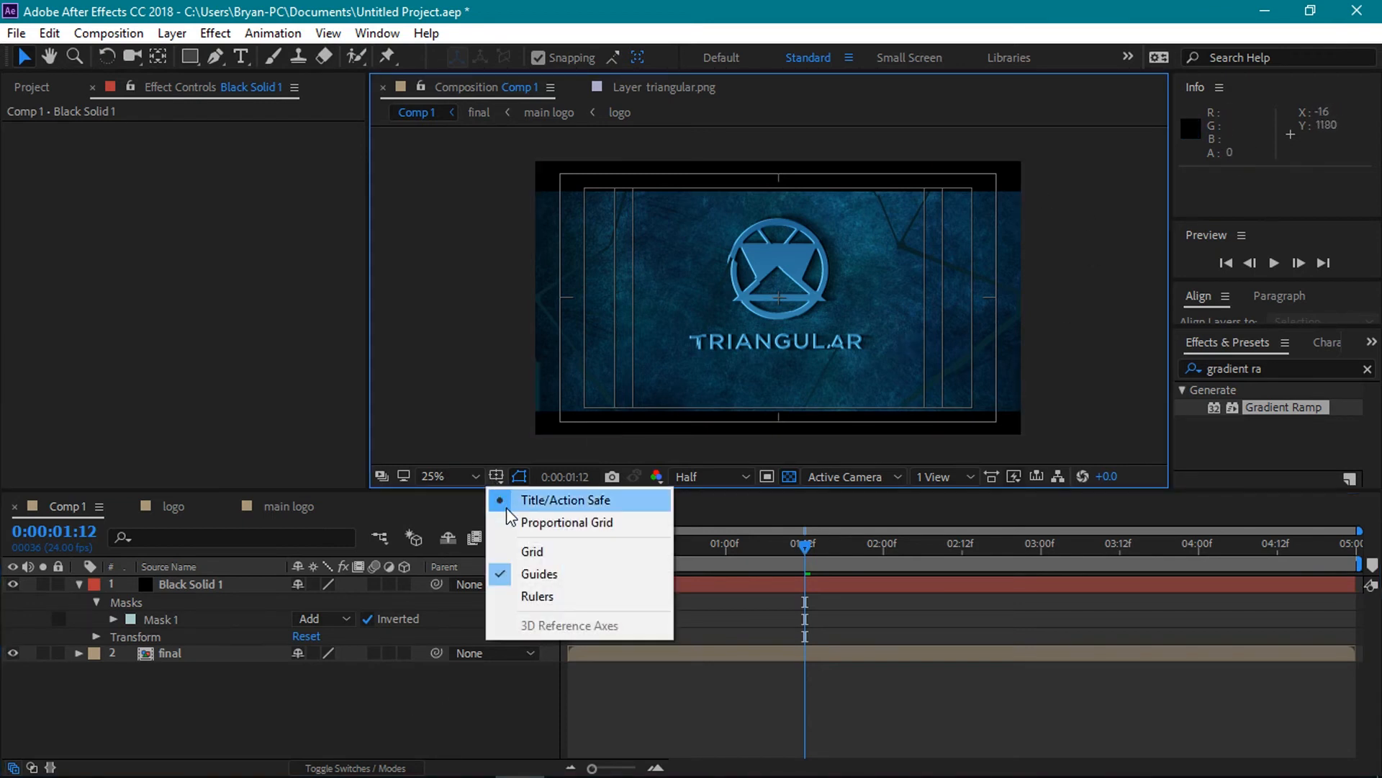
left_click(508, 507)
left_click_drag(804, 552, 555, 564)
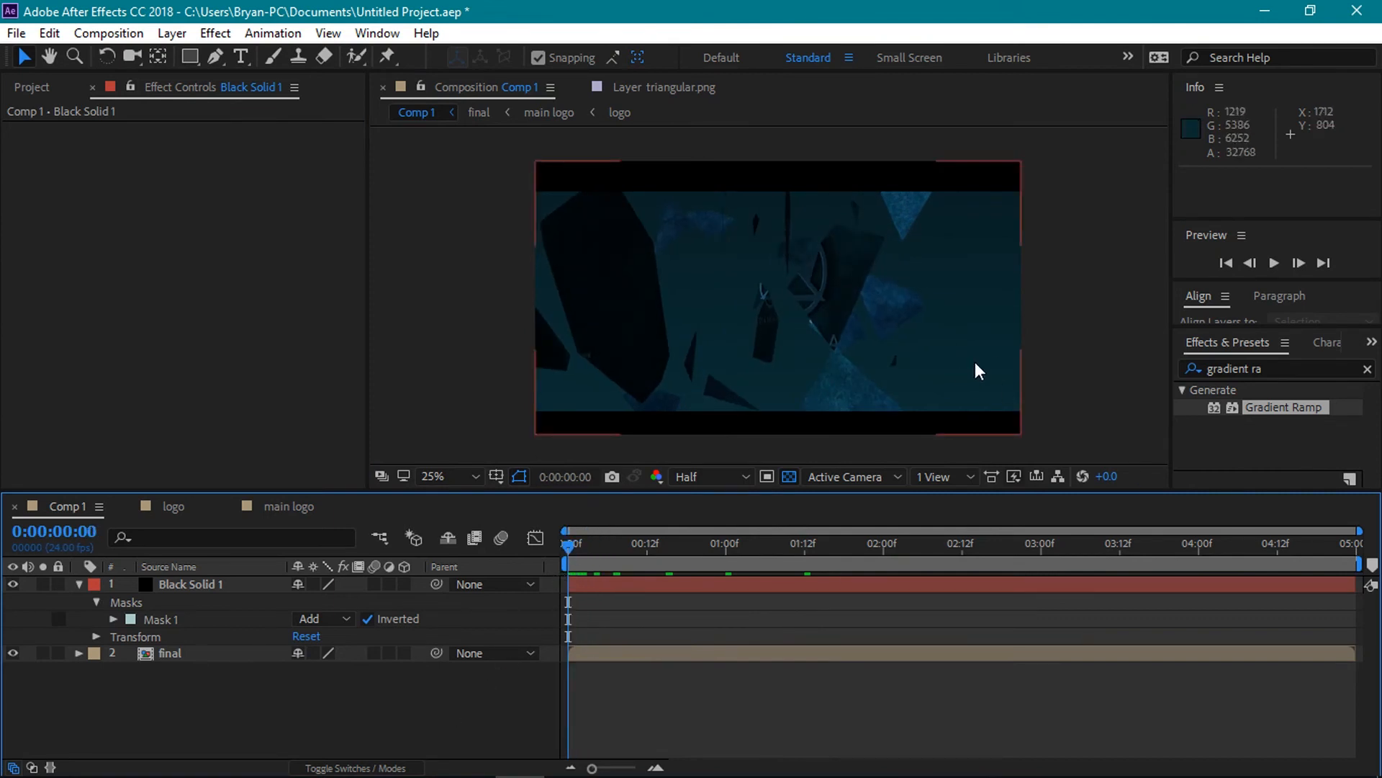
Open the final composition and set the bg layer's Gradient Ramp start color to 071C22.
double_click(277, 654)
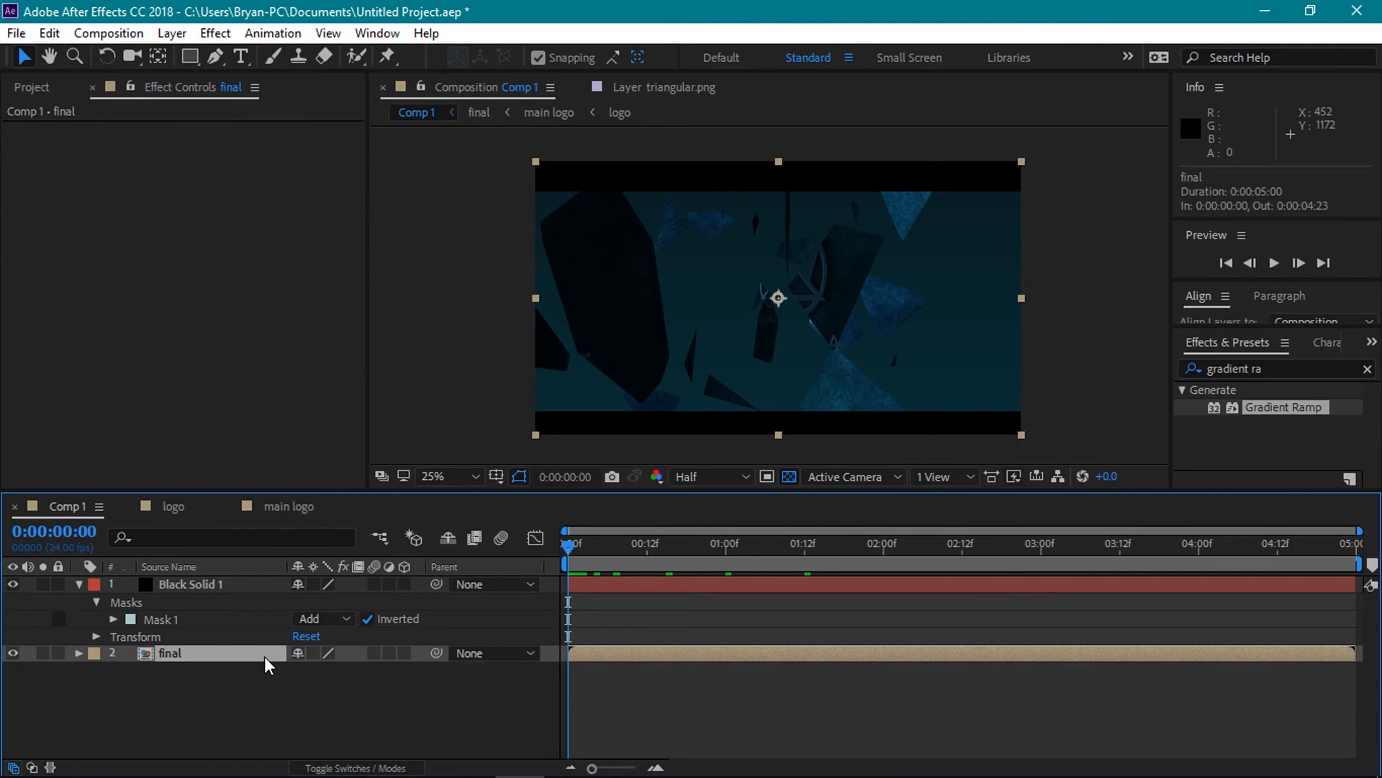
scroll(1377, 654, "down", 1)
scroll(1376, 654, "down", 10)
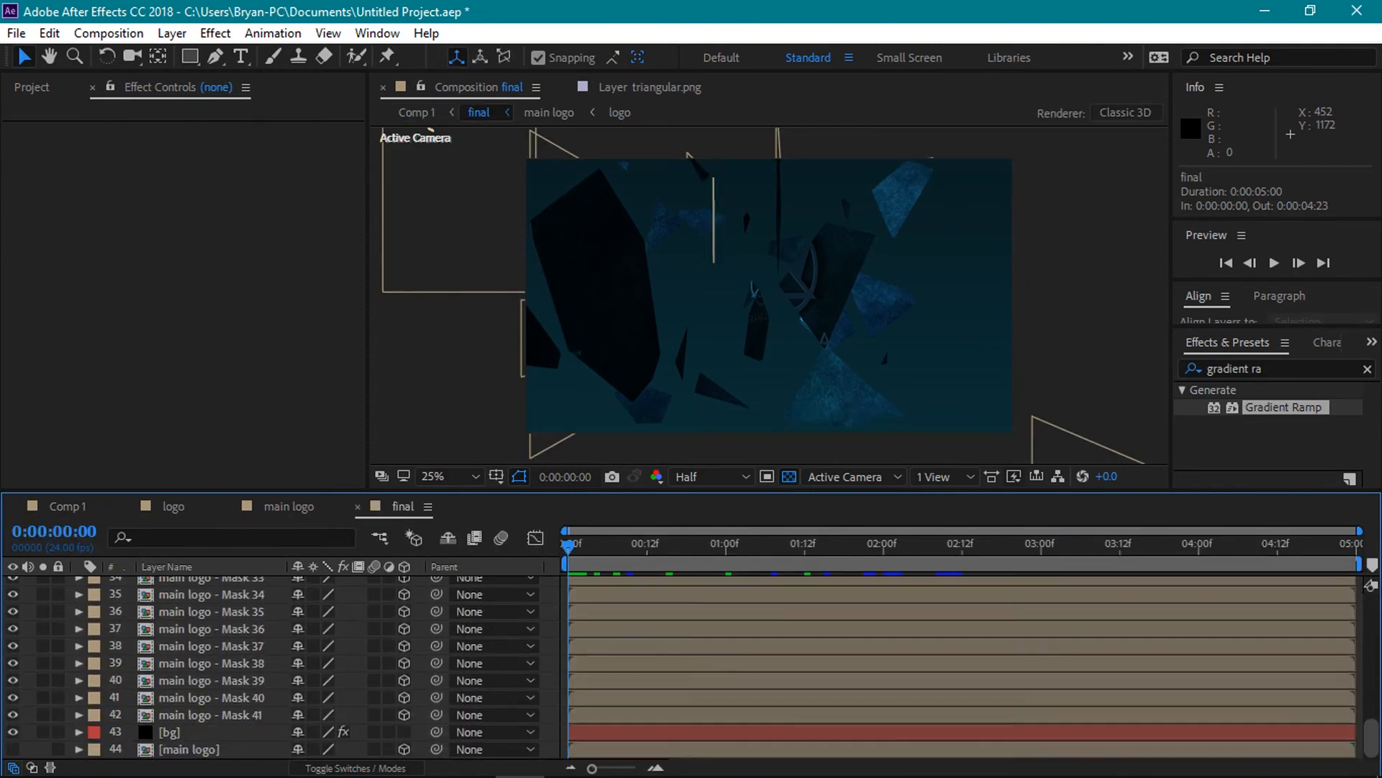
left_click(166, 733)
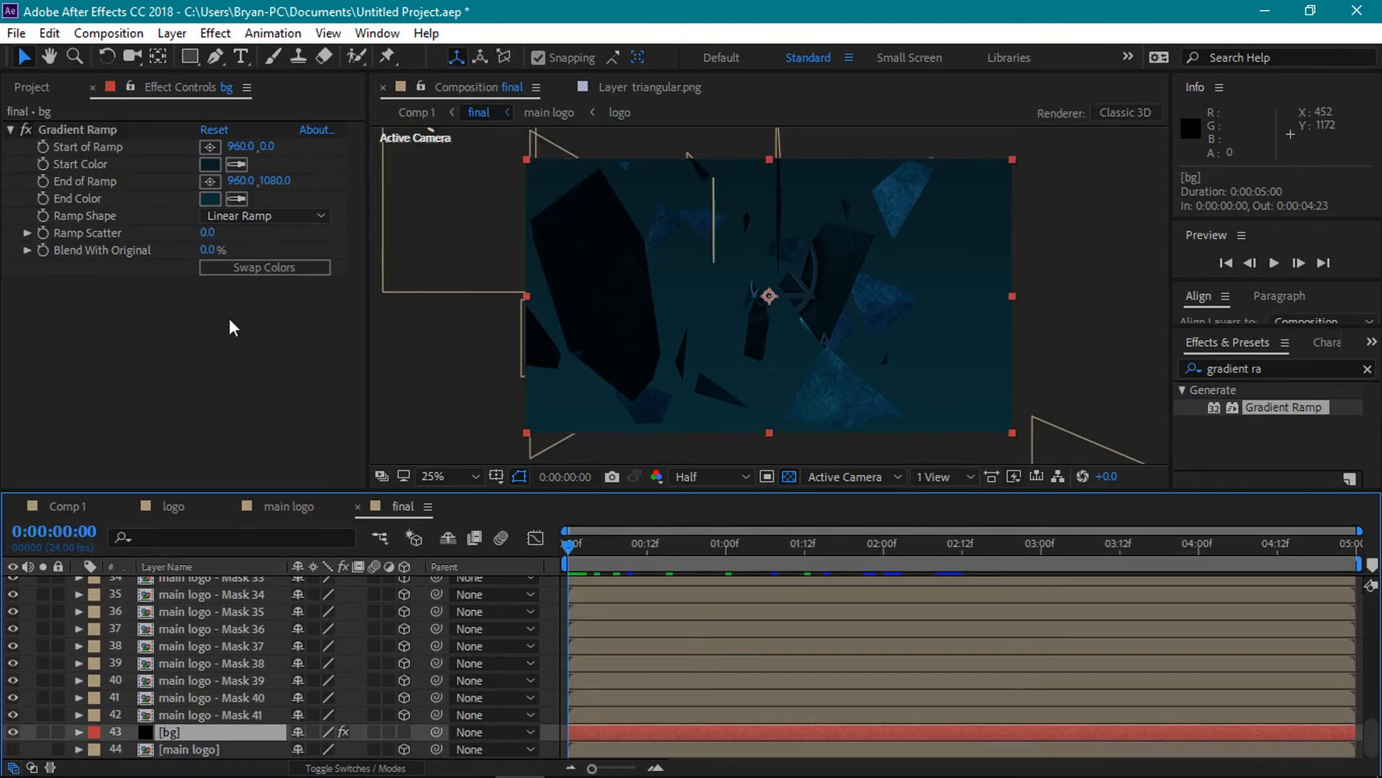
left_click(211, 165)
left_click_drag(287, 639, 298, 640)
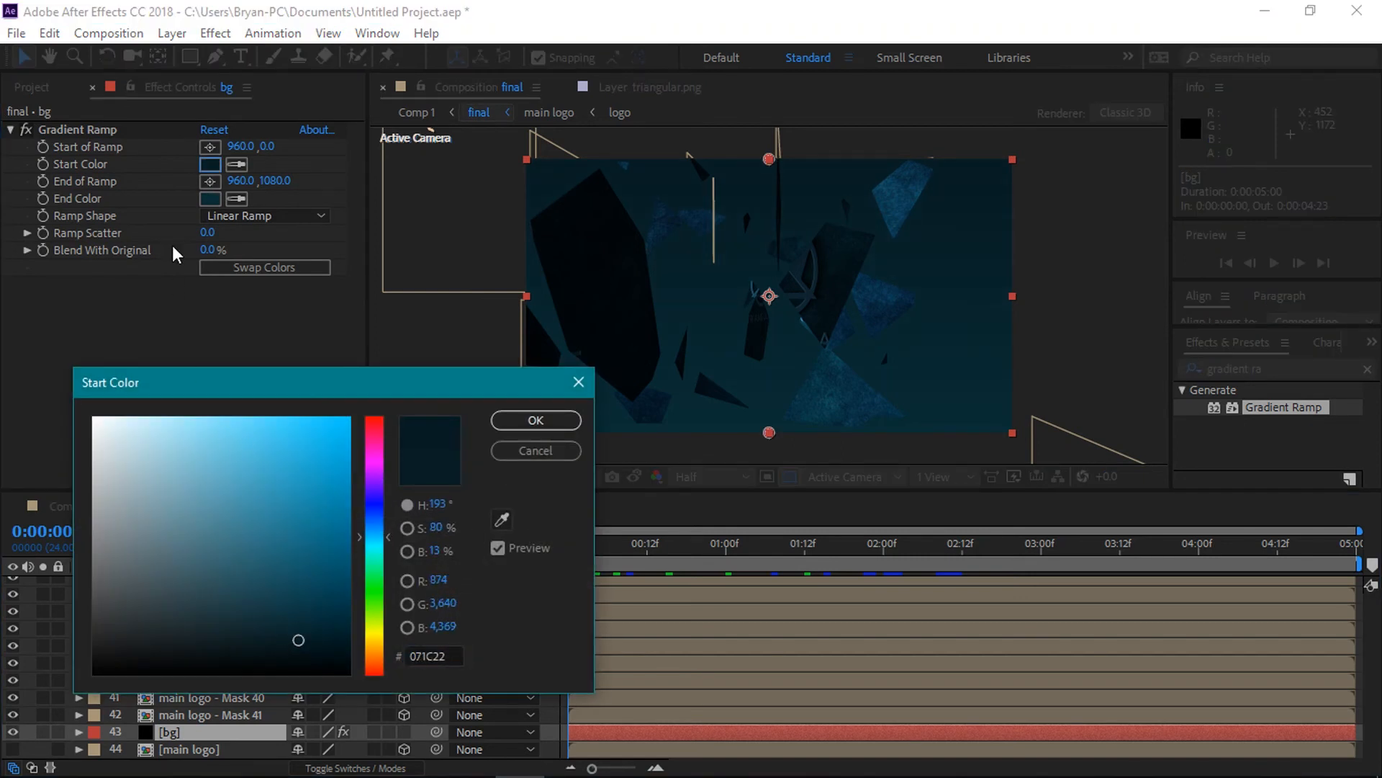
left_click(536, 419)
Set the end color of the bg layer's Gradient Ramp to 06282E.
left_click(210, 198)
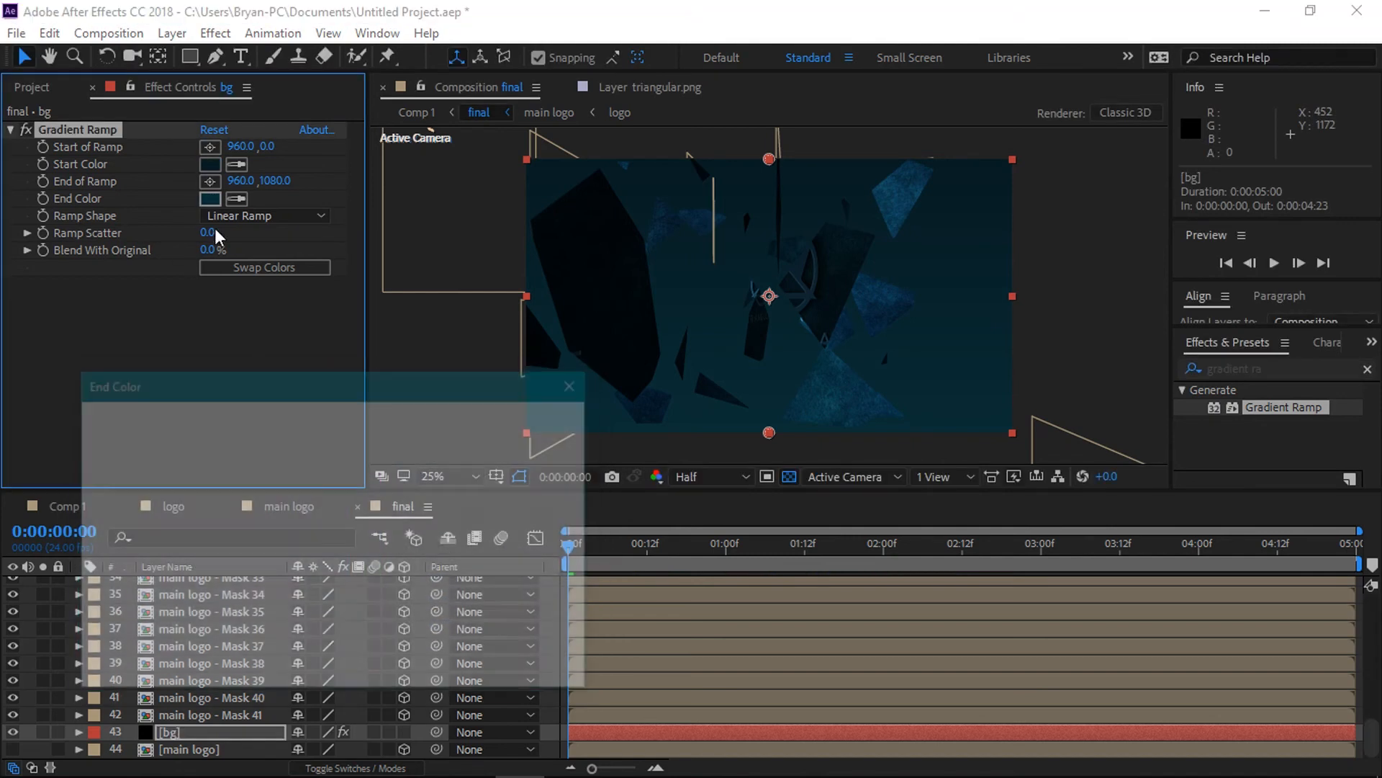
left_click_drag(300, 618, 313, 627)
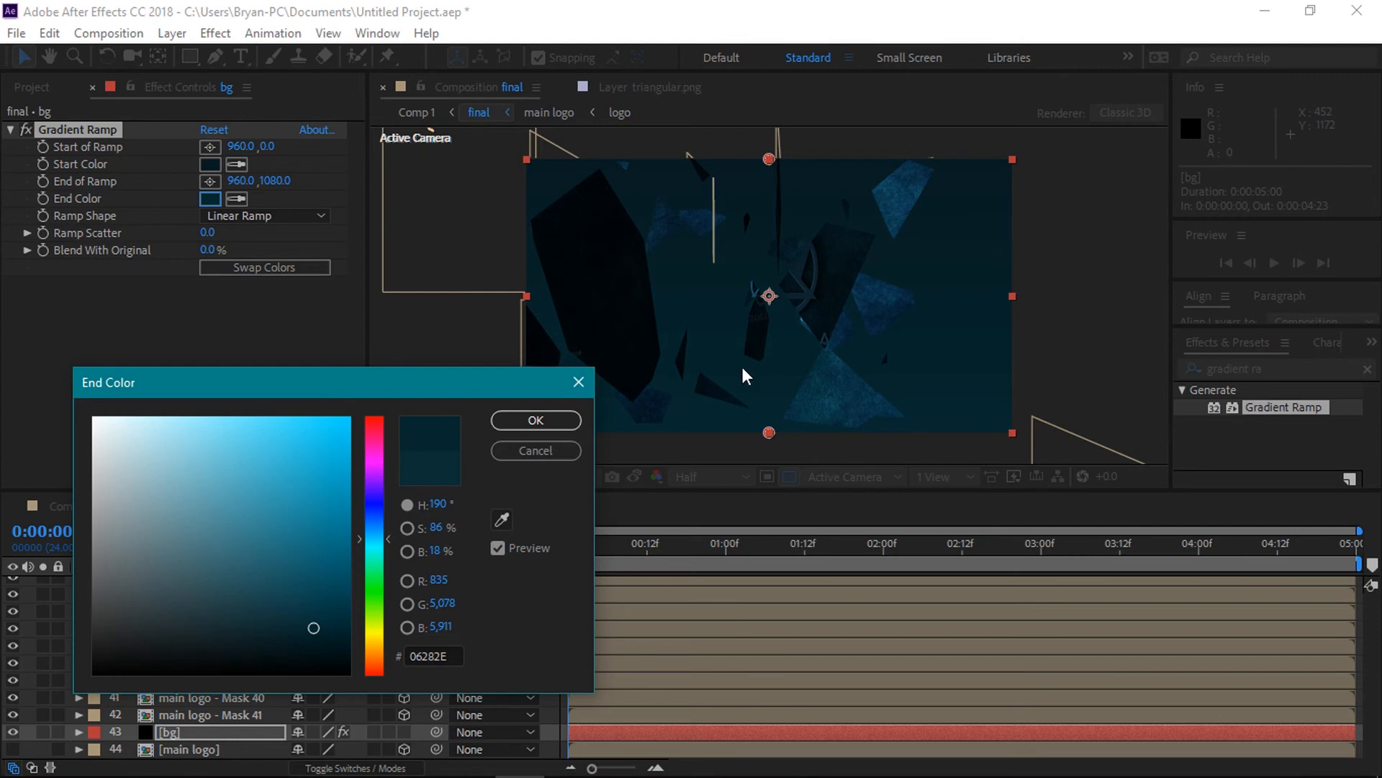
left_click(551, 420)
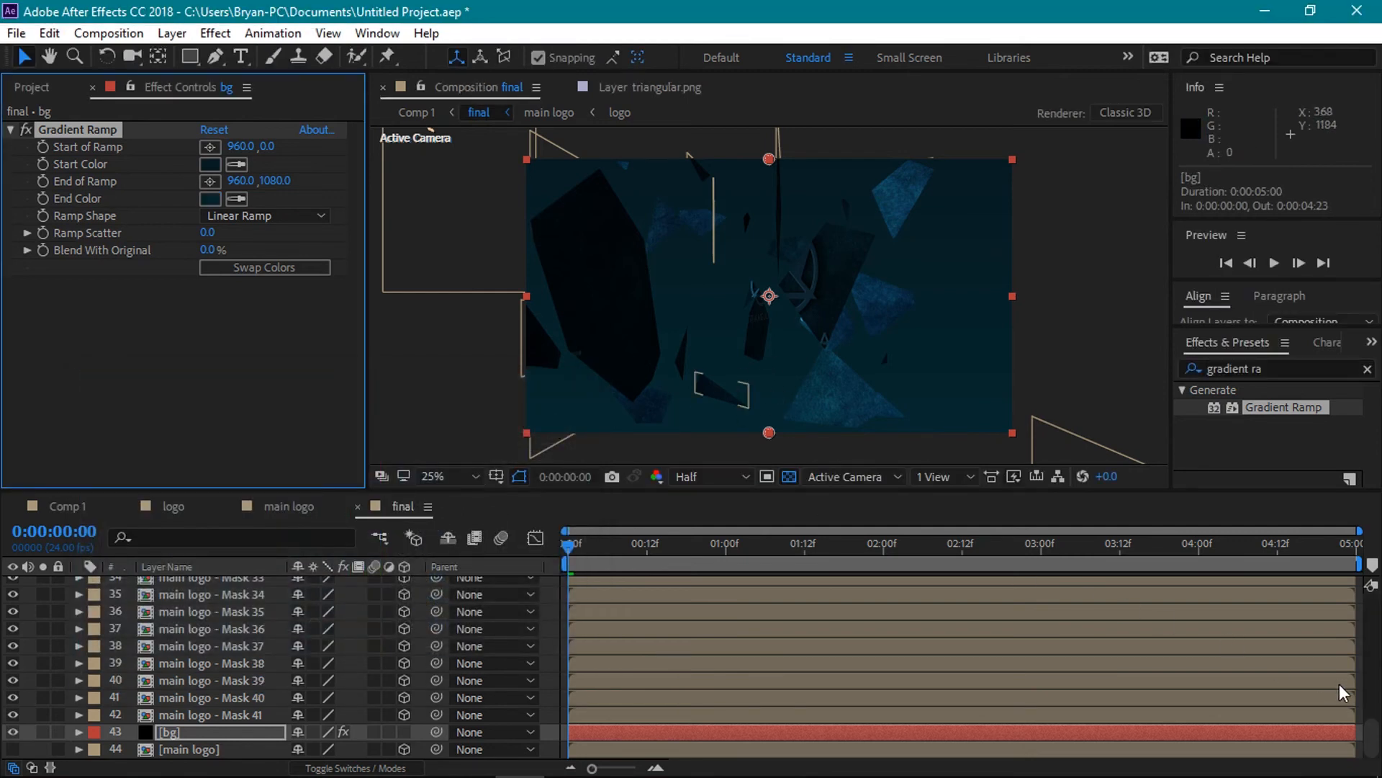
Review Camera 1's camera options in the final composition, including depth of field, focus distance and aperture.
left_click_drag(1371, 739, 1372, 612)
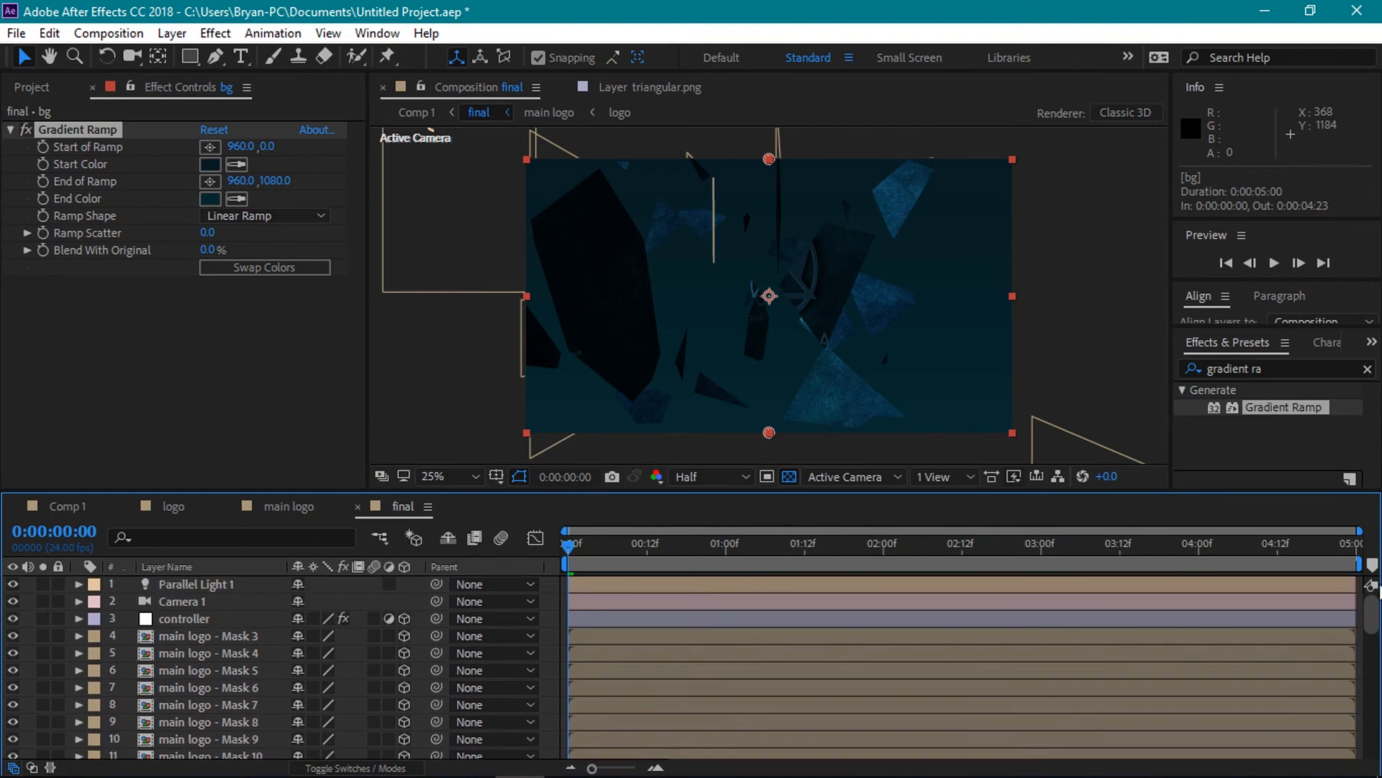
left_click(219, 605)
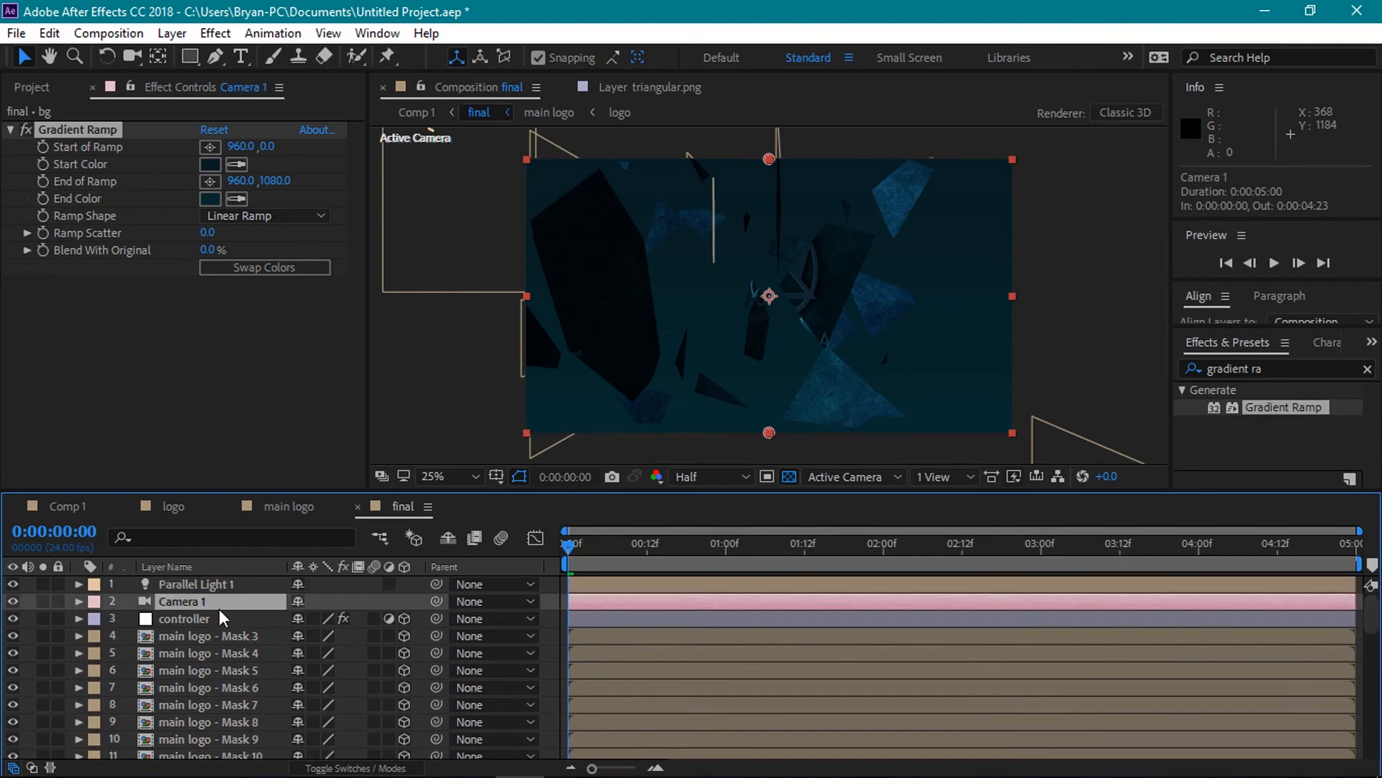
left_click(79, 601)
left_click(94, 637)
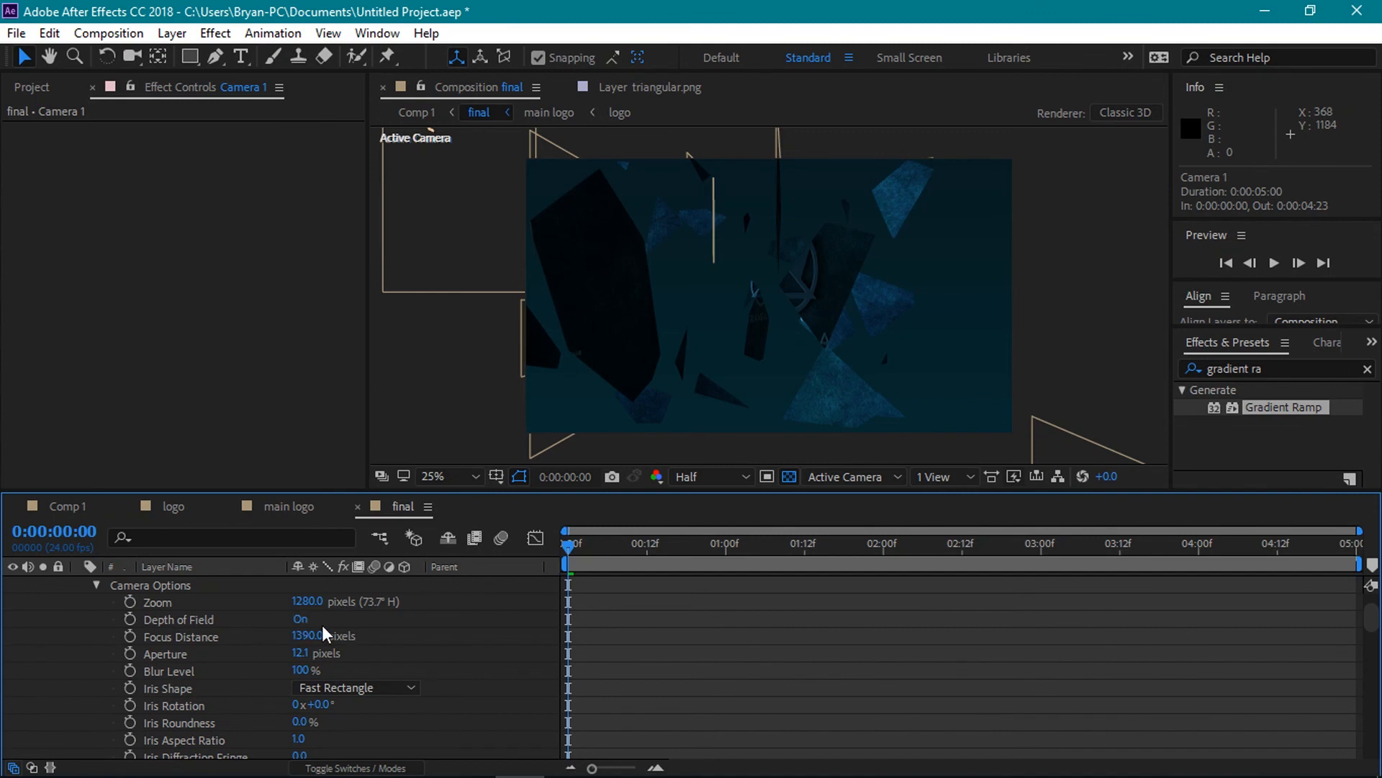
left_click(96, 584)
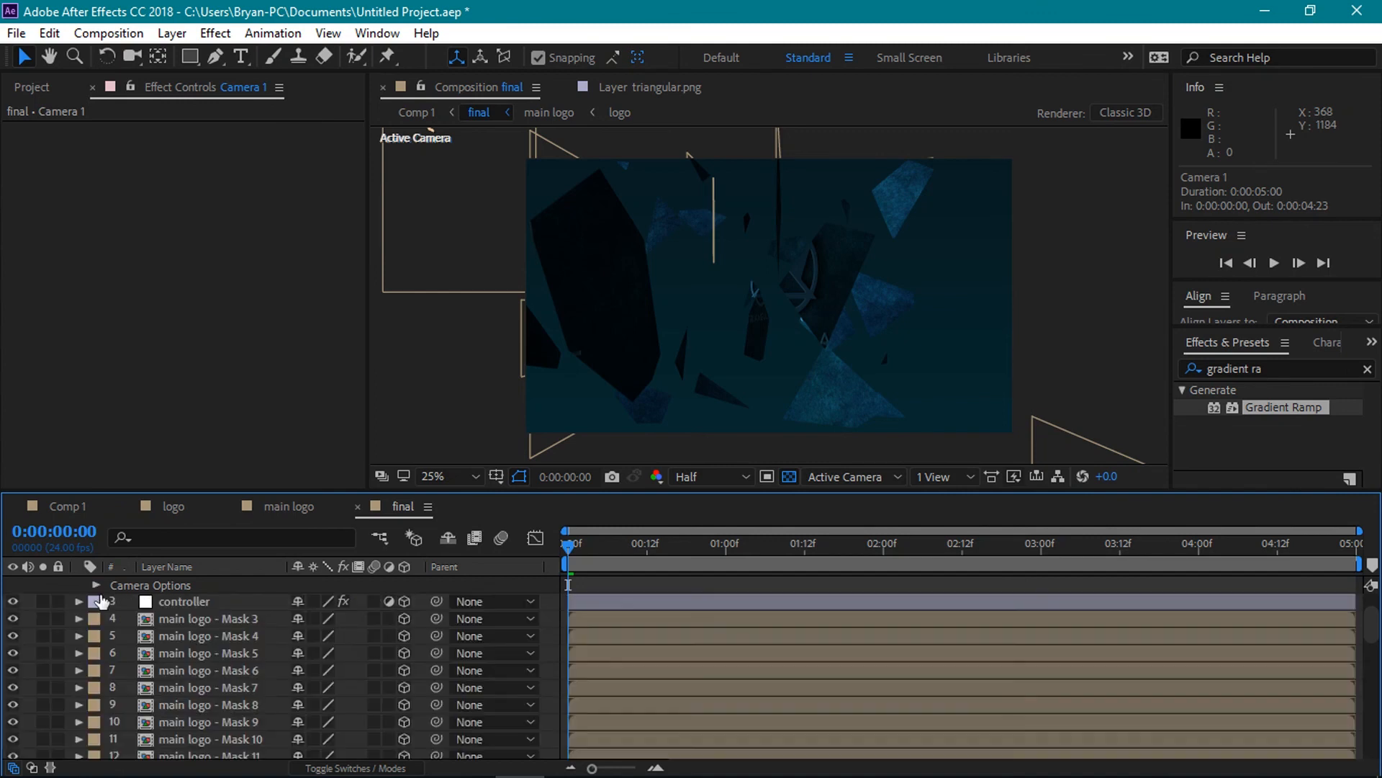
Return to Comp 1, collapse the Black Solid 1 layer's properties and deselect all layers.
left_click(71, 508)
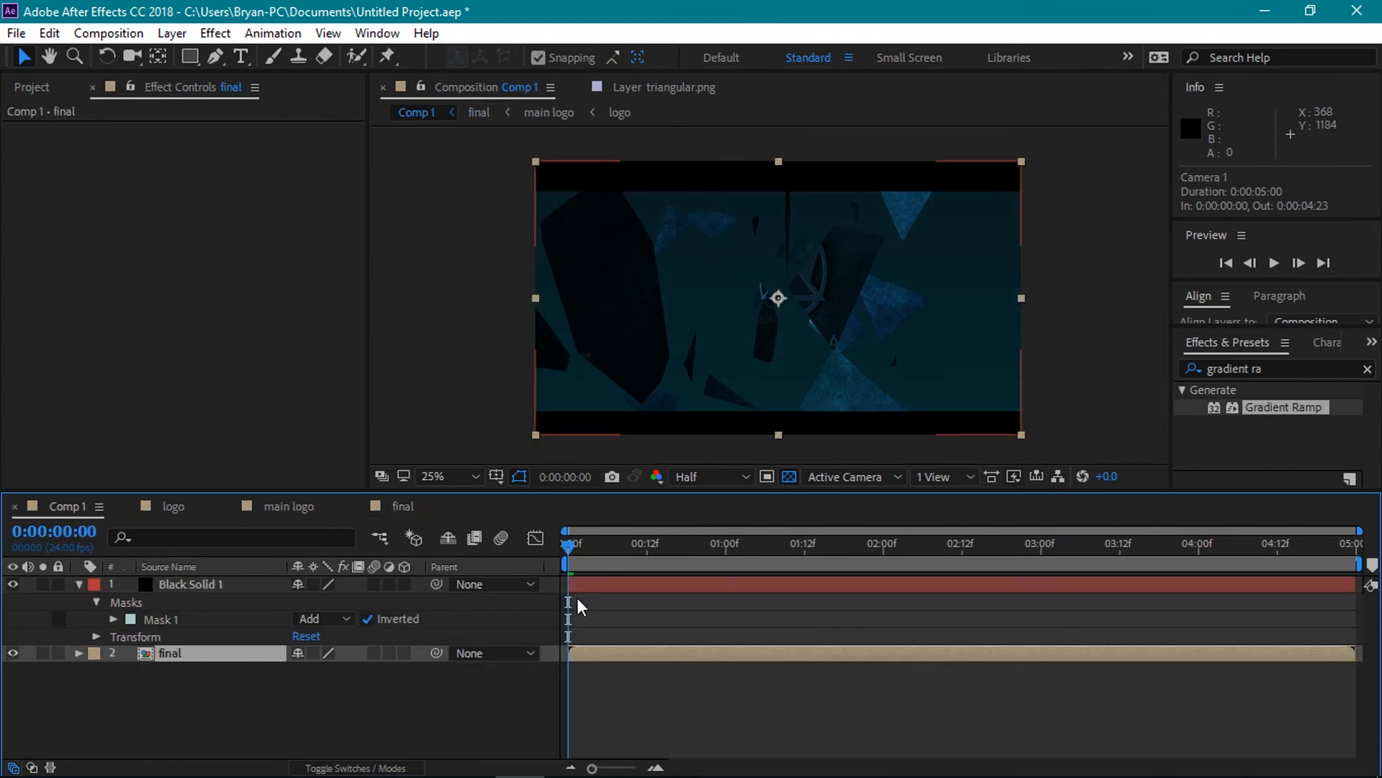
left_click(130, 621)
left_click(81, 590)
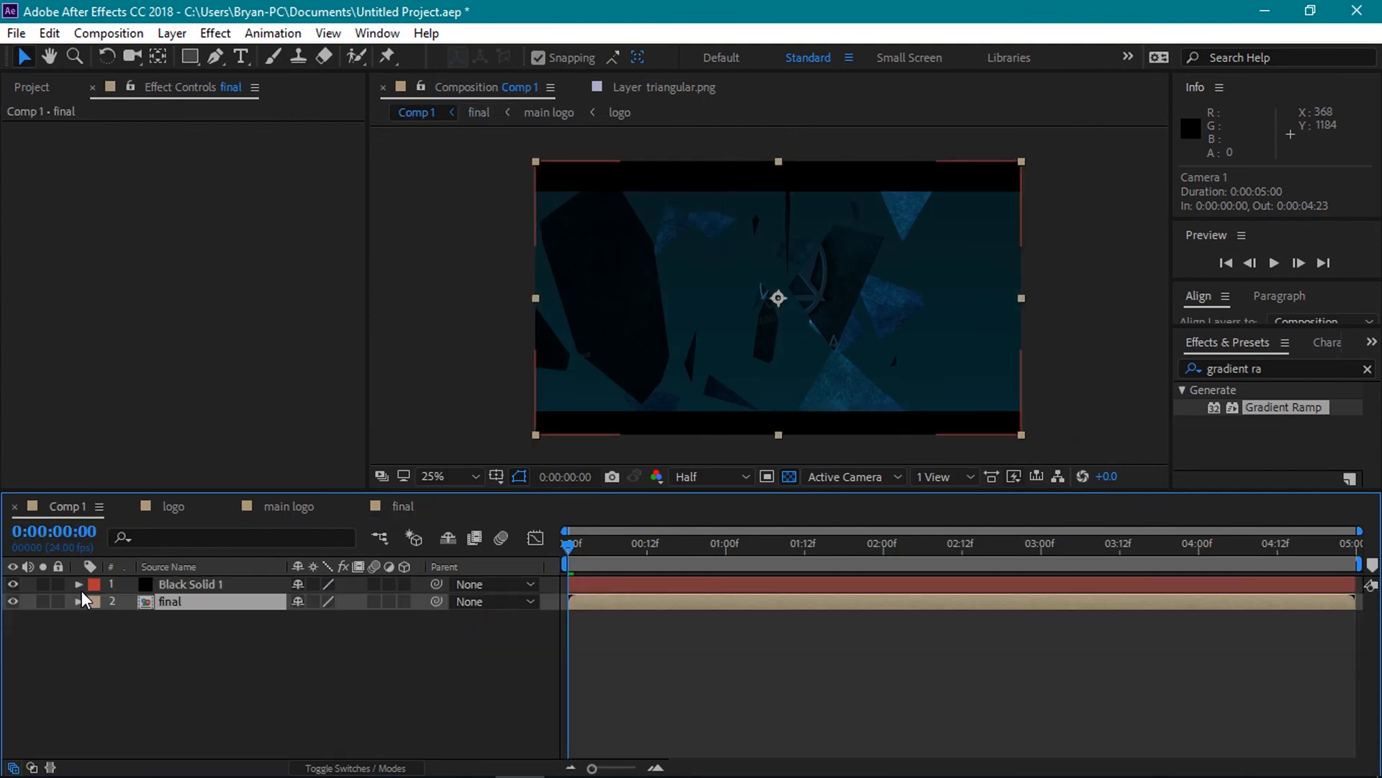
left_click(403, 669)
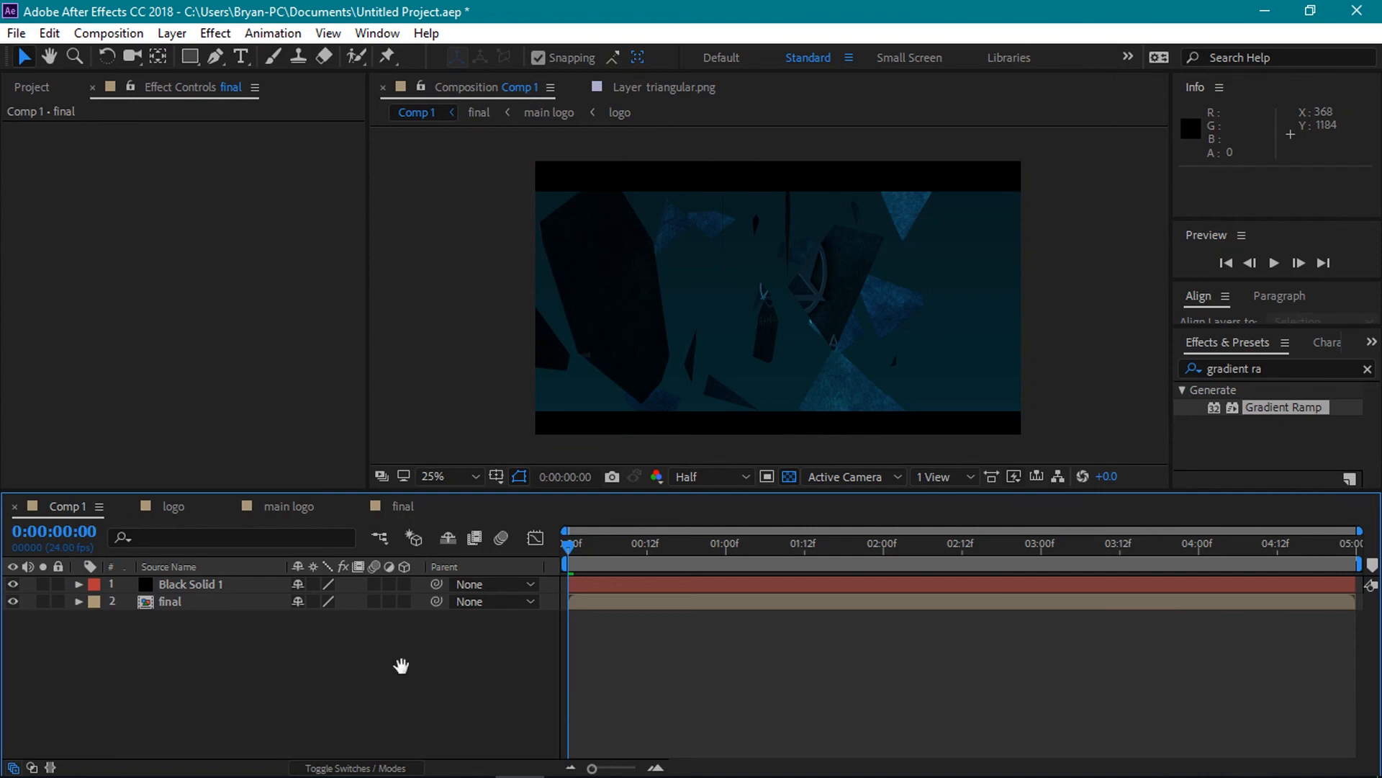